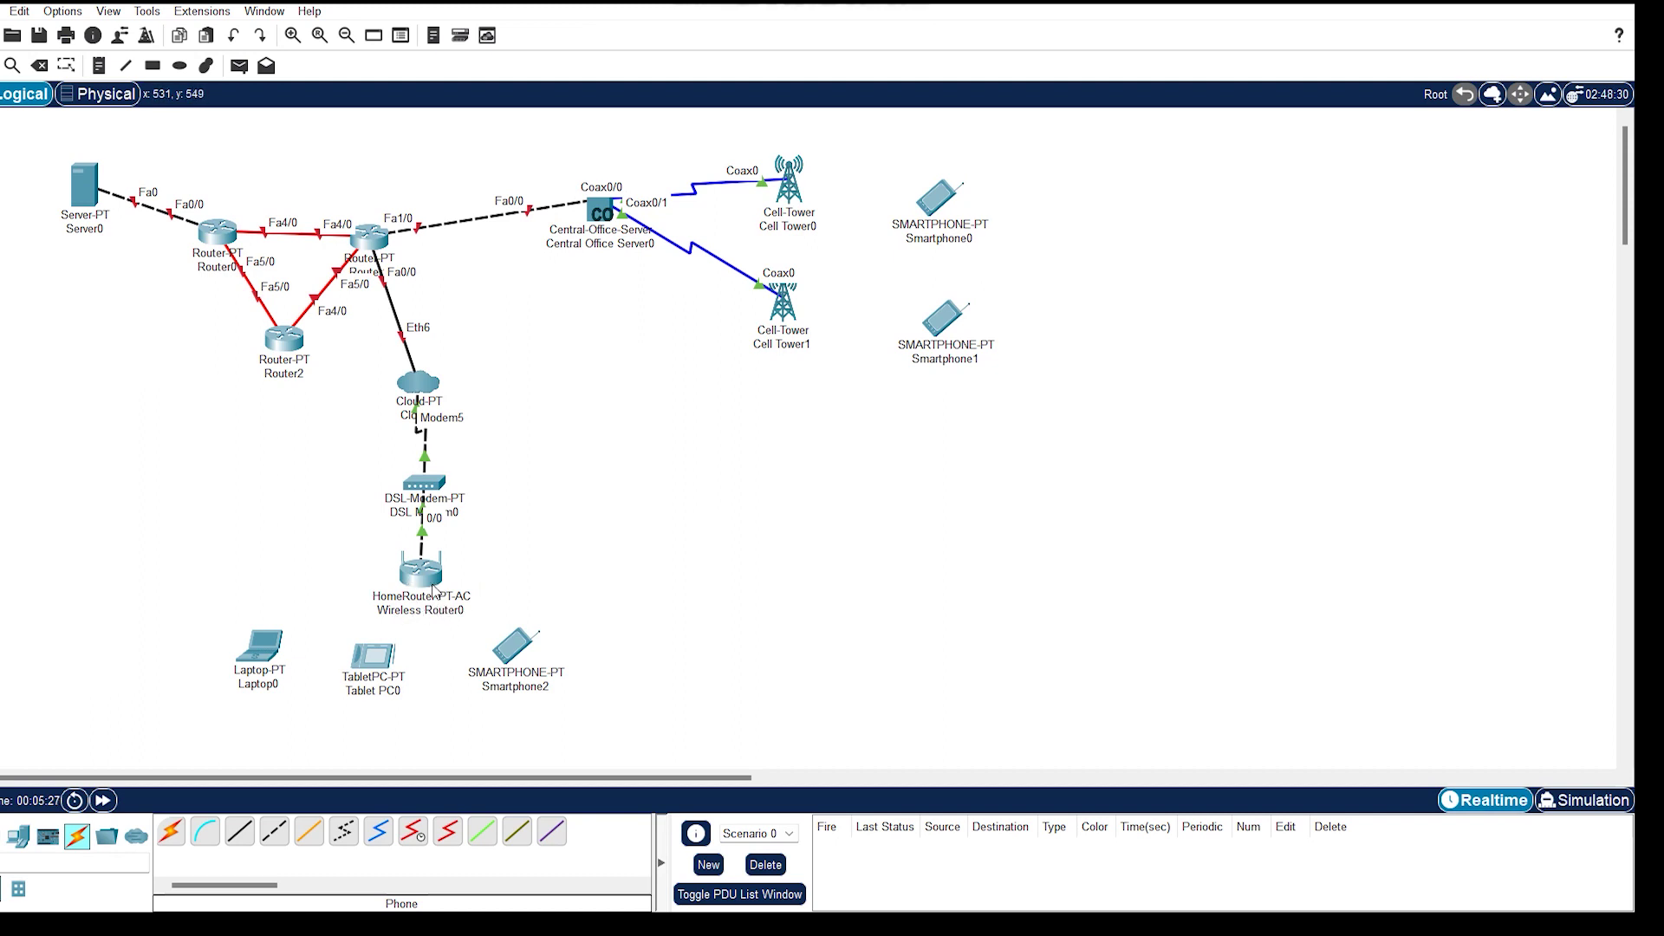
# Set Server0's static IPv4 default gateway to 8.8.8.1 and its DNS server to 8.8.8.8
pyautogui.moveTo(414, 581)
pyautogui.moveTo(988, 931)
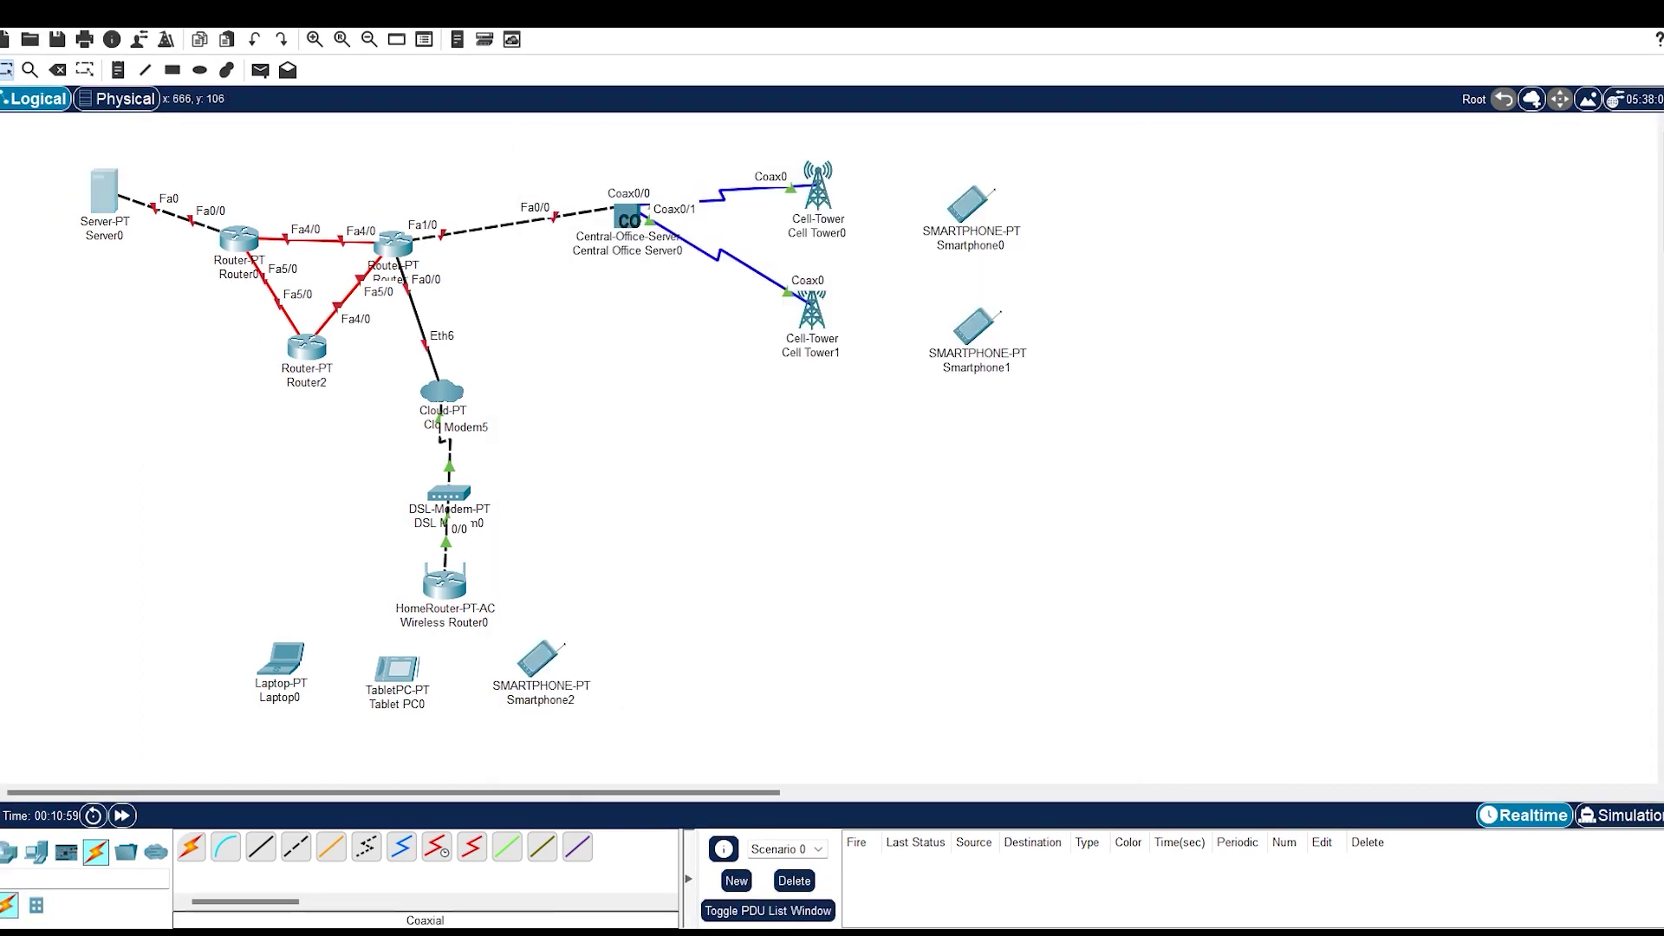
pyautogui.click(104, 193)
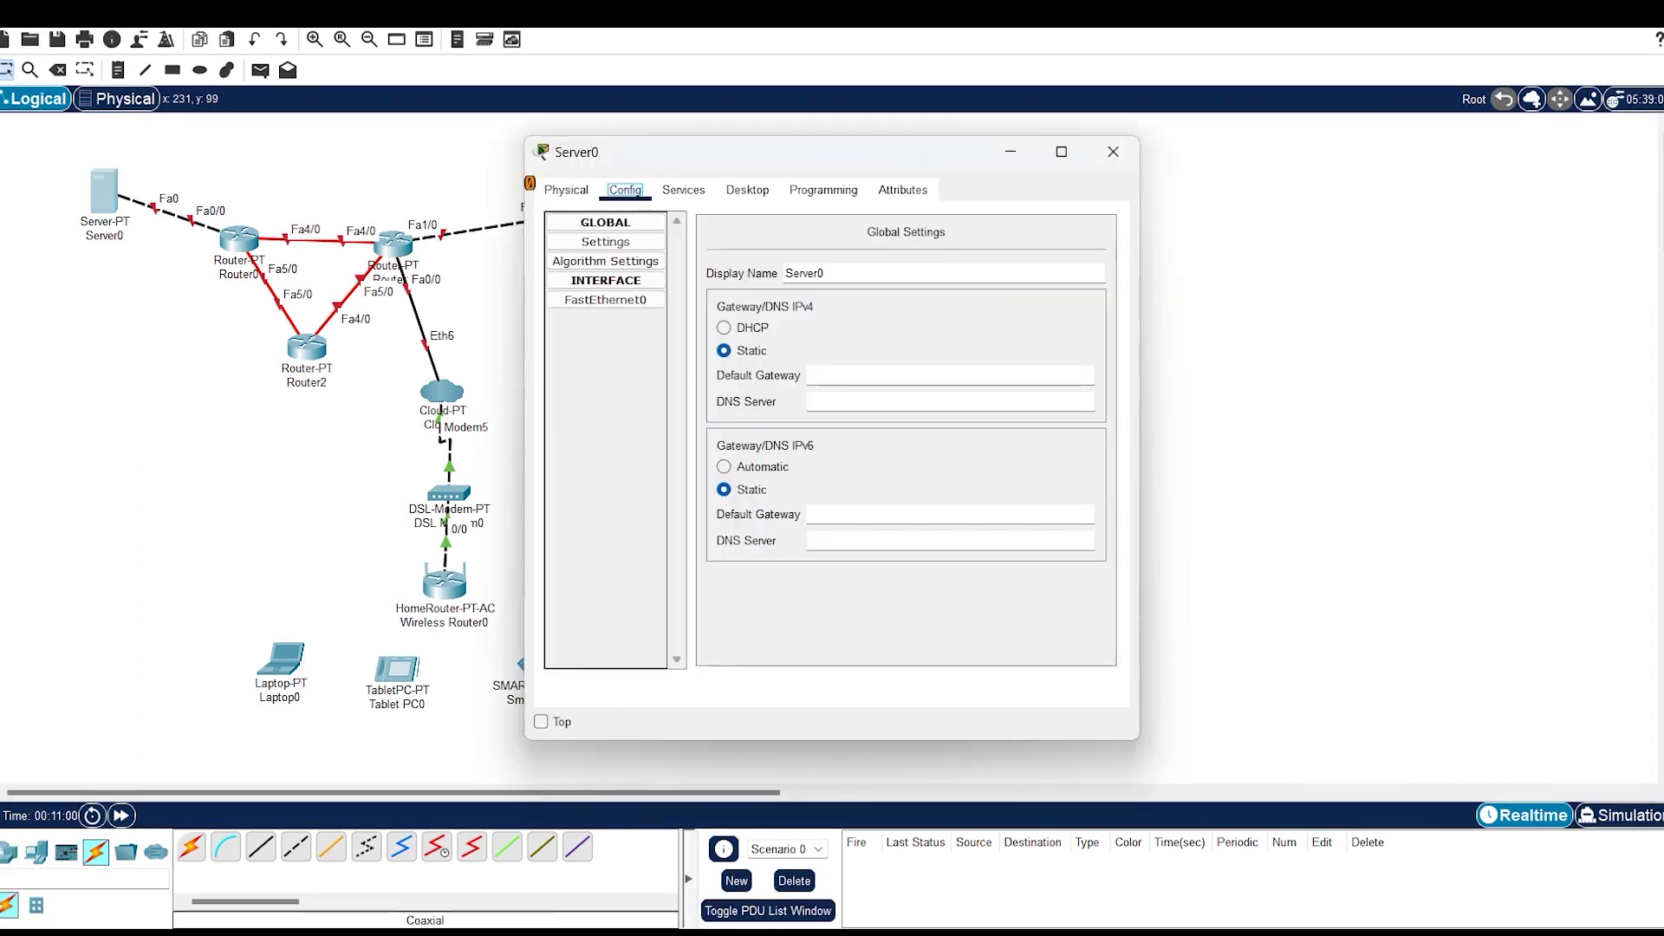
pyautogui.click(867, 375)
pyautogui.write('8.8.8.1')
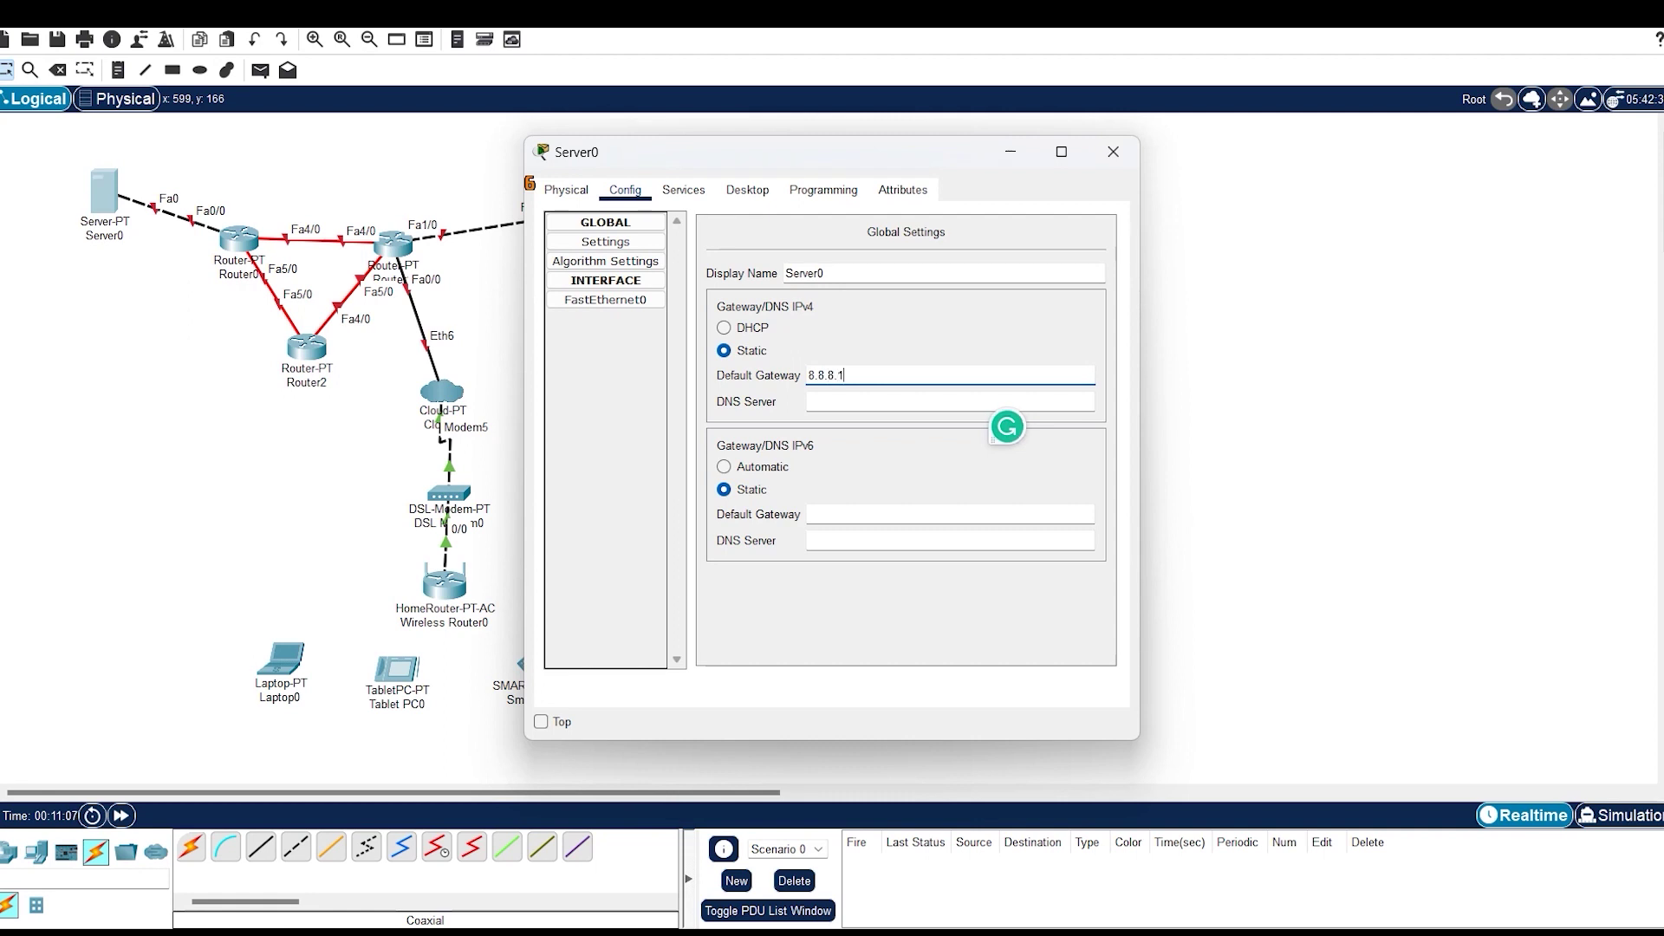
pyautogui.click(866, 402)
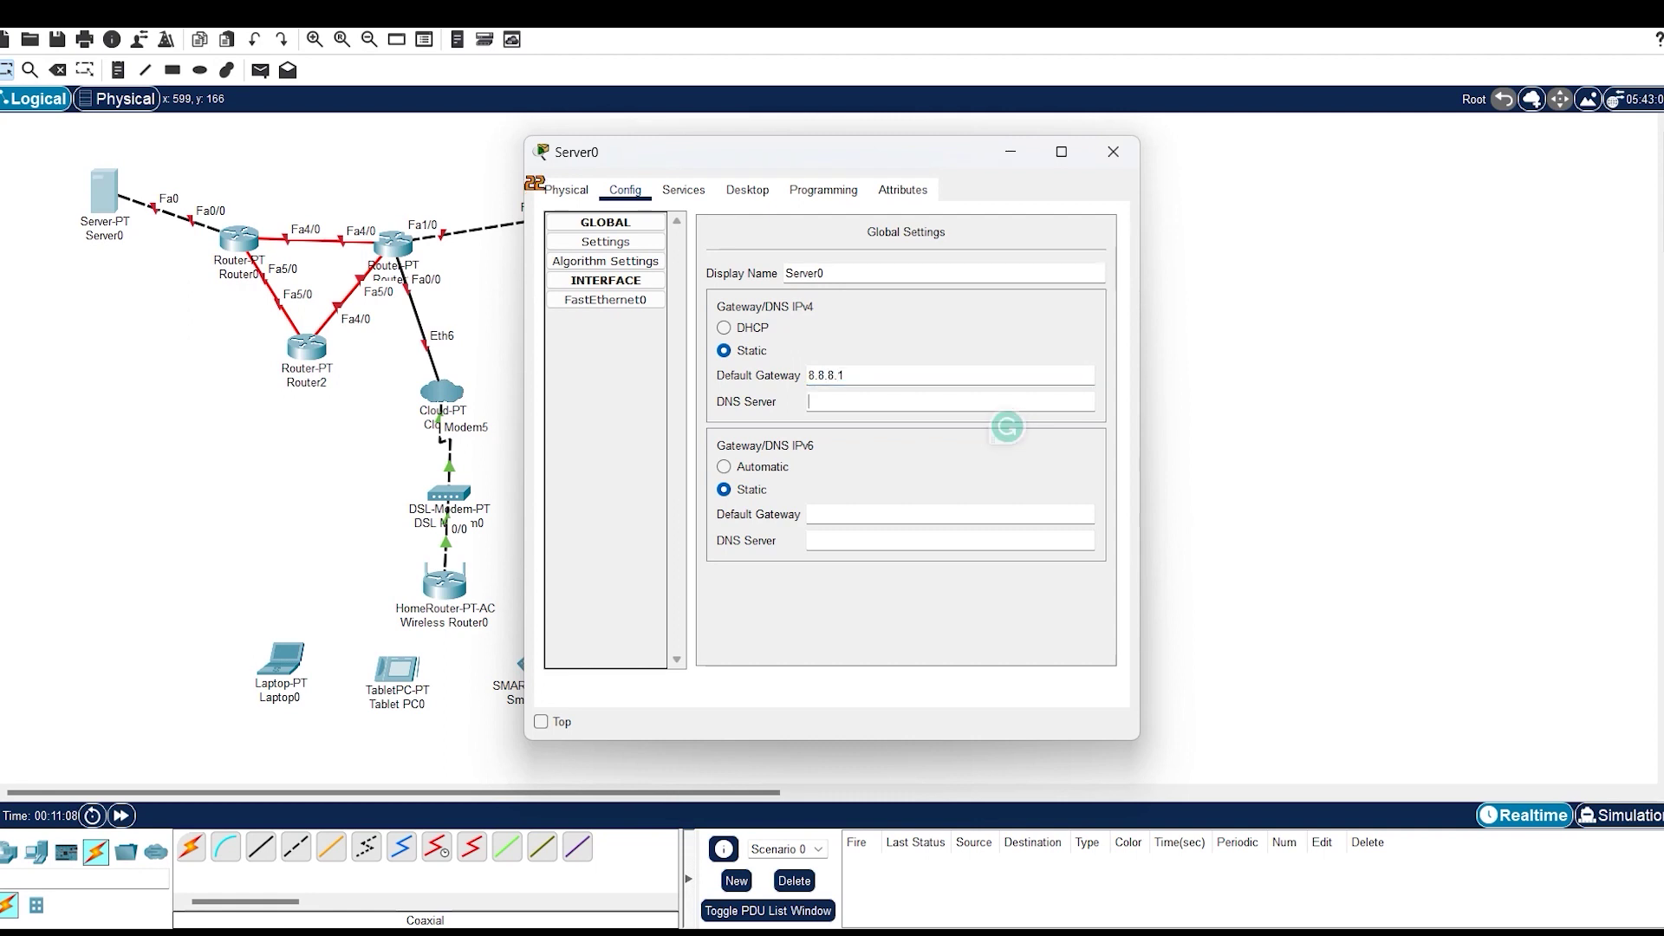
pyautogui.write('8.8.')
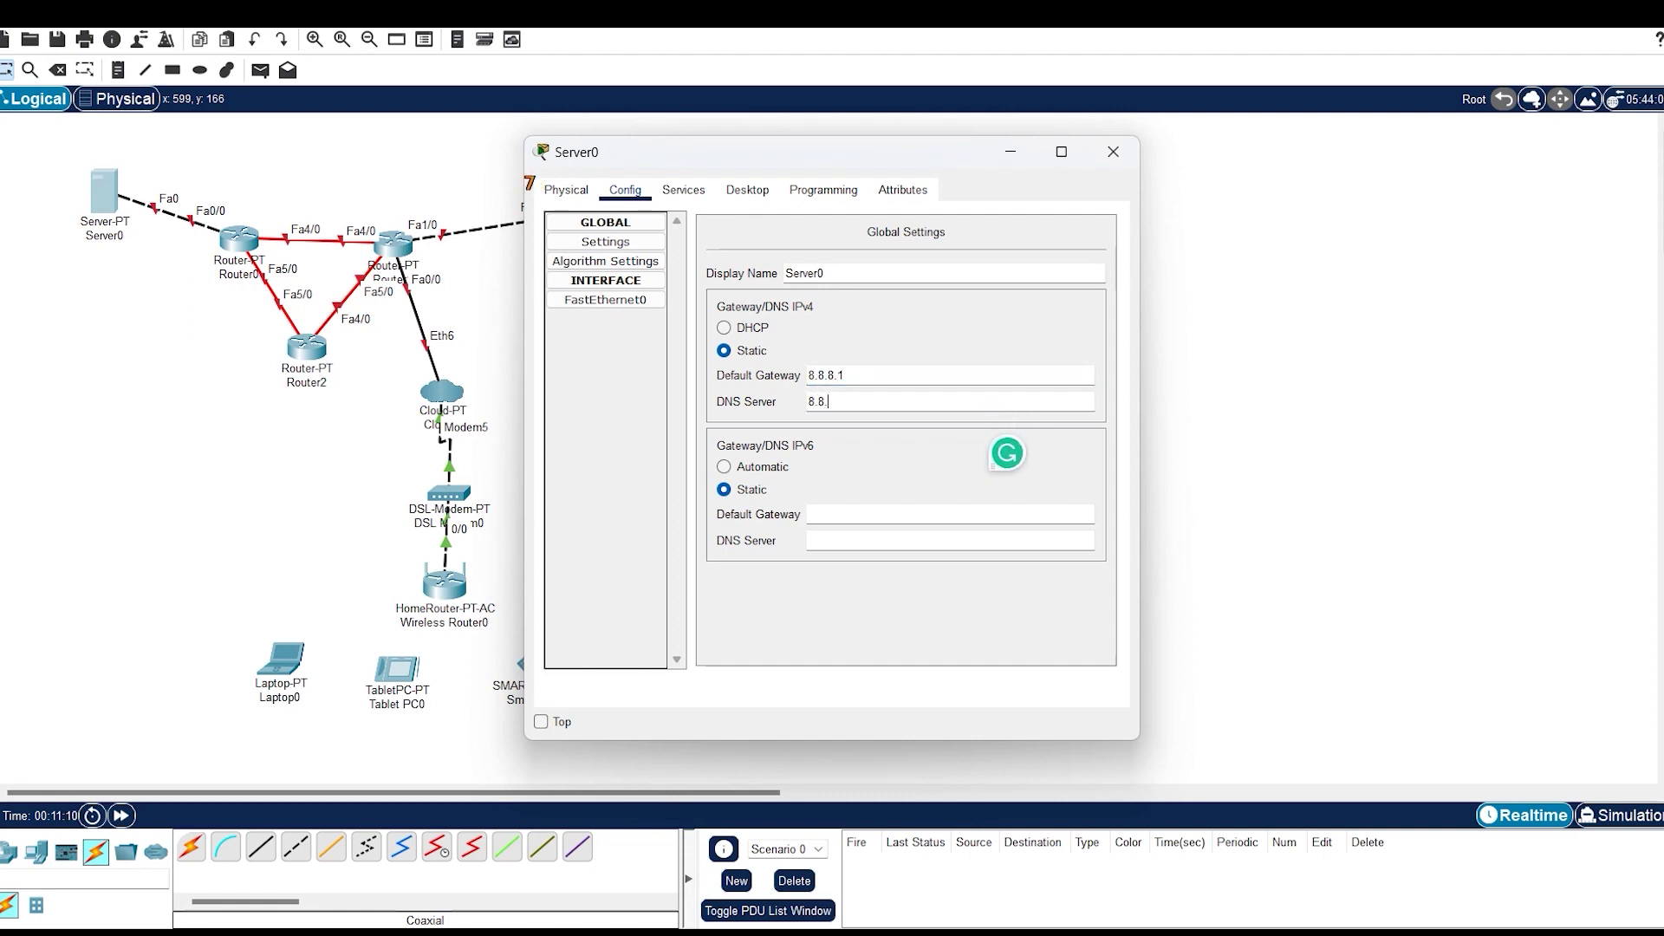
pyautogui.write('8.8')
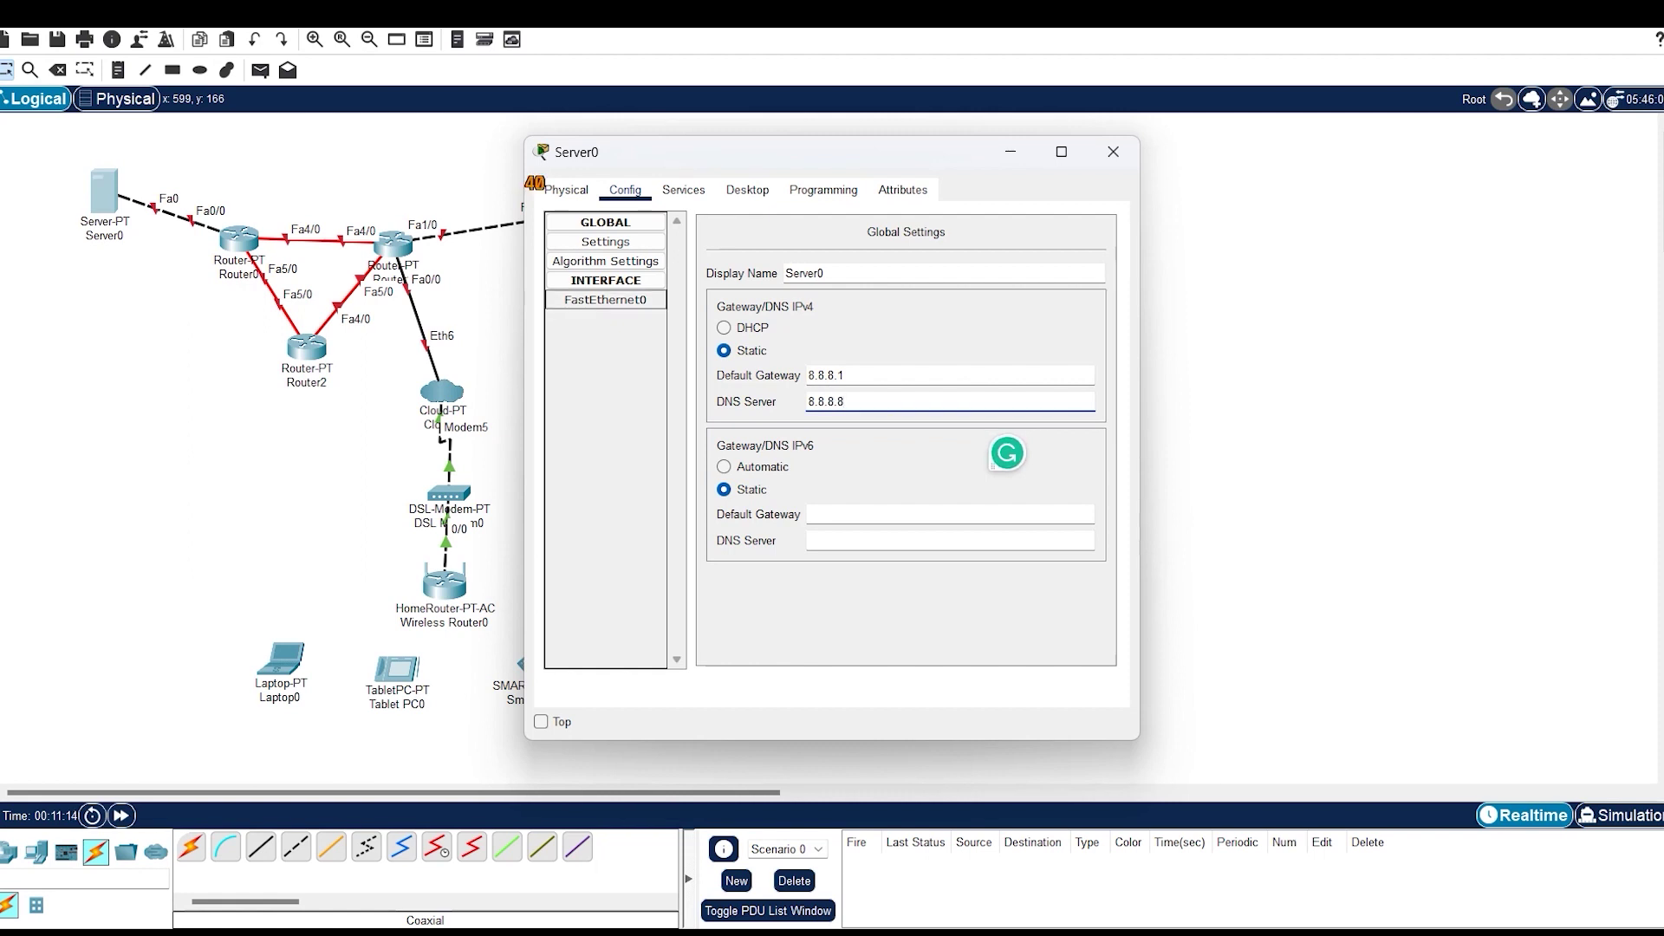
# Give Server0's FastEthernet0 the IPv4 address 8.8.8.8 with subnet mask 255.255.255.240, and close the server's configuration
pyautogui.click(606, 300)
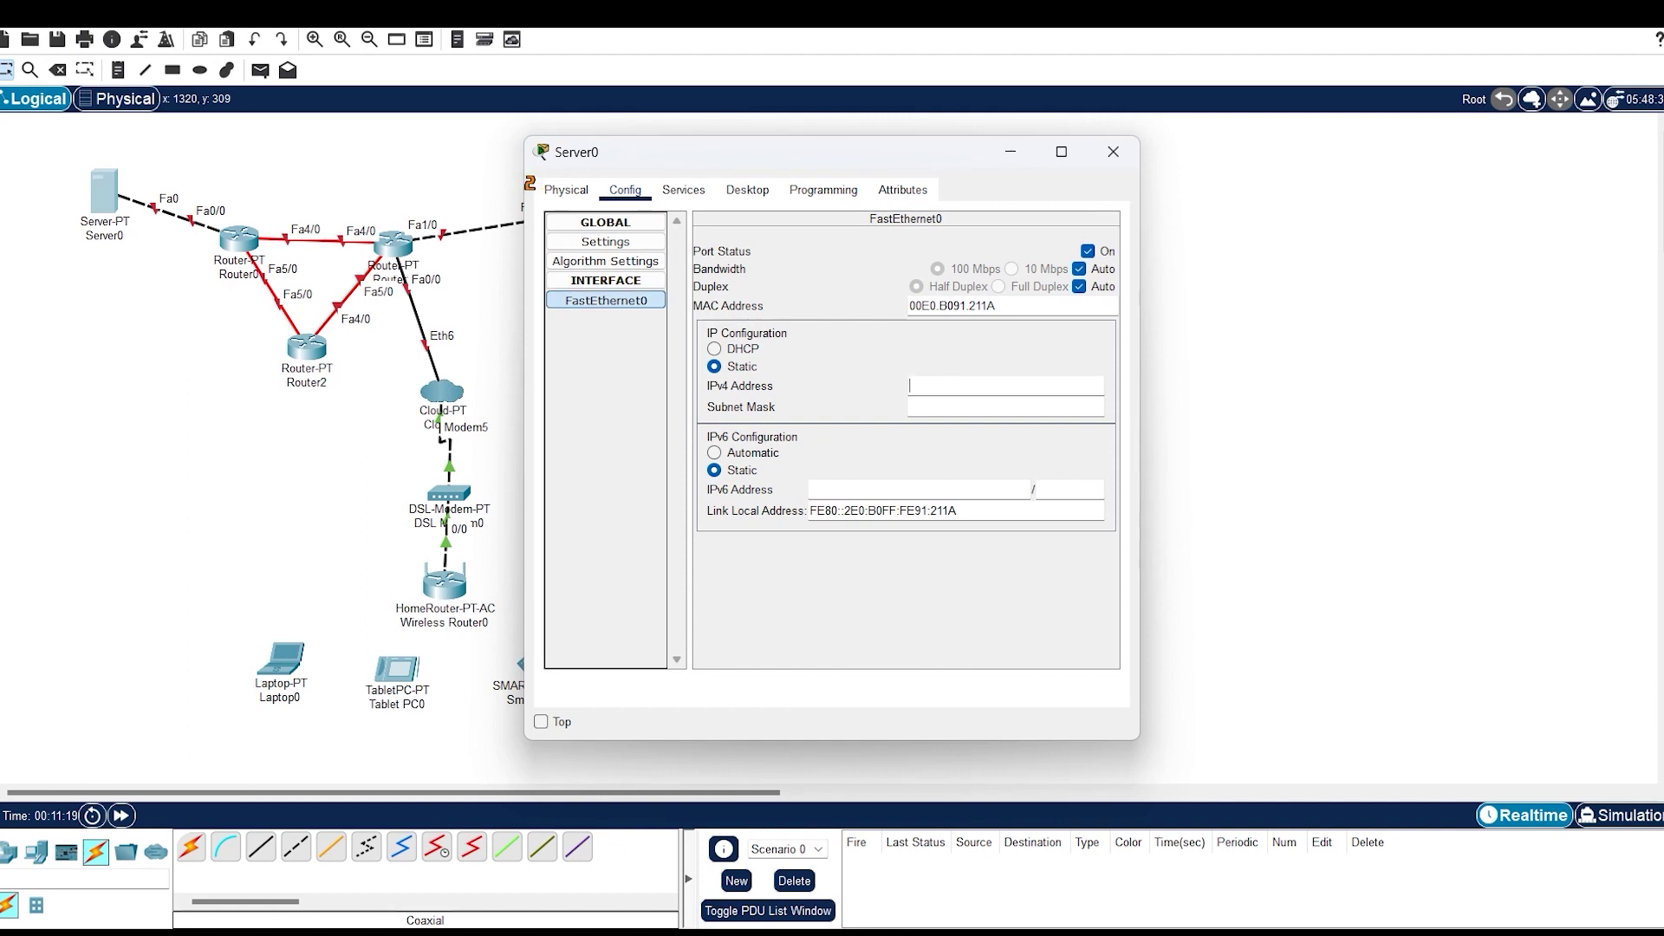
pyautogui.write('8.8.8.8')
pyautogui.click(1005, 406)
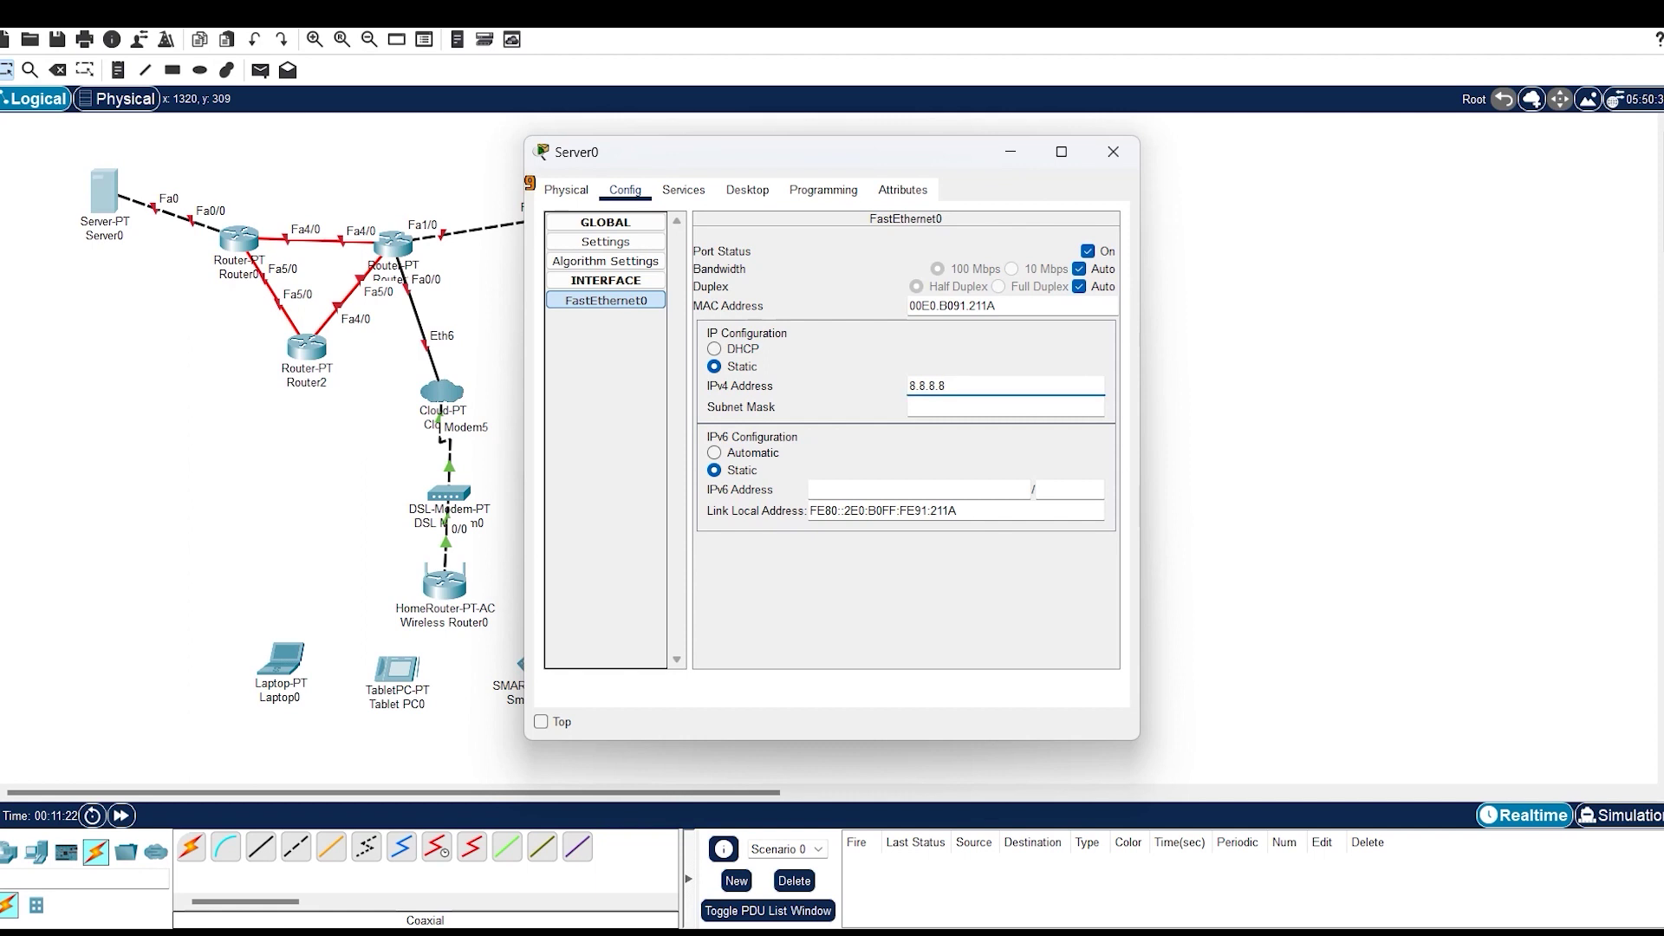
pyautogui.press('BackSpace')
pyautogui.press('BackSpace')
pyautogui.press('BackSpace')
pyautogui.press('BackSpace')
pyautogui.press('BackSpace')
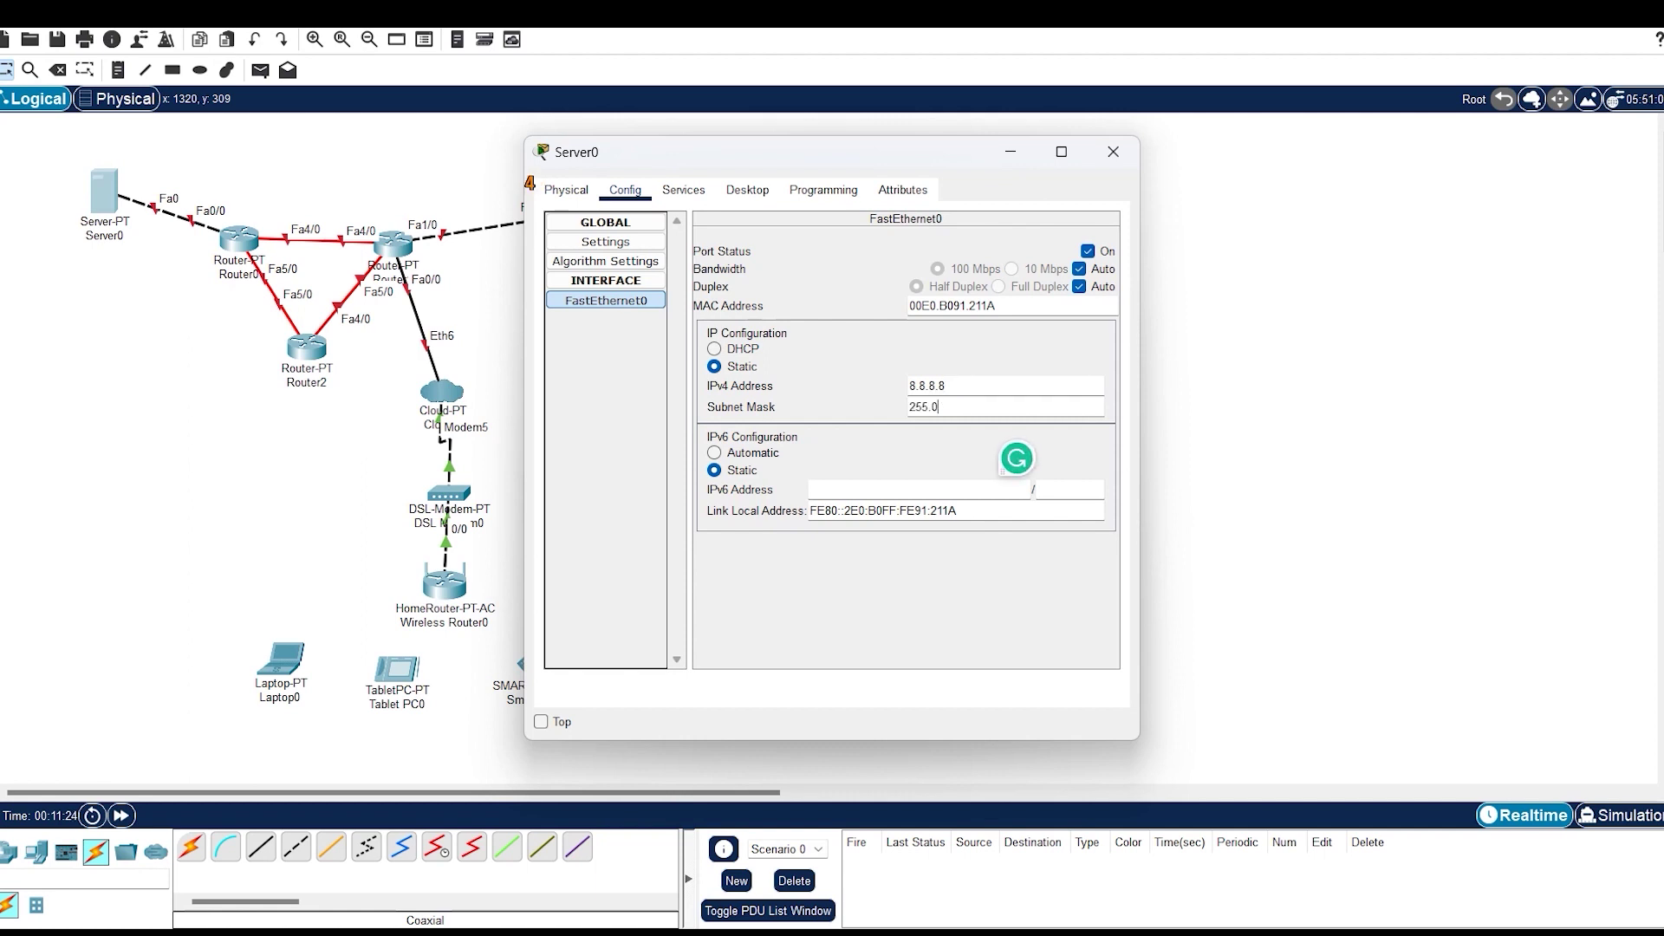
pyautogui.write('255.255.240')
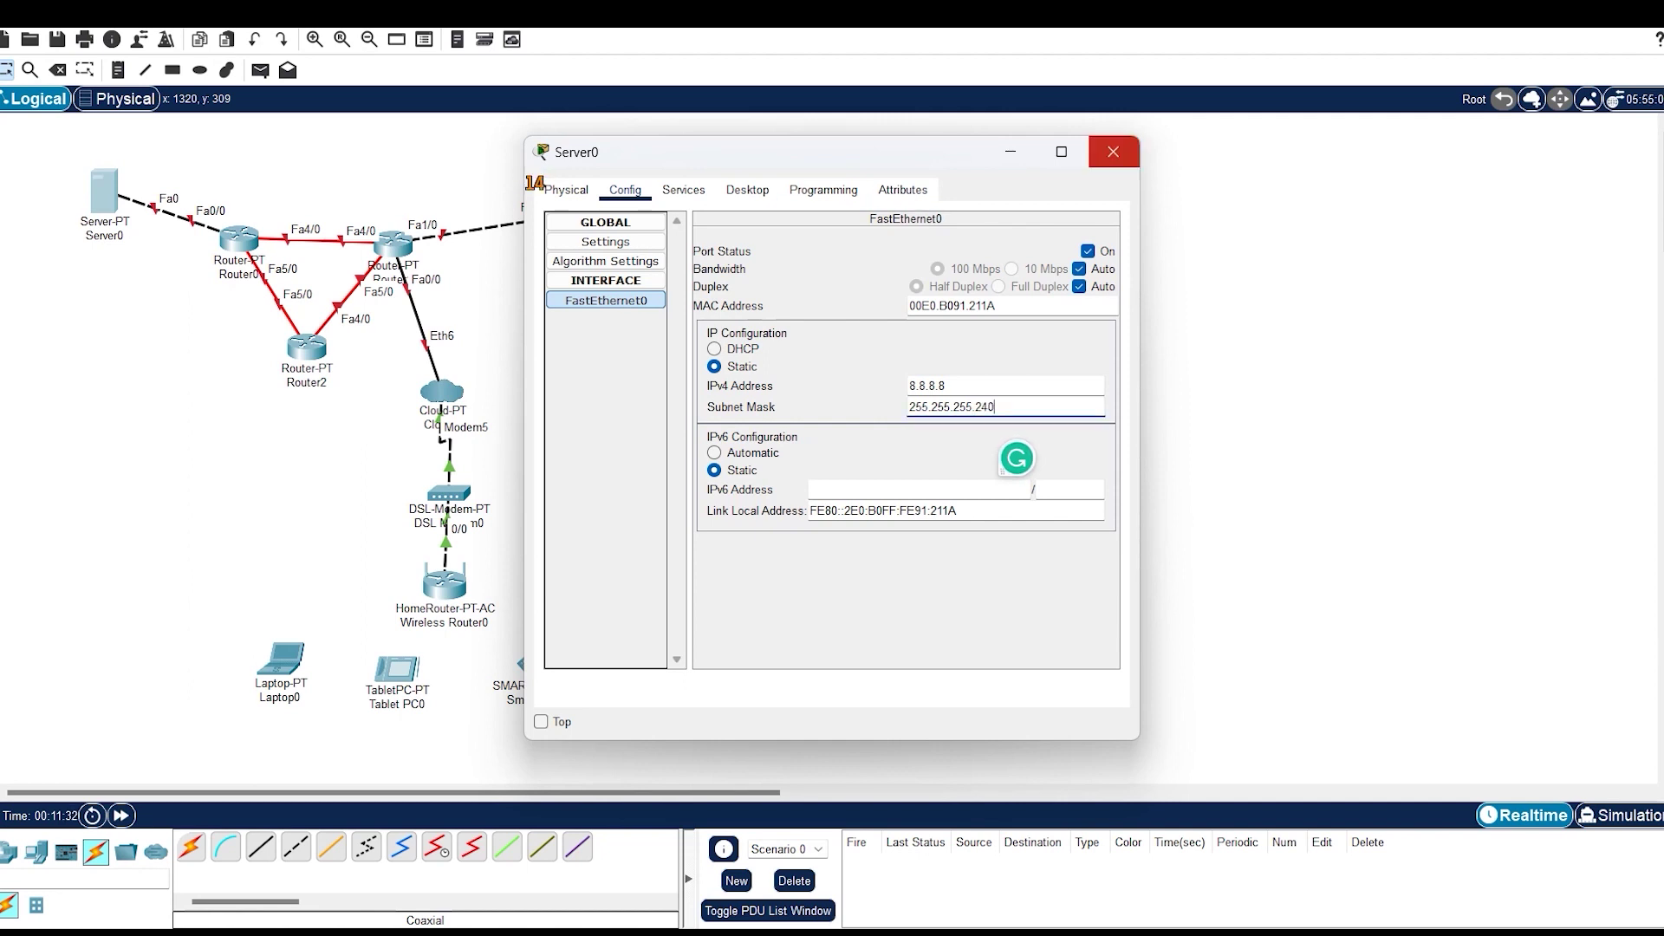
pyautogui.click(1112, 152)
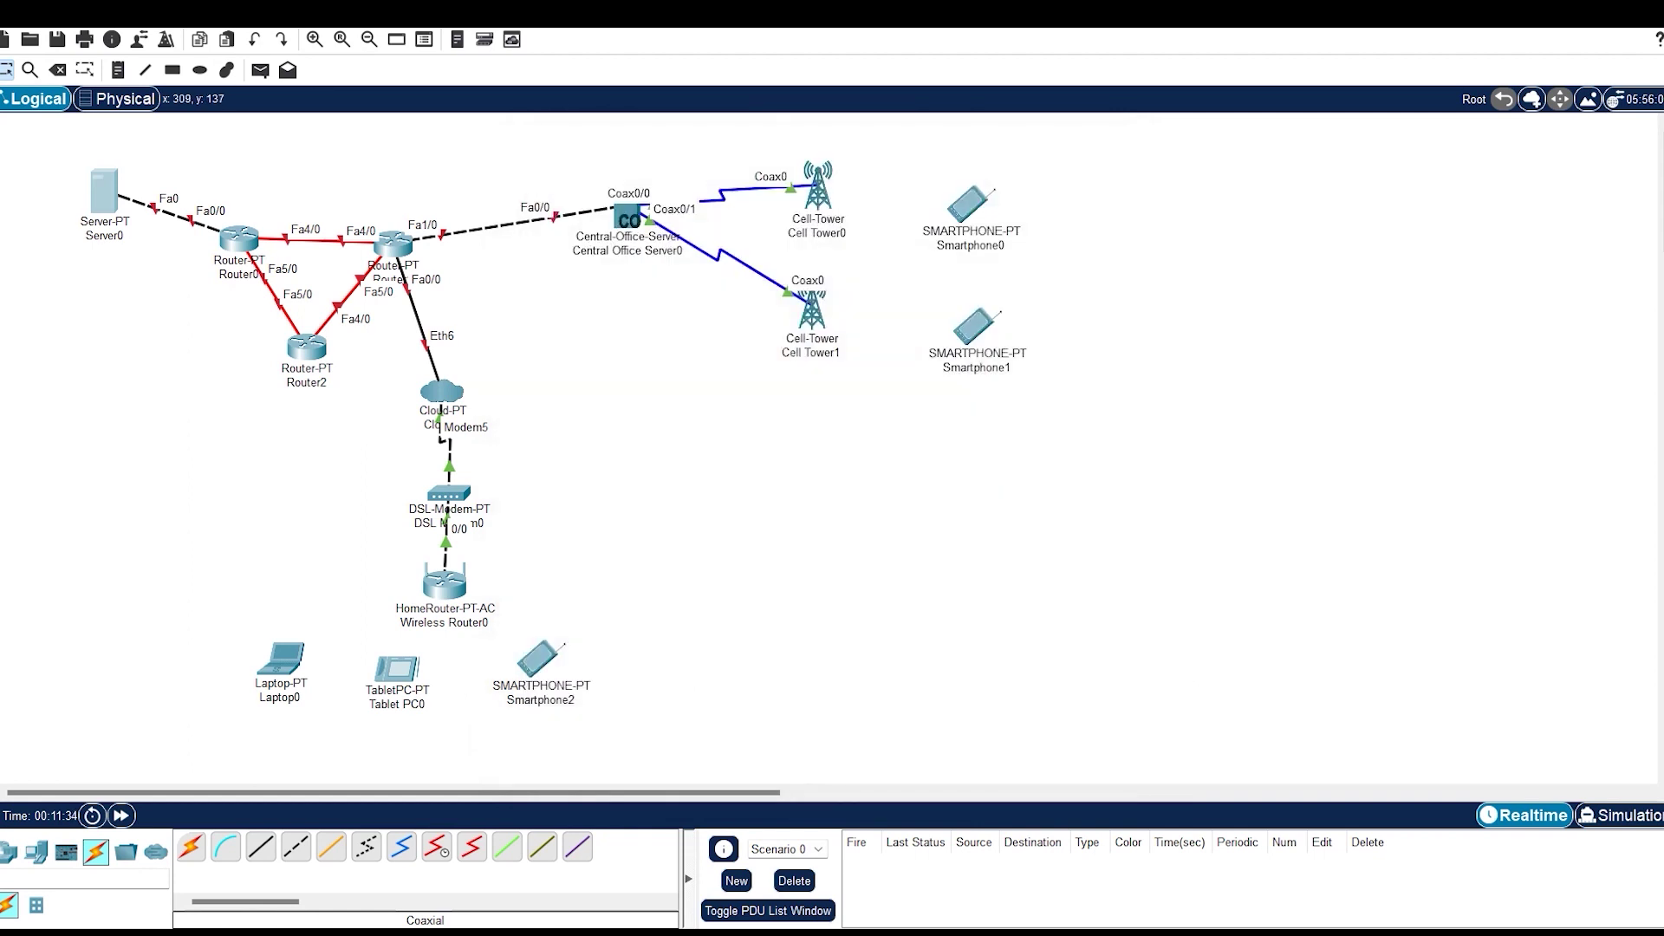
# Open Router0's command line and enter global configuration mode
pyautogui.moveTo(238, 239)
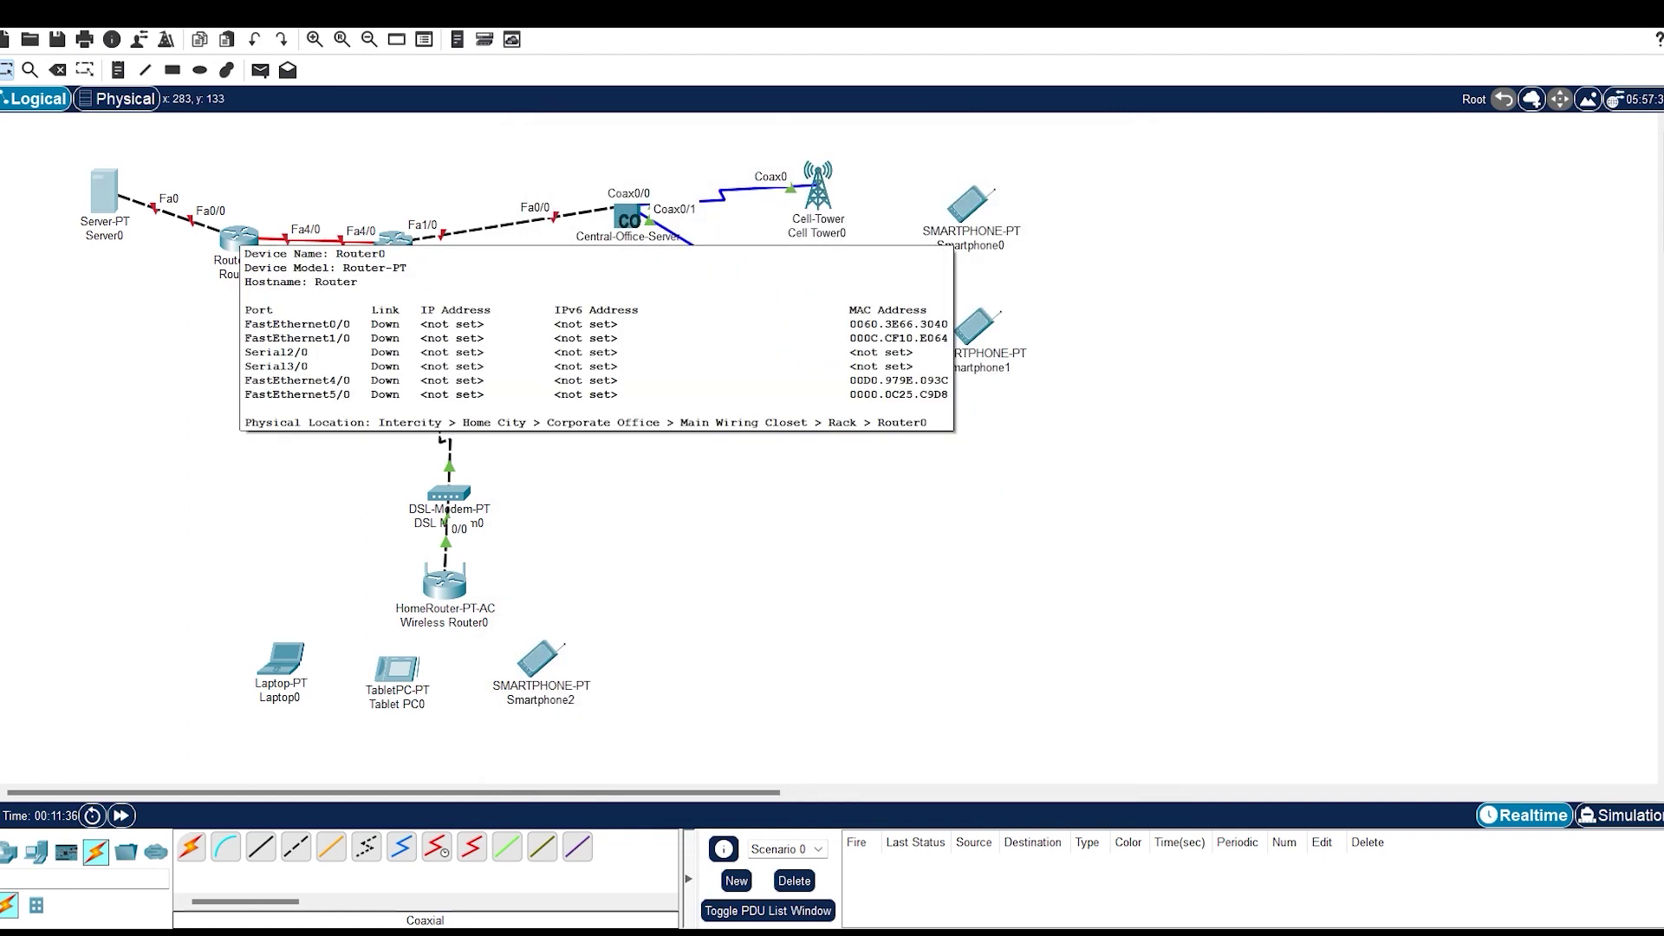
pyautogui.click(238, 238)
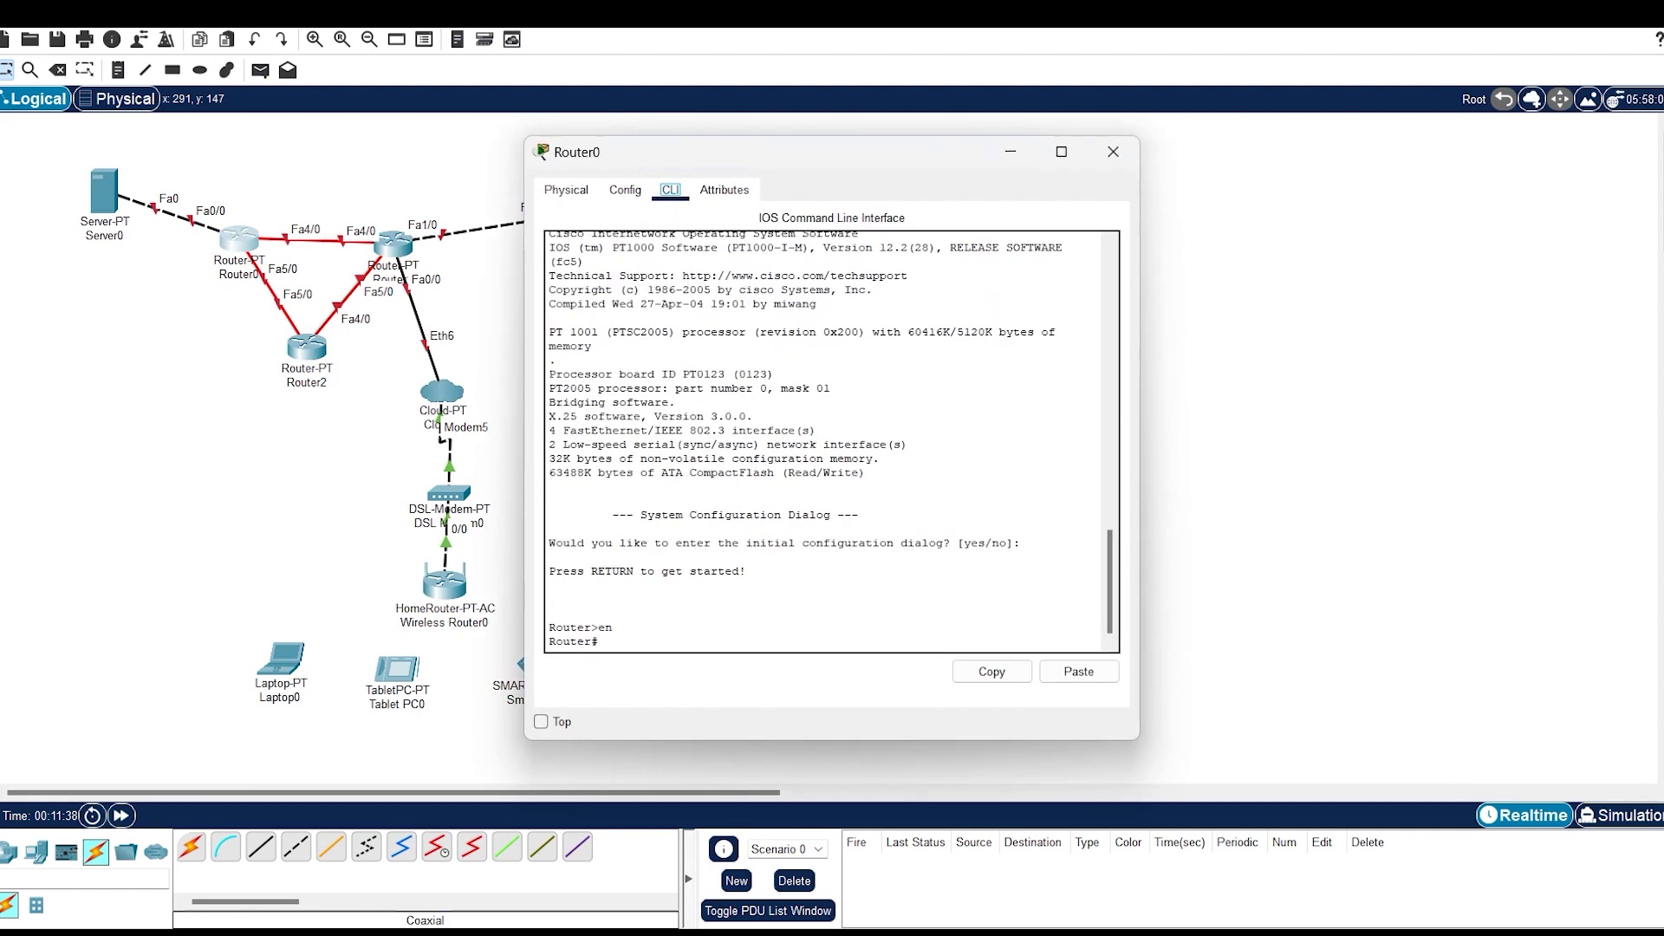
pyautogui.click(598, 642)
pyautogui.press('Return')
pyautogui.write('conf te')
pyautogui.press('Return')
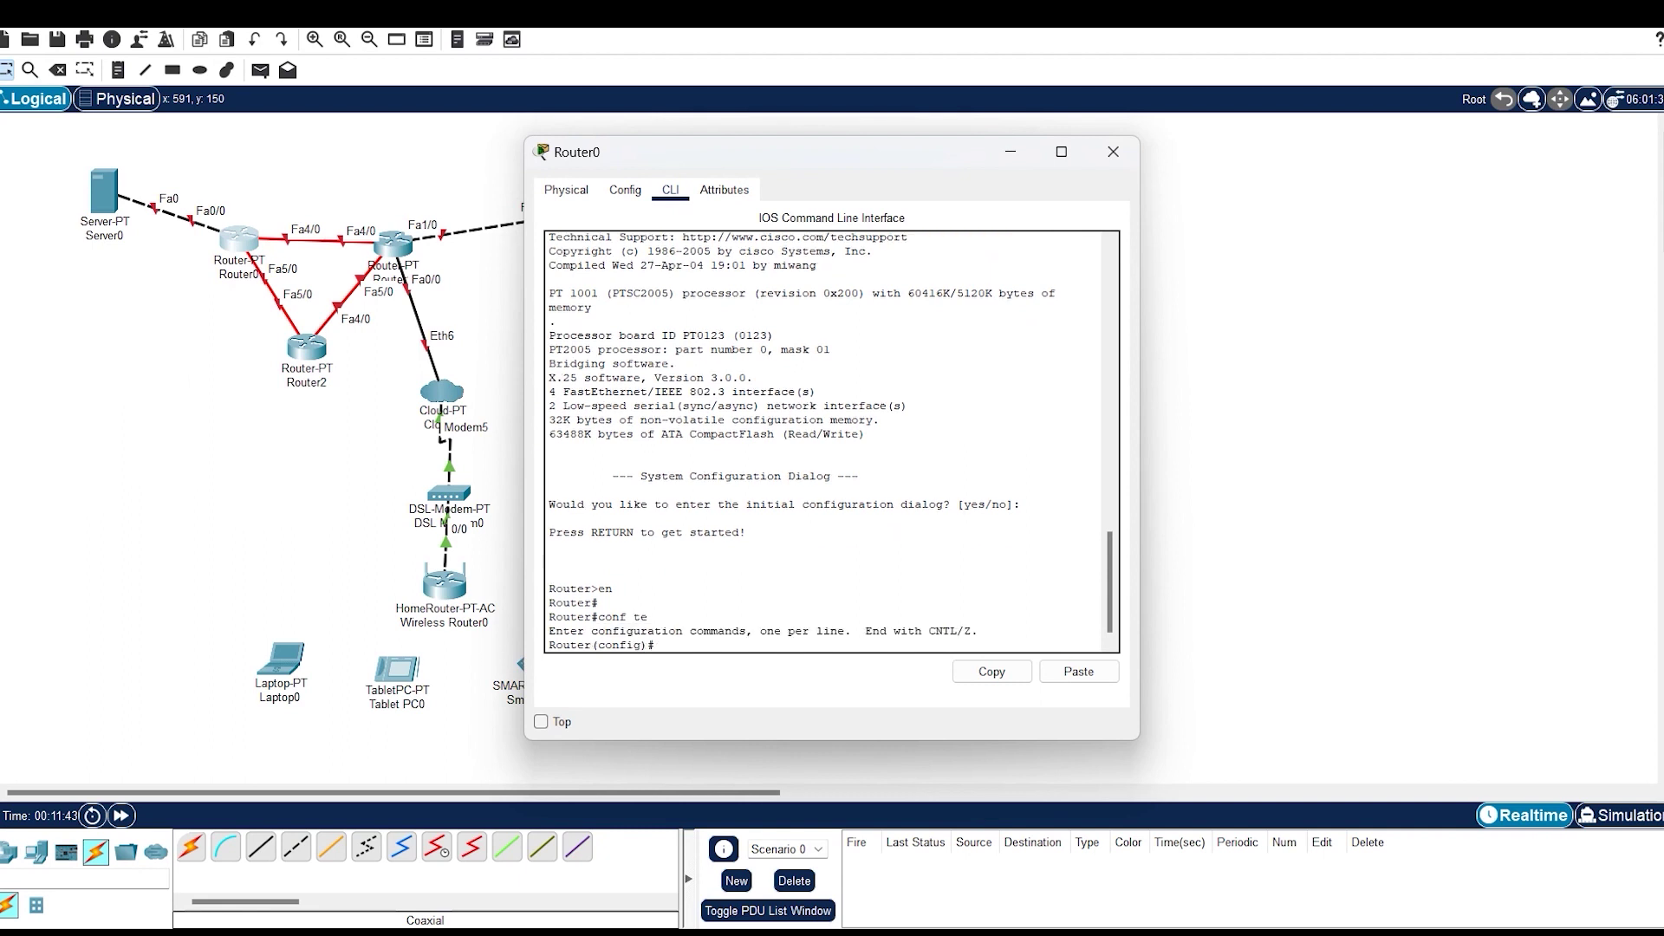
# Enable Router0's interface f0/0 with the no shutdown command
pyautogui.write('int fe0/0')
pyautogui.press('Return')
pyautogui.write('int f0/0')
pyautogui.press('Return')
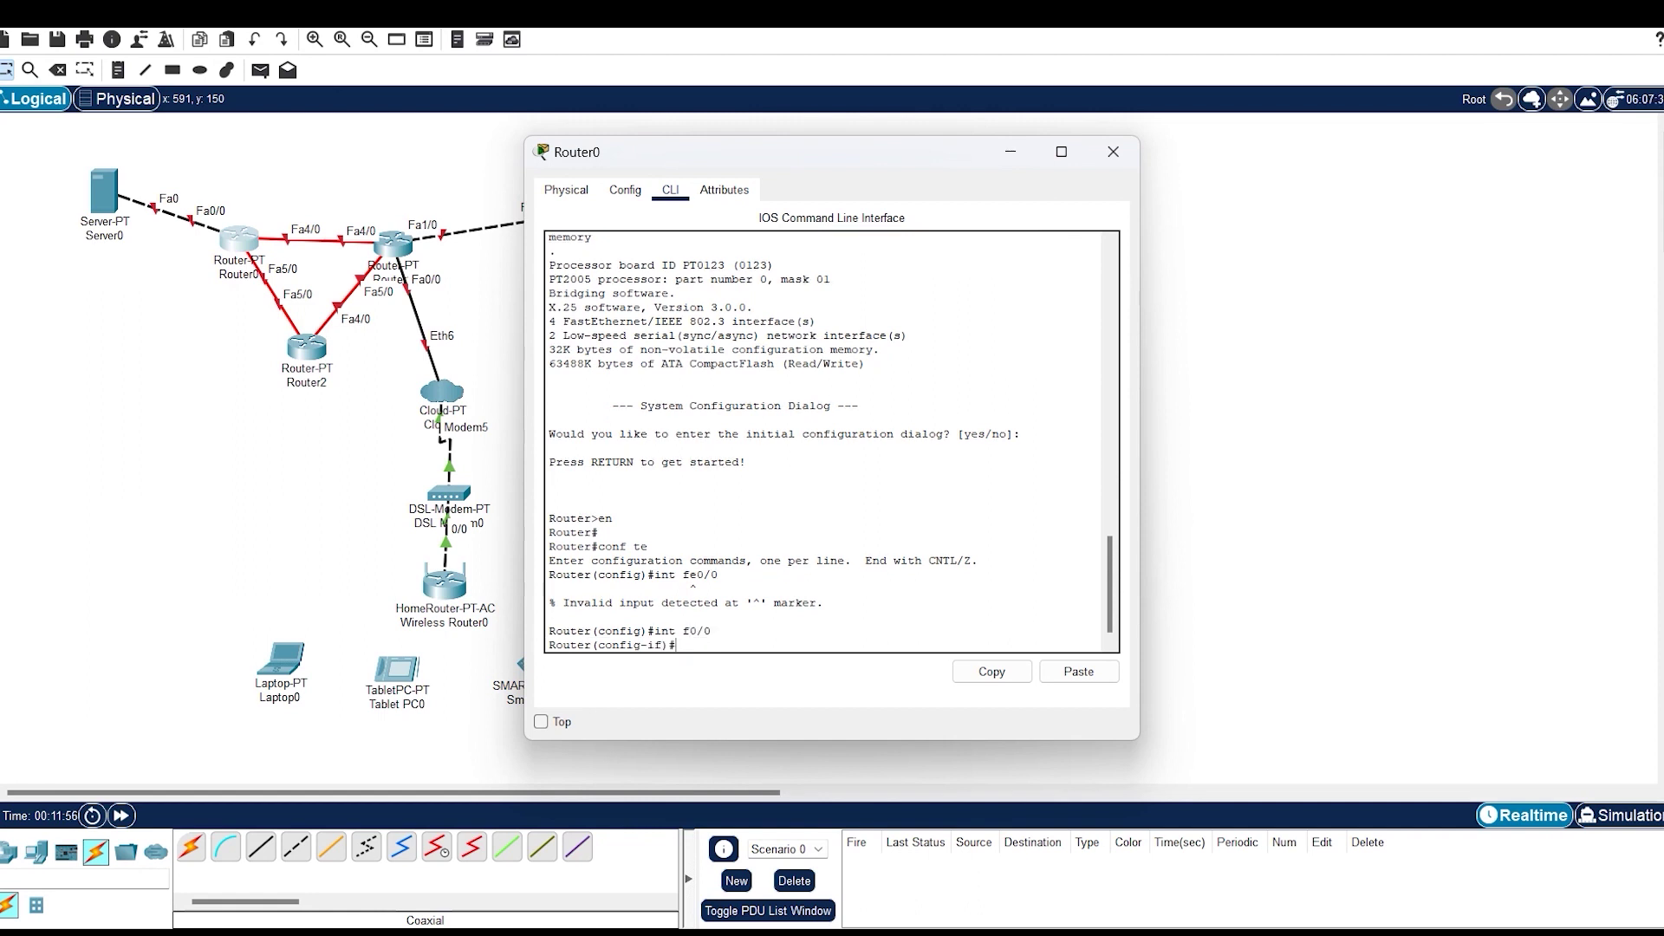
pyautogui.write('no sh')
pyautogui.press('Return')
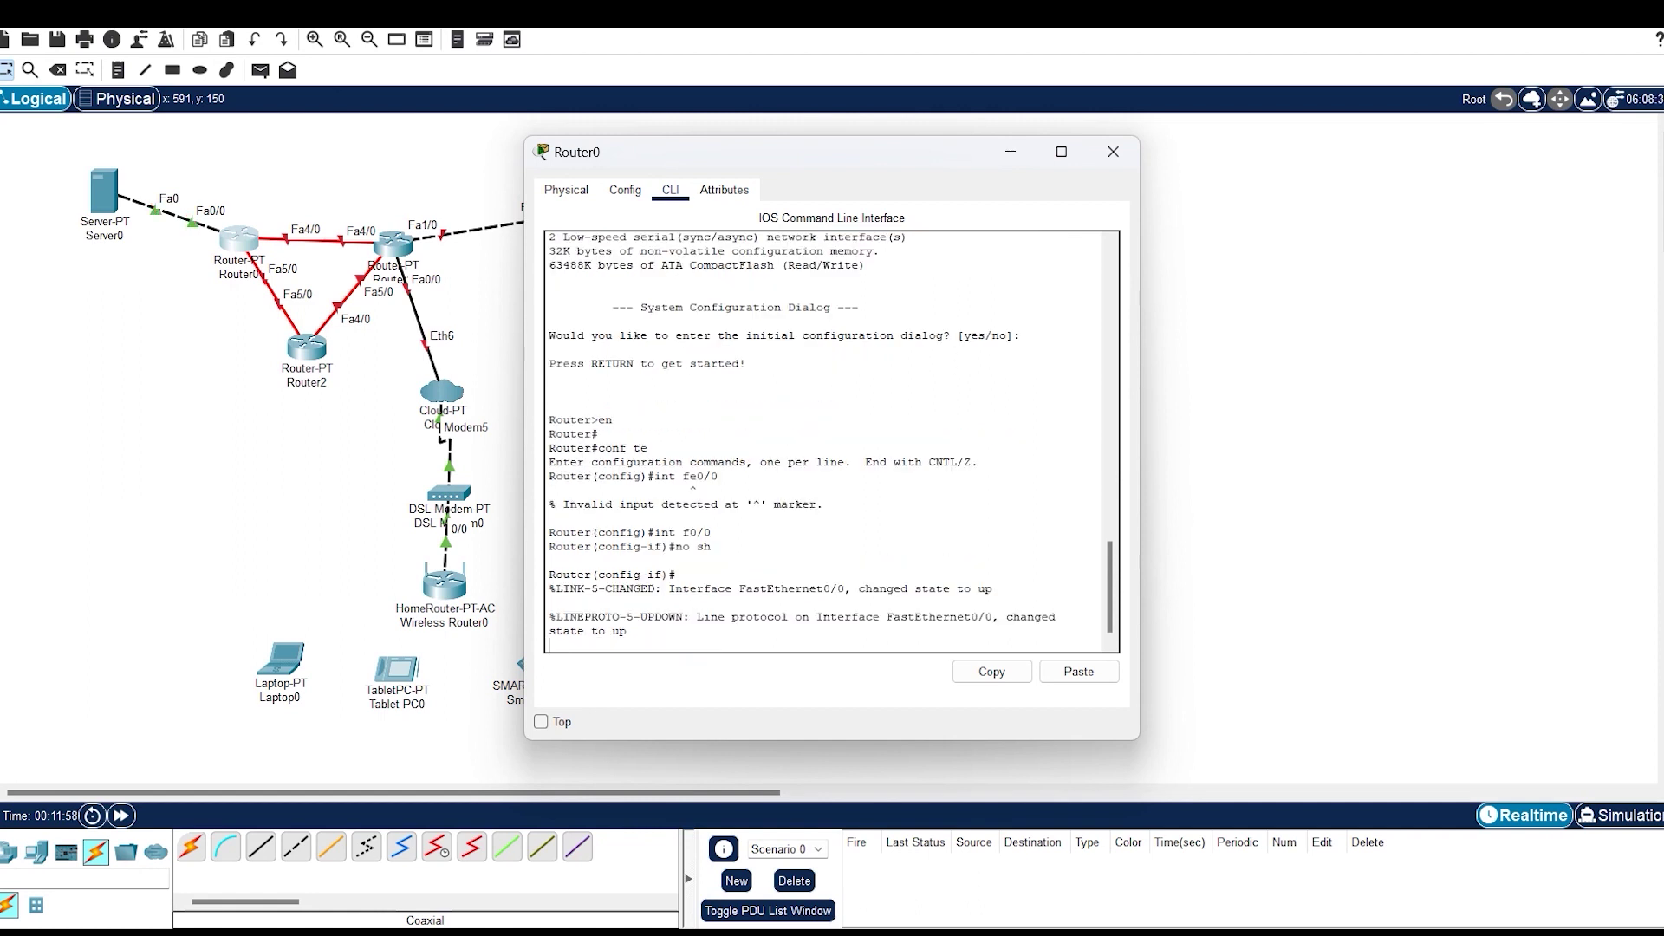
# Assign 8.8.8.1 with mask 255.255.255.240 to Router0's f0/0 and leave the interface configuration
pyautogui.write('ip add 1')
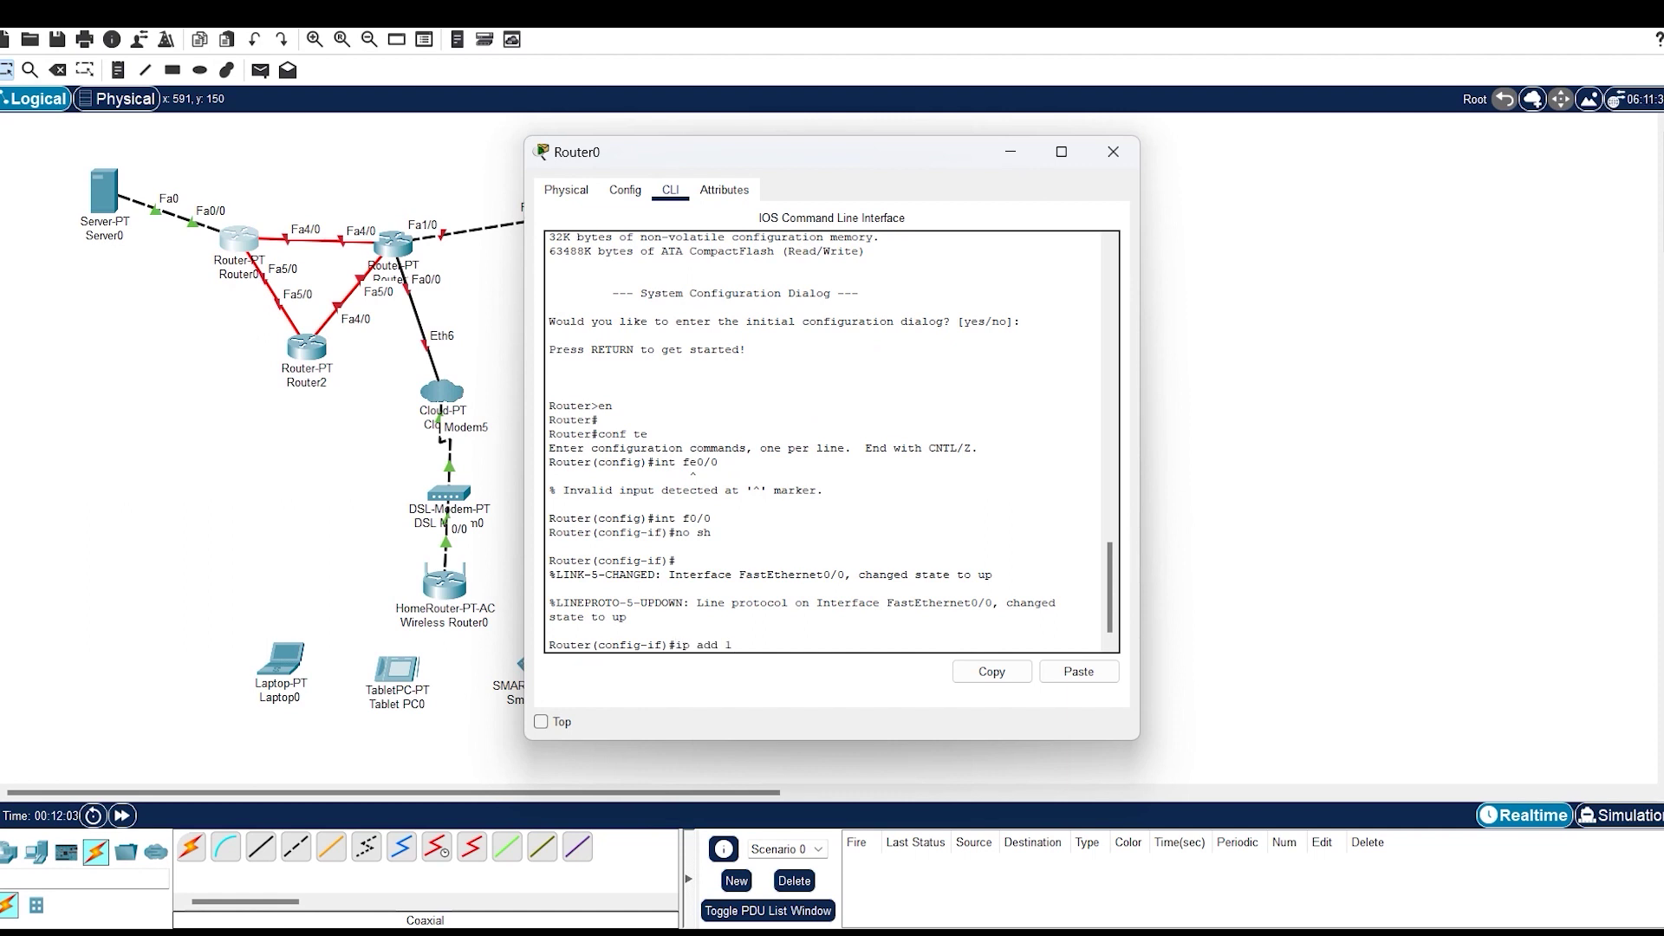
pyautogui.press('BackSpace')
pyautogui.write('8')
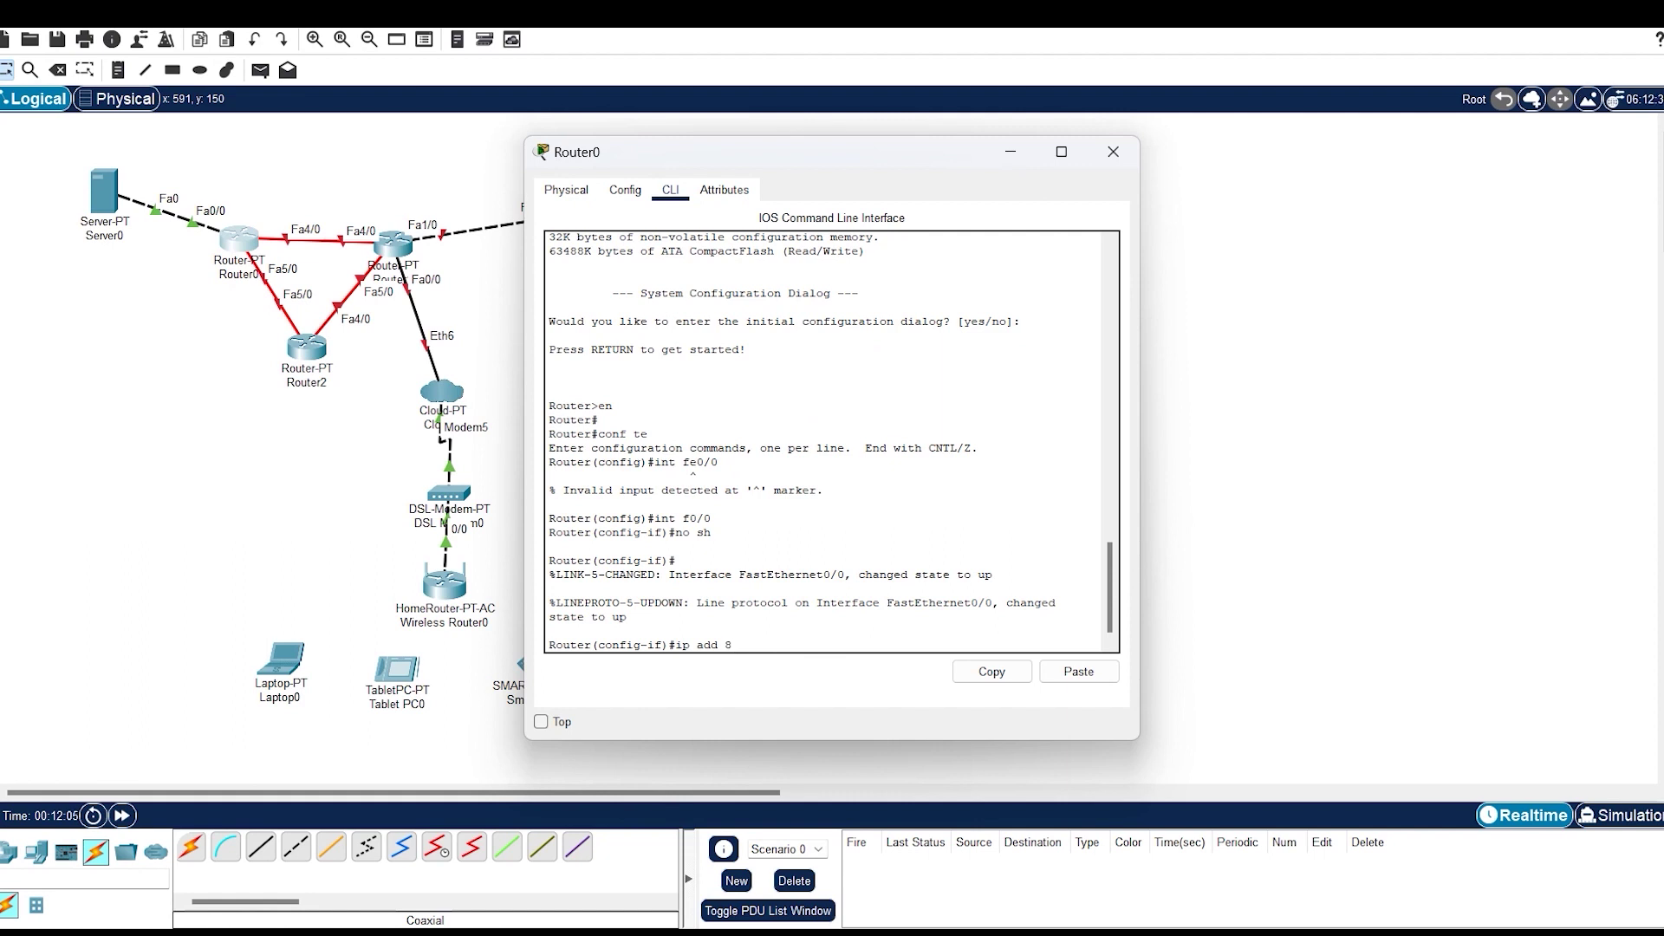
pyautogui.write('.8.8.1 255.255.255.240')
pyautogui.press('Return')
pyautogui.write('ex')
pyautogui.press('Return')
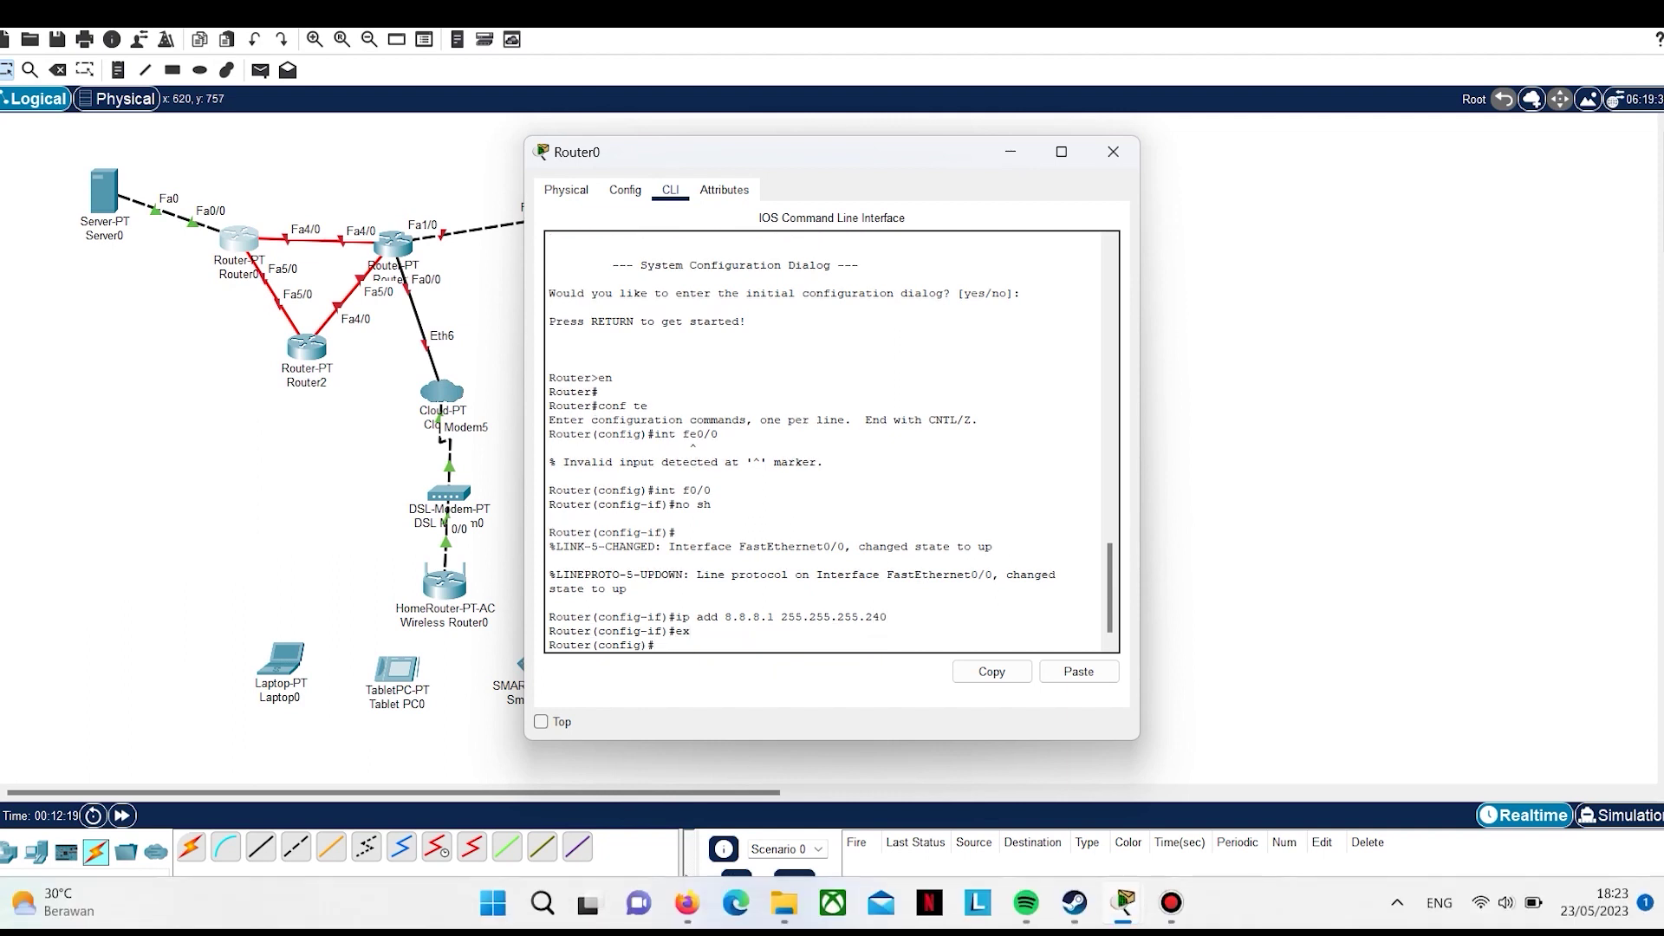
pyautogui.write('int f1/0')
pyautogui.press('Return')
pyautogui.write('er(config-if)#e')
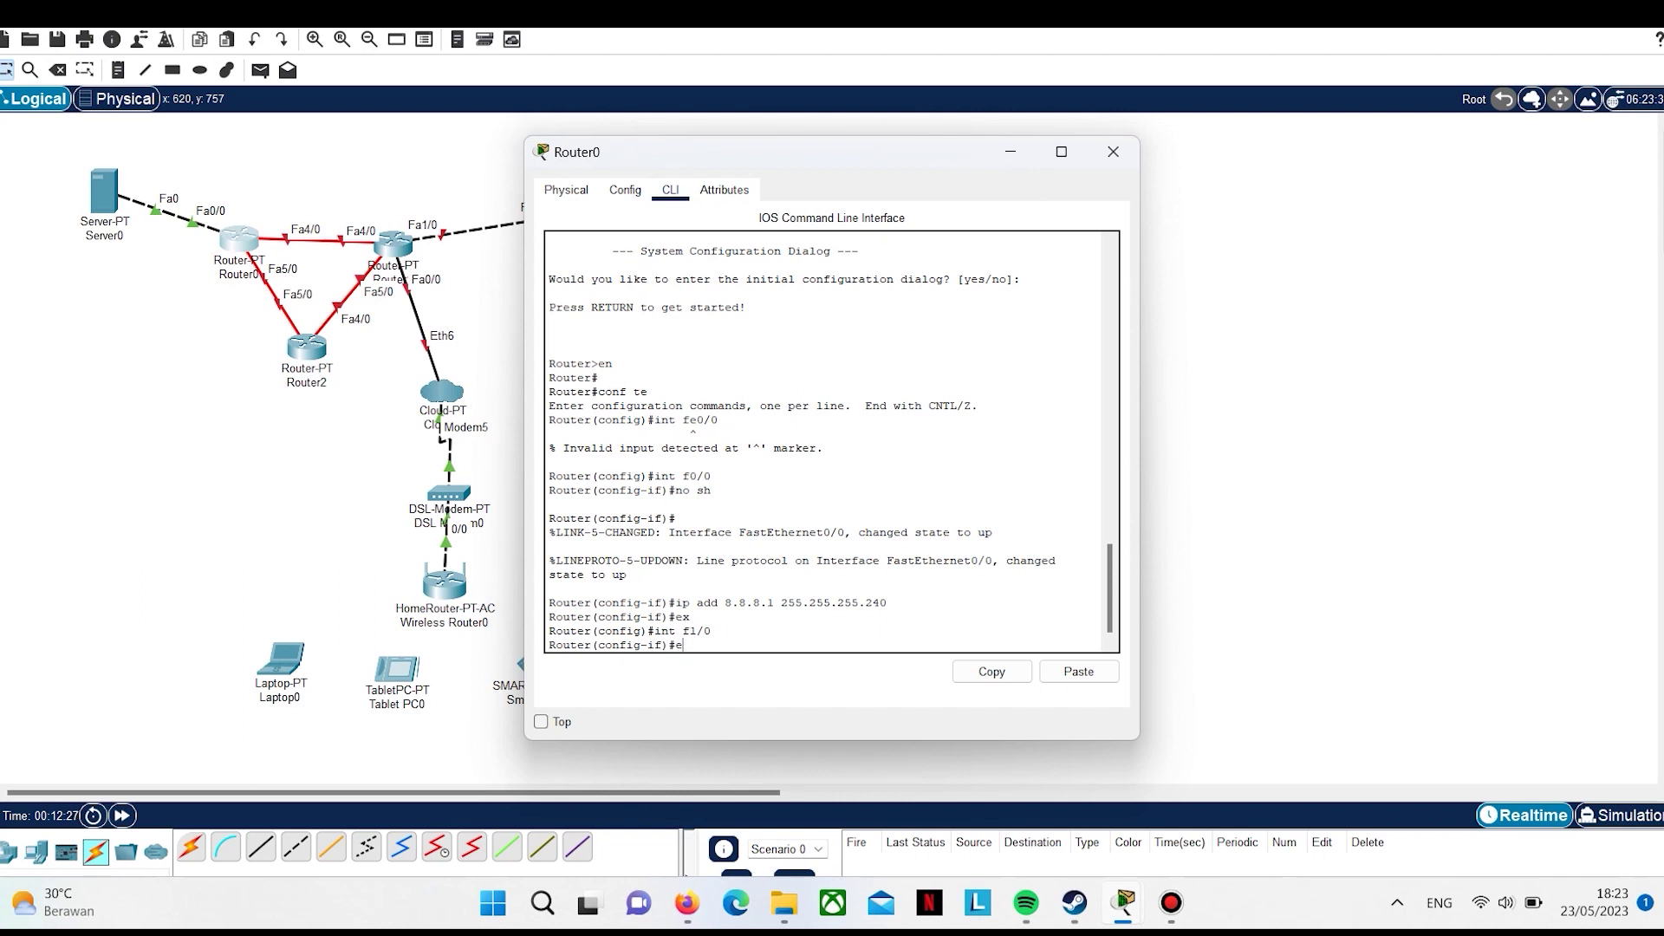
pyautogui.write('x')
pyautogui.press('Return')
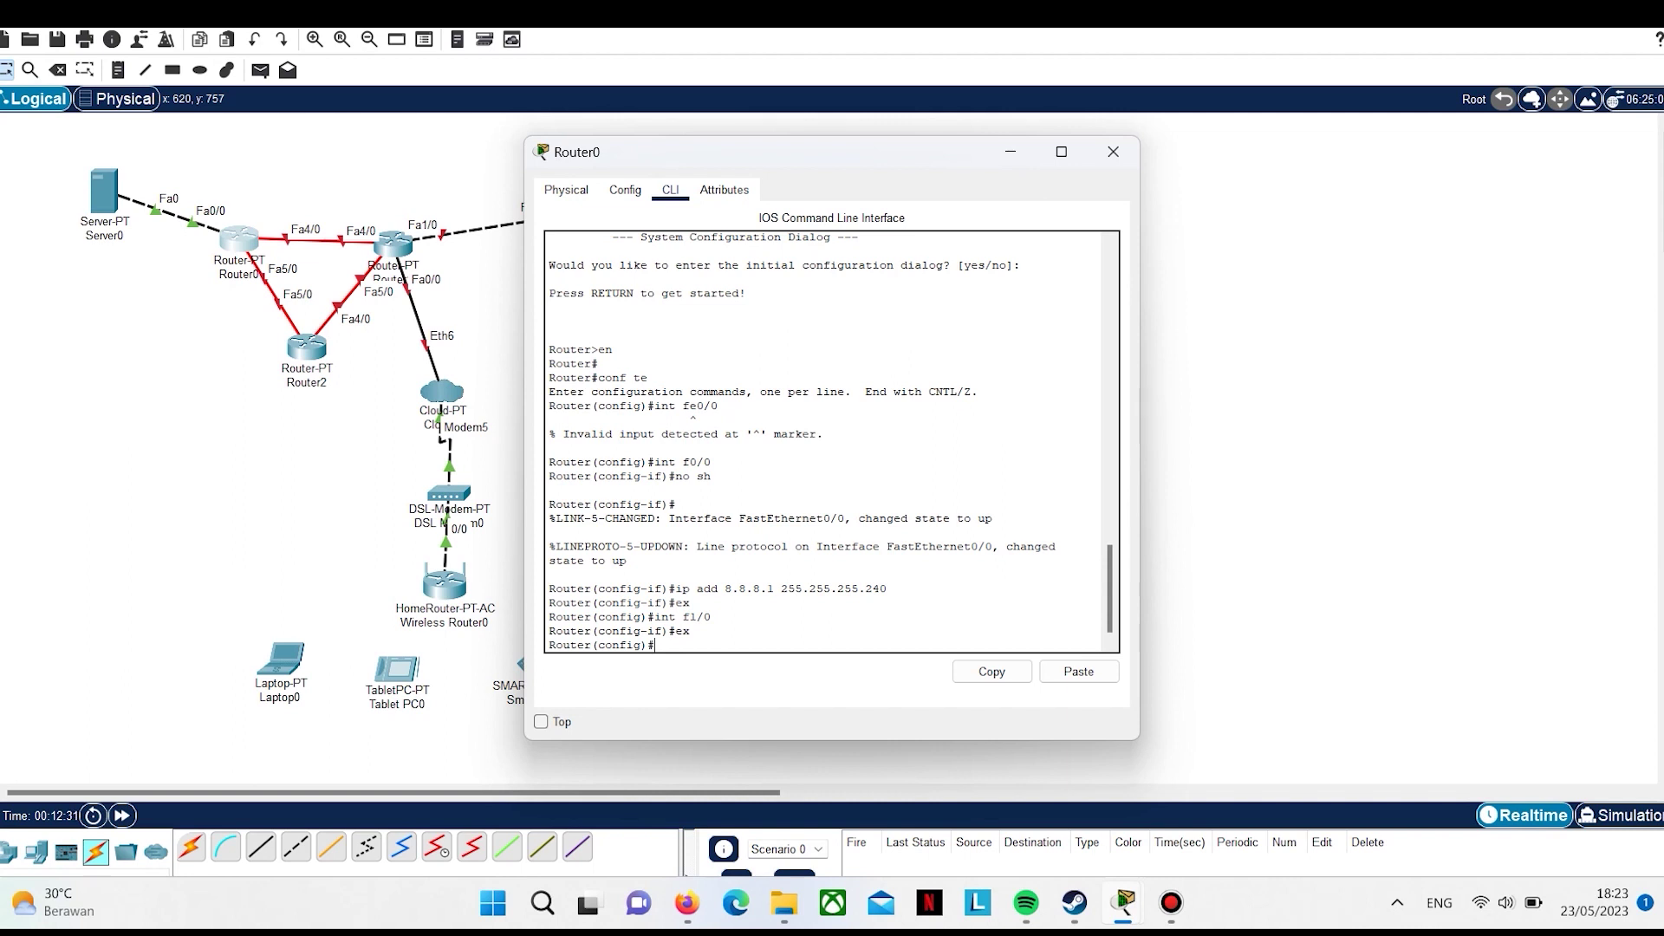
# Enter the configuration of Router0's interface f4/0 and enable it with no shutdown
pyautogui.write('i')
pyautogui.press('BackSpace')
pyautogui.press('BackSpace')
pyautogui.write('int f1/0')
pyautogui.press('Left')
pyautogui.press('BackSpace')
pyautogui.press('BackSpace')
pyautogui.write('4/')
pyautogui.press('Return')
pyautogui.write('ip add')
pyautogui.press('BackSpace')
pyautogui.press('BackSpace')
pyautogui.press('BackSpace')
pyautogui.press('BackSpace')
pyautogui.press('BackSpace')
pyautogui.write('n')
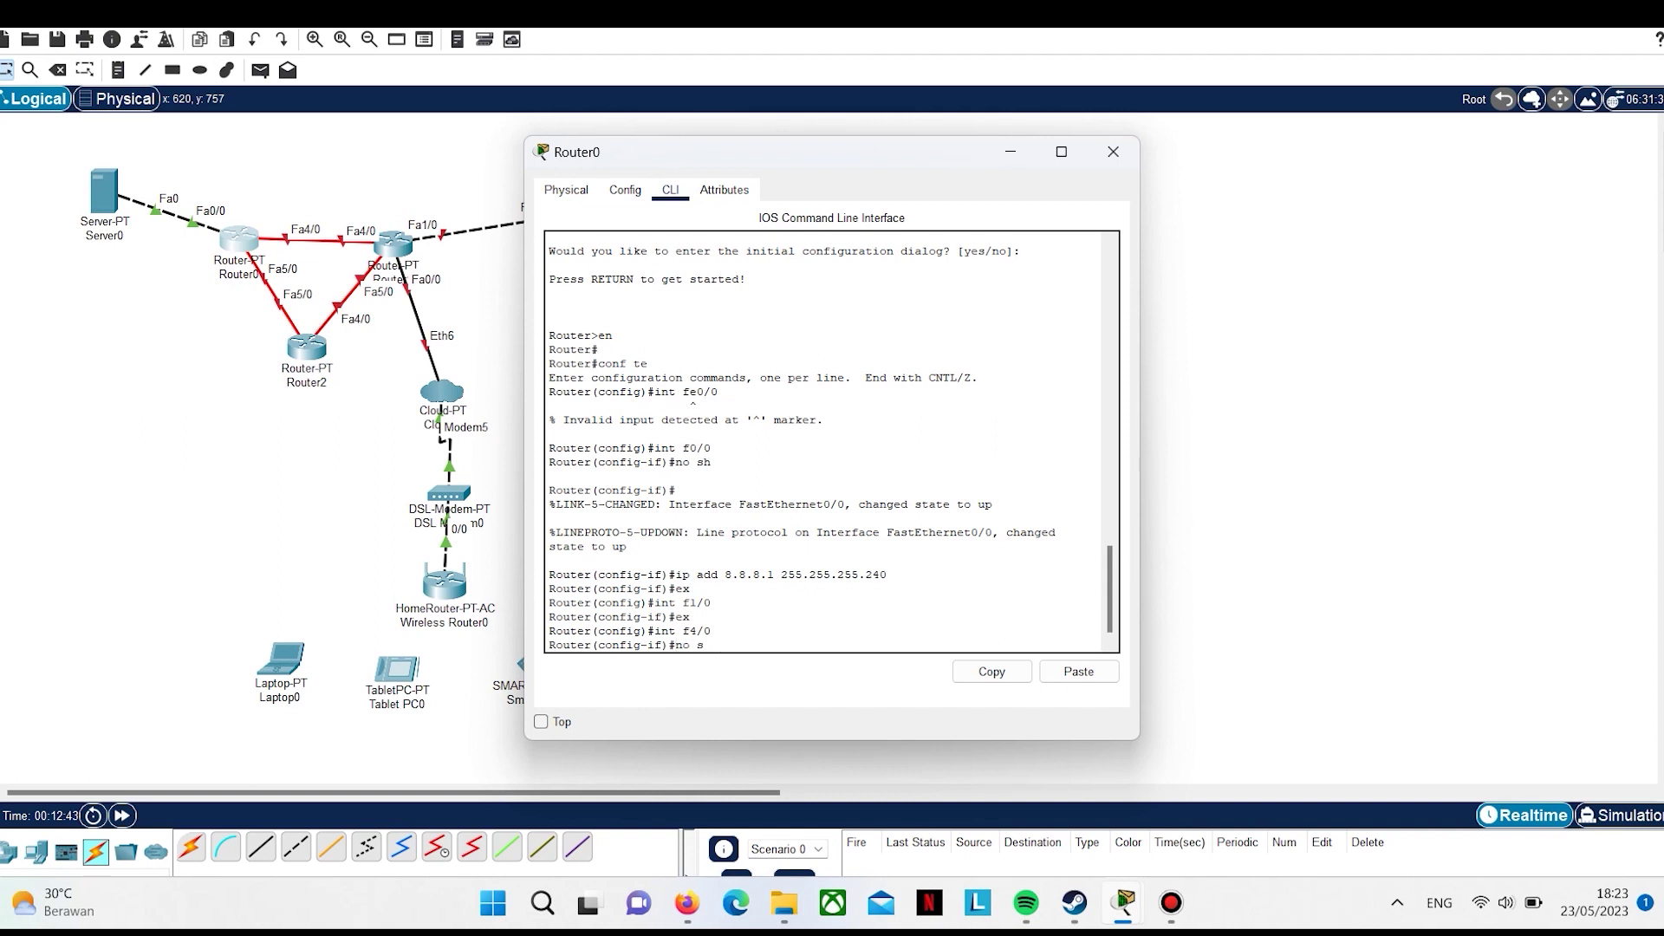
pyautogui.write('o sh')
pyautogui.press('Return')
pyautogui.press('Return')
# Assign 10.10.10.1 with mask 255.255.255.252 to Router0's f4/0 and leave the interface configuration
pyautogui.press('Up')
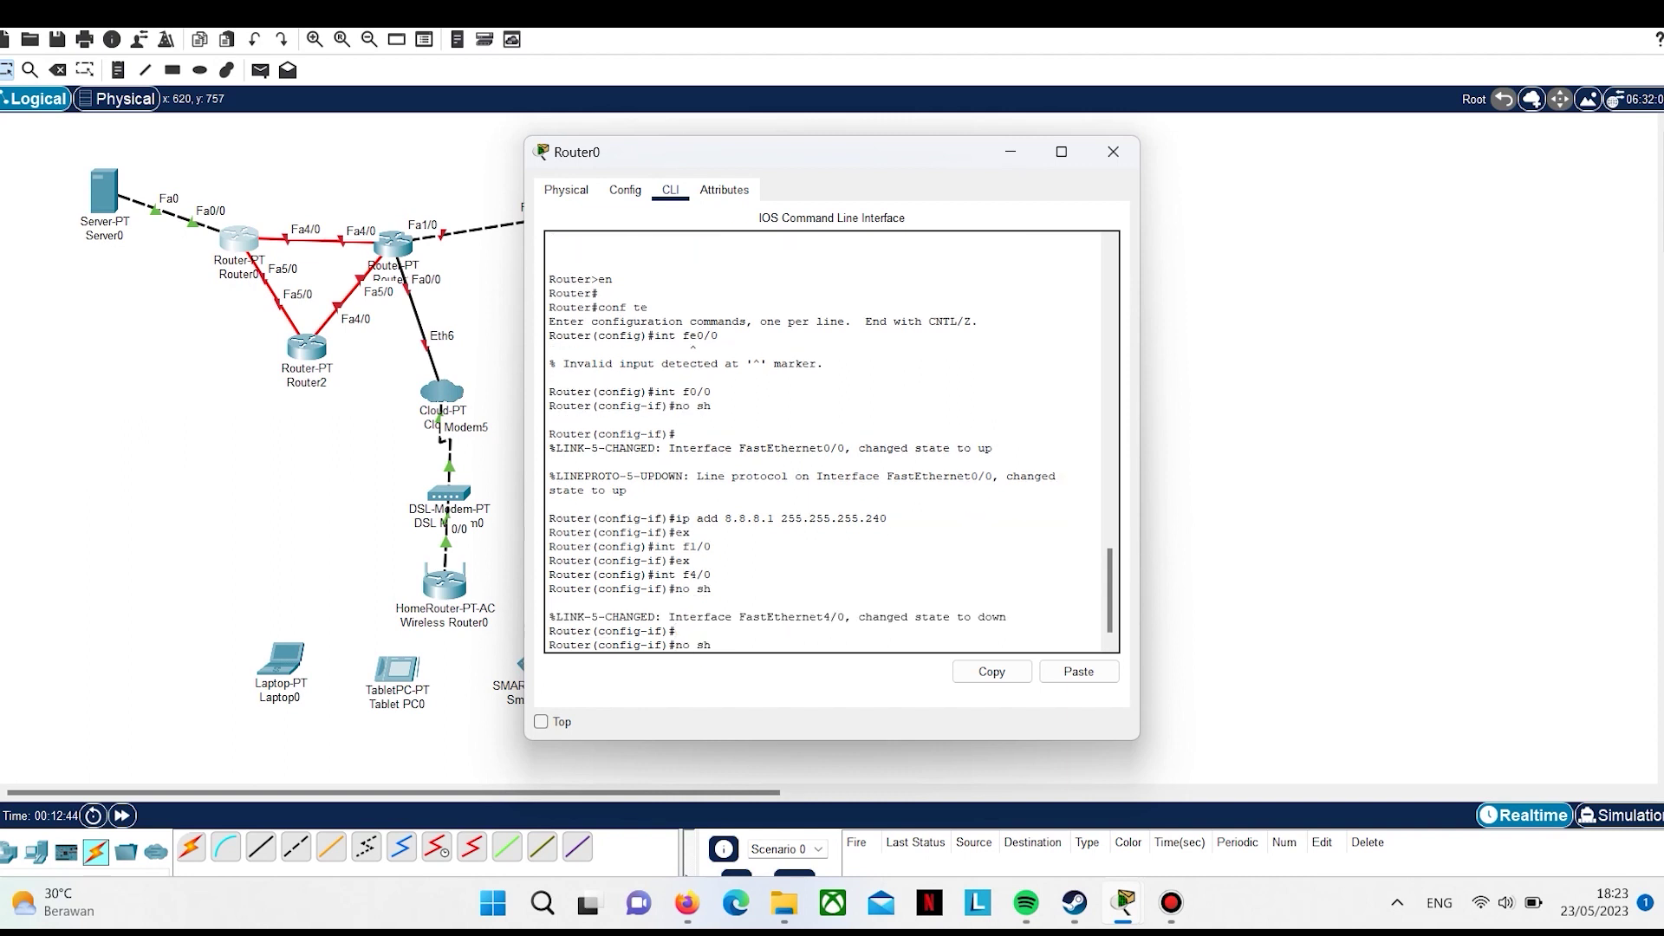
pyautogui.press('Up')
pyautogui.press('Up')
pyautogui.press('Up')
pyautogui.press('Up')
pyautogui.press('Up')
pyautogui.press('BackSpace')
pyautogui.press('BackSpace')
pyautogui.press('BackSpace')
pyautogui.press('BackSpace')
pyautogui.press('BackSpace')
pyautogui.write('q')
pyautogui.press('BackSpace')
pyautogui.write('10.10.10')
pyautogui.press('BackSpace')
pyautogui.press('Return')
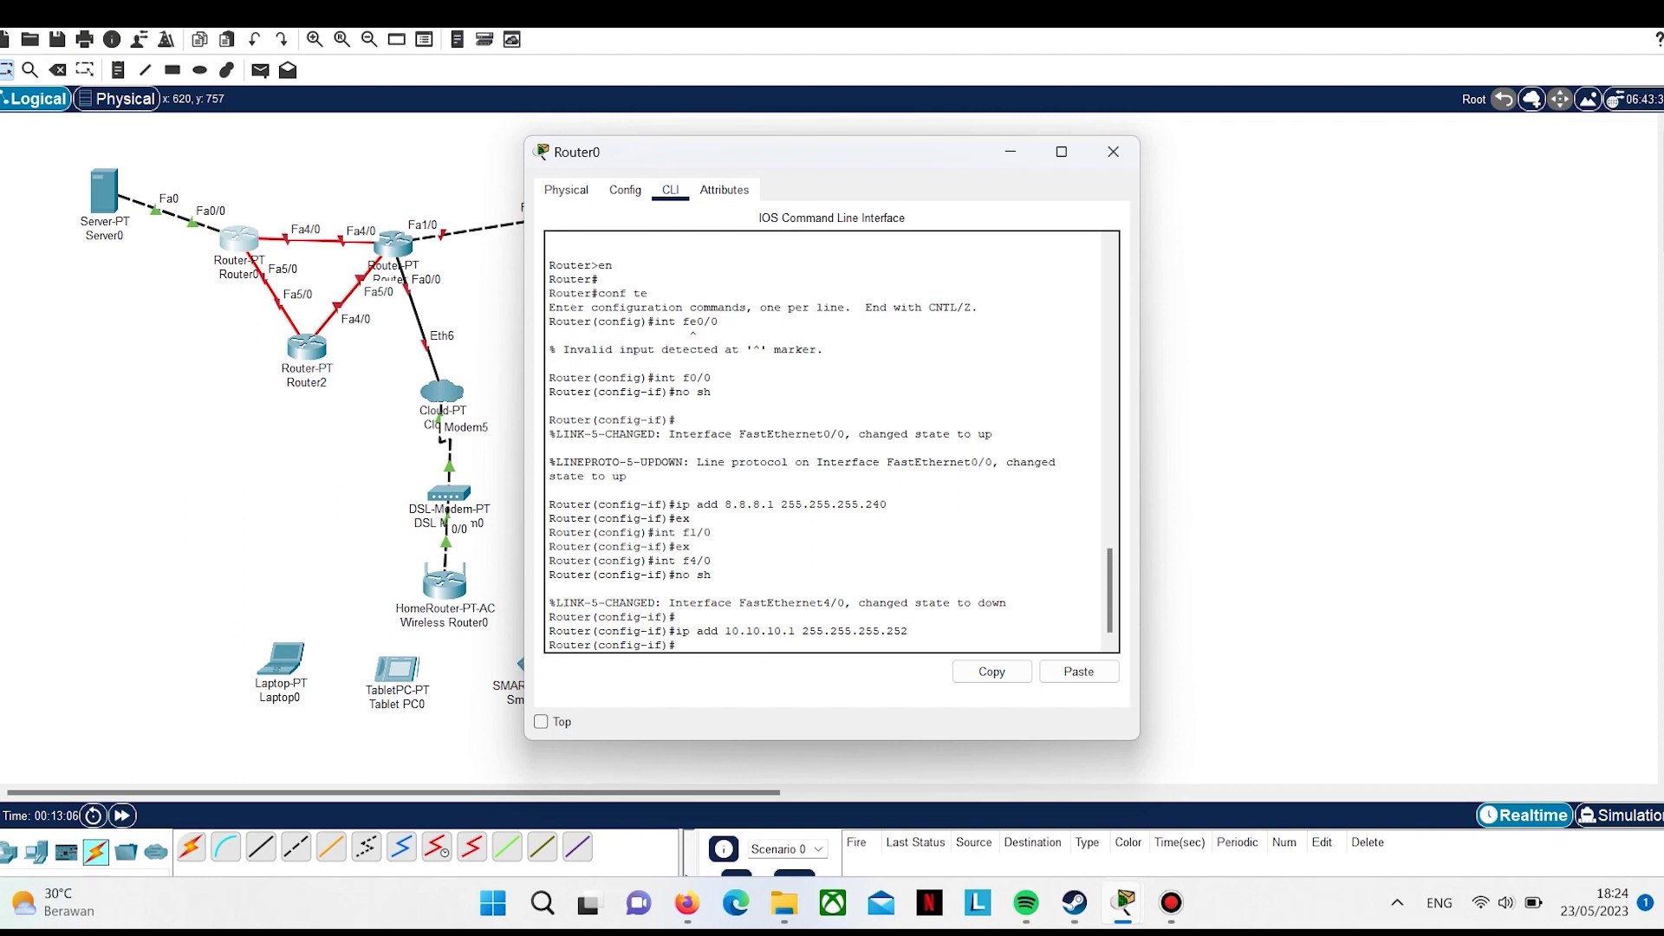
pyautogui.write('ex')
pyautogui.press('Return')
# Enter the configuration of Router0's interface f5/0 and enable it with no shutdown
pyautogui.press('Up')
pyautogui.press('Up')
pyautogui.press('Up')
pyautogui.press('Up')
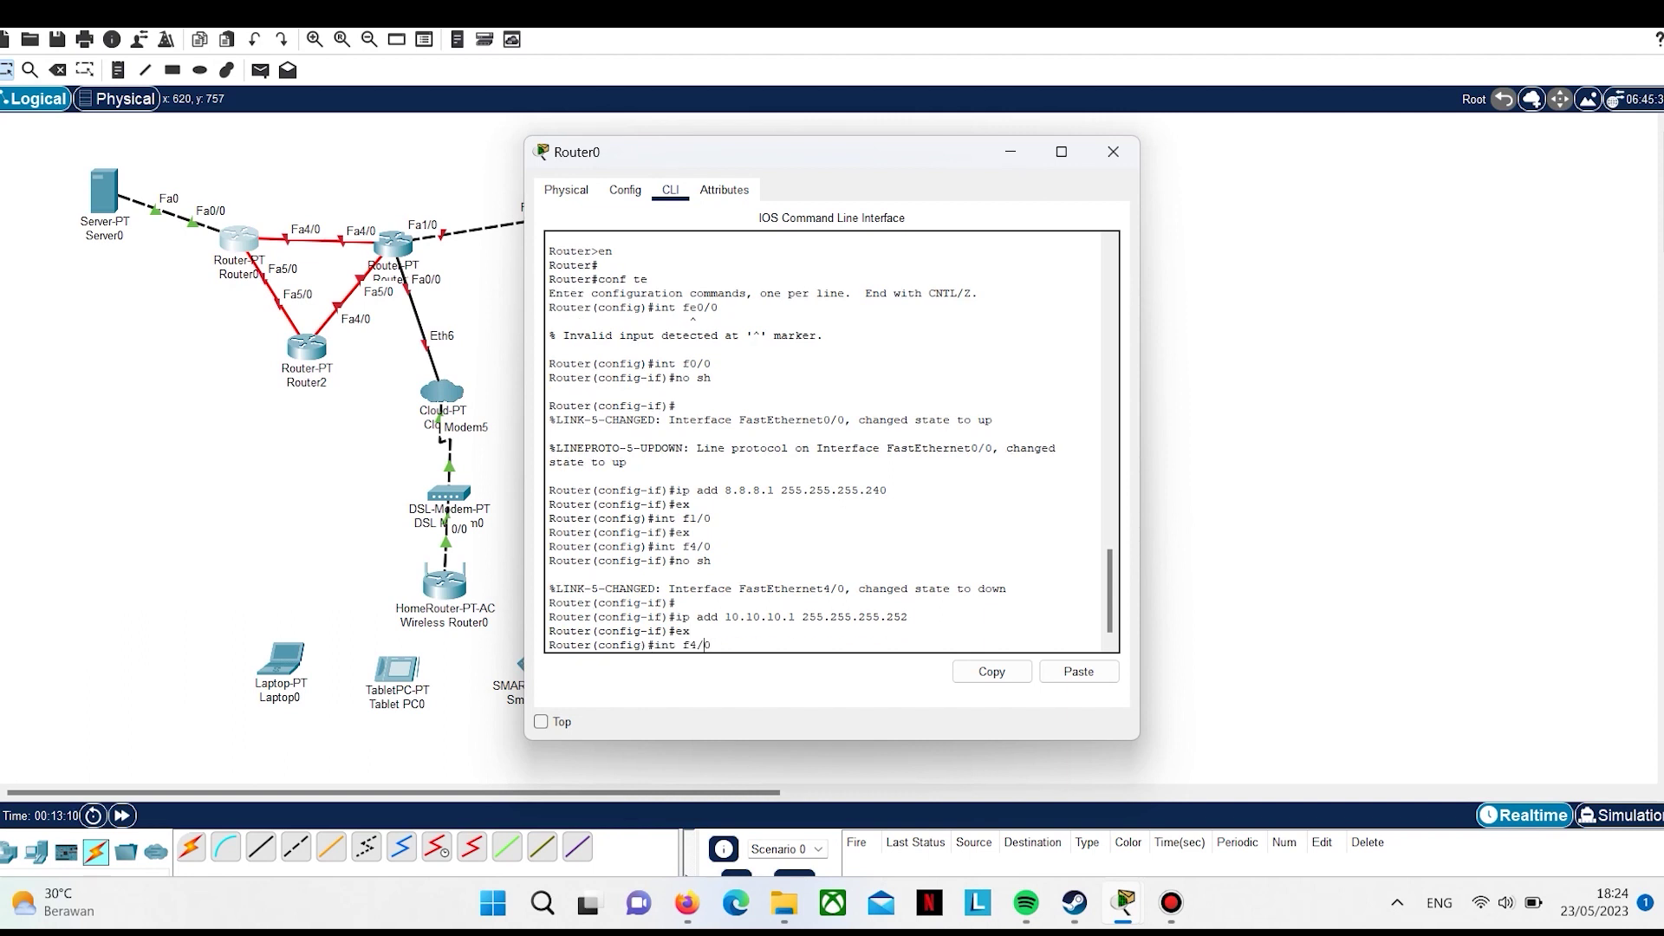
pyautogui.press('BackSpace')
pyautogui.write('5')
pyautogui.press('Return')
pyautogui.press('Up')
pyautogui.press('Up')
pyautogui.press('Up')
pyautogui.press('Up')
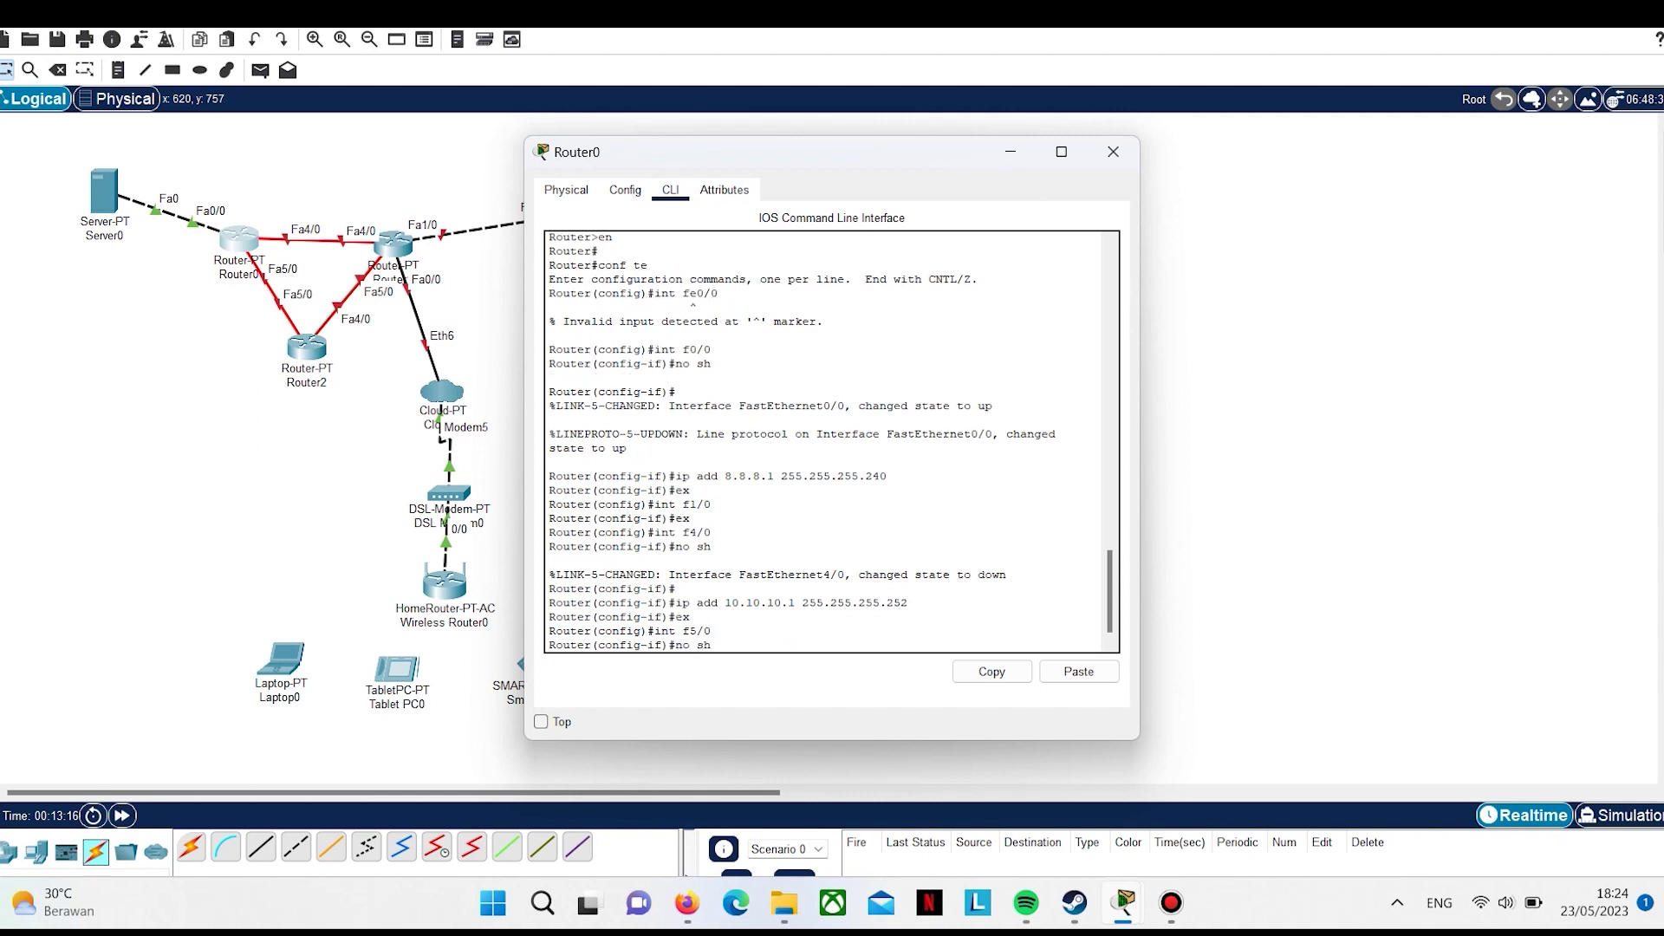
pyautogui.press('Return')
# Assign 20.20.20.1 with mask 255.255.255.252 to Router0's f5/0 and leave the interface configuration
pyautogui.press('Up')
pyautogui.press('Up')
pyautogui.press('Up')
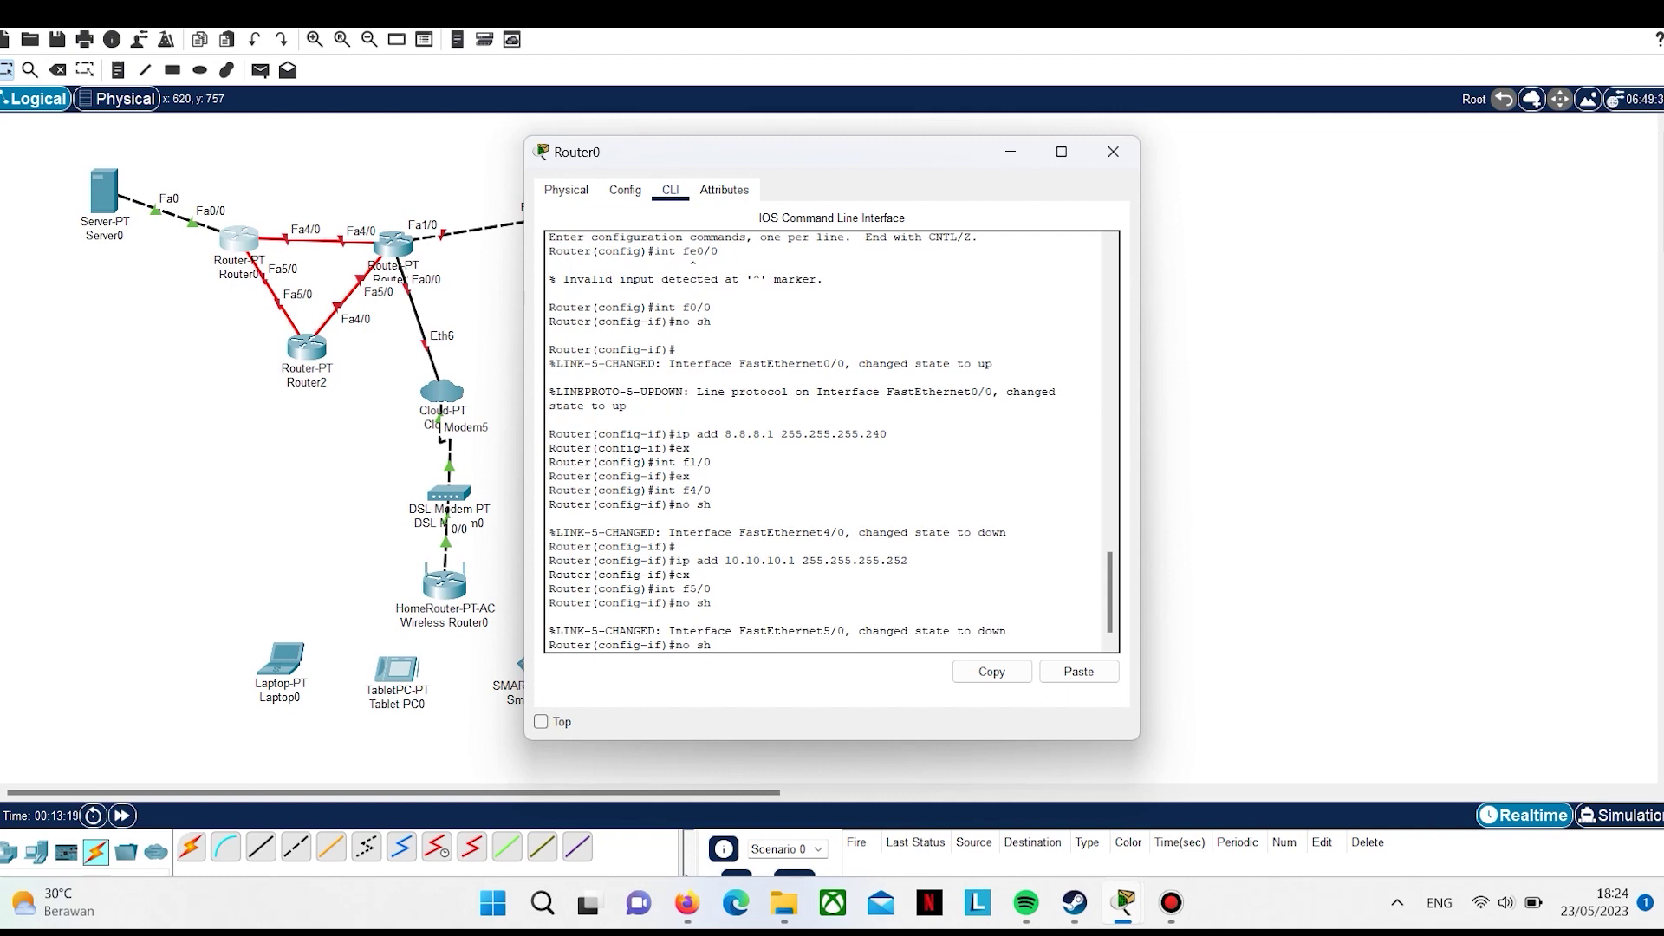
pyautogui.press('Up')
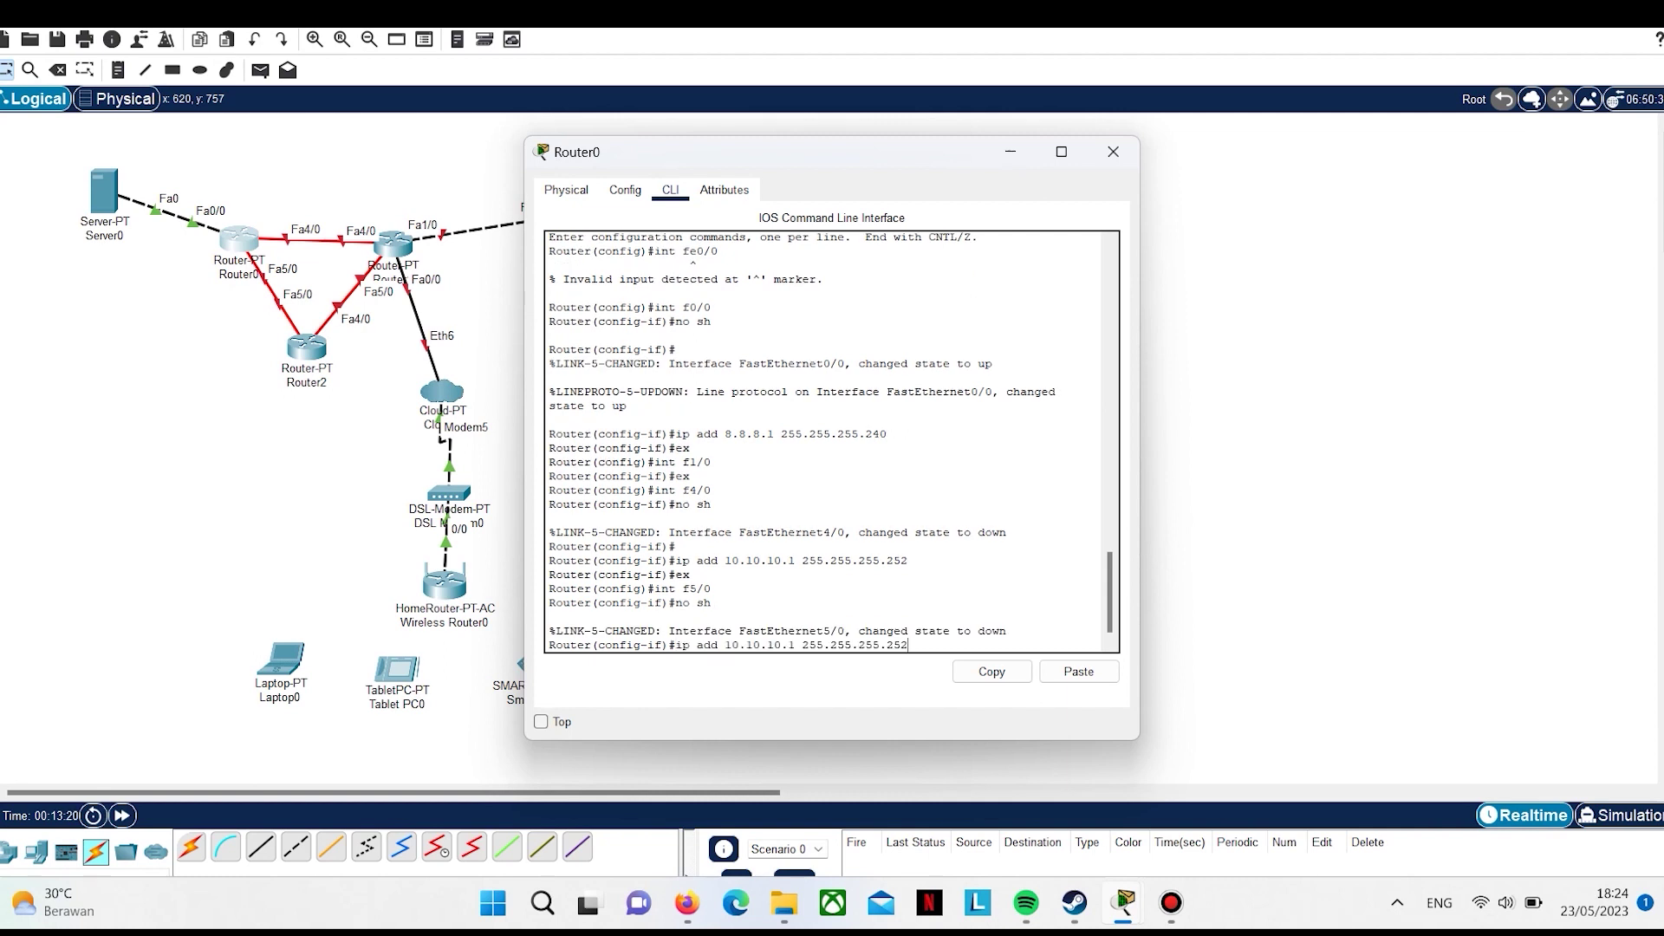
pyautogui.press('BackSpace')
pyautogui.press('BackSpace')
pyautogui.press('BackSpace')
pyautogui.press('BackSpace')
pyautogui.press('BackSpace')
pyautogui.press('BackSpace')
pyautogui.press('BackSpace')
pyautogui.press('BackSpace')
pyautogui.write('20.20.20')
pyautogui.press('Right')
pyautogui.press('Right')
pyautogui.press('Return')
pyautogui.write('ex')
pyautogui.press('Return')
# Start RIP routing on Router0 and add the network 8.0.0.0
pyautogui.write('route ri')
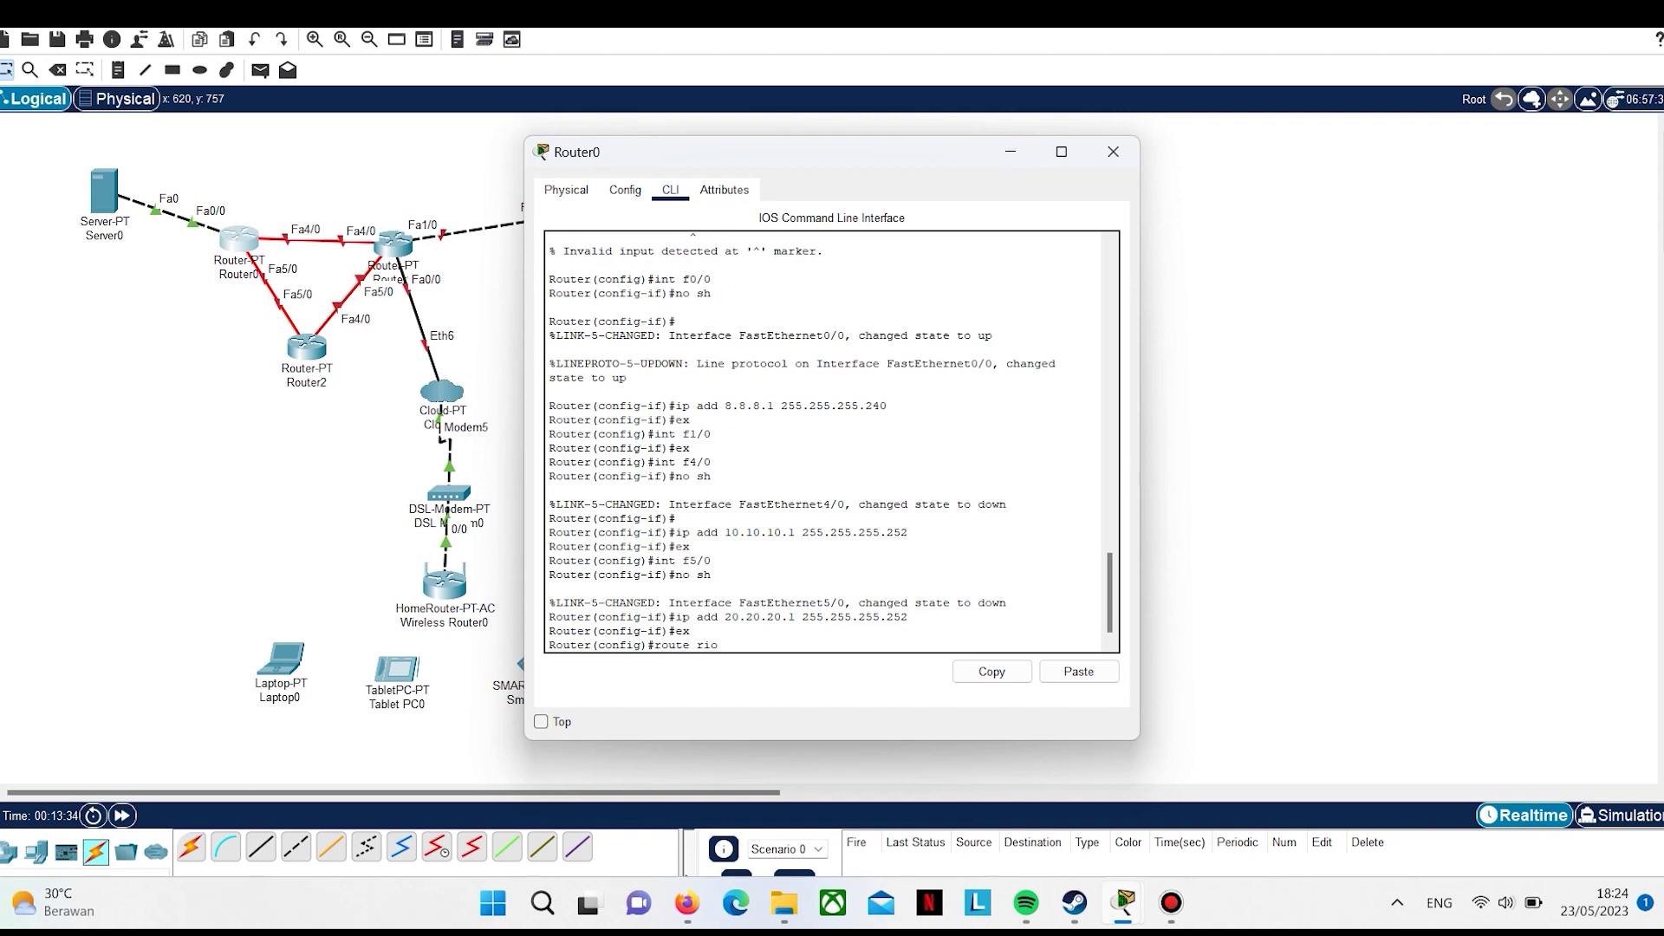
pyautogui.write('net')
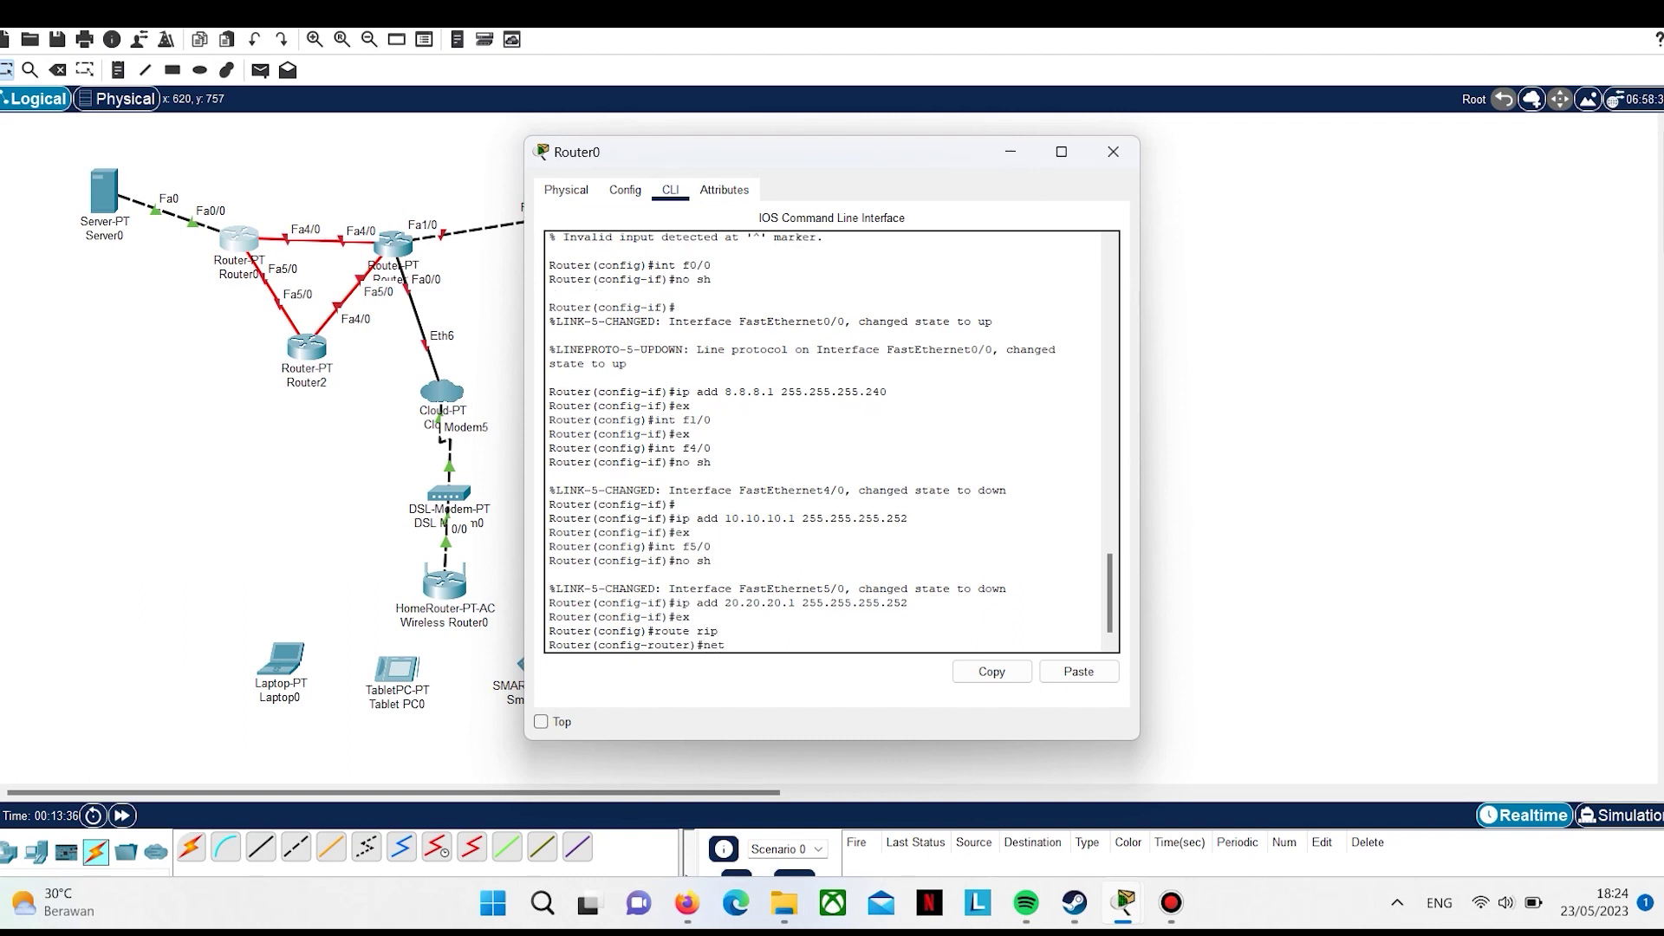
pyautogui.write(' 8.0.0.0')
pyautogui.press('Return')
# Add the networks 10.0.0.0 and 20.0.0.0 to Router0's RIP routing
pyautogui.press('Up')
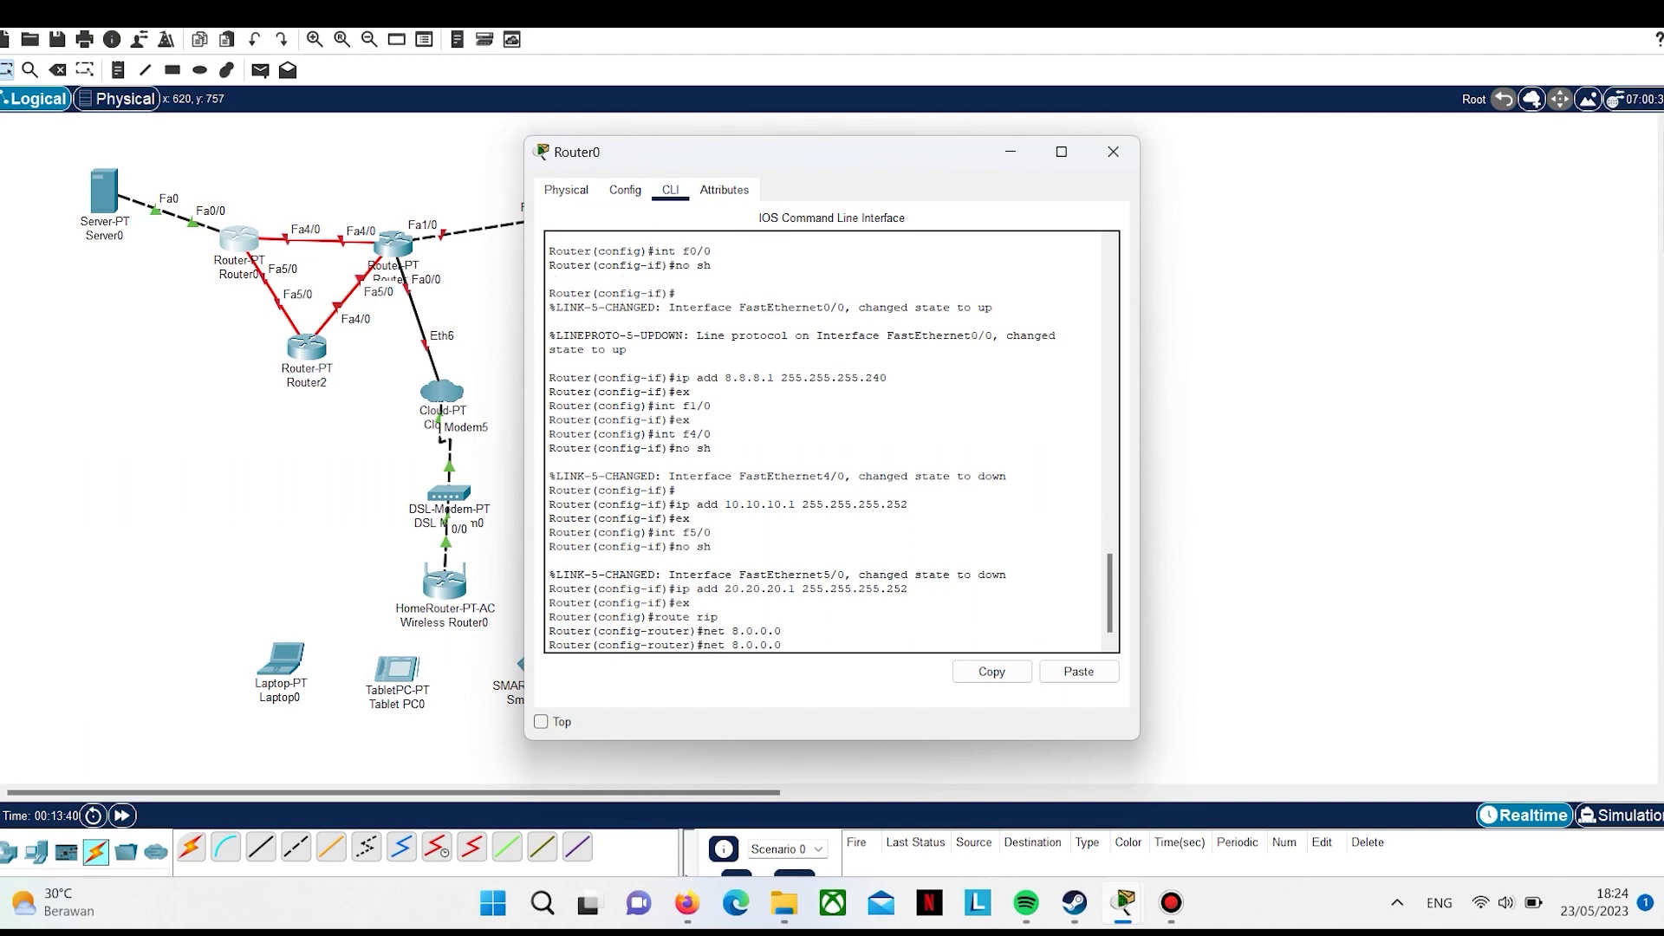
pyautogui.press('Left')
pyautogui.press('Left')
pyautogui.press('Left')
pyautogui.press('Left')
pyautogui.press('Left')
pyautogui.press('BackSpace')
pyautogui.write('10')
pyautogui.press('Return')
pyautogui.press('Up')
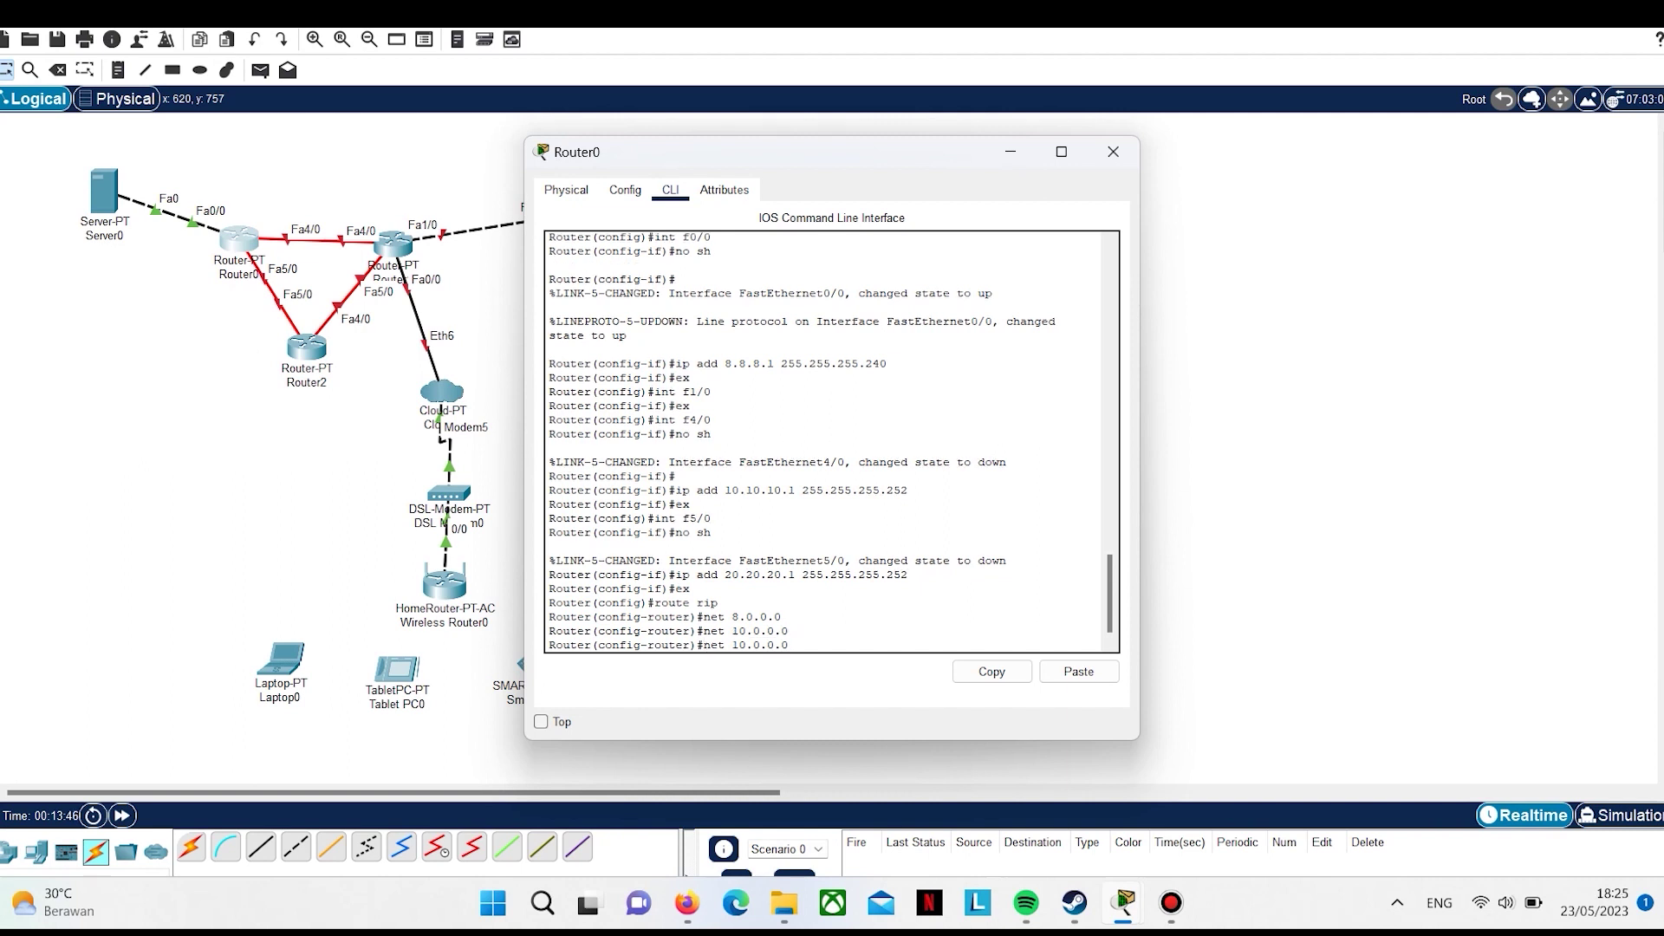
pyautogui.press('BackSpace')
pyautogui.write('2')
pyautogui.press('Return')
# Save Router0's running configuration with the do wr command
pyautogui.write('do')
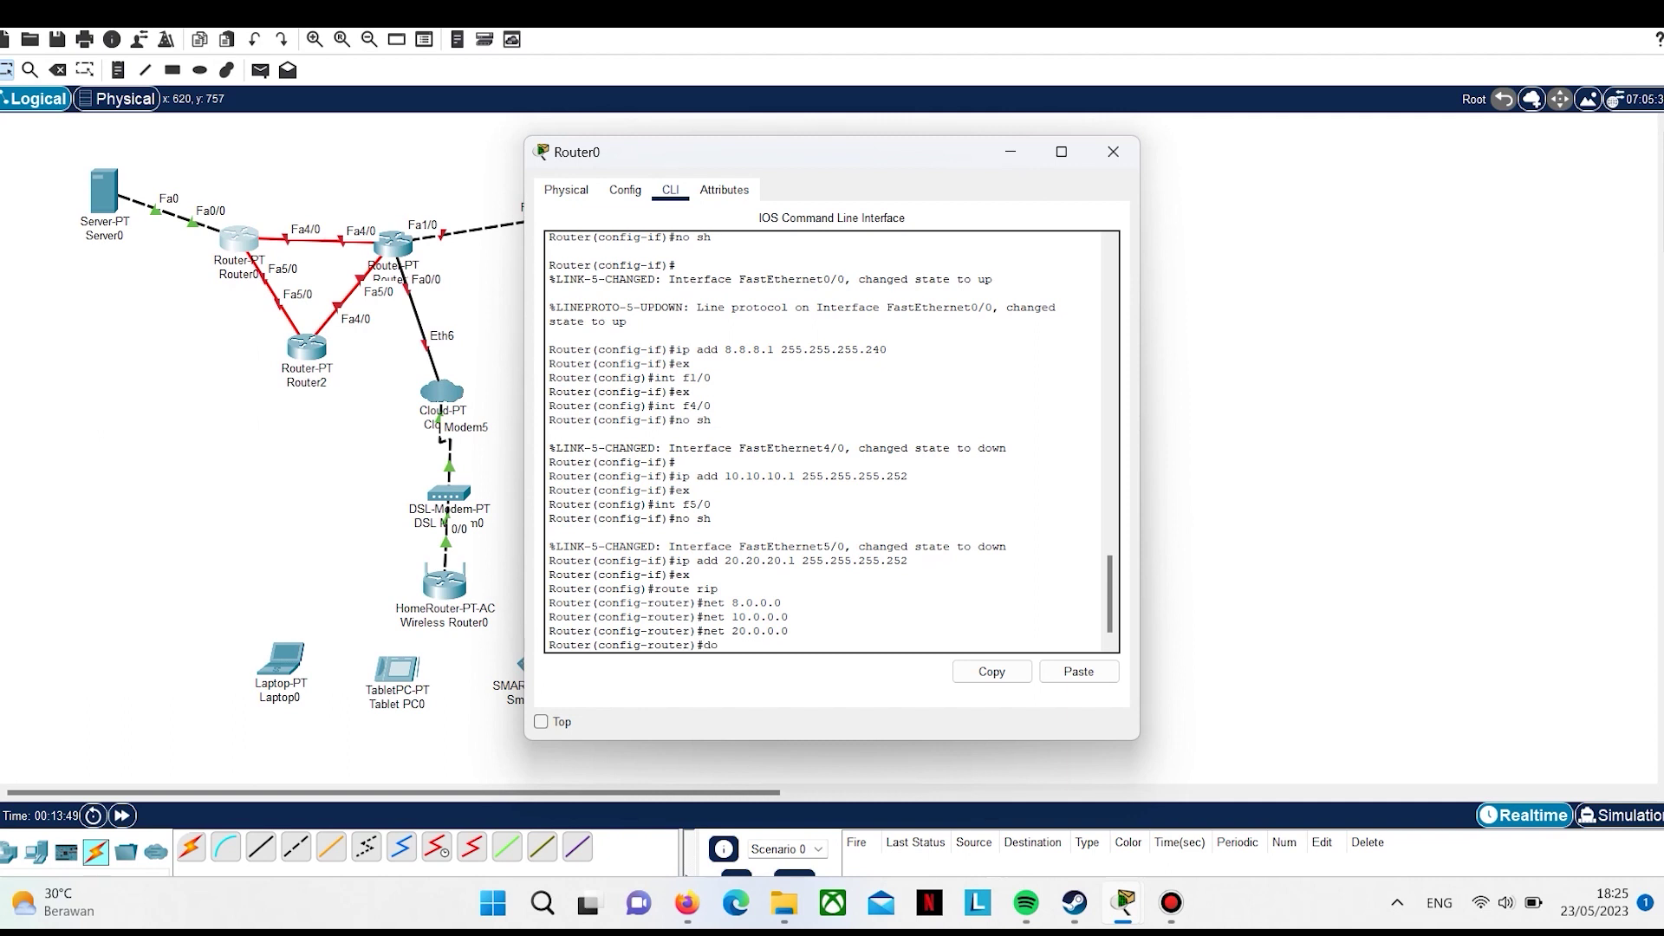
pyautogui.write(' wr')
pyautogui.press('Return')
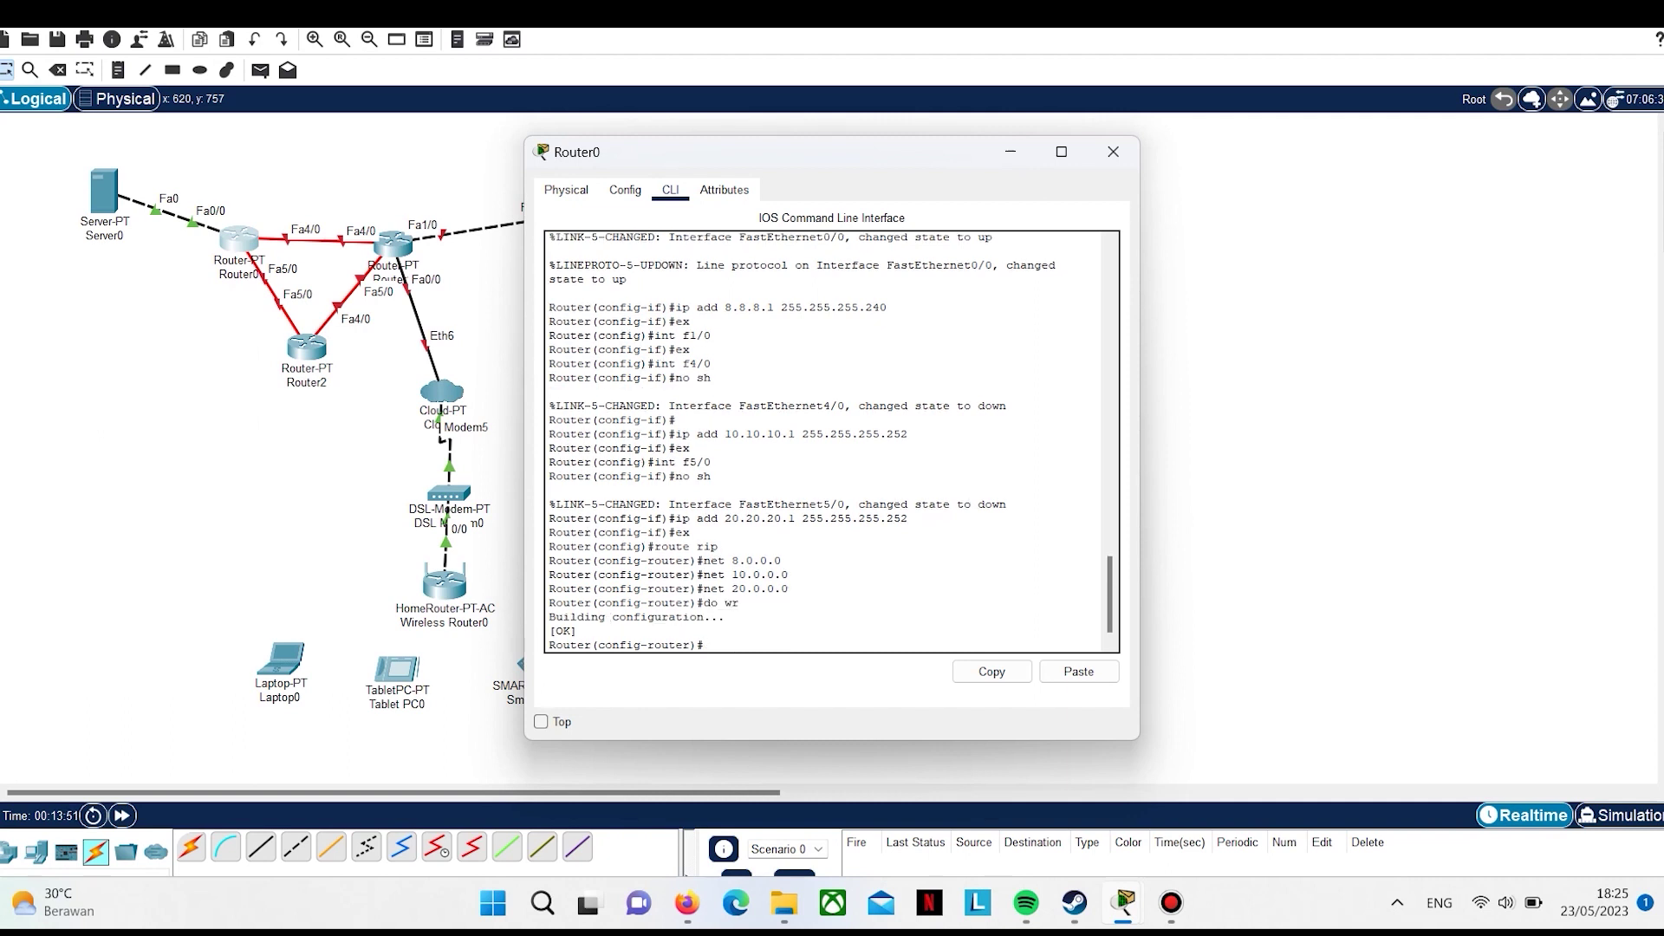
pyautogui.press('Return')
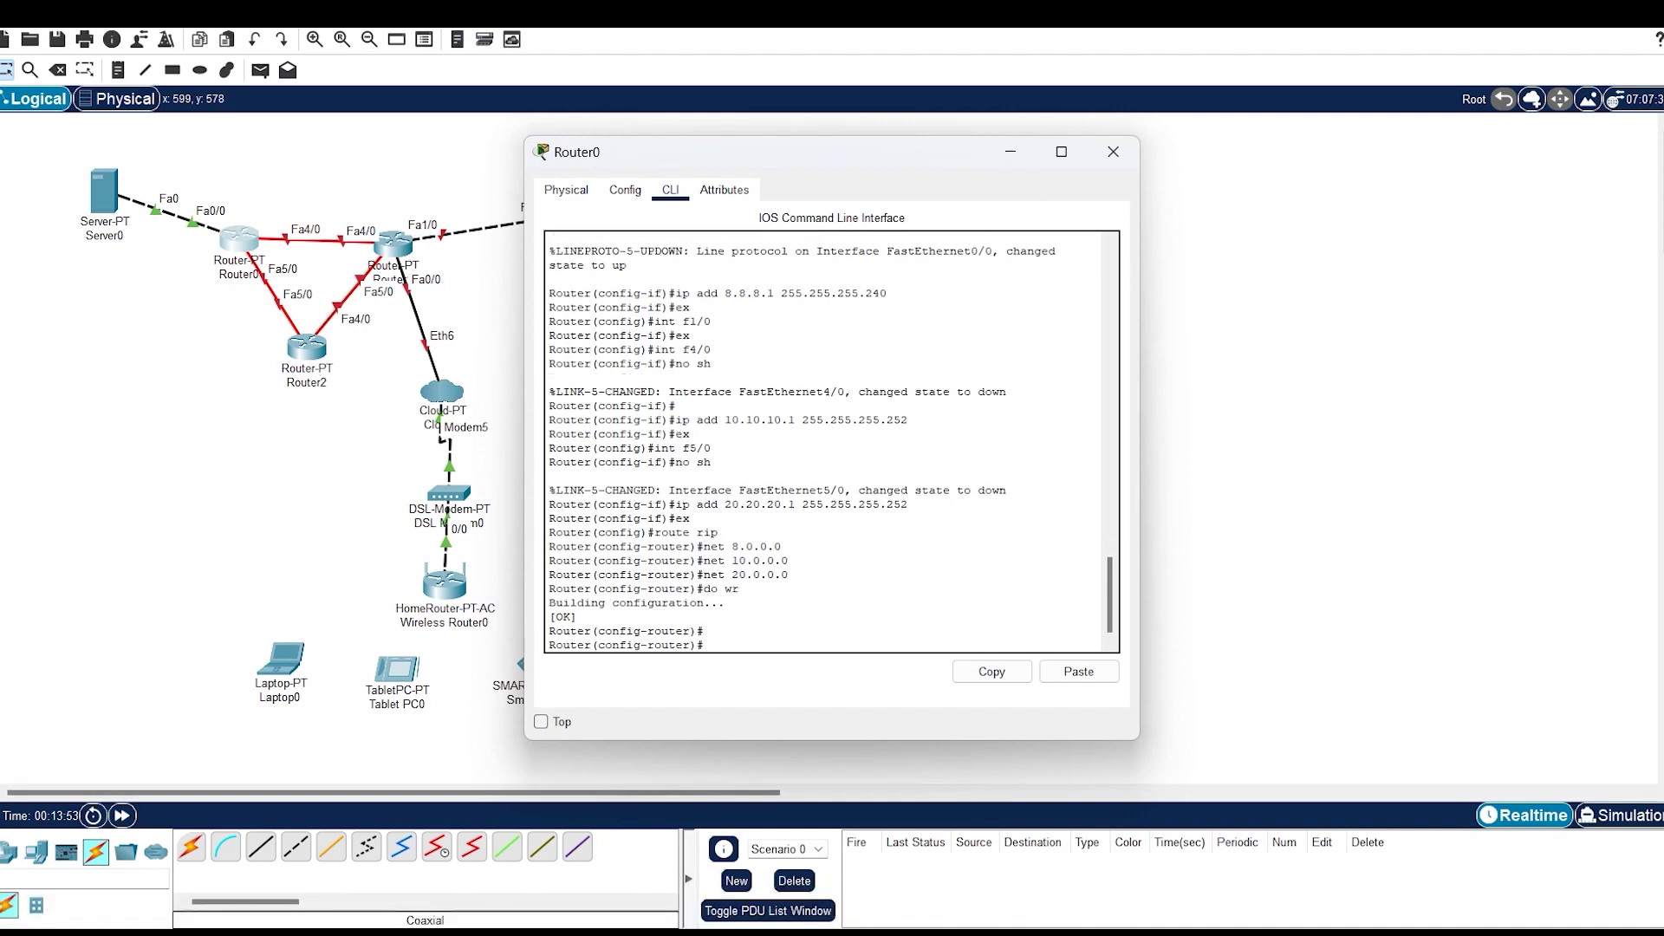
# Put Router0's window away, open Router1's command line and enter global configuration mode
pyautogui.click(1010, 151)
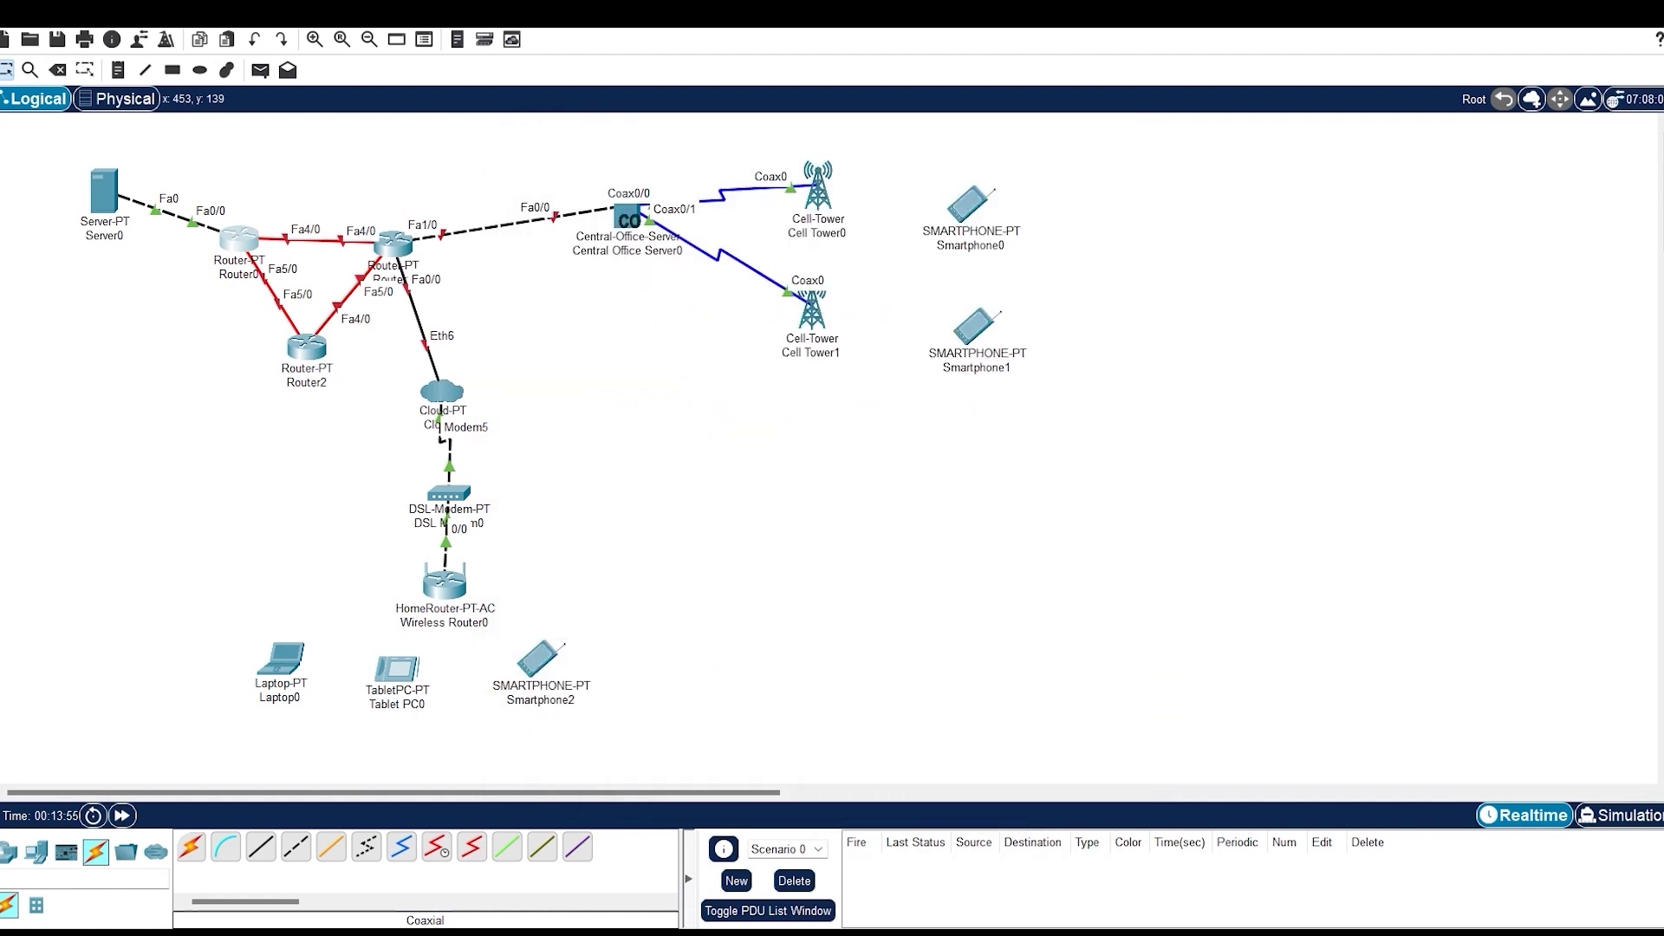
pyautogui.click(393, 244)
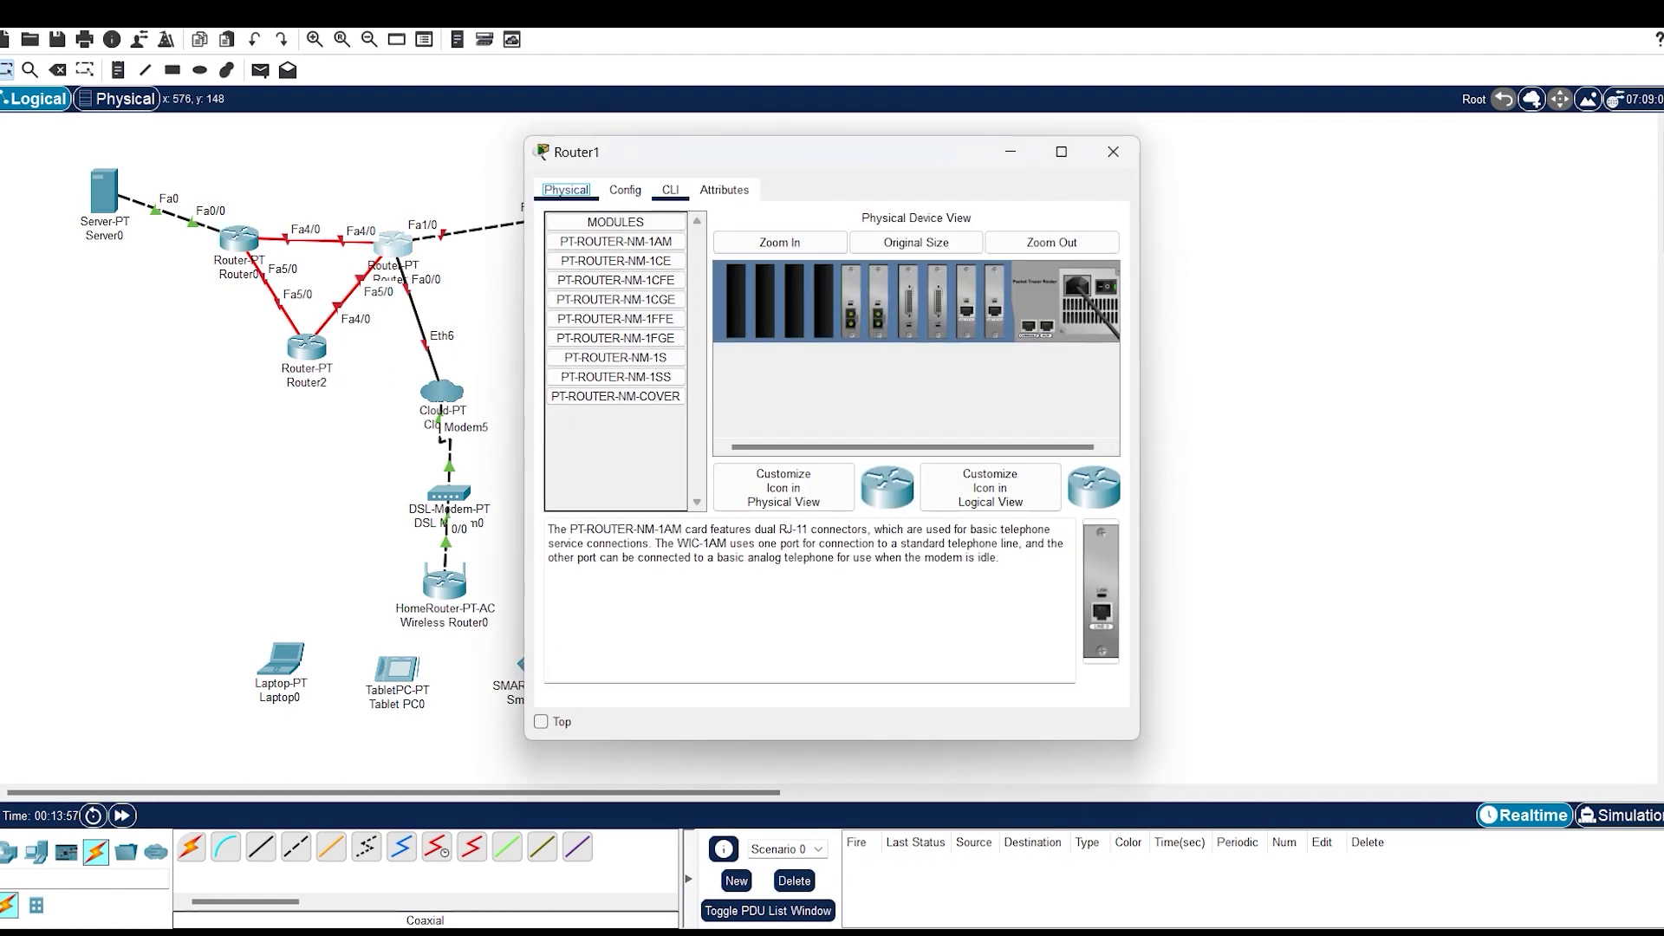
pyautogui.click(672, 193)
pyautogui.press('Return')
pyautogui.write('en')
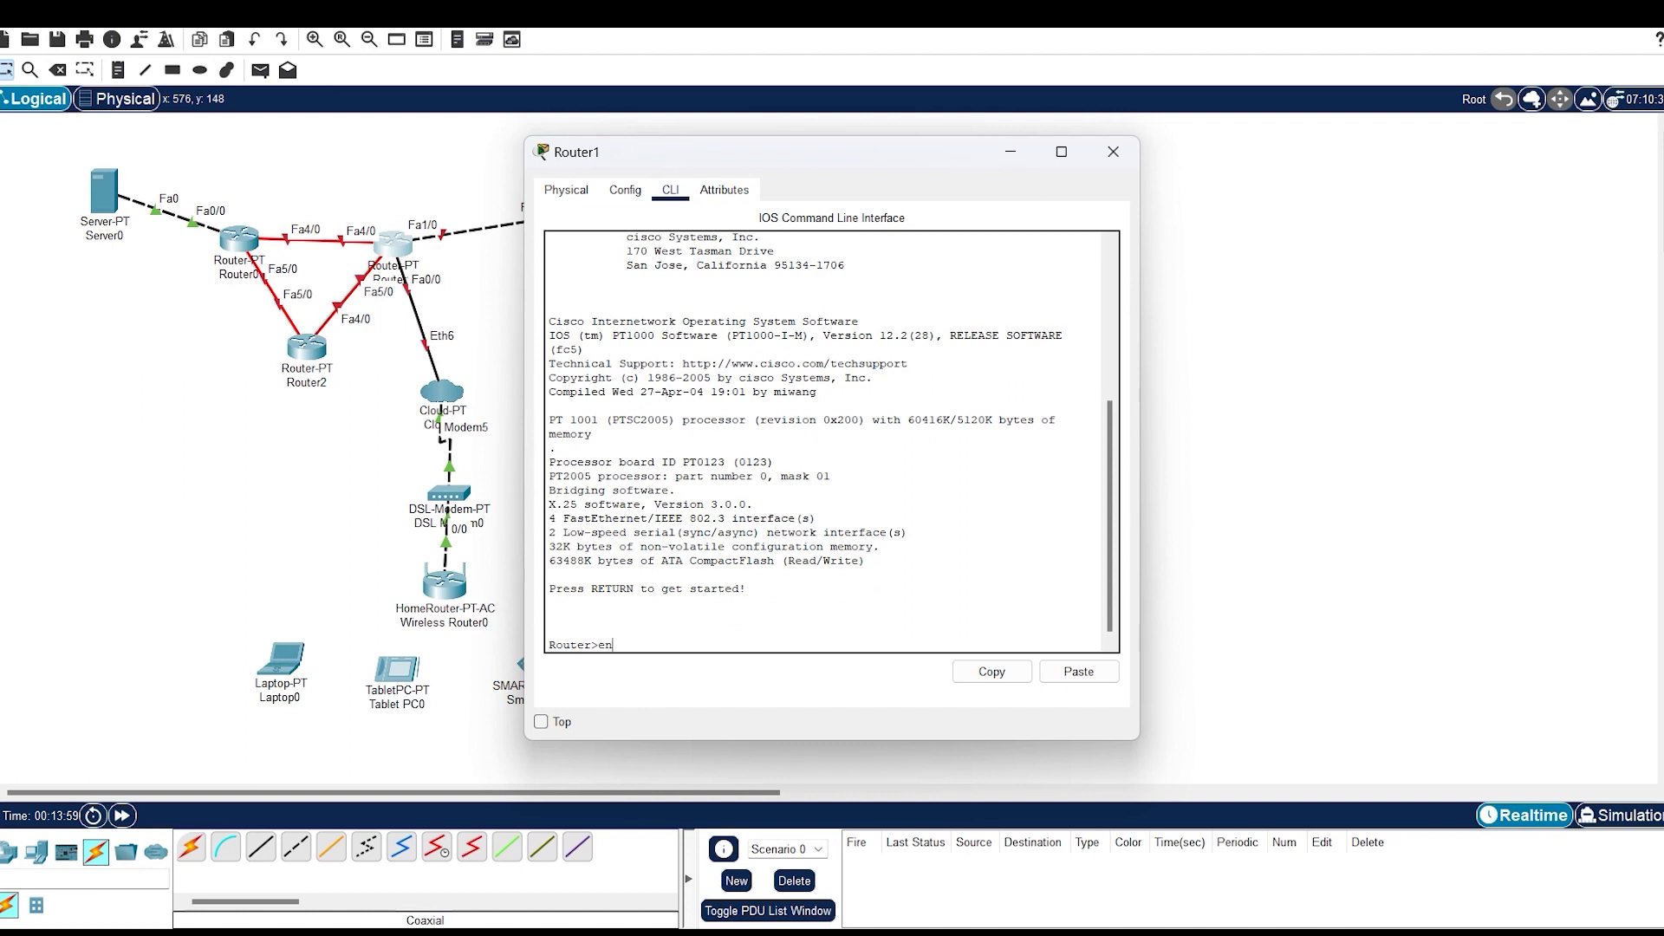
pyautogui.press('Return')
pyautogui.write('conf te')
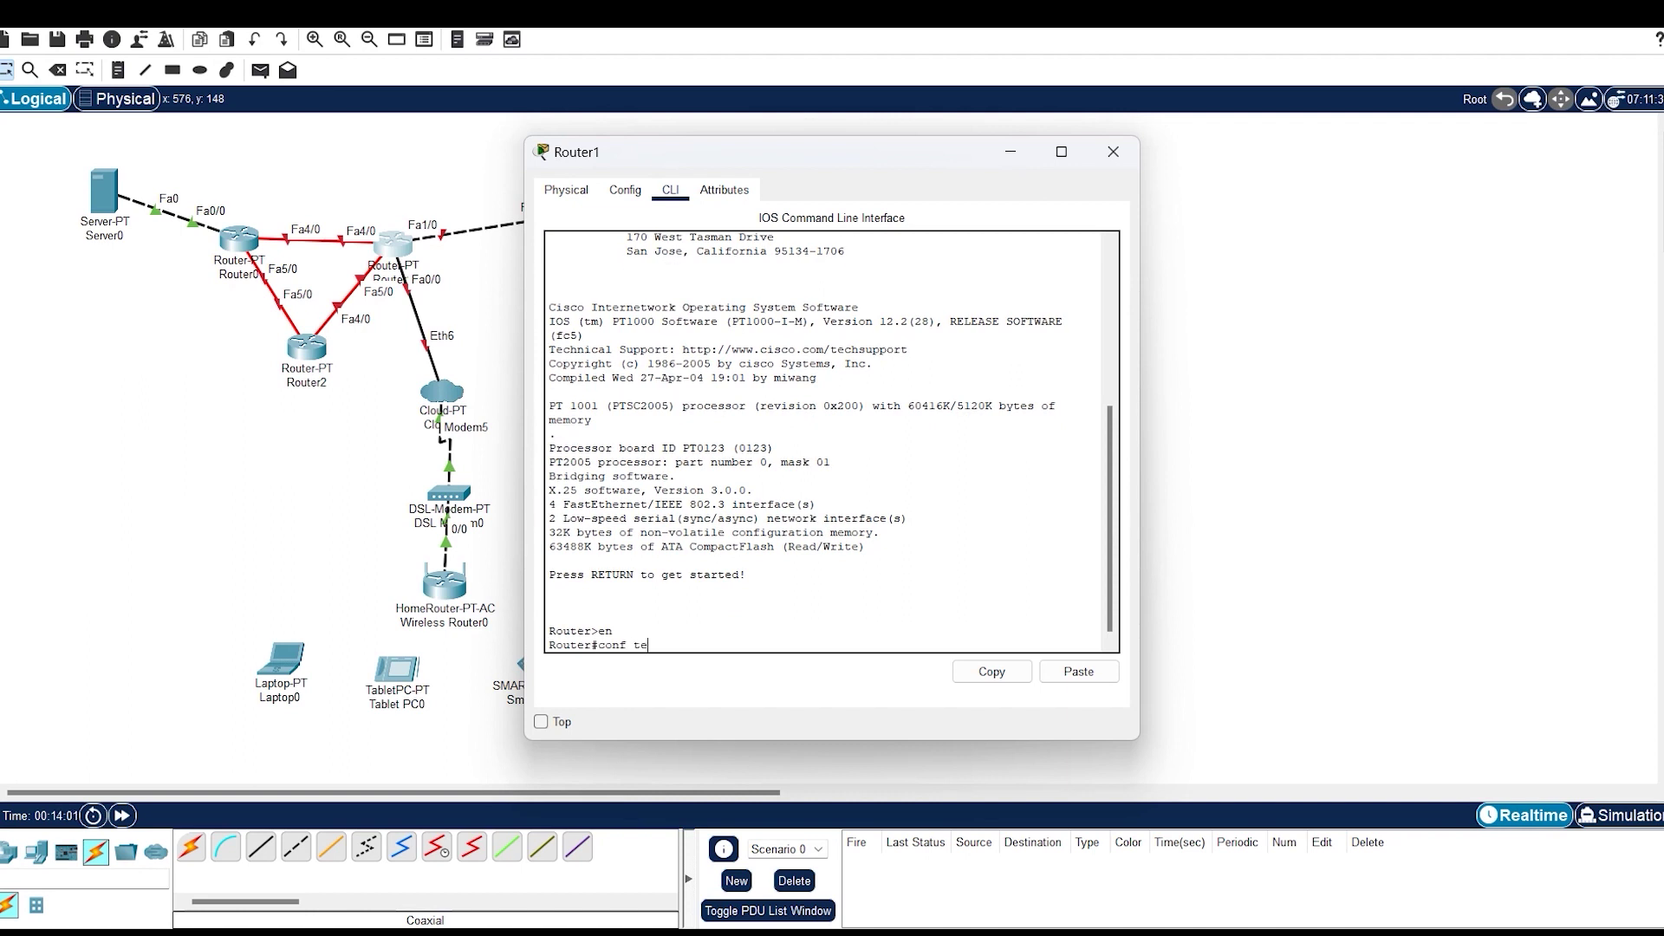
pyautogui.press('Return')
pyautogui.press('Return')
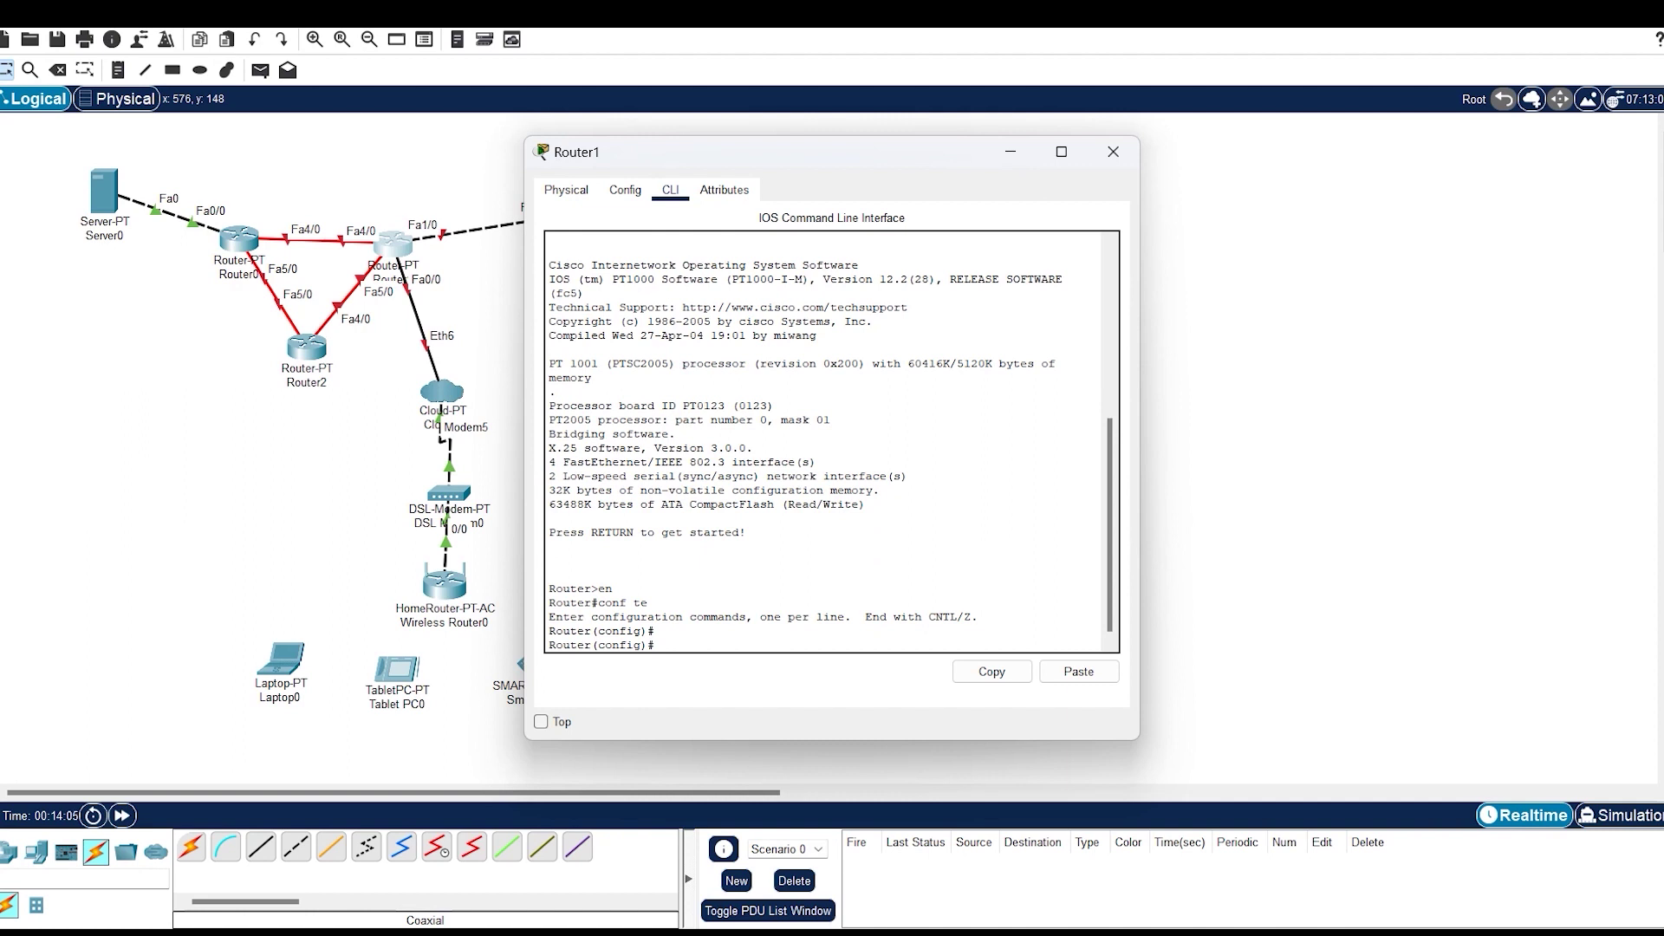
# Enter interface f0/0 on Router1 and enable it with no shutdown
pyautogui.write('int f0/0')
pyautogui.press('Return')
pyautogui.write('no sh')
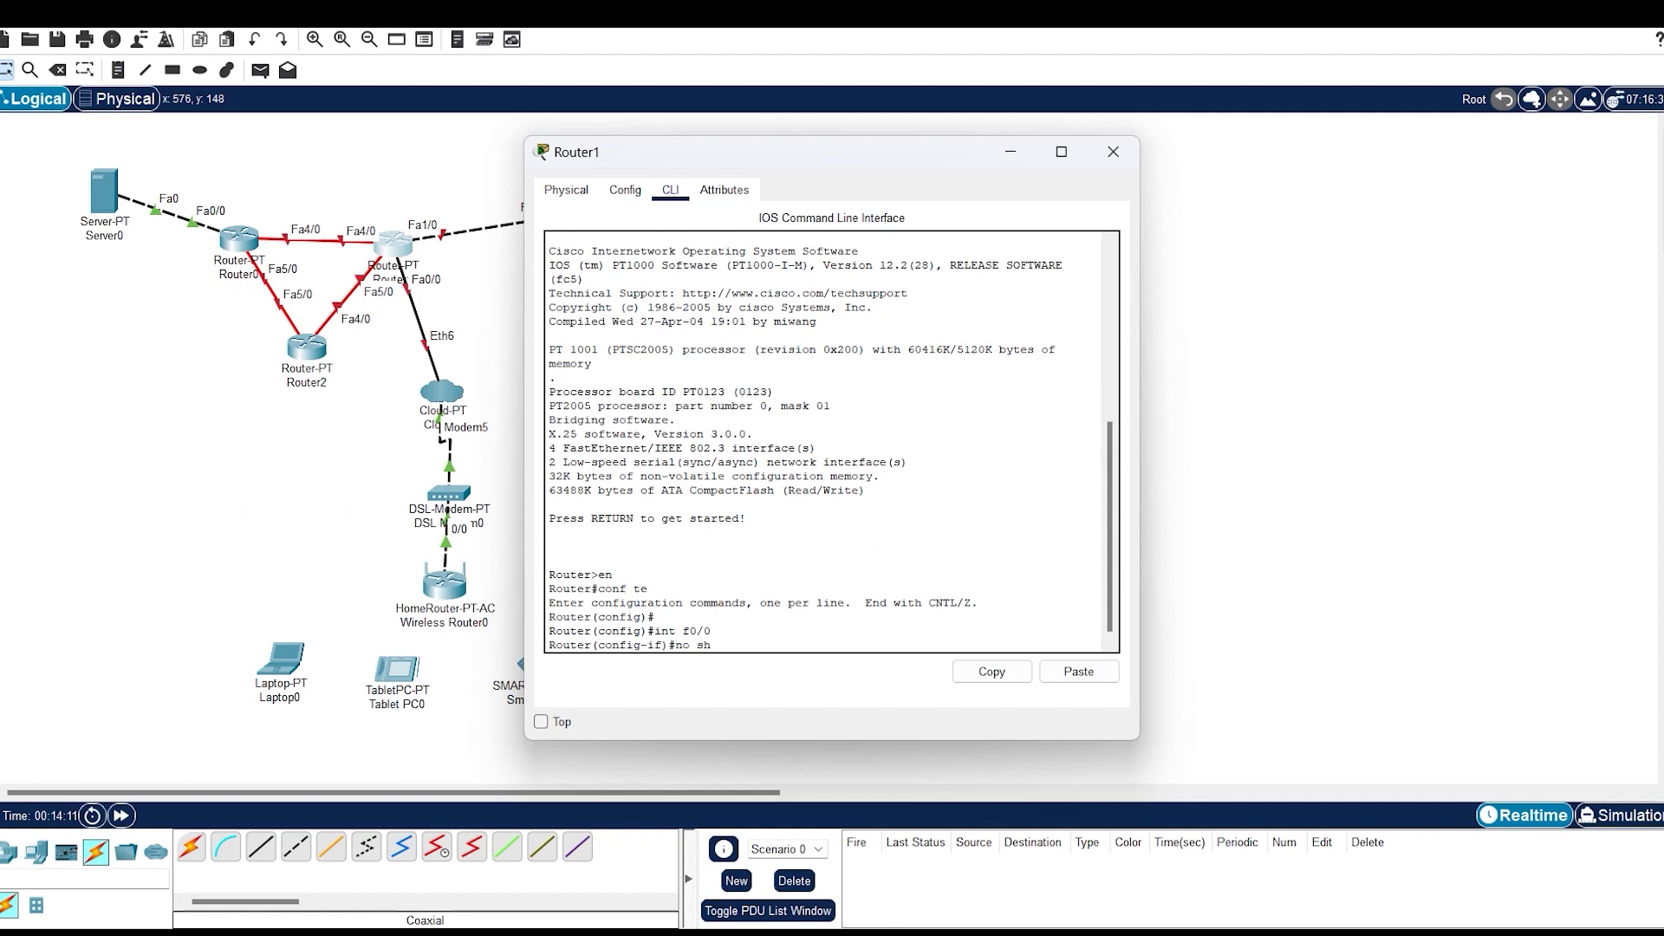
pyautogui.press('Return')
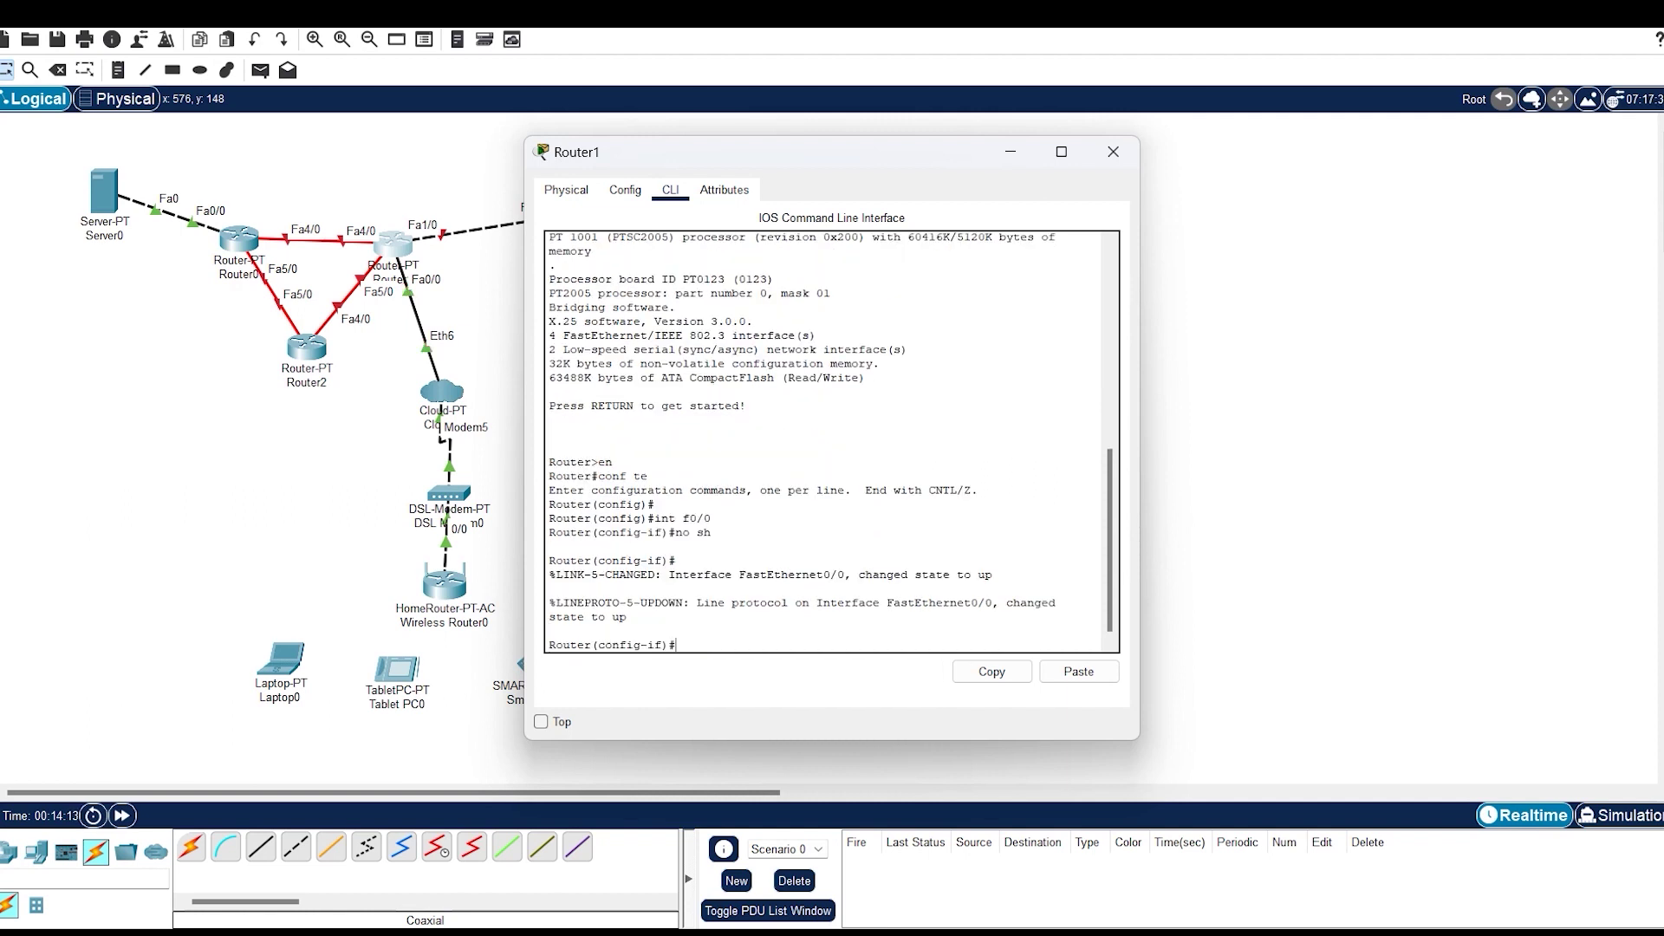
# Assign 172.33.5.1 with mask 255.255.255.0 to Router1's f0/0 and leave the interface configuration
pyautogui.write('ip add 172.33.5.1 255.255.255.0')
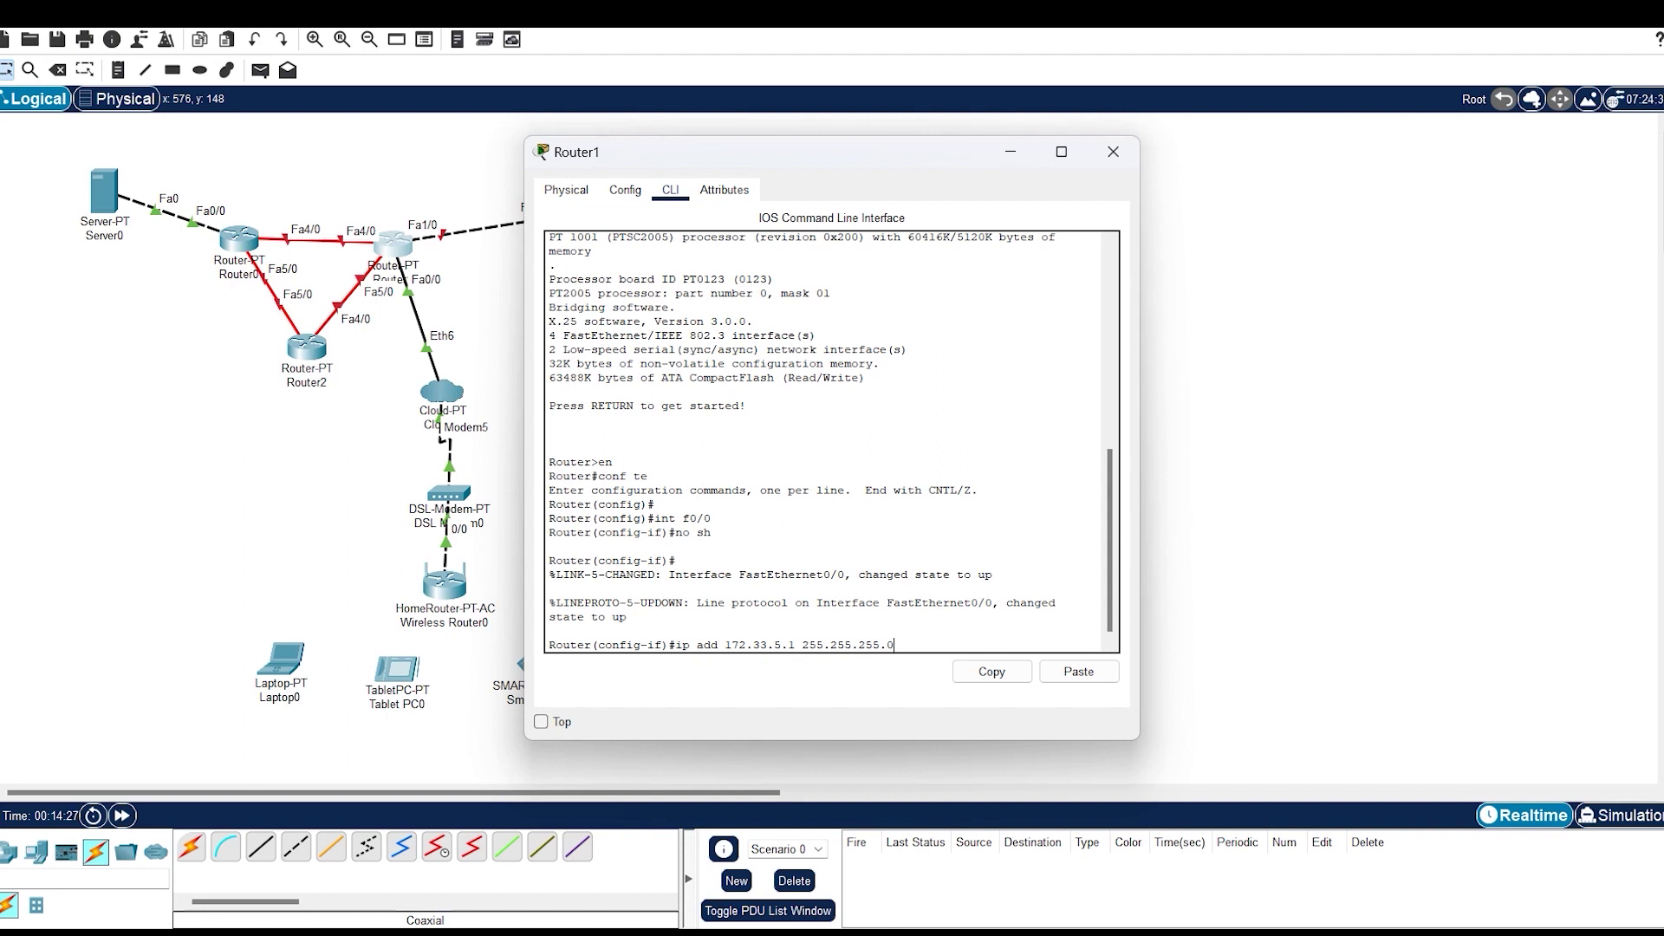
pyautogui.press('Return')
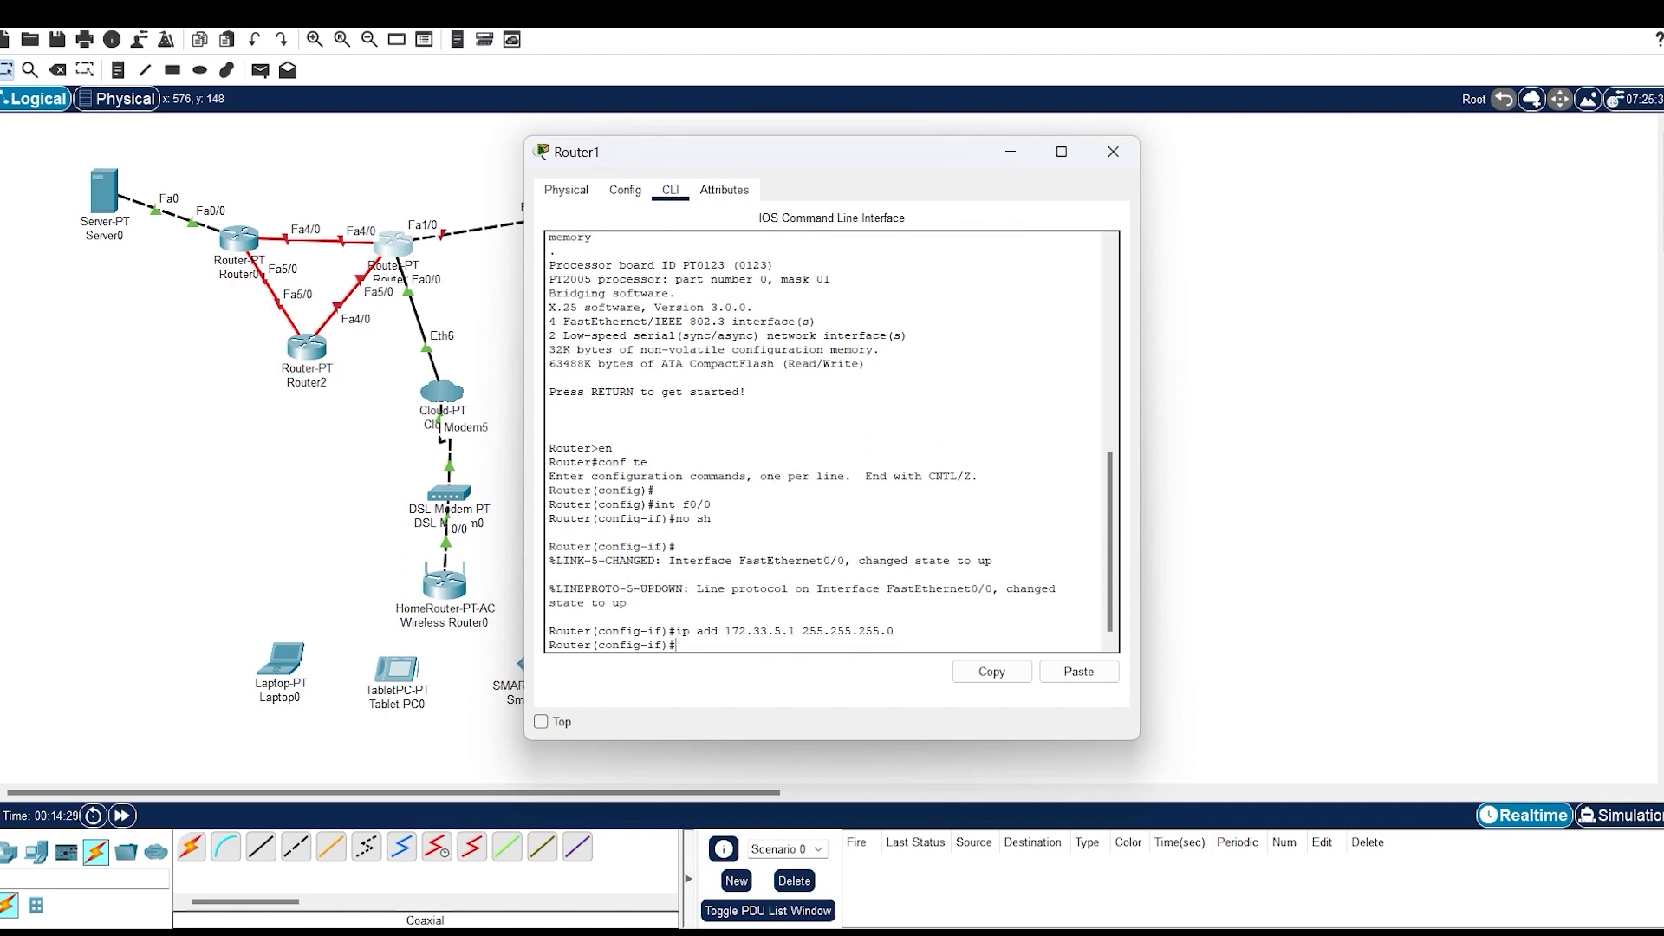
pyautogui.write('ex')
pyautogui.press('Return')
# Enter interface f1/0 on Router1 and enable it with no shutdown
pyautogui.press('Up')
pyautogui.press('Up')
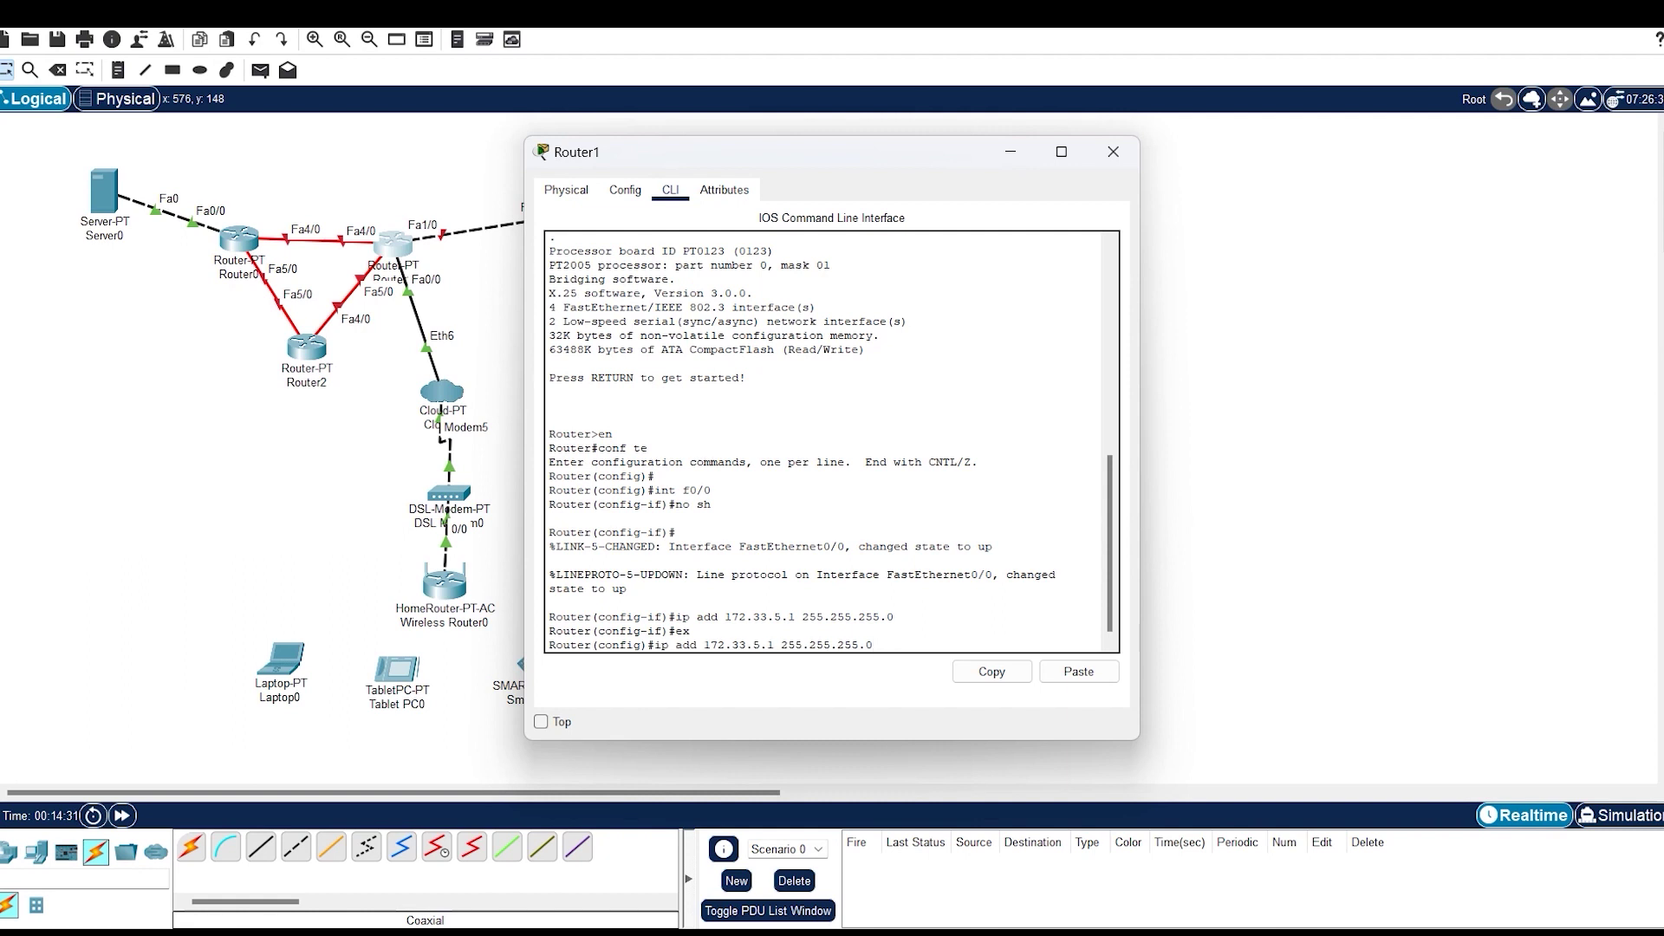
pyautogui.press('Up')
pyautogui.press('Up')
pyautogui.press('Delete')
pyautogui.write('1')
pyautogui.press('Return')
pyautogui.press('Up')
pyautogui.press('Up')
pyautogui.press('Up')
pyautogui.press('Up')
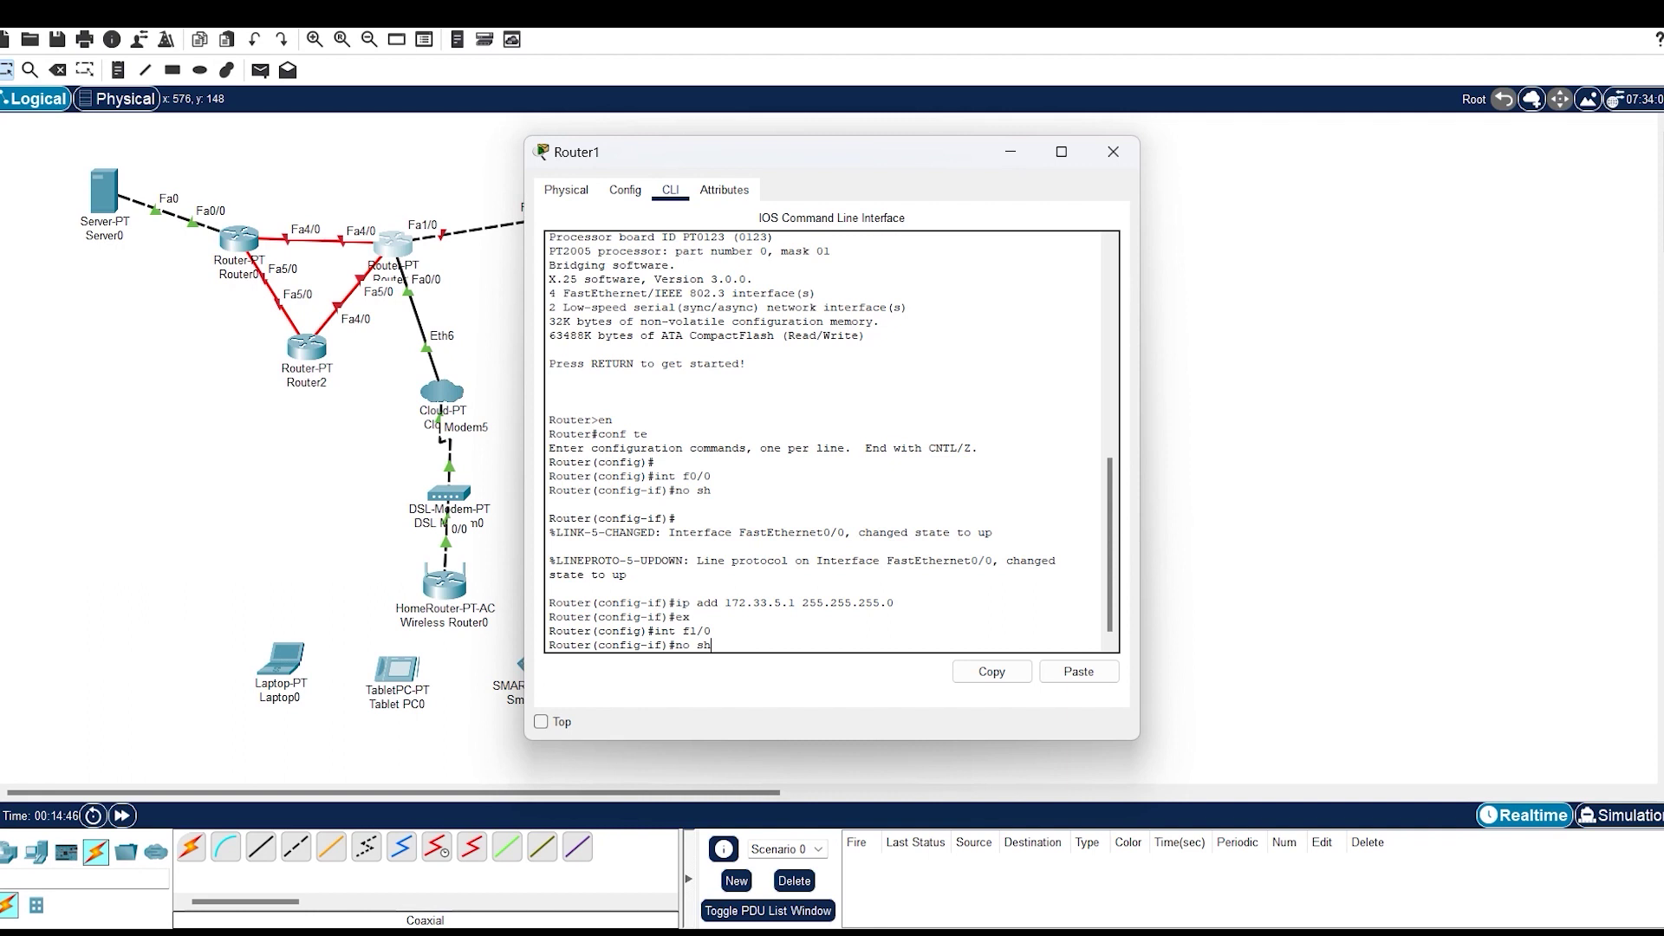
pyautogui.press('Return')
# Assign 172.34.5.1 with mask 255.255.255.0 to Router1's f1/0 and leave the interface configuration
pyautogui.press('Up')
pyautogui.press('Up')
pyautogui.press('Up')
pyautogui.press('Up')
pyautogui.press('Left')
pyautogui.press('Left')
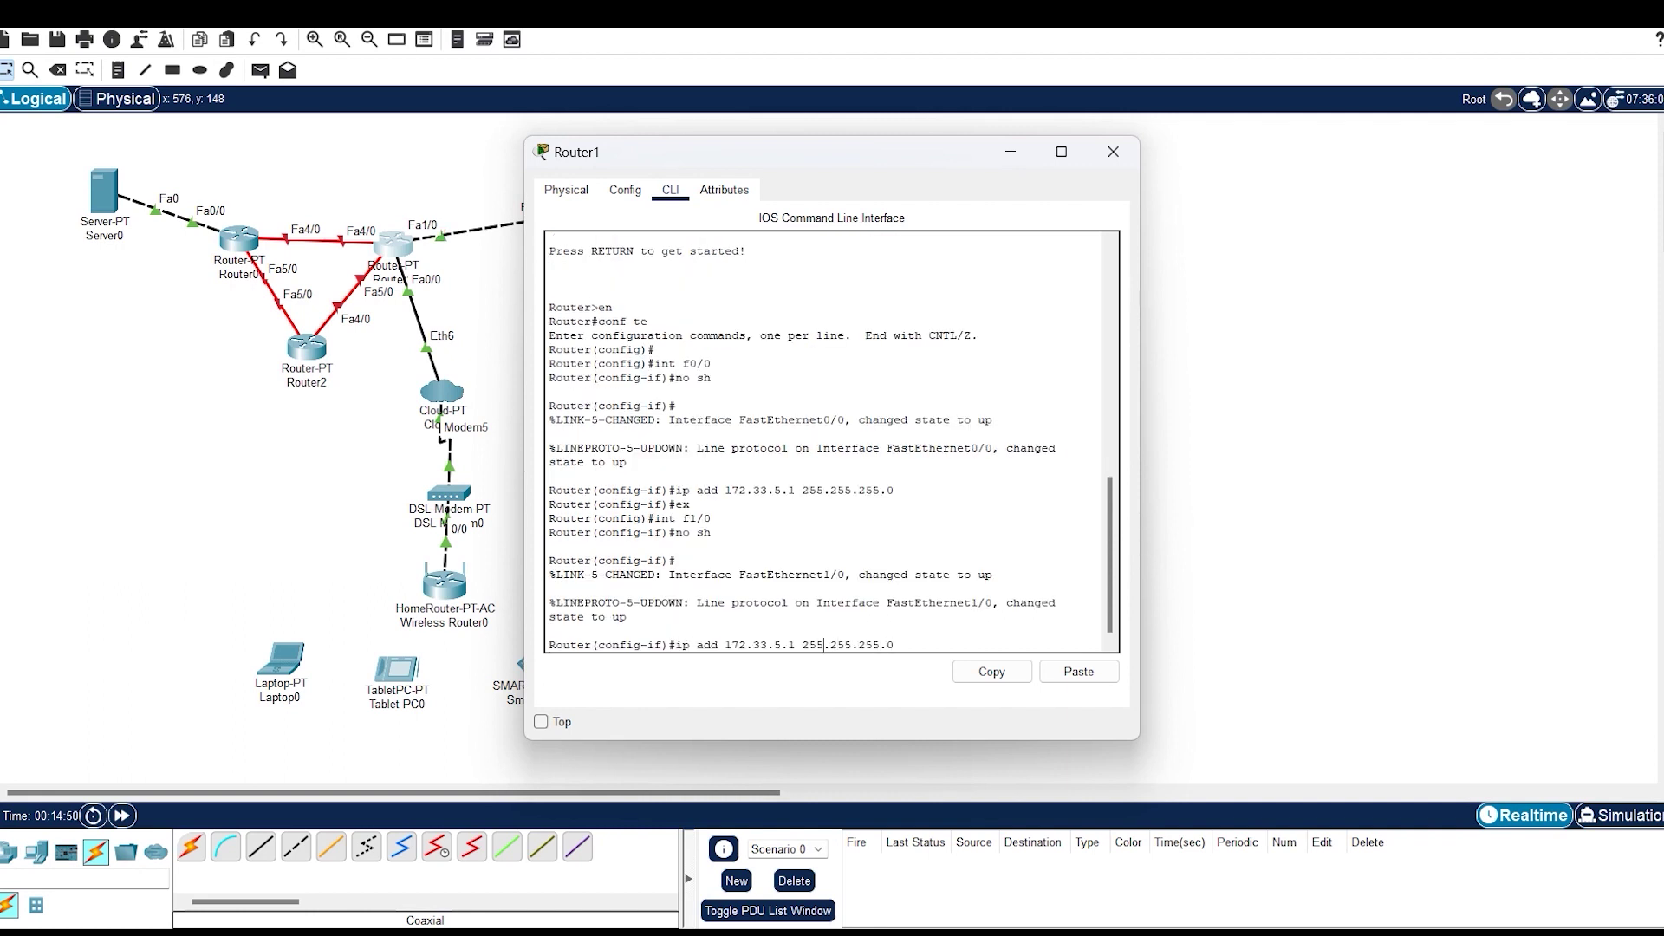
pyautogui.write('\\')
pyautogui.press('BackSpace')
pyautogui.press('BackSpace')
pyautogui.write('4')
pyautogui.press('Return')
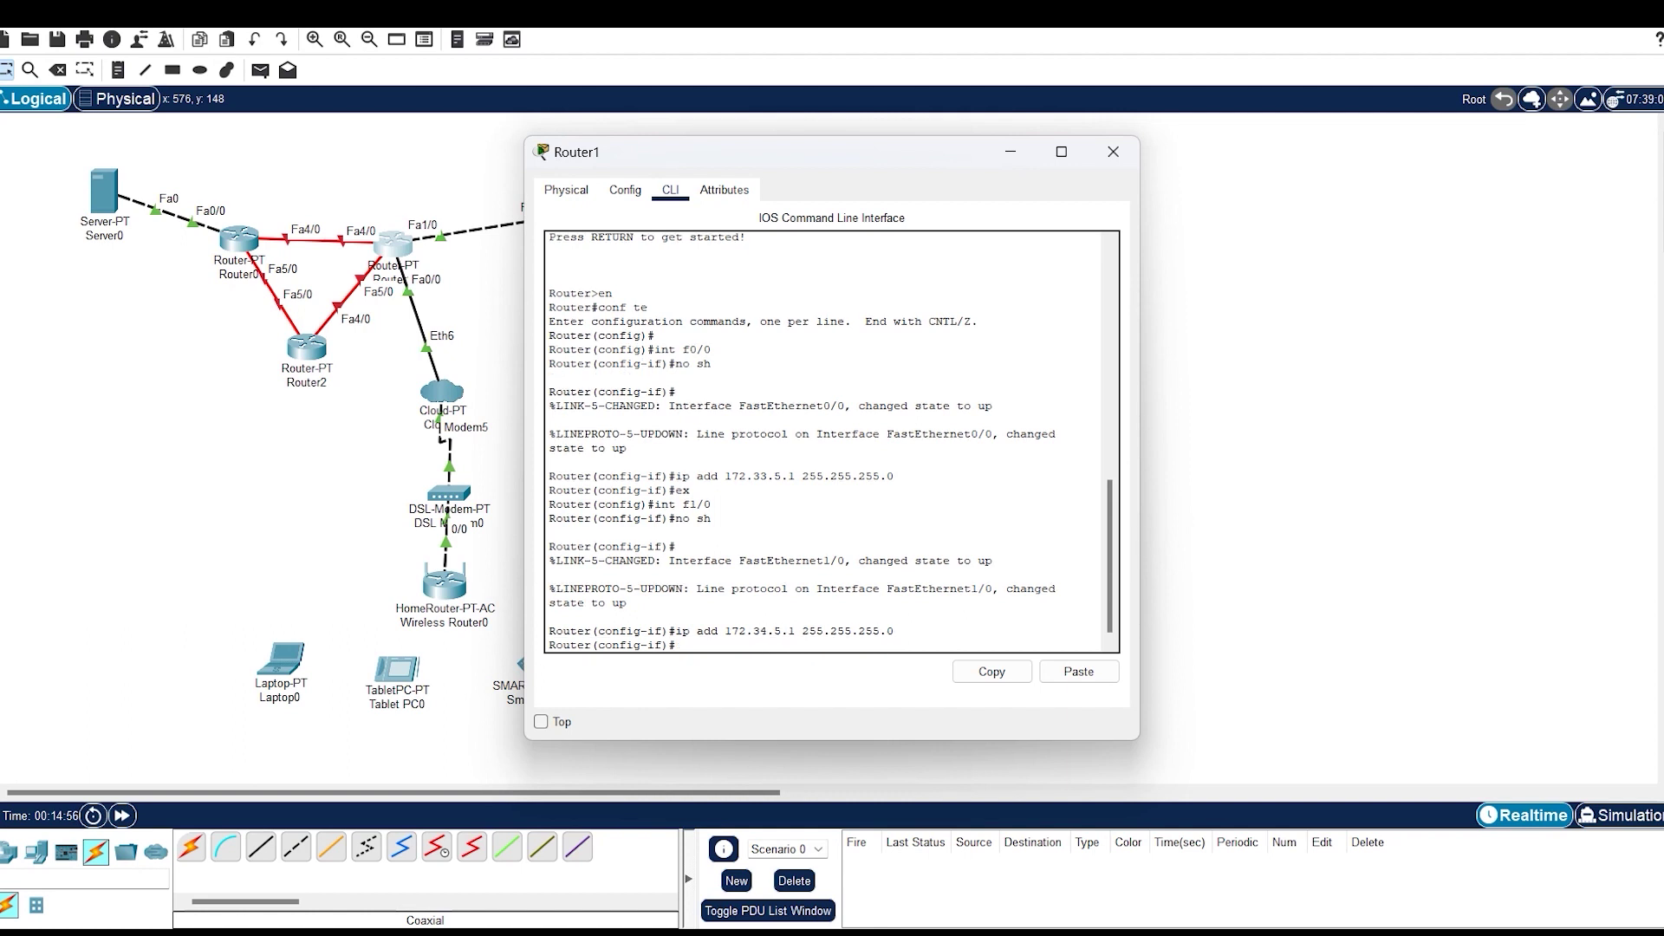
pyautogui.write('ex')
pyautogui.press('Return')
# Enter interface f4/0 on Router1 and enable it with no shutdown
pyautogui.write('no sh')
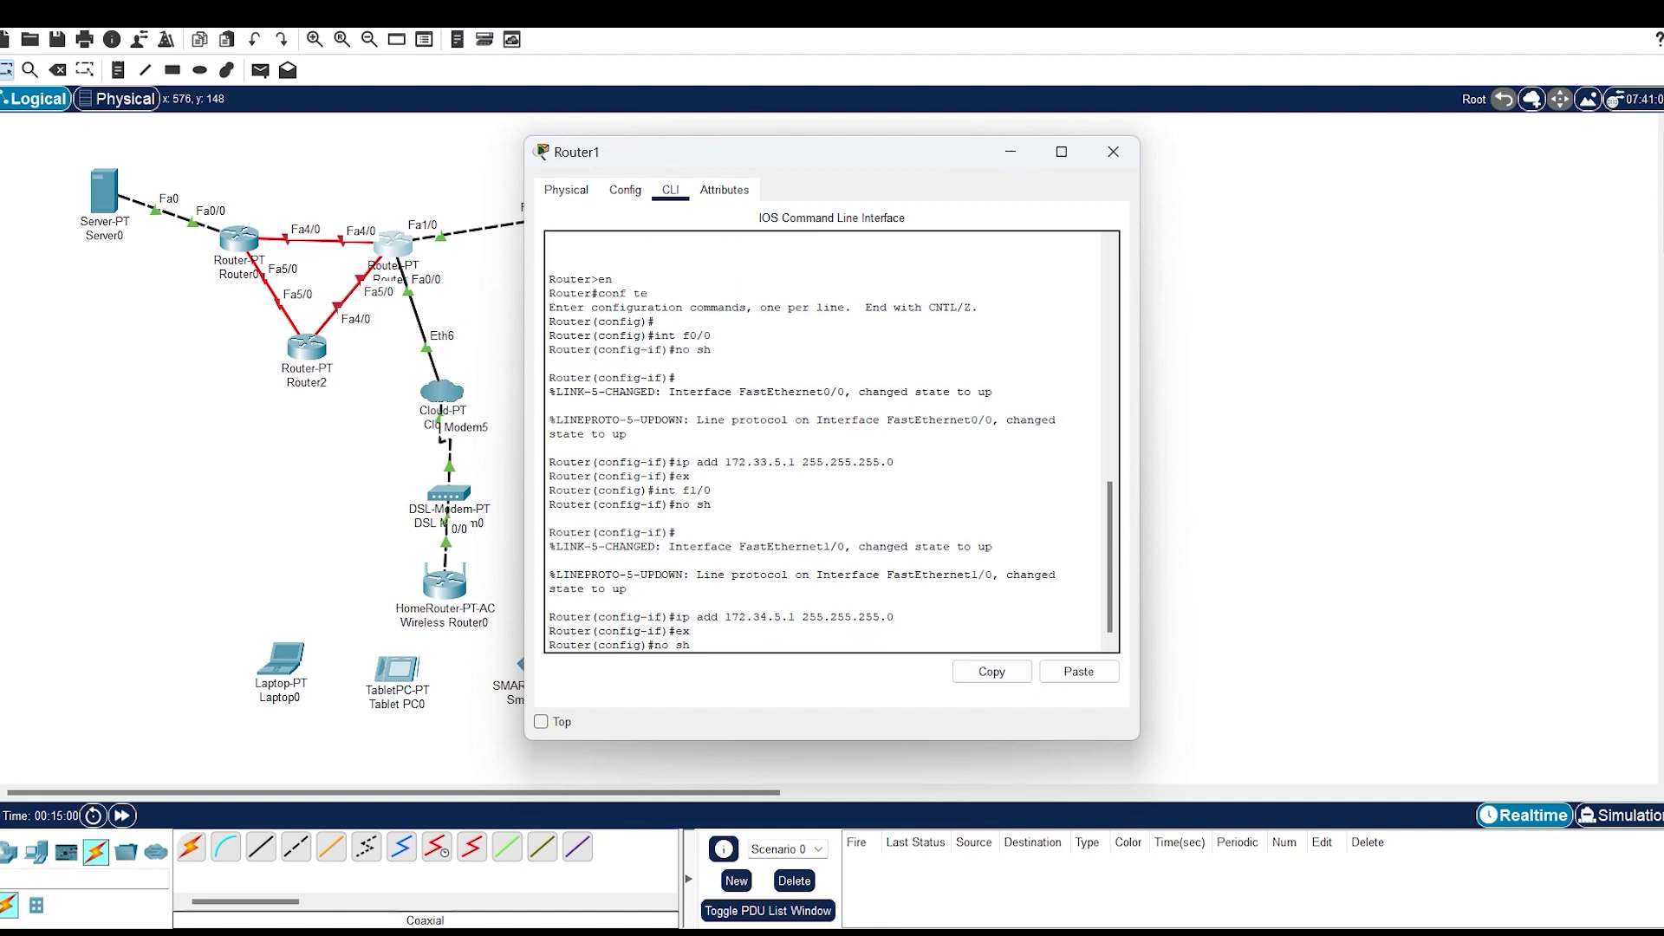
pyautogui.press('BackSpace')
pyautogui.press('BackSpace')
pyautogui.press('BackSpace')
pyautogui.press('BackSpace')
pyautogui.press('BackSpace')
pyautogui.write('int f1/0')
pyautogui.press('BackSpace')
pyautogui.write('4')
pyautogui.press('Return')
pyautogui.write('no sh')
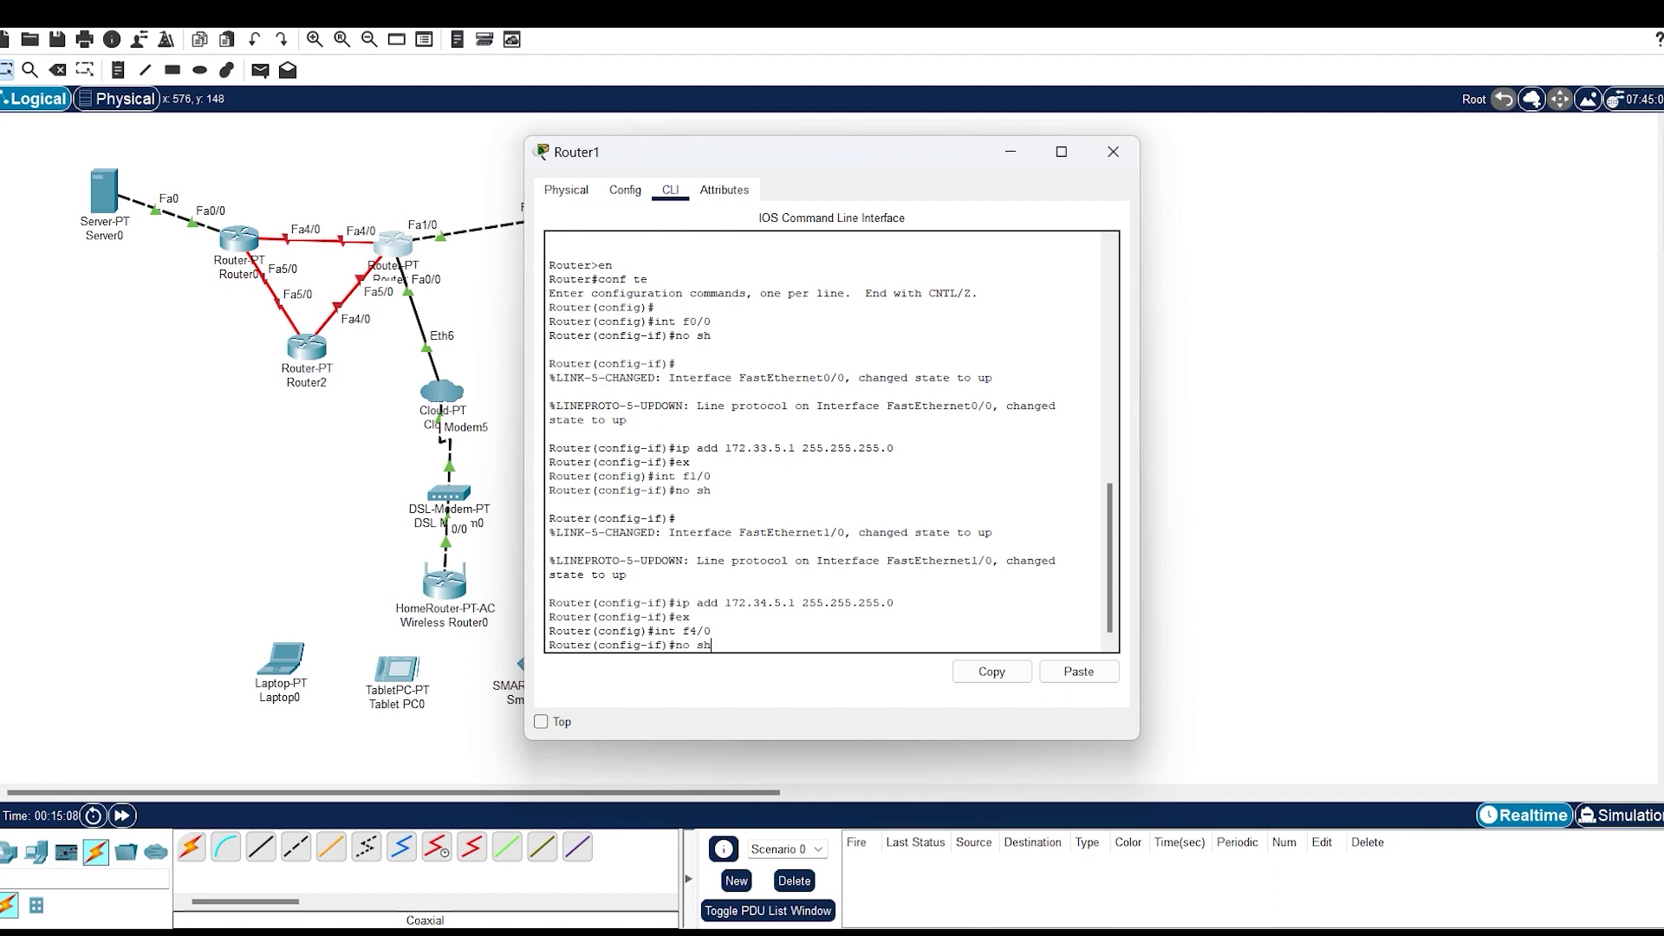
pyautogui.press('Return')
# Recall an earlier ip add command for Router1's f4/0 and change its address to 10.10.10.2
pyautogui.write('ex')
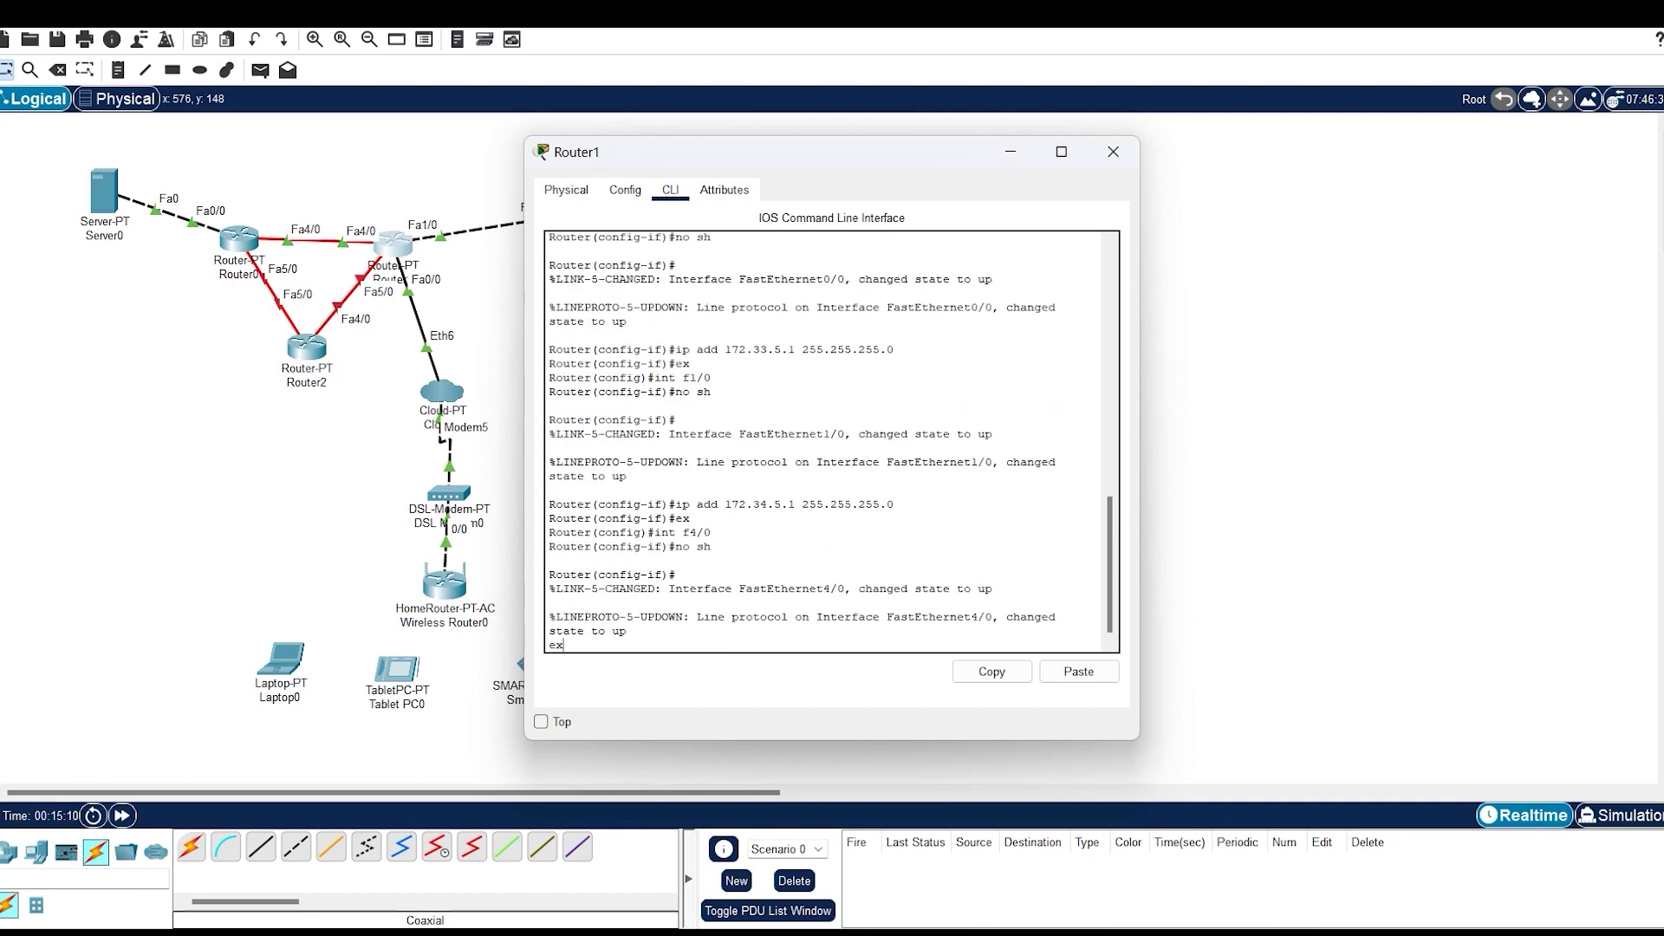
pyautogui.press('Up')
pyautogui.press('Up')
pyautogui.press('Up')
pyautogui.press('Up')
pyautogui.press('Up')
pyautogui.press('Up')
pyautogui.write('\\')
pyautogui.press('BackSpace')
pyautogui.press('BackSpace')
pyautogui.press('BackSpace')
pyautogui.press('BackSpace')
pyautogui.press('BackSpace')
pyautogui.press('BackSpace')
pyautogui.press('BackSpace')
pyautogui.press('BackSpace')
pyautogui.press('BackSpace')
pyautogui.press('BackSpace')
pyautogui.press('Up')
pyautogui.press('Up')
pyautogui.press('Up')
pyautogui.press('Up')
pyautogui.press('Up')
pyautogui.press('Up')
pyautogui.press('Up')
pyautogui.press('Up')
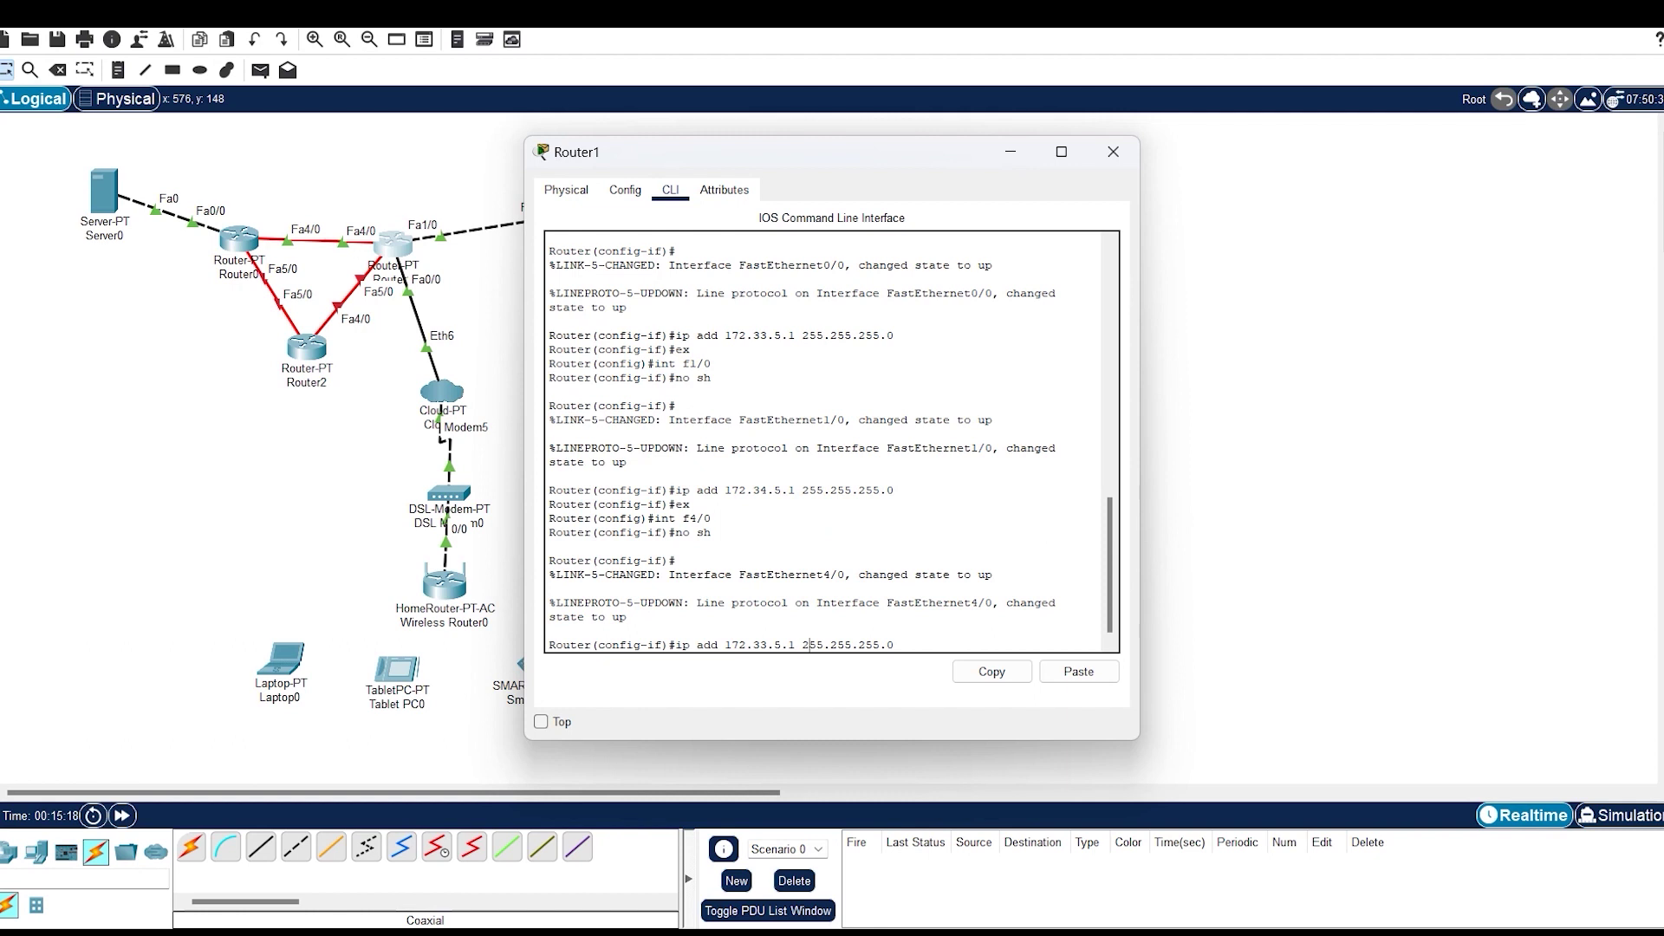
pyautogui.press('Left')
pyautogui.press('Left')
pyautogui.press('Left')
pyautogui.press('Left')
pyautogui.press('Left')
pyautogui.press('Left')
pyautogui.press('Left')
pyautogui.press('Left')
pyautogui.press('Left')
pyautogui.press('Left')
pyautogui.press('Left')
pyautogui.press('Left')
pyautogui.press('Left')
pyautogui.press('Left')
pyautogui.press('BackSpace')
pyautogui.press('BackSpace')
pyautogui.press('BackSpace')
pyautogui.press('BackSpace')
pyautogui.press('BackSpace')
pyautogui.press('BackSpace')
pyautogui.press('BackSpace')
pyautogui.press('BackSpace')
pyautogui.press('BackSpace')
pyautogui.write('0.10.10.2')
# Change the mask in the command to 255.255.255.252, apply it to f4/0 and leave the interface configuration
pyautogui.press('Right')
pyautogui.press('Right')
pyautogui.press('Right')
pyautogui.press('Right')
pyautogui.press('Right')
pyautogui.press('Right')
pyautogui.press('Right')
pyautogui.press('Right')
pyautogui.press('Right')
pyautogui.press('Right')
pyautogui.press('BackSpace')
pyautogui.write('25')
pyautogui.press('Return')
pyautogui.write('ex')
pyautogui.press('Return')
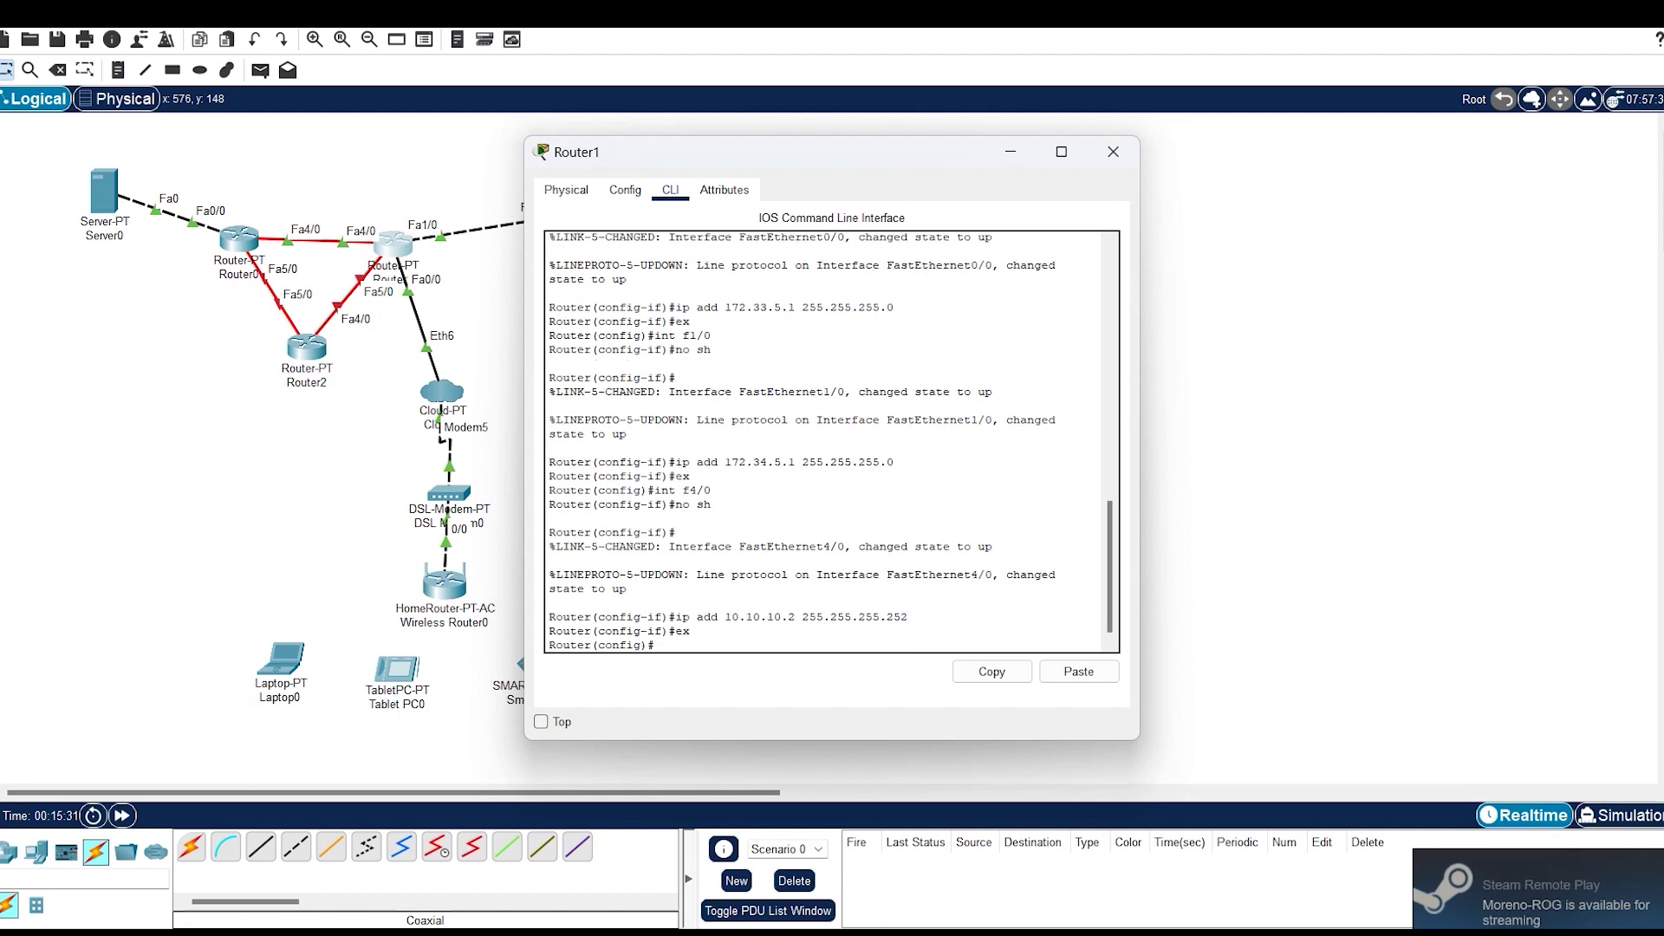
# Enter interface f5/0 on Router1 and enable it with no shutdown
pyautogui.write('int f4/0')
pyautogui.press('Left')
pyautogui.write('\\')
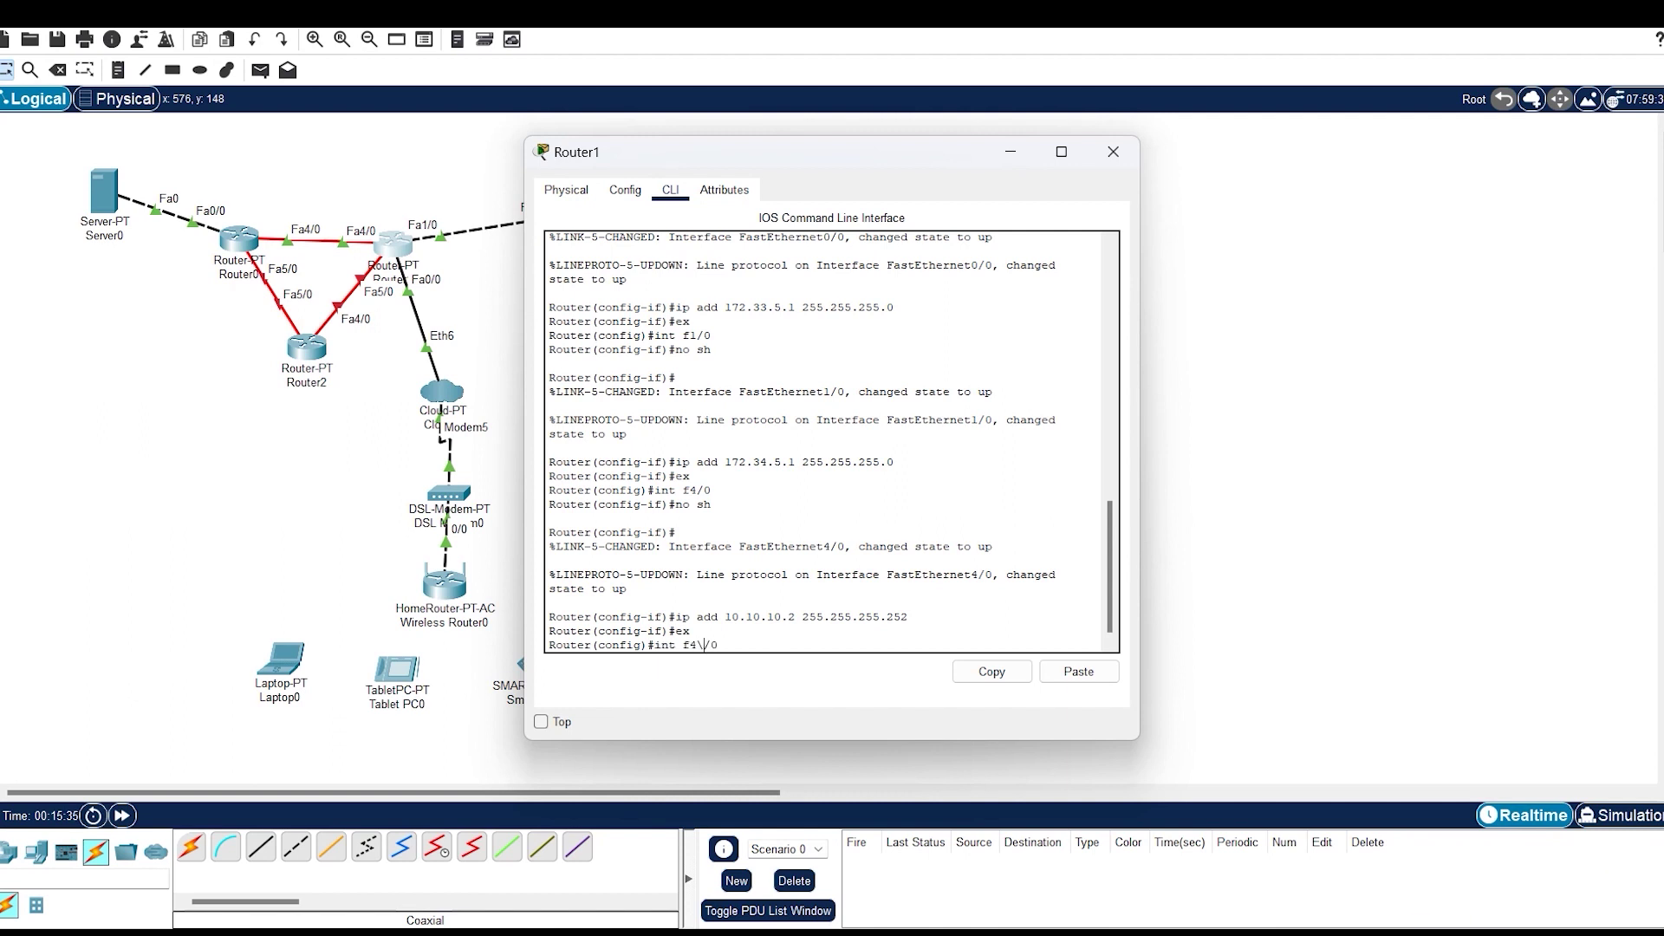
pyautogui.press('BackSpace')
pyautogui.press('BackSpace')
pyautogui.write('5')
pyautogui.press('End')
pyautogui.press('Return')
pyautogui.press('Up')
pyautogui.press('Up')
pyautogui.press('Up')
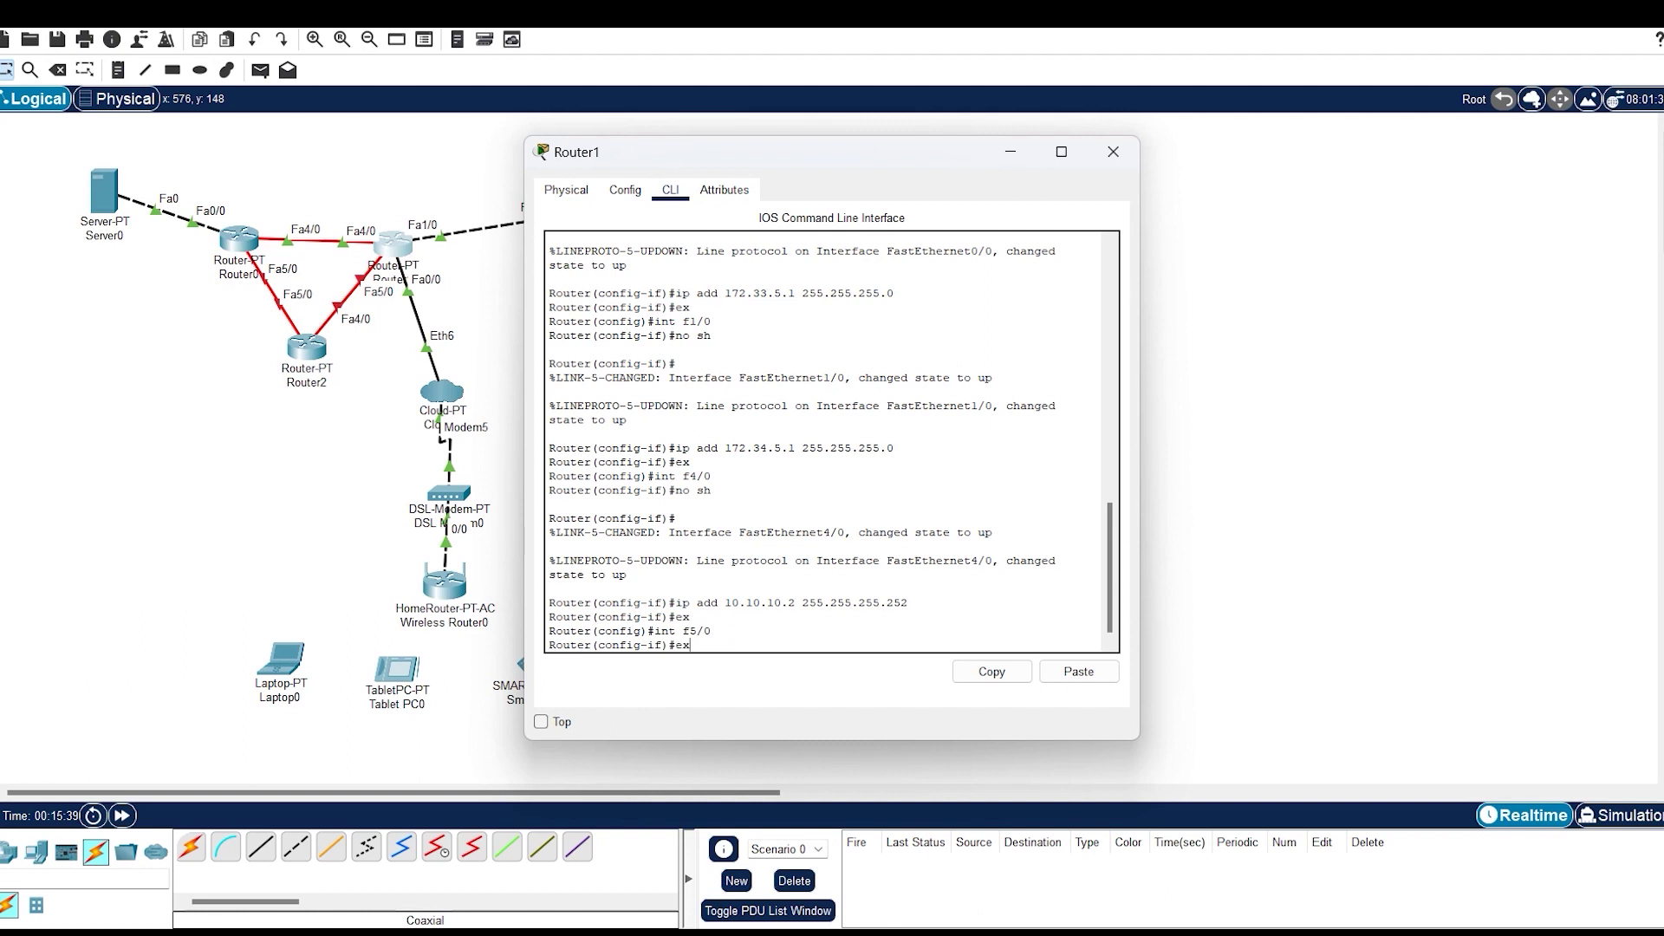
pyautogui.press('Up')
pyautogui.press('Return')
pyautogui.press('Up')
pyautogui.press('Up')
pyautogui.press('Up')
pyautogui.press('Up')
pyautogui.write('\\')
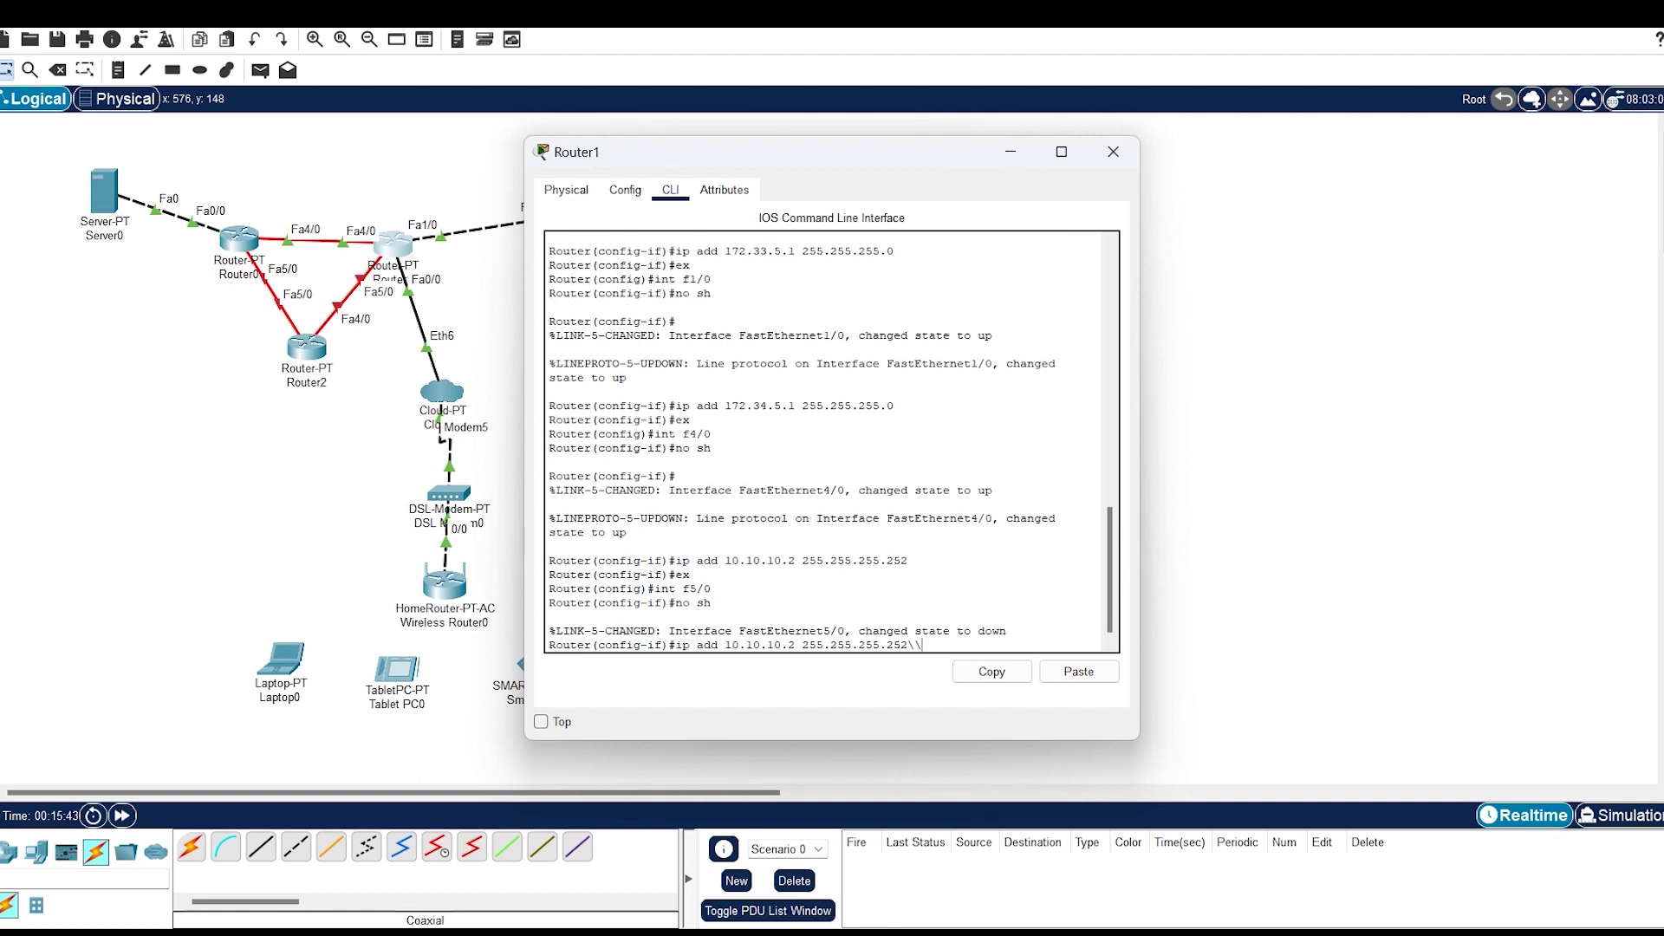
pyautogui.press('BackSpace')
pyautogui.press('BackSpace')
pyautogui.press('BackSpace')
pyautogui.press('BackSpace')
pyautogui.press('BackSpace')
pyautogui.press('BackSpace')
pyautogui.press('BackSpace')
pyautogui.press('BackSpace')
pyautogui.press('BackSpace')
pyautogui.press('BackSpace')
pyautogui.press('BackSpace')
pyautogui.press('BackSpace')
pyautogui.press('BackSpace')
pyautogui.press('BackSpace')
pyautogui.press('BackSpace')
pyautogui.press('BackSpace')
pyautogui.press('BackSpace')
pyautogui.press('BackSpace')
pyautogui.press('BackSpace')
pyautogui.press('BackSpace')
pyautogui.press('Return')
# Recall the earlier ip add command for Router1's f5/0 and change the first three octets of its address to 30.30.30
pyautogui.press('Up')
pyautogui.press('Up')
pyautogui.press('Up')
pyautogui.press('Up')
pyautogui.press('Up')
pyautogui.press('Up')
pyautogui.press('Up')
pyautogui.press('Up')
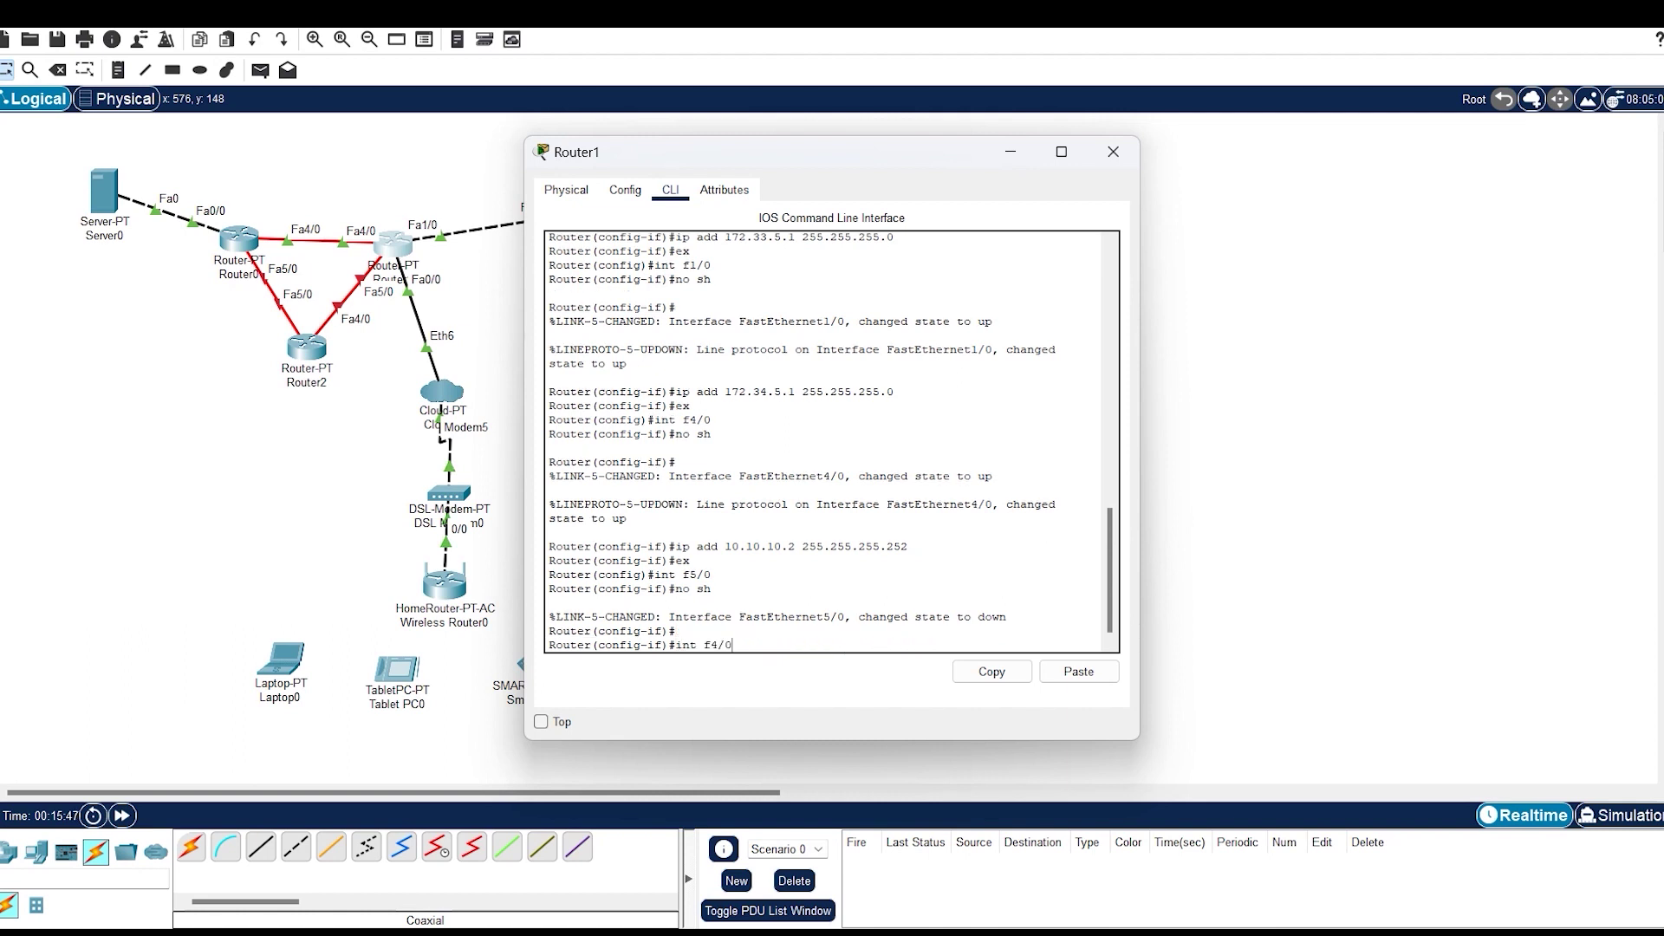
pyautogui.press('Up')
pyautogui.press('Up')
pyautogui.press('Down')
pyautogui.press('Down')
pyautogui.press('Down')
pyautogui.press('Down')
pyautogui.press('Down')
pyautogui.press('Down')
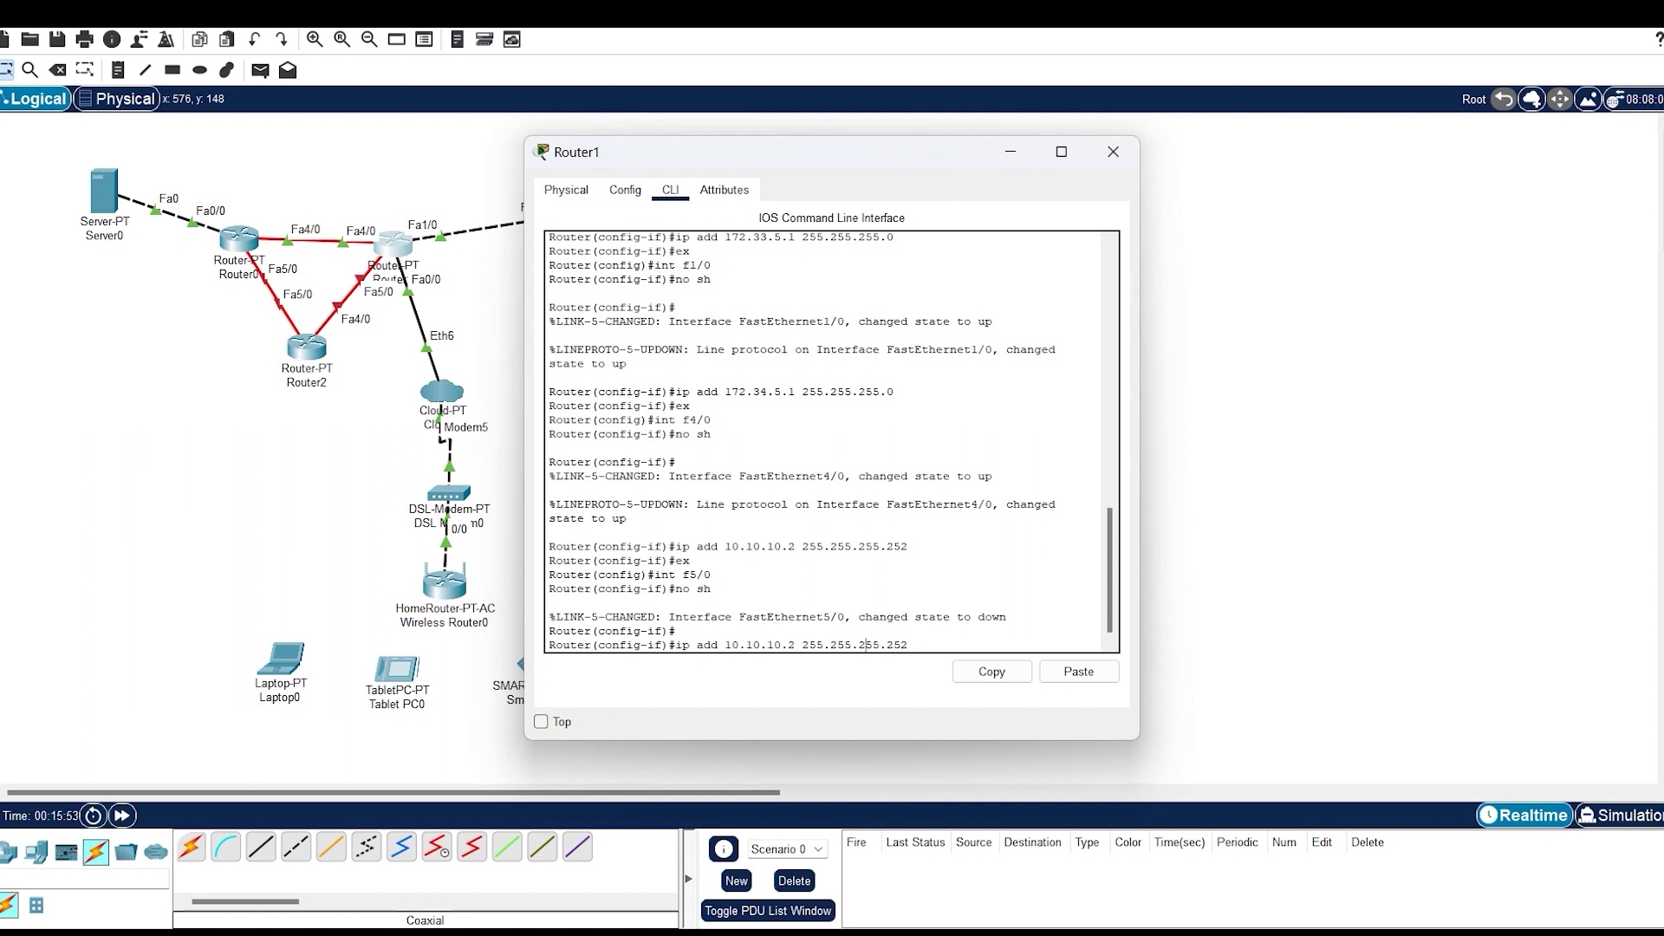
pyautogui.press('BackSpace')
pyautogui.press('BackSpace')
pyautogui.press('BackSpace')
pyautogui.press('BackSpace')
pyautogui.press('BackSpace')
pyautogui.press('BackSpace')
pyautogui.press('BackSpace')
pyautogui.press('BackSpace')
pyautogui.write('30.30.30')
# Change the address's last octet to 1, apply the command to f5/0 and leave the interface configuration
pyautogui.press('Right')
pyautogui.press('Right')
pyautogui.press('BackSpace')
pyautogui.write('1')
pyautogui.press('Right')
pyautogui.press('Return')
pyautogui.write('ex')
pyautogui.press('Return')
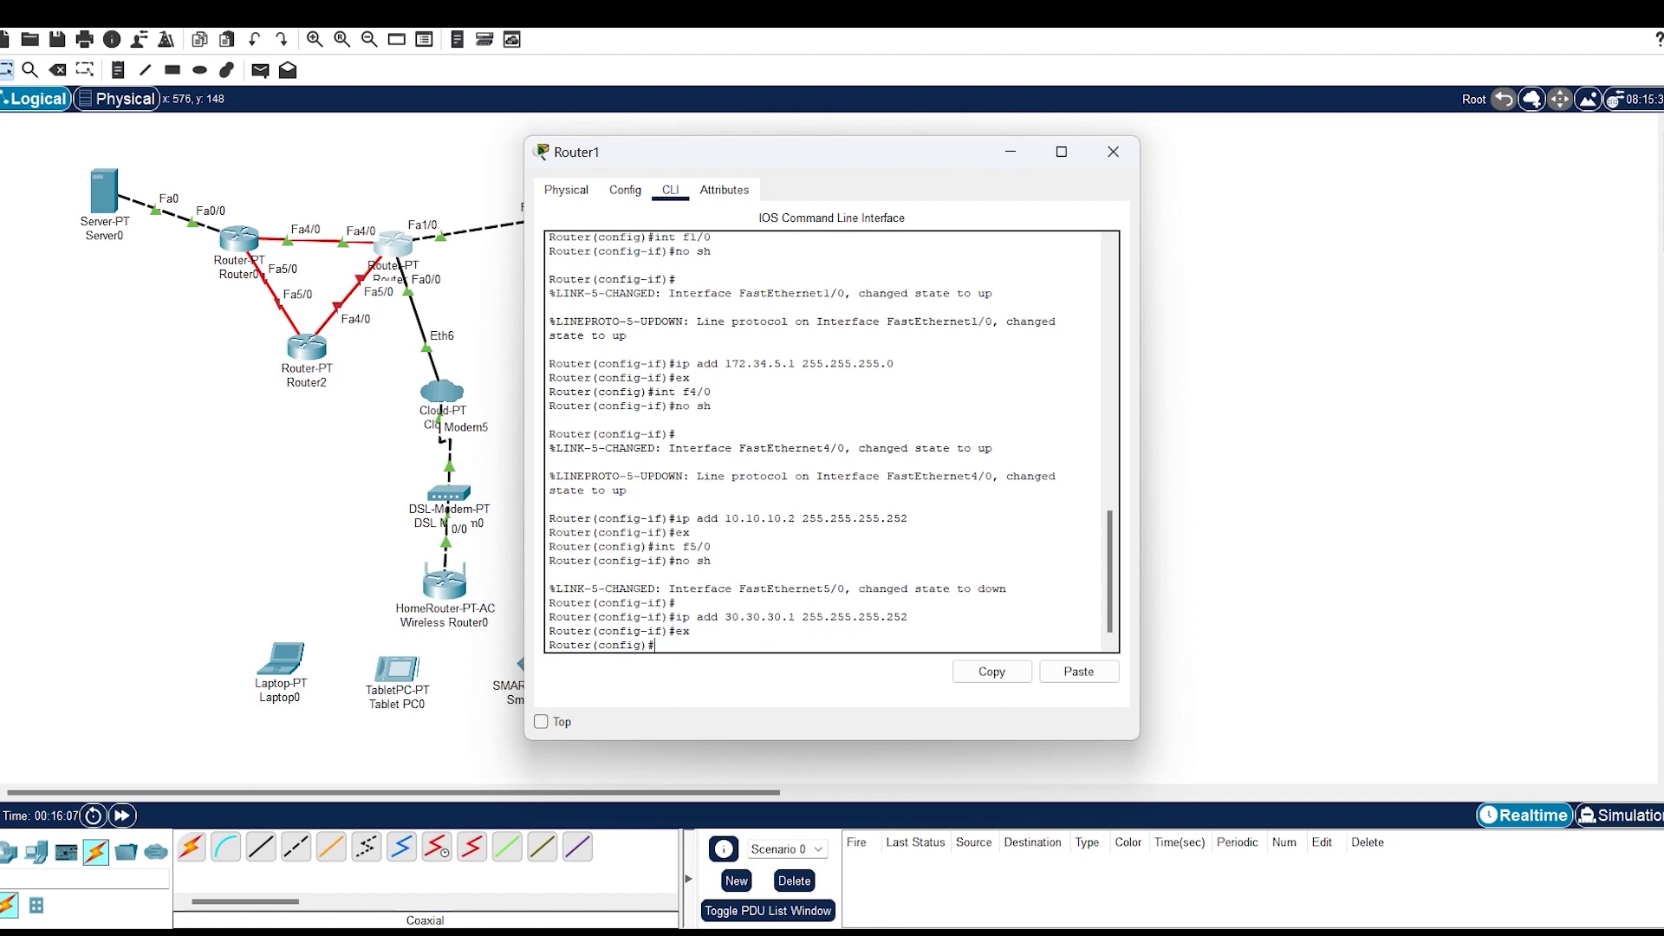
# Start RIP routing on Router1 and add networks 10.0.0.0 and 30.0.0.0
pyautogui.write('route rip')
pyautogui.press('Return')
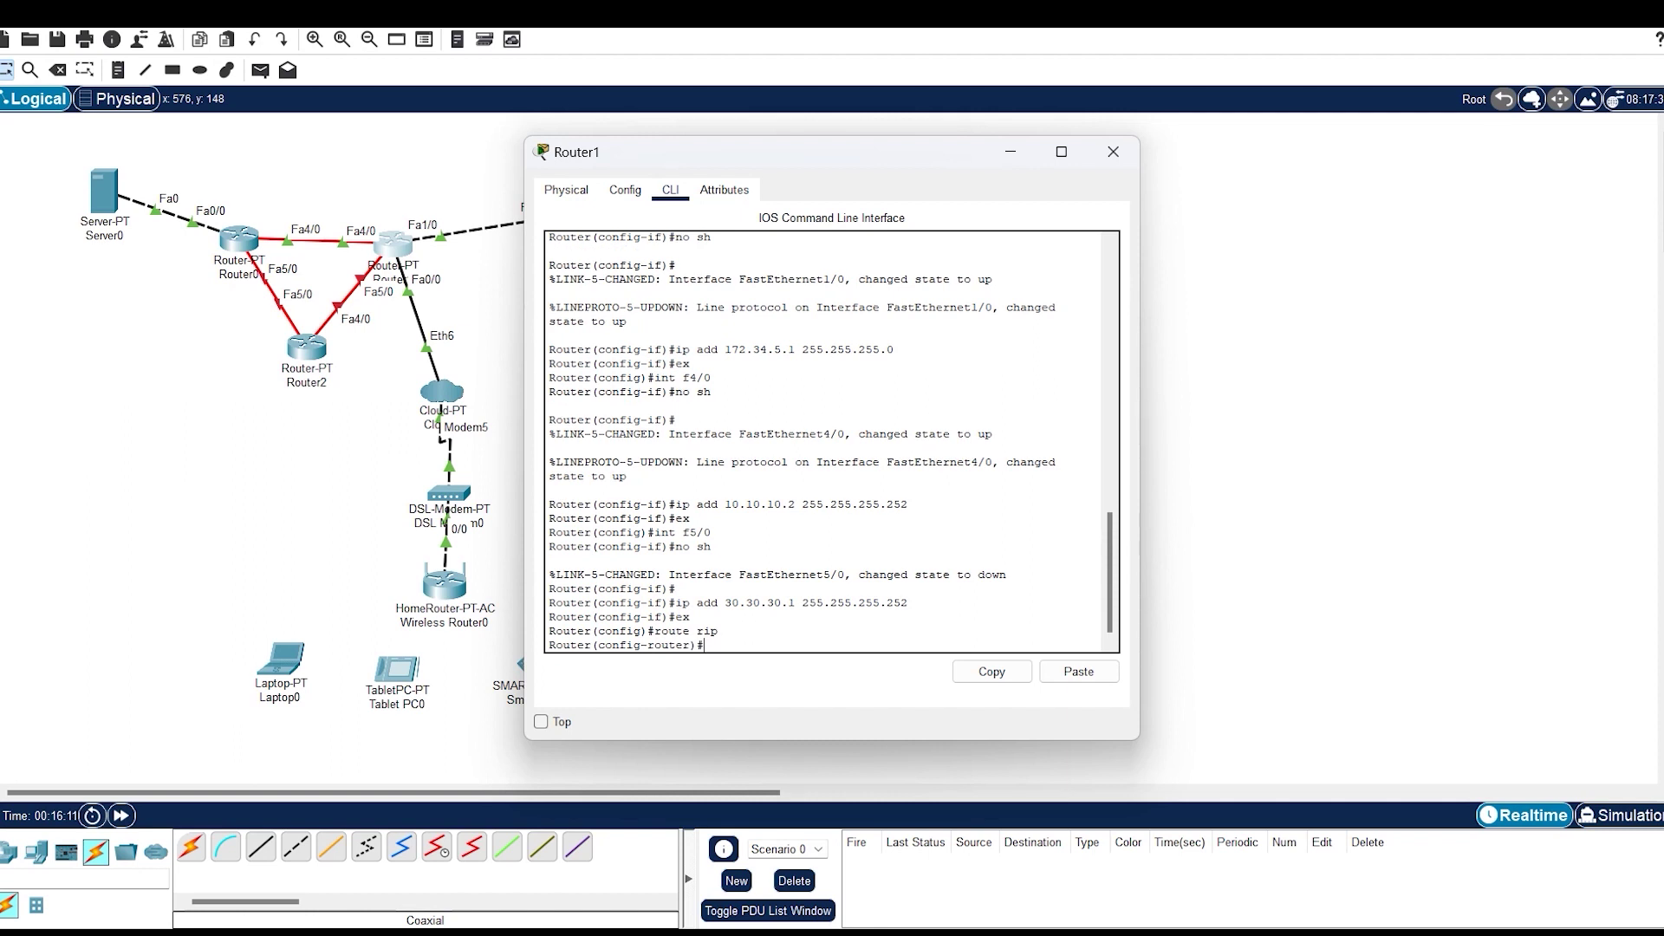
pyautogui.write('net 10.0.0.0')
pyautogui.press('Return')
pyautogui.write('net 30.0.0.0')
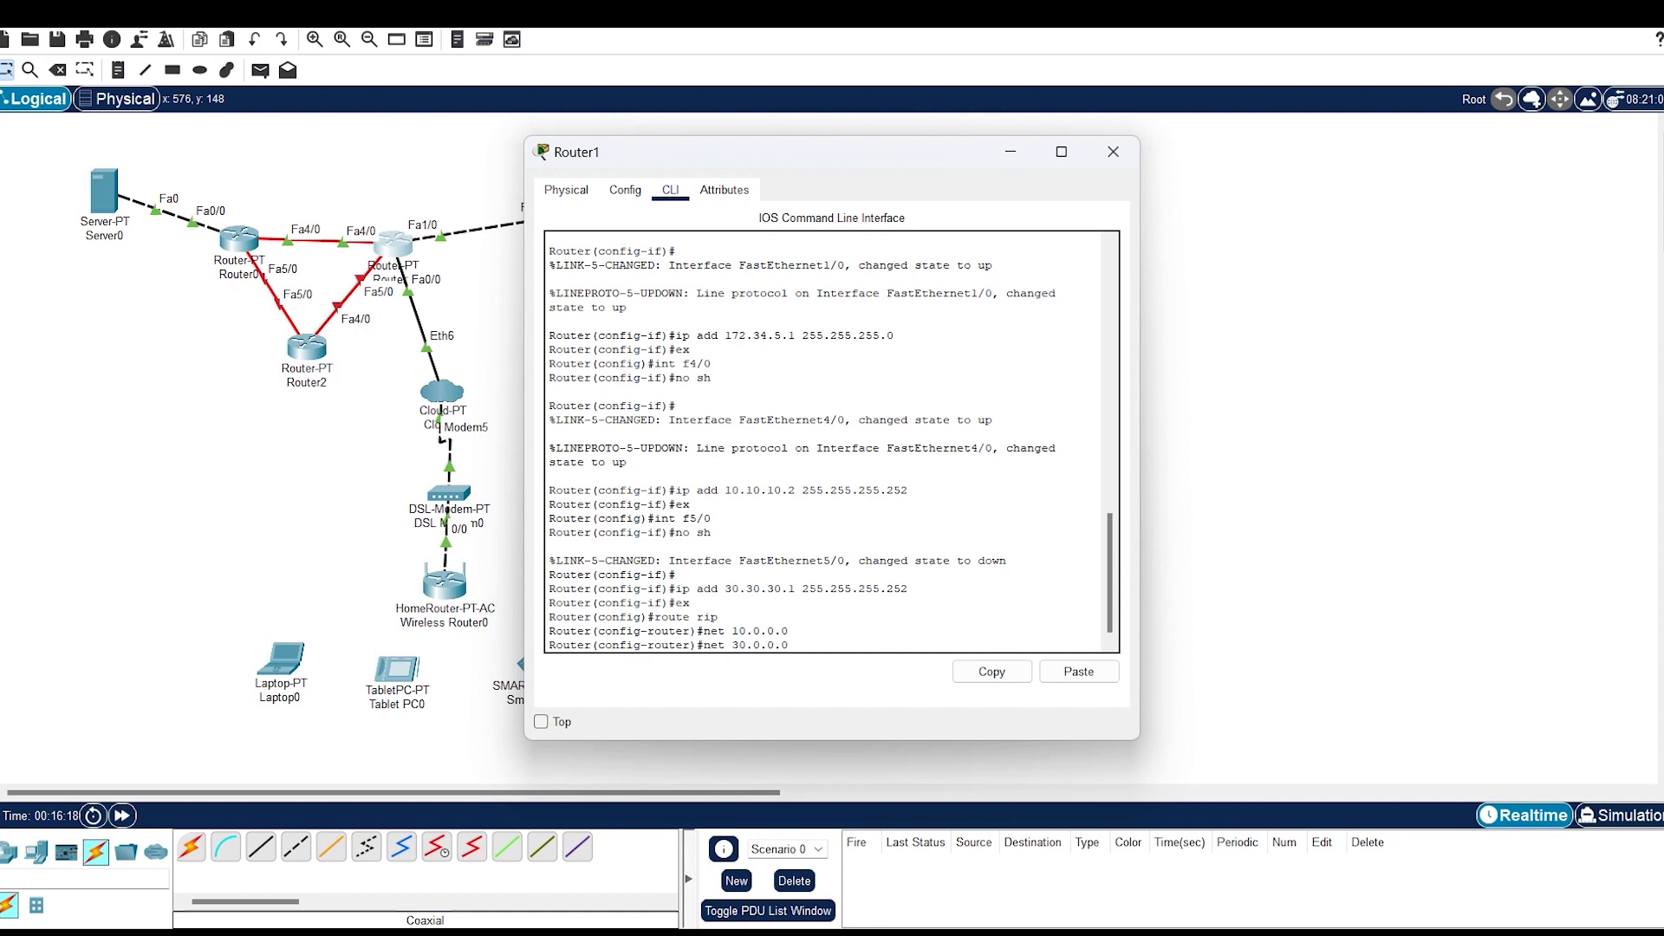
pyautogui.press('Return')
# Reuse the previous net command to add networks 172.33.0.0 and 172.34.0.0 to Router1's RIP configuration
pyautogui.press('Up')
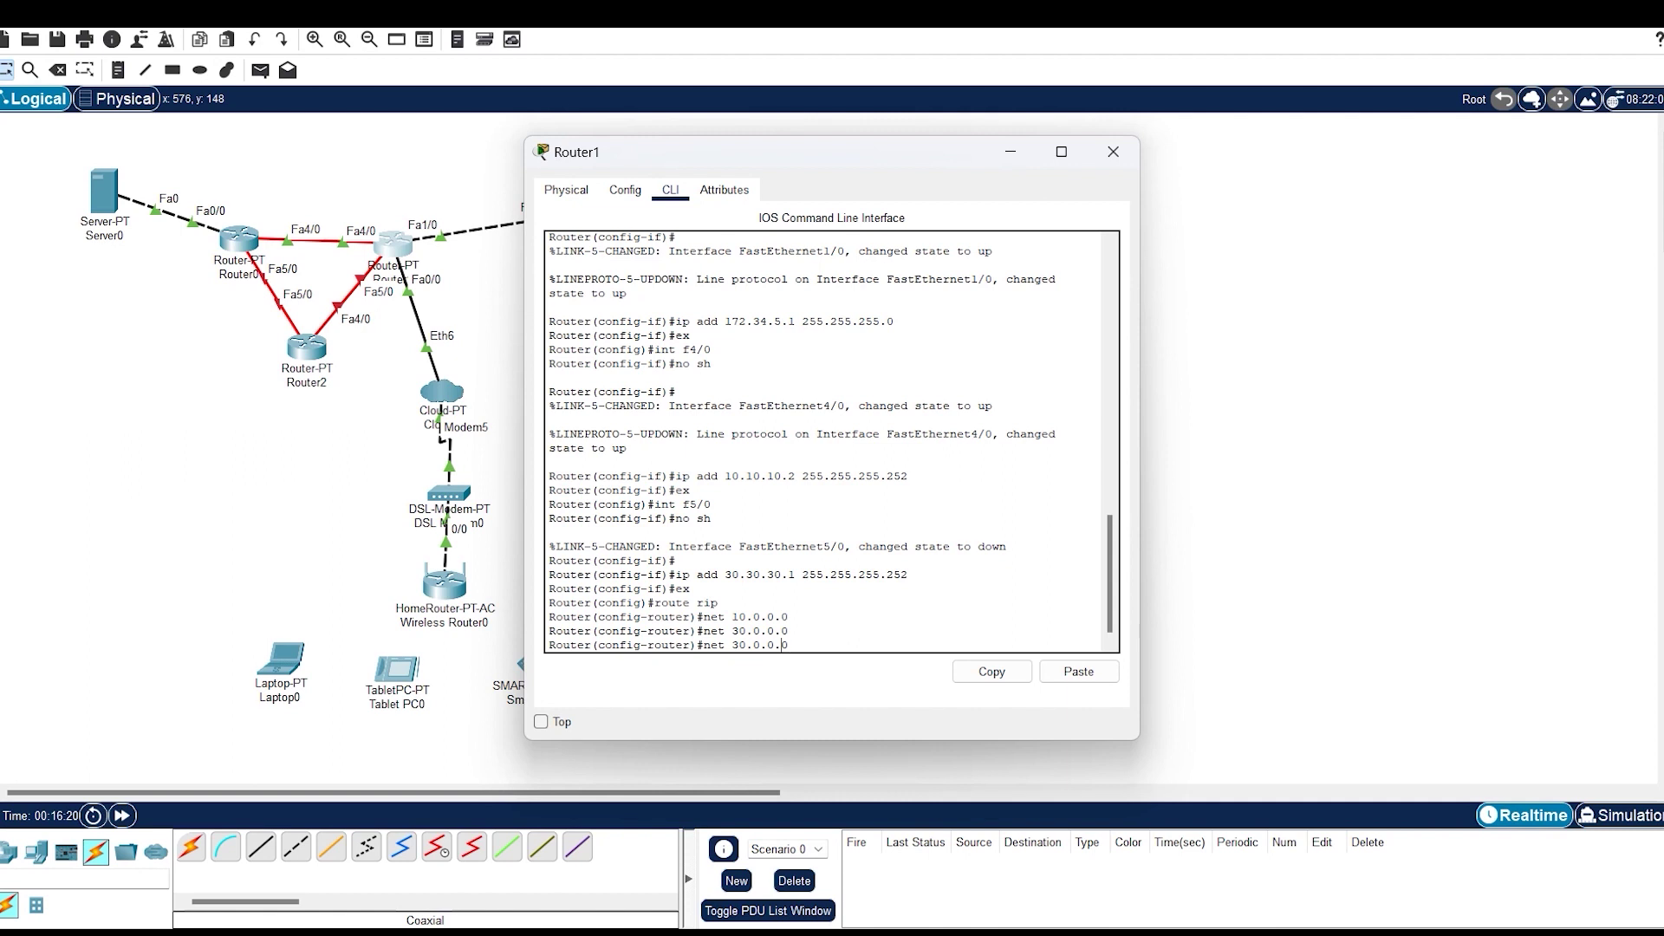
pyautogui.press('Left')
pyautogui.press('Left')
pyautogui.press('BackSpace')
pyautogui.write('33')
pyautogui.press('Left')
pyautogui.press('Left')
pyautogui.press('Left')
pyautogui.press('BackSpace')
pyautogui.write('72')
pyautogui.press('Return')
pyautogui.press('Up')
pyautogui.press('BackSpace')
pyautogui.write('4')
pyautogui.press('Return')
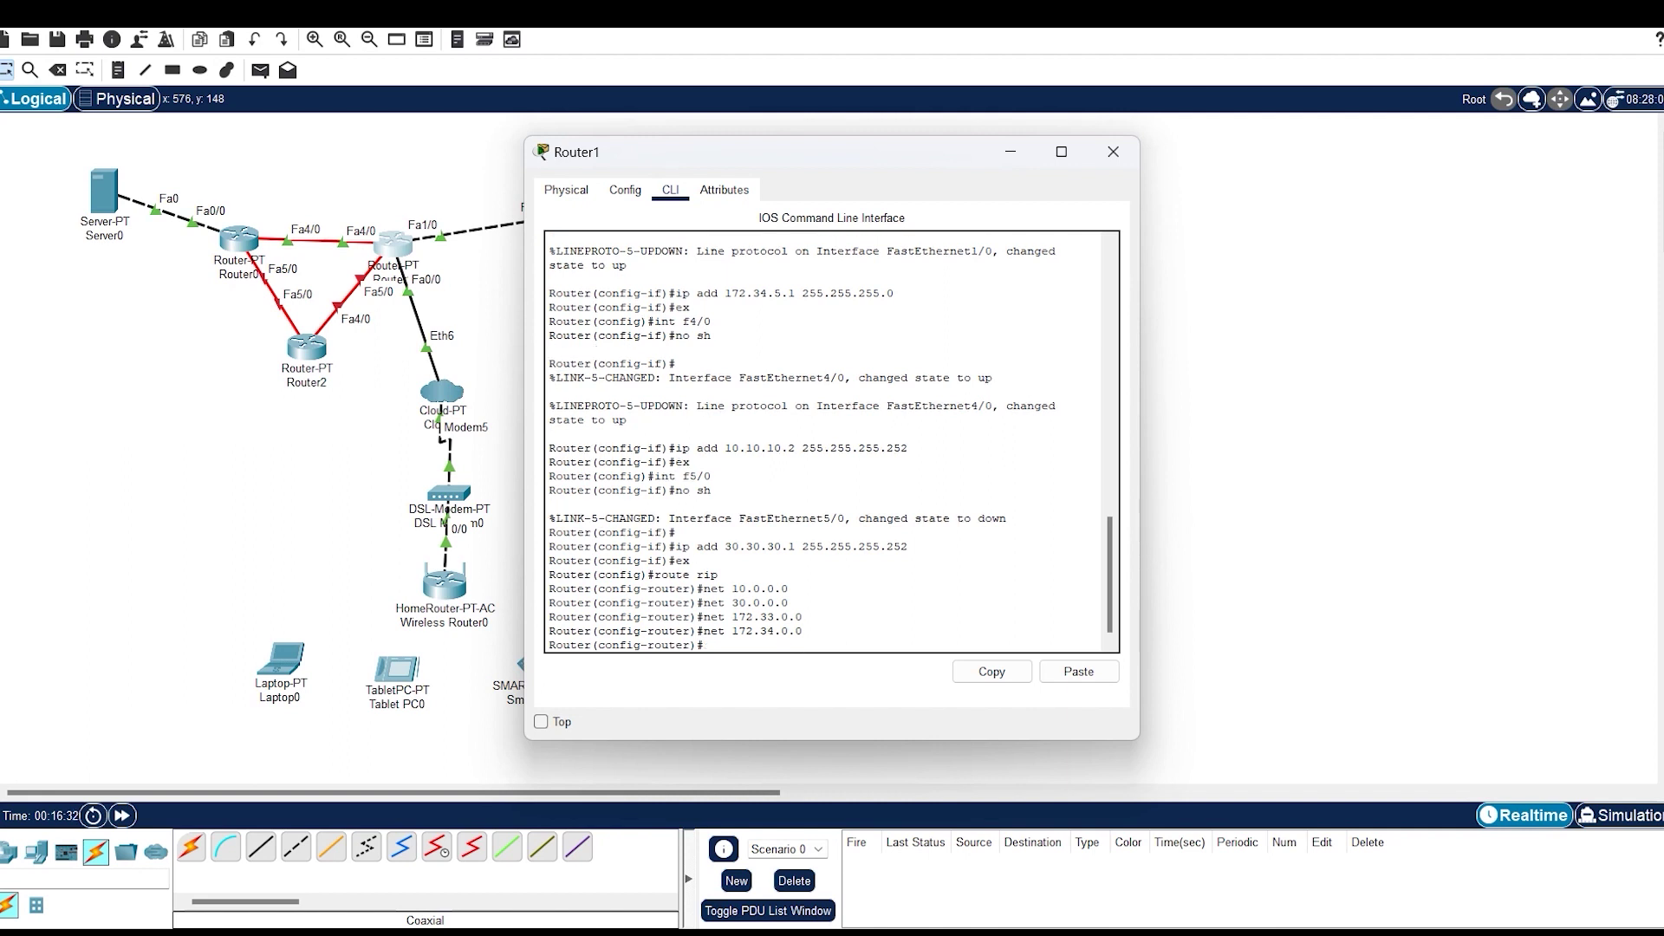
# Save Router1's configuration with do wr and close its window
pyautogui.write('do wr')
pyautogui.press('Return')
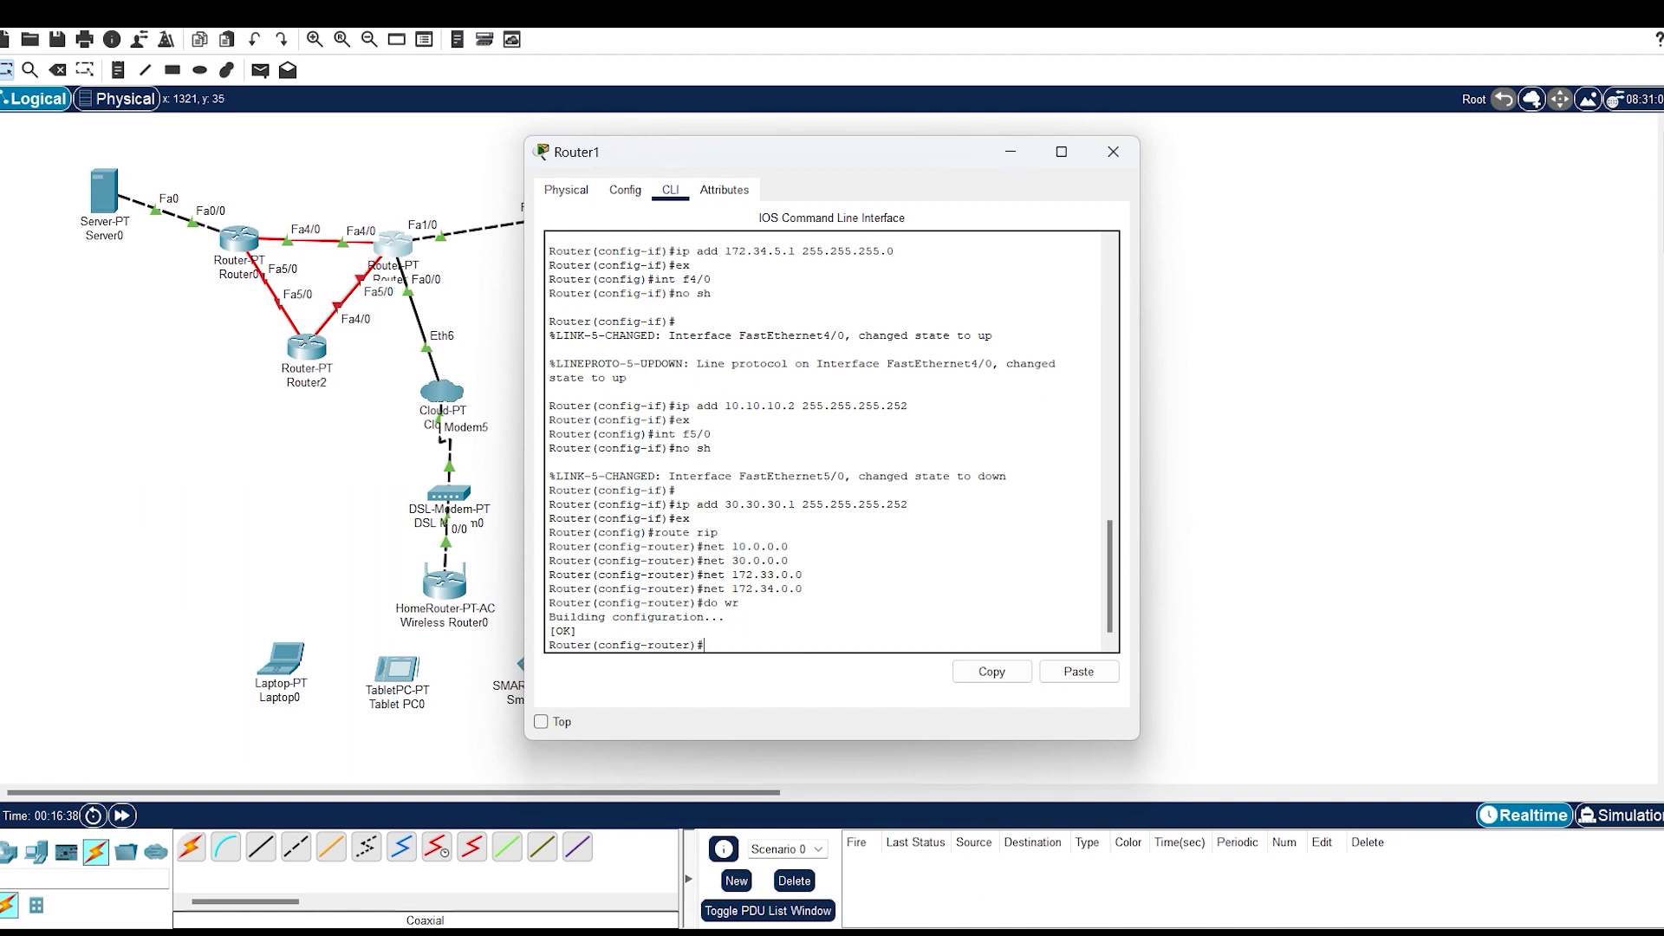
pyautogui.click(1113, 151)
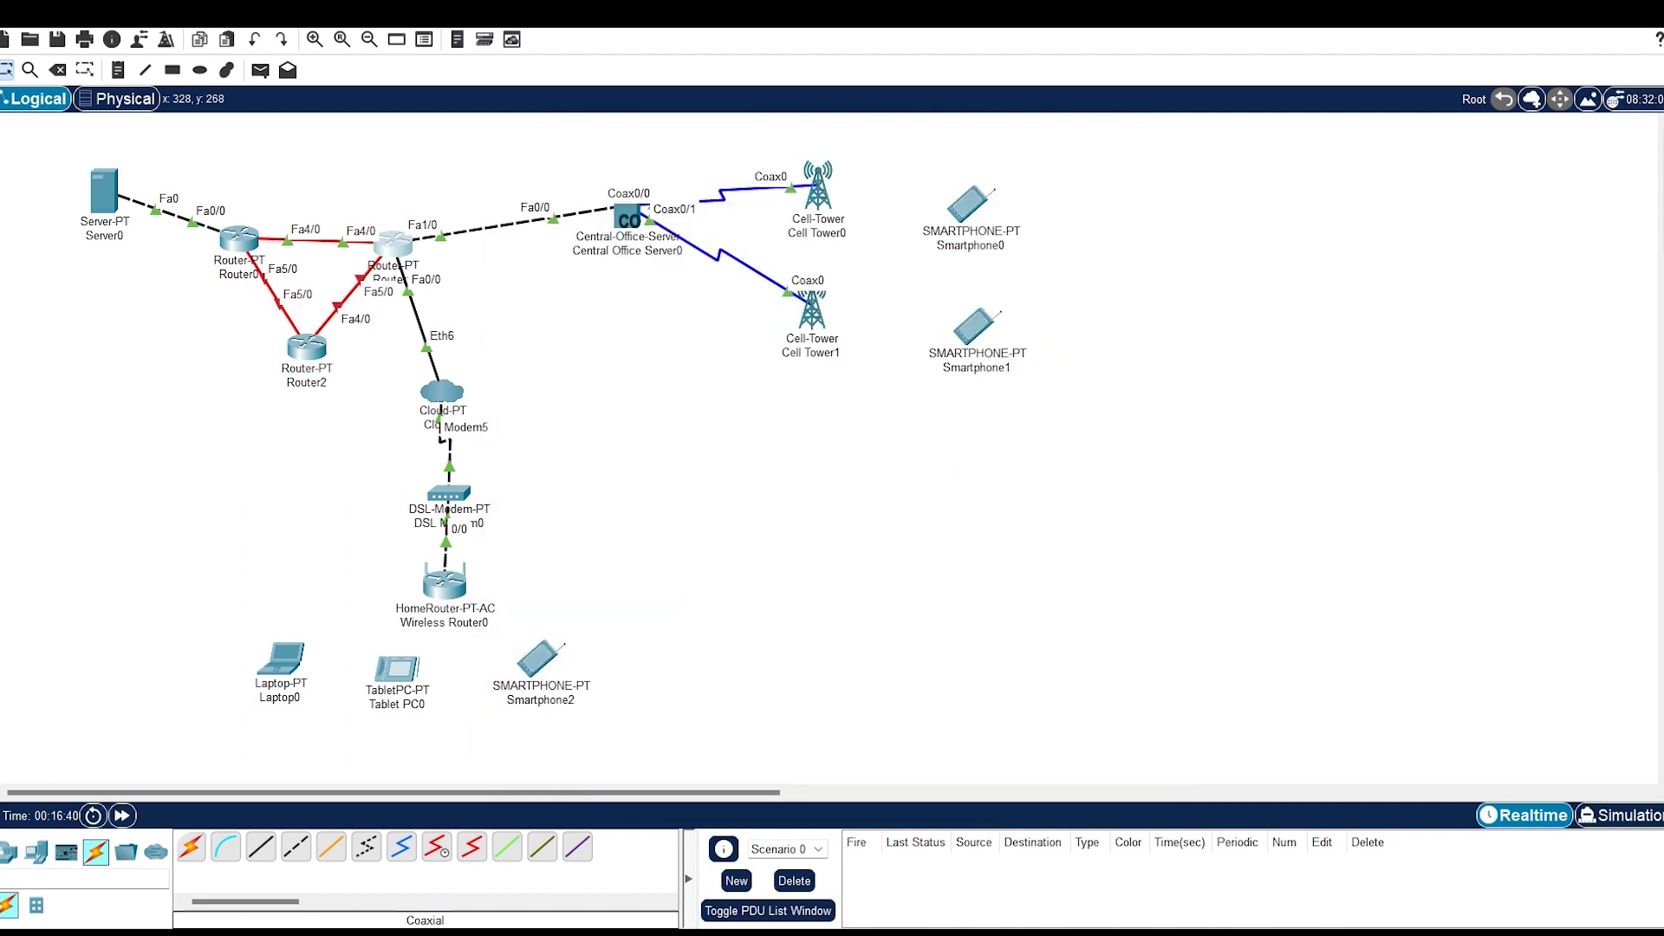
# Open Router2's command line and enter global configuration mode with en and conf t
pyautogui.click(307, 347)
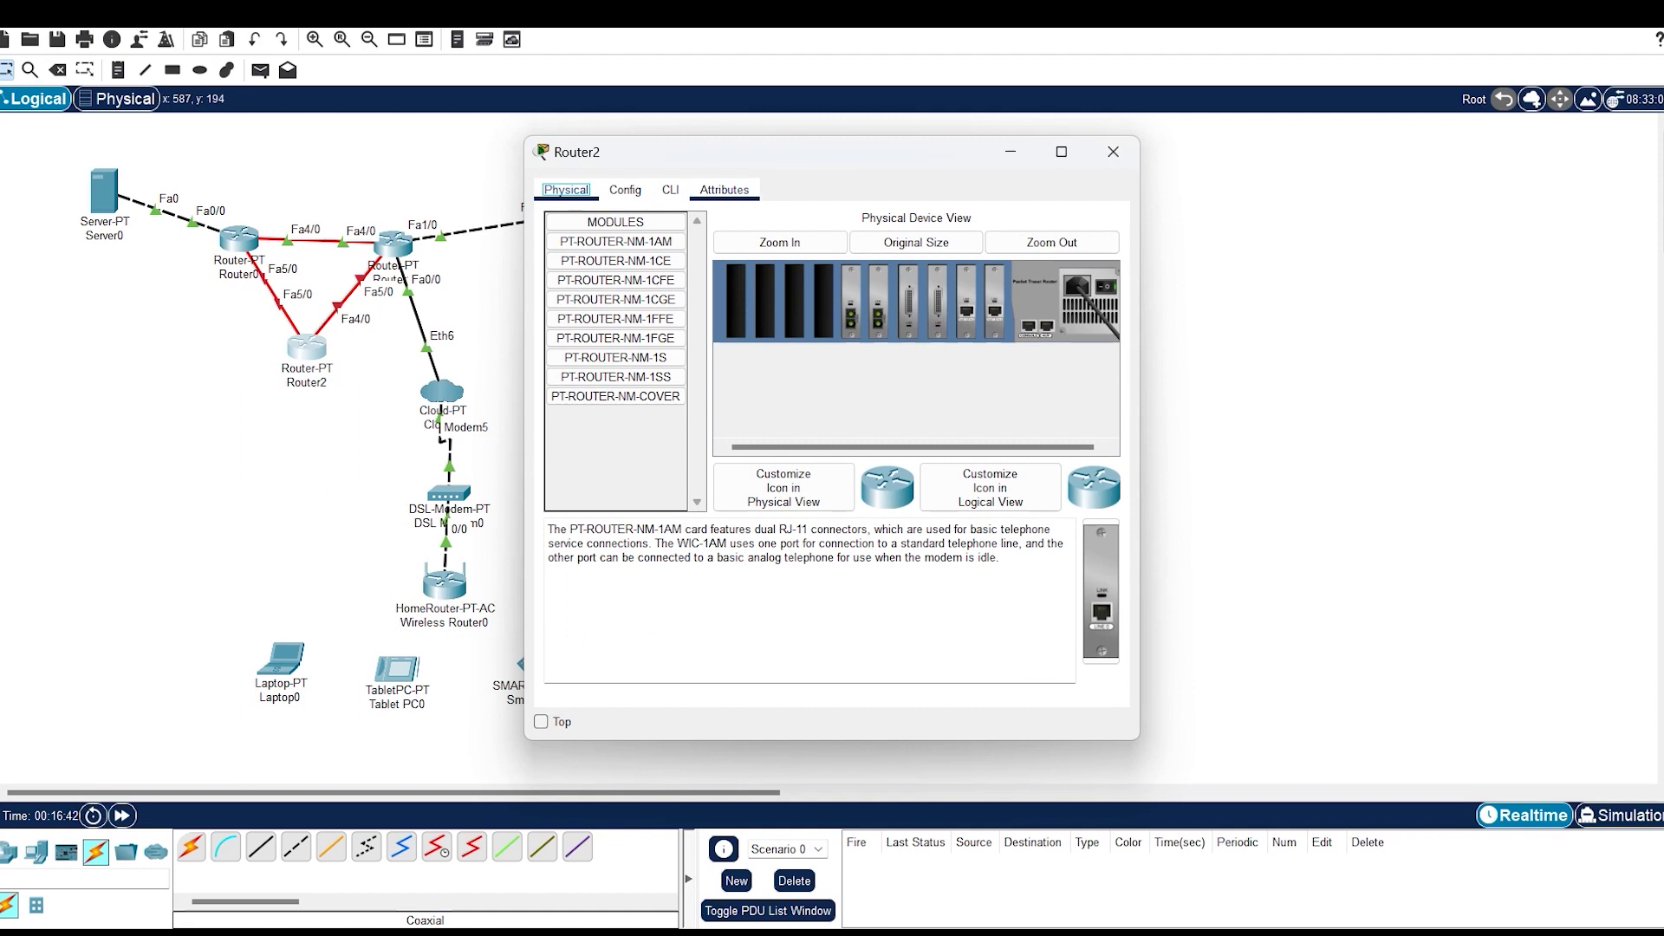
pyautogui.click(724, 190)
pyautogui.click(670, 191)
pyautogui.click(1029, 290)
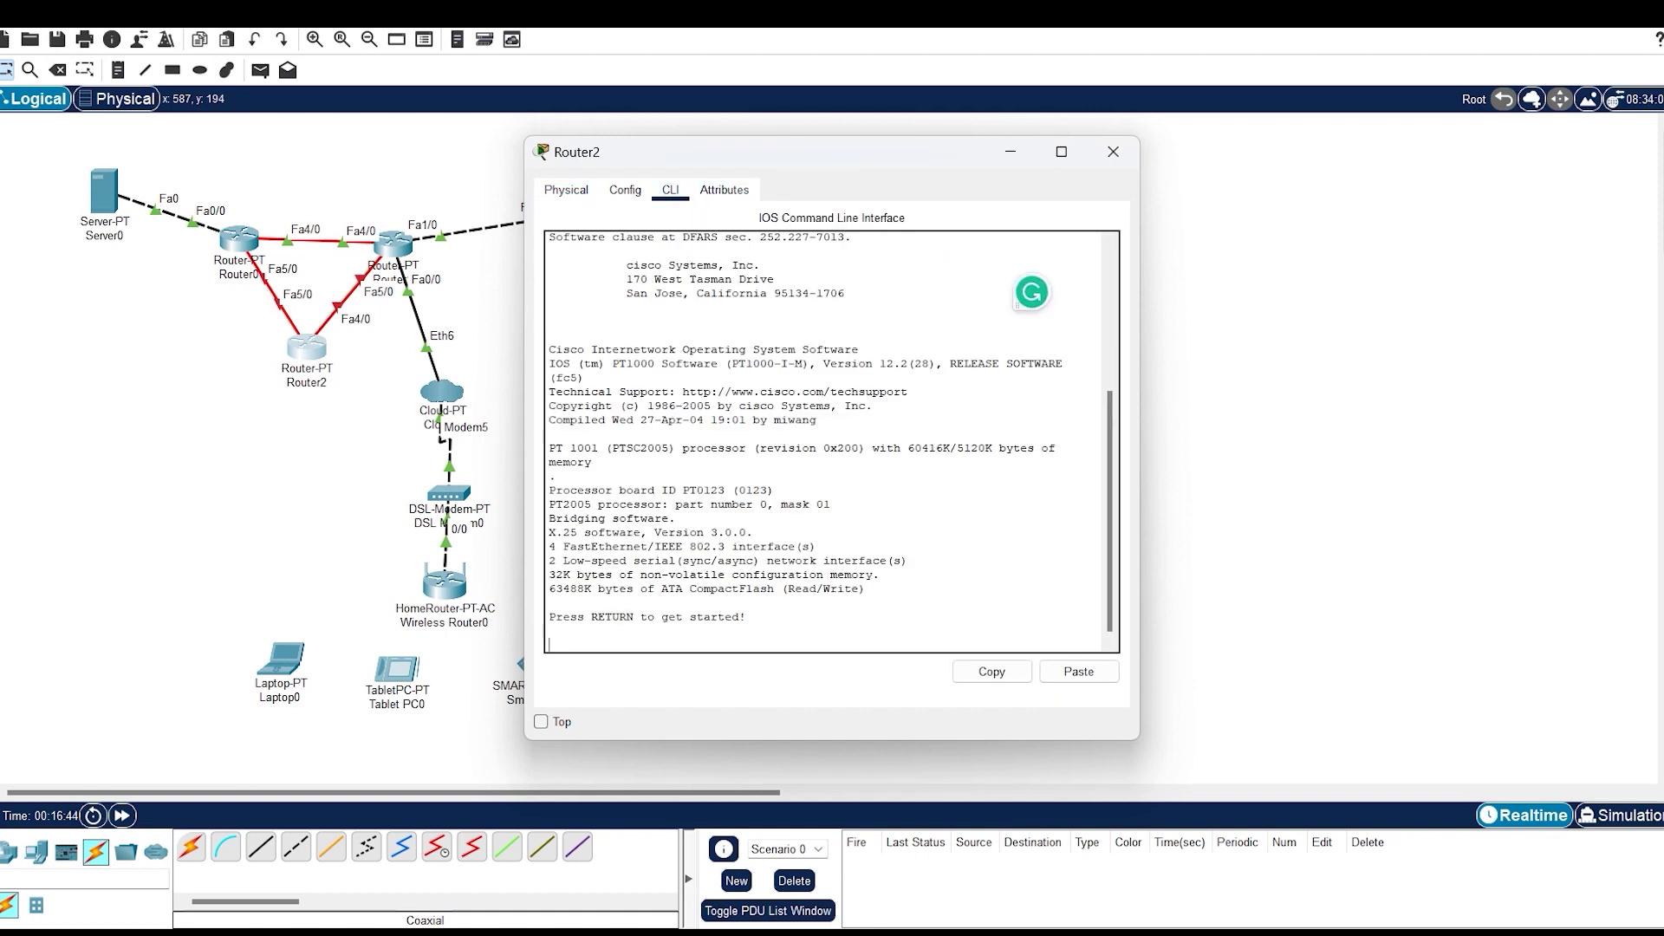
pyautogui.press('Return')
pyautogui.write('en')
pyautogui.press('Return')
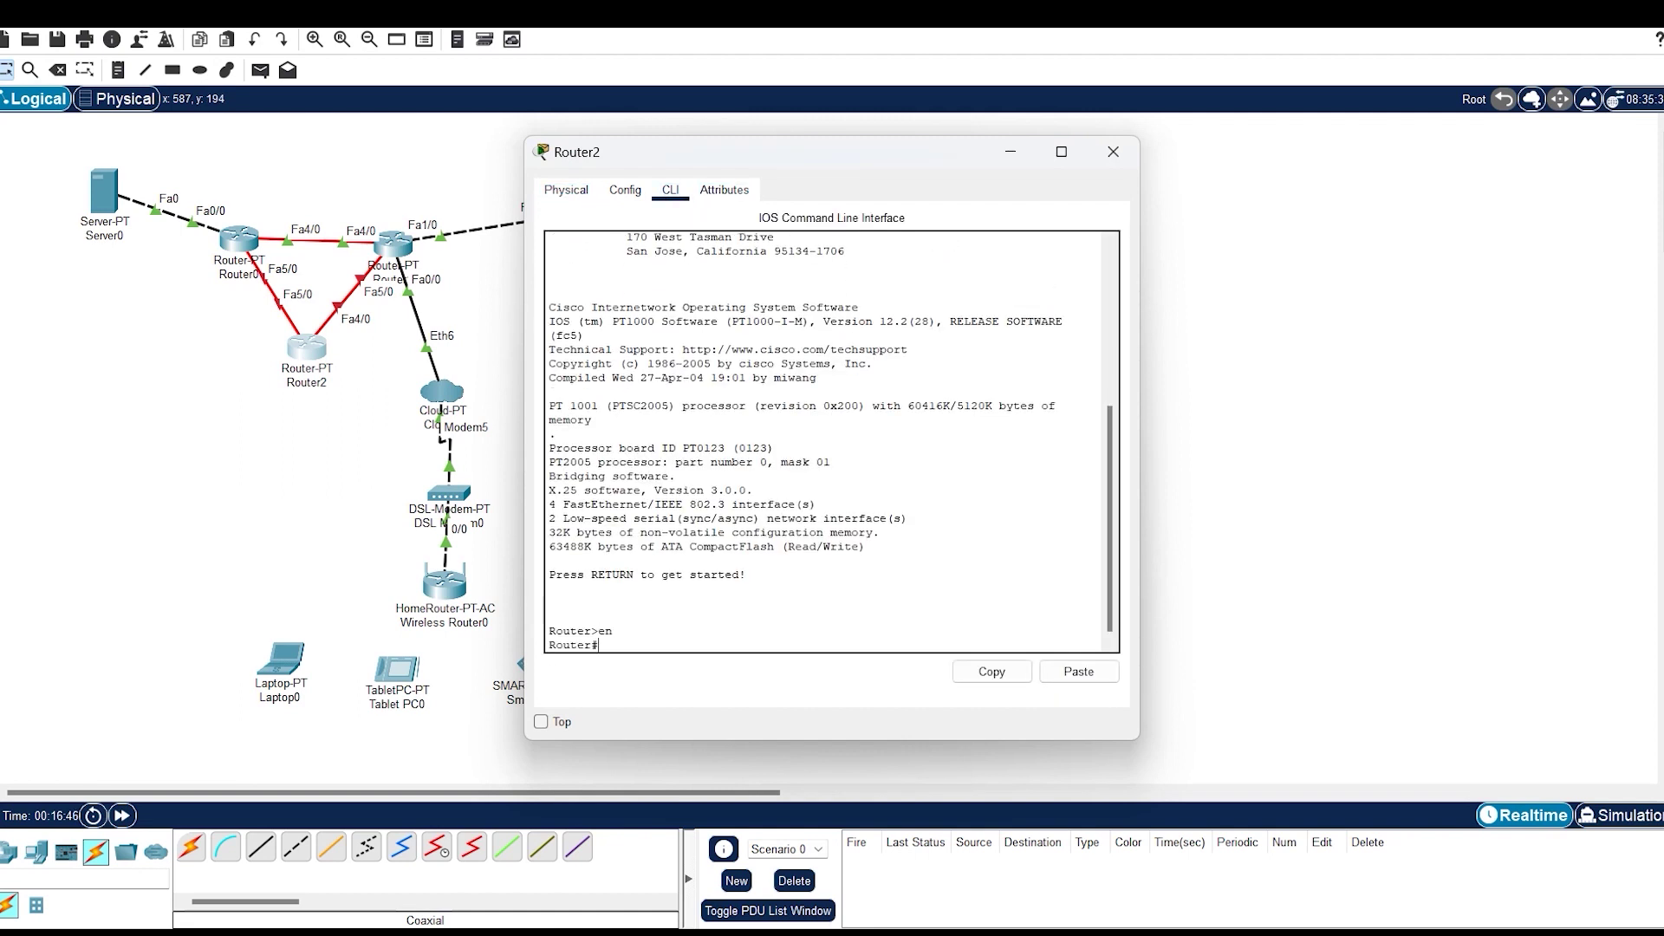
pyautogui.write('conf t')
pyautogui.press('Return')
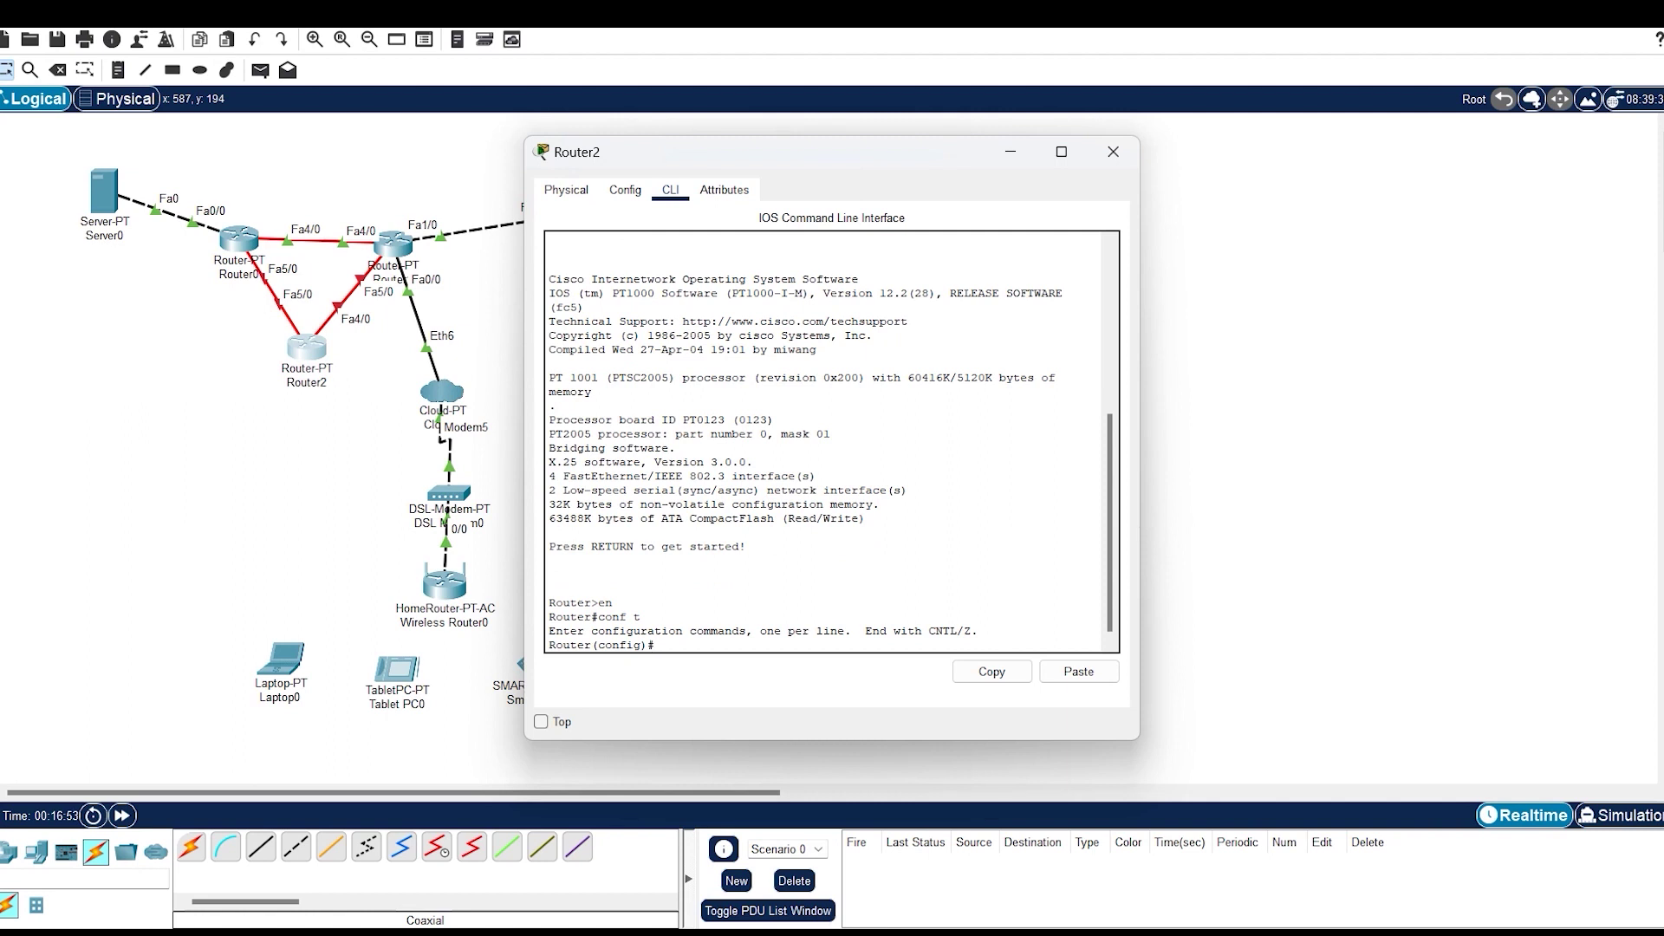
# Enter interface f4/0 on Router2 and enable it with no shutdown
pyautogui.write('nt f4/0')
pyautogui.press('Return')
pyautogui.write('no sh')
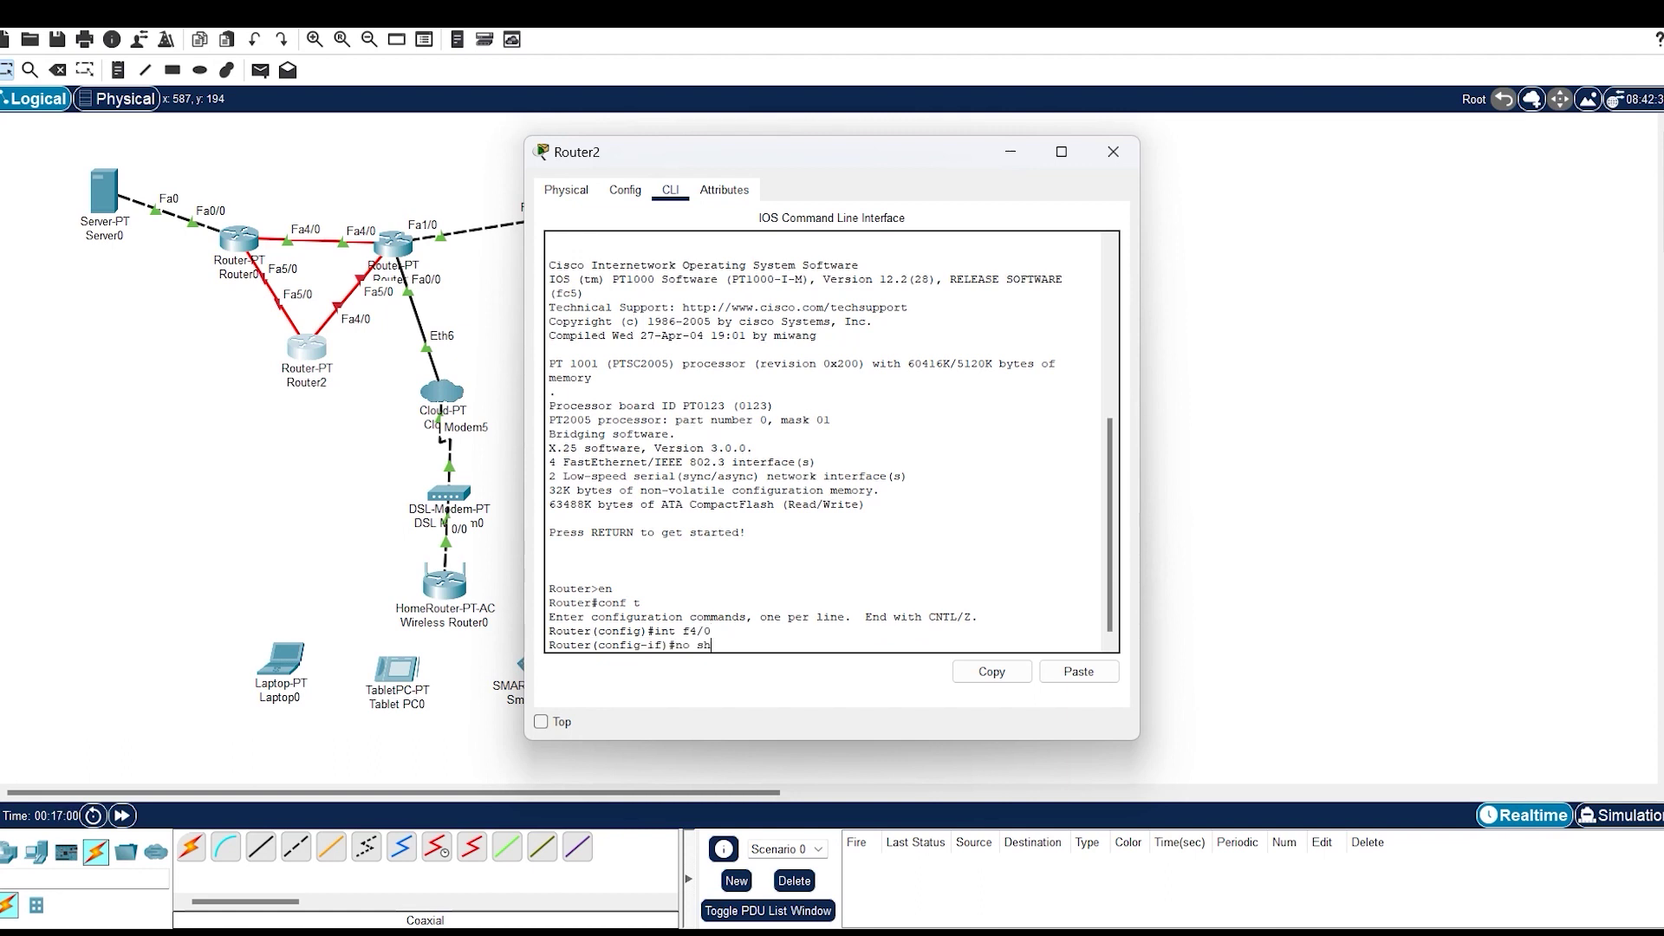
pyautogui.press('Return')
pyautogui.press('Return')
# Assign 20.20.20.2 with mask 255.255.255.252 to Router2's f4/0 and leave the interface configuration
pyautogui.write('ip add 20.20.')
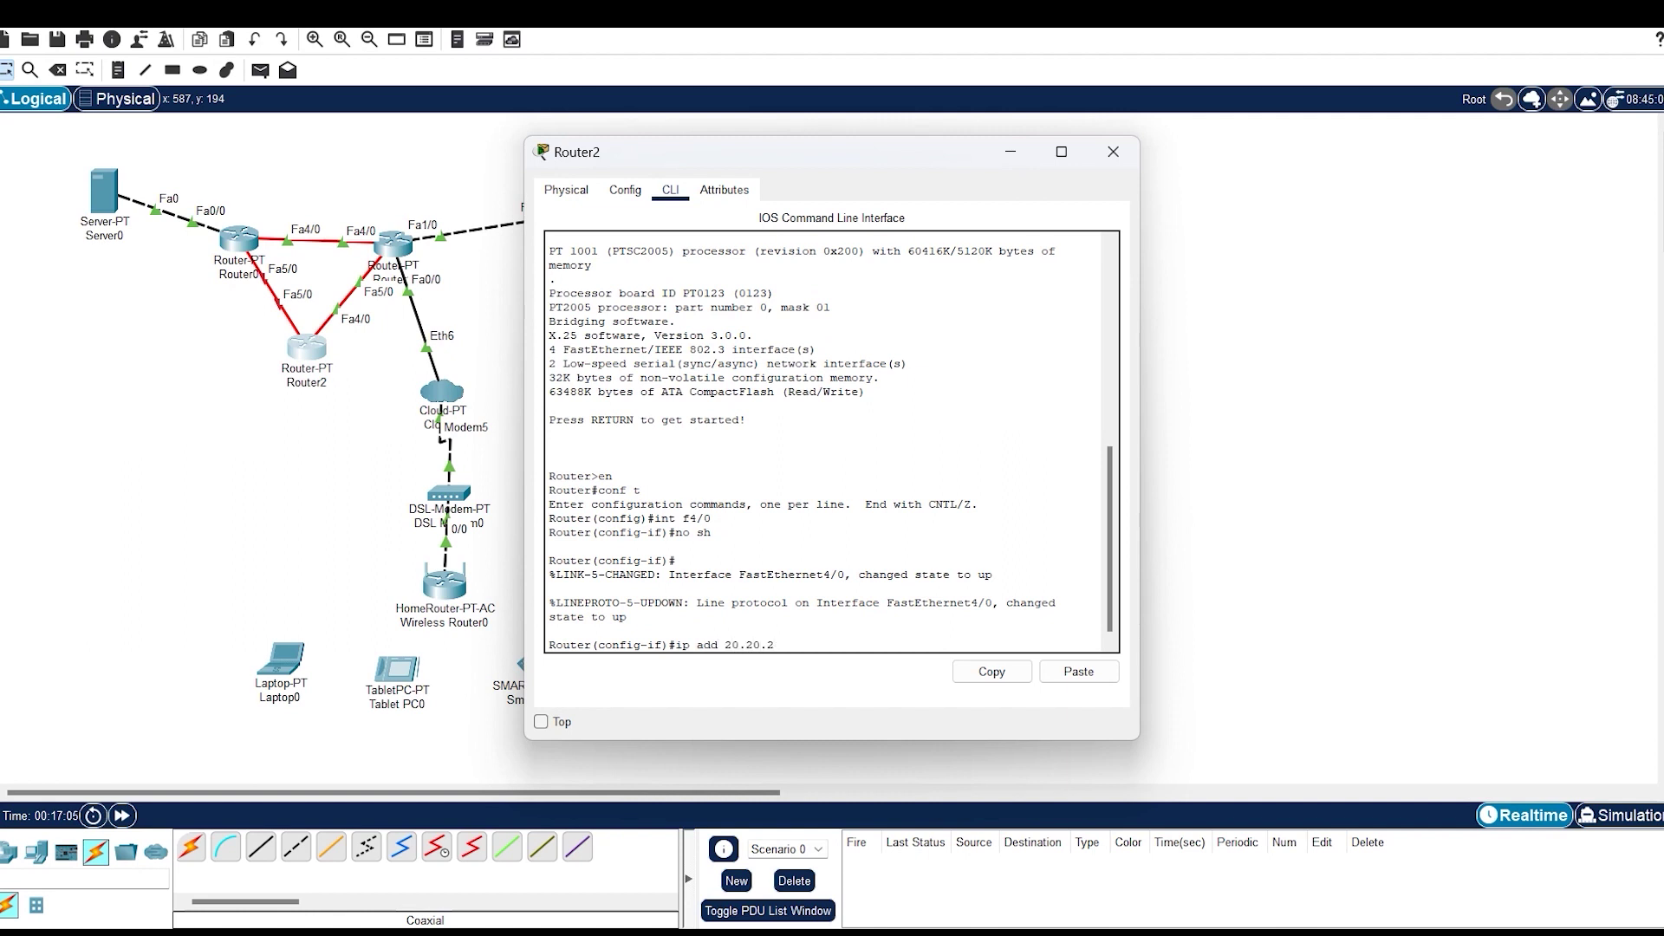
pyautogui.write('20.2 255.255.255.252')
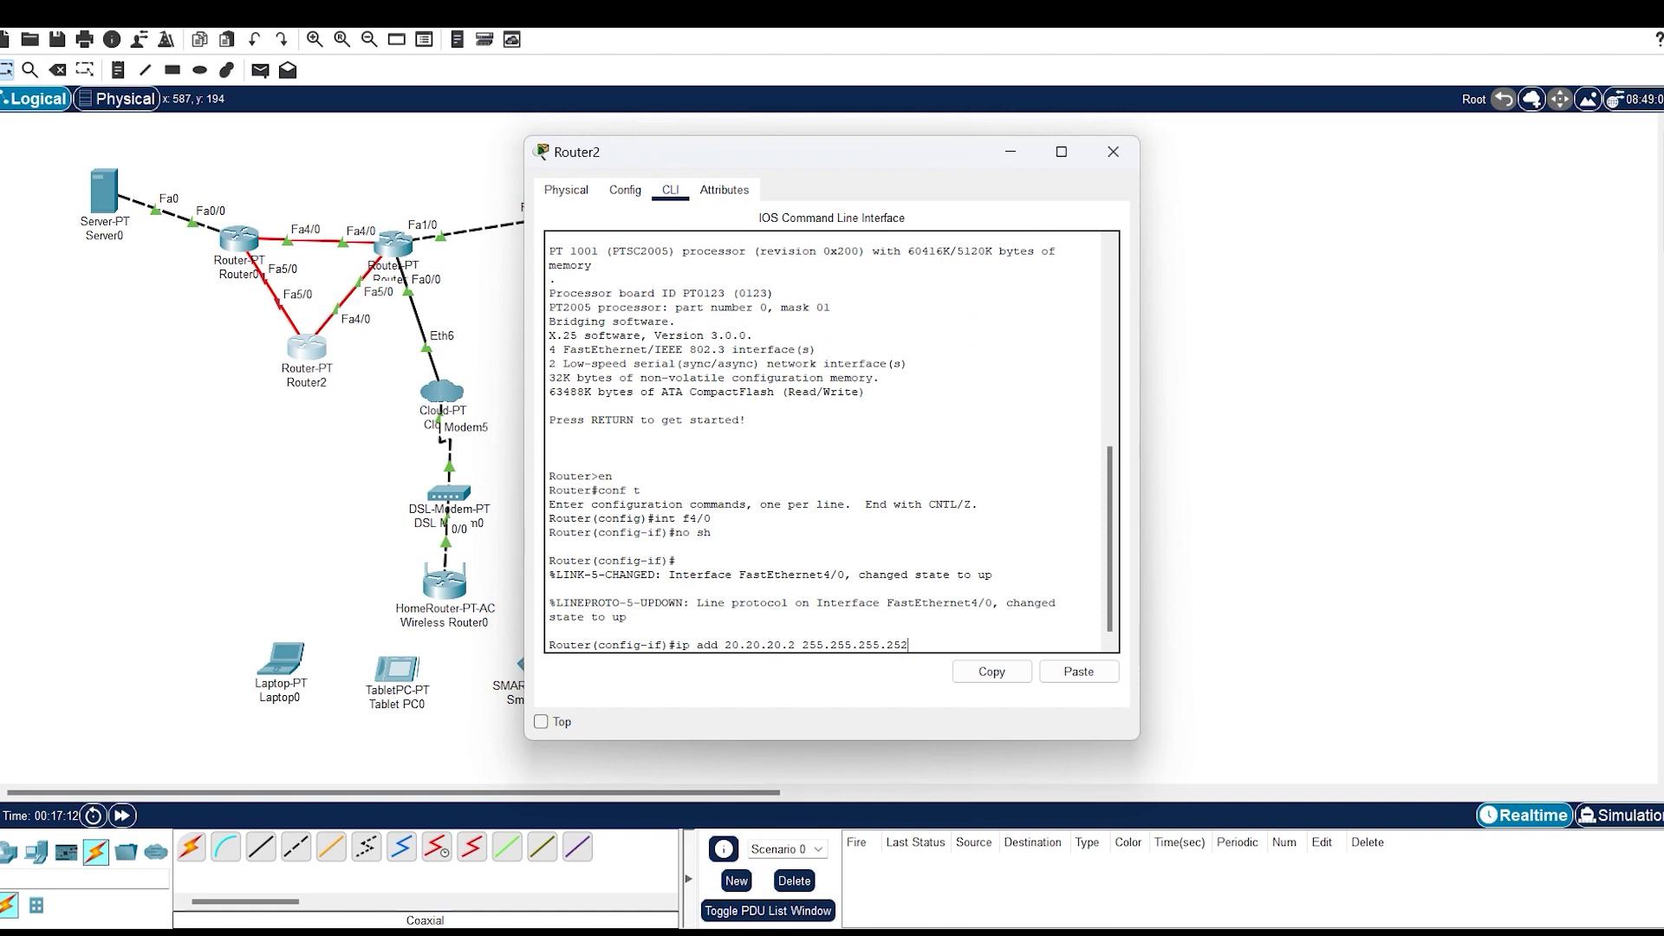
pyautogui.press('Return')
pyautogui.write('ex')
pyautogui.press('Return')
# Enter interface f5/0 on Router2 by editing the recalled int f4/0 command, and enable it with no shutdown
pyautogui.write('no sh')
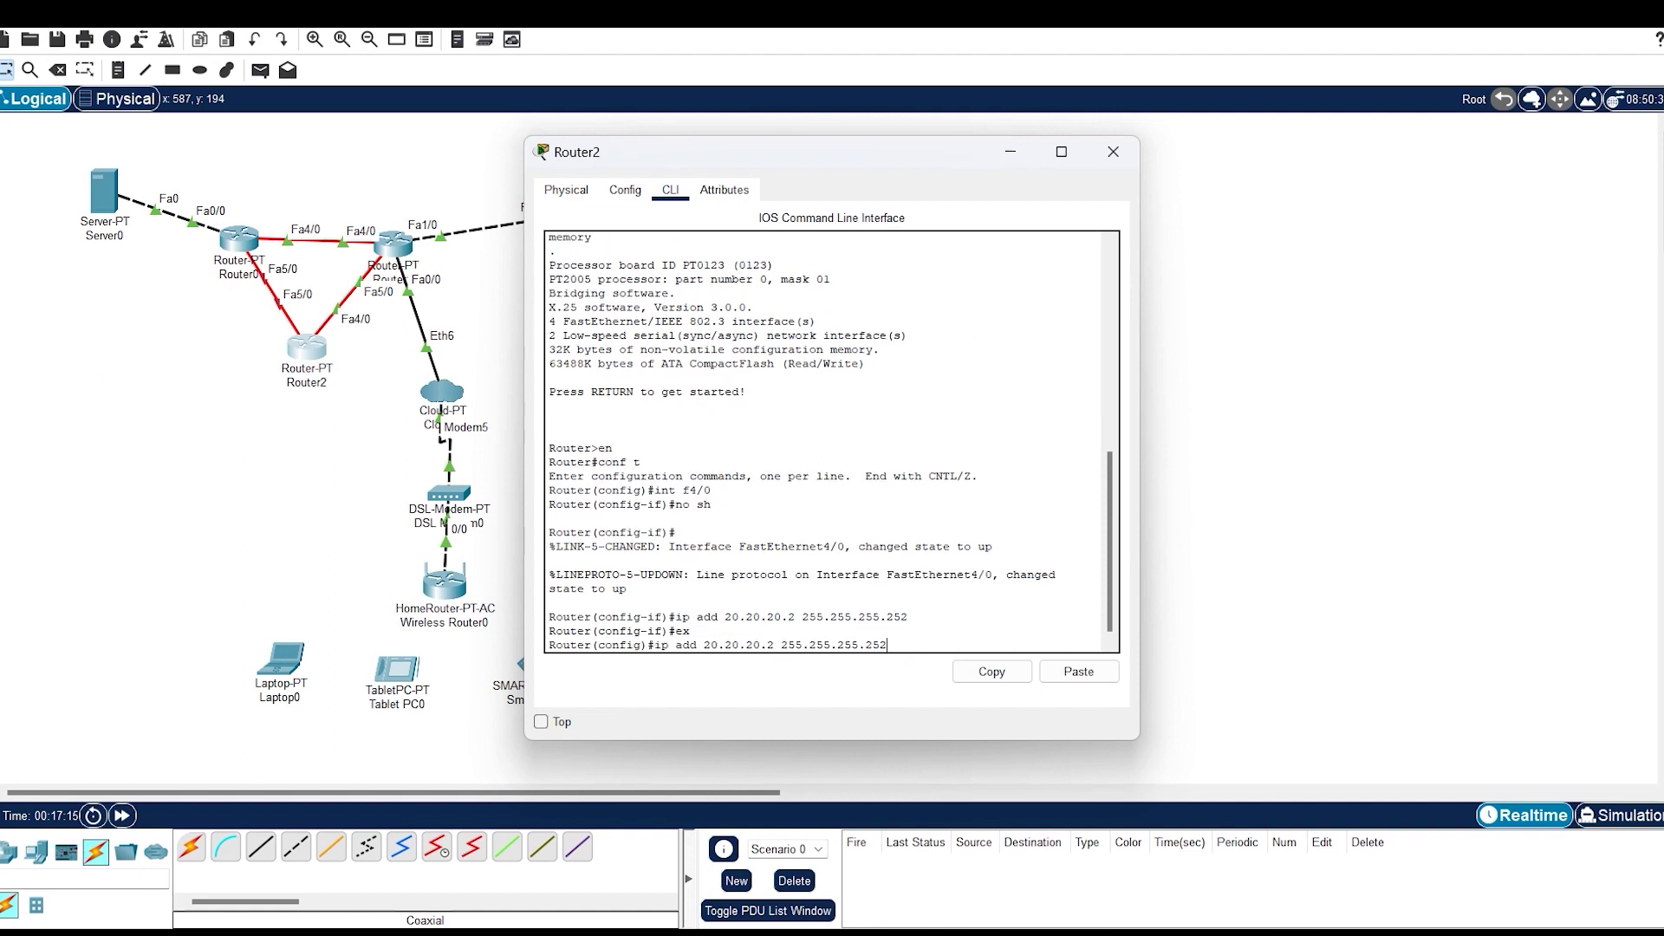
pyautogui.press('BackSpace')
pyautogui.press('BackSpace')
pyautogui.press('BackSpace')
pyautogui.press('BackSpace')
pyautogui.press('BackSpace')
pyautogui.write('int f4/0')
pyautogui.press('Right')
pyautogui.press('Right')
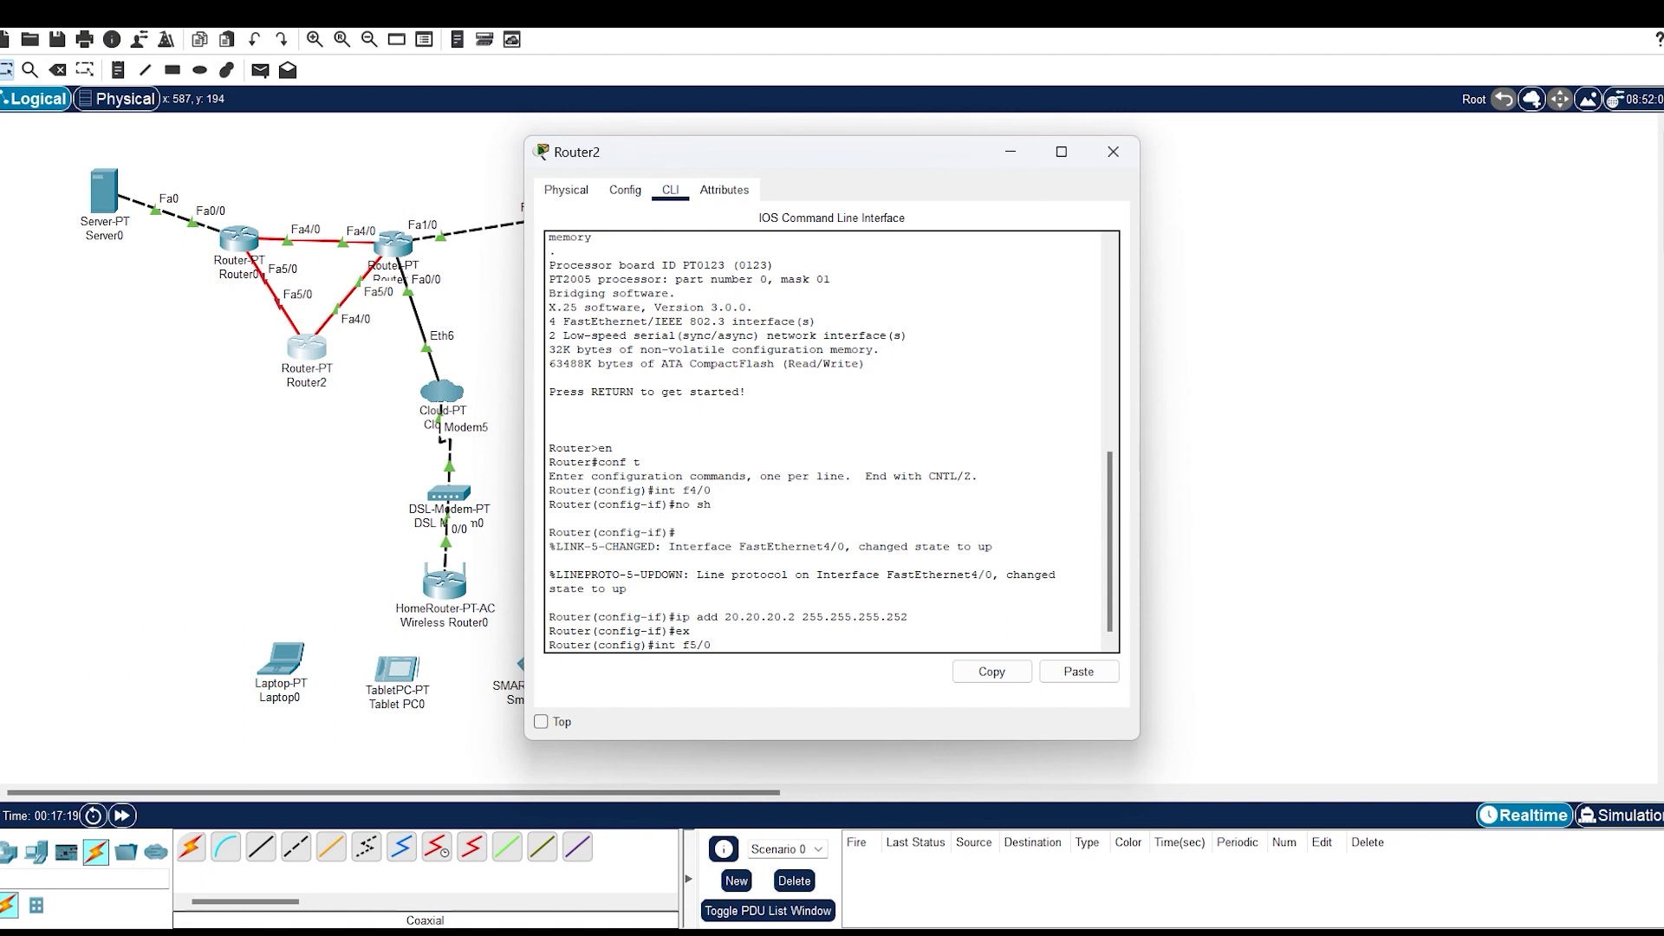
pyautogui.press('Return')
pyautogui.press('Up')
pyautogui.press('Up')
pyautogui.press('Up')
pyautogui.press('Up')
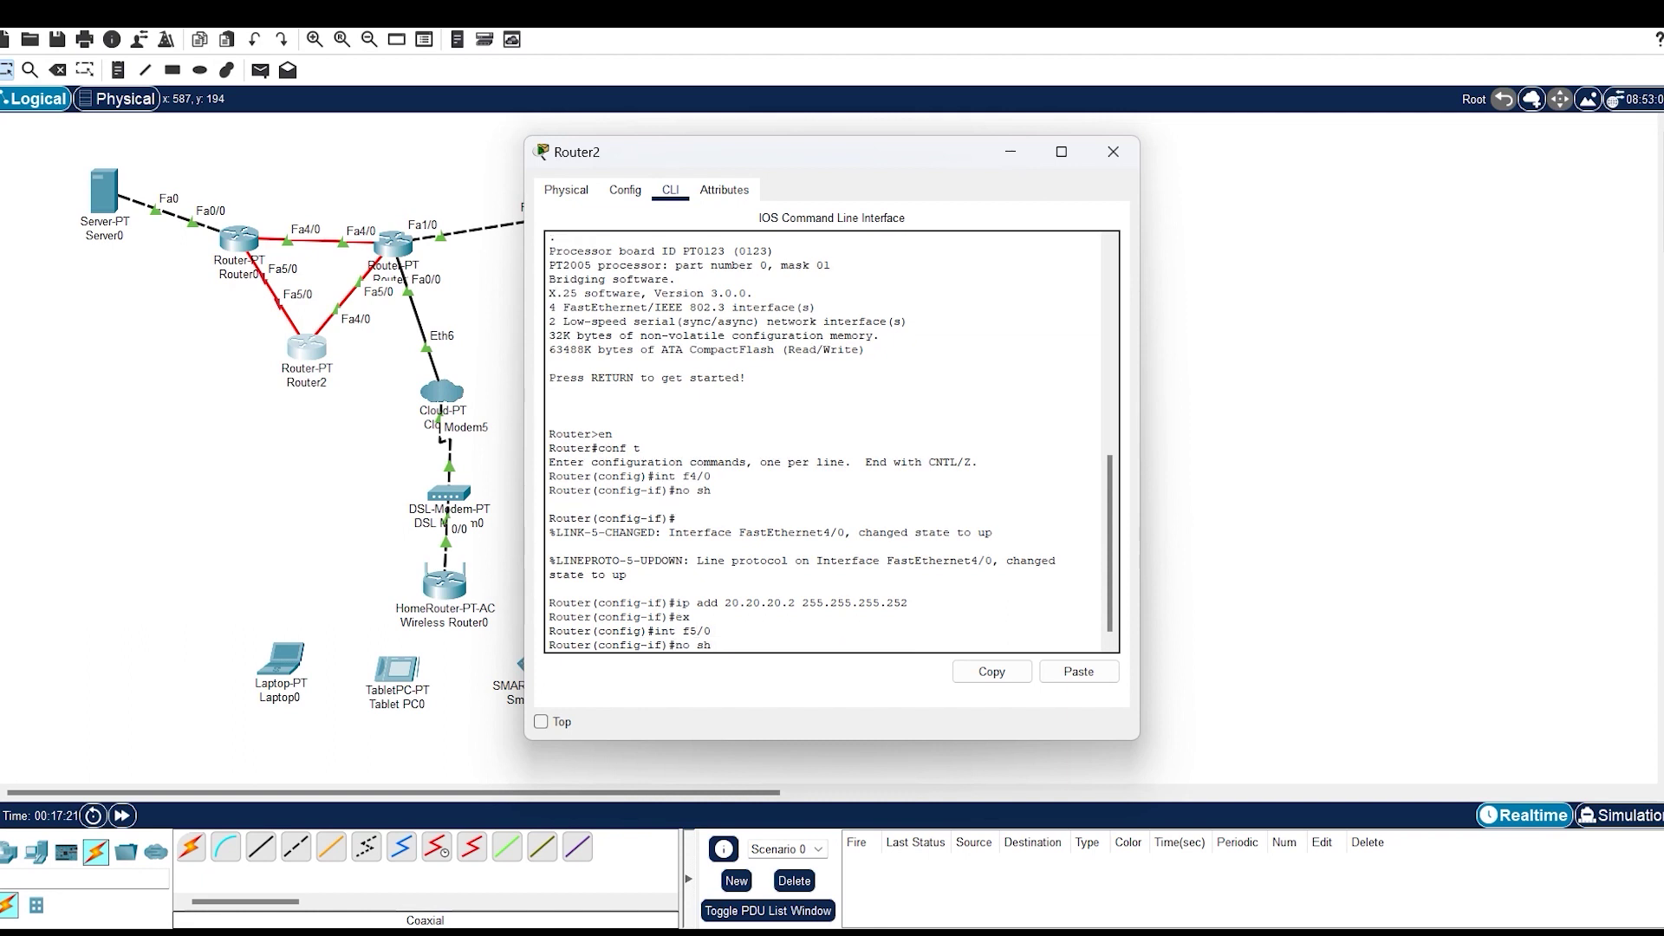
pyautogui.press('Return')
# Recall the ip add command, apply it to Router2's f5/0 as 30.30.30.2 255.255.255.252 and leave the interface configuration
pyautogui.press('Up')
pyautogui.press('Up')
pyautogui.press('Up')
pyautogui.press('Up')
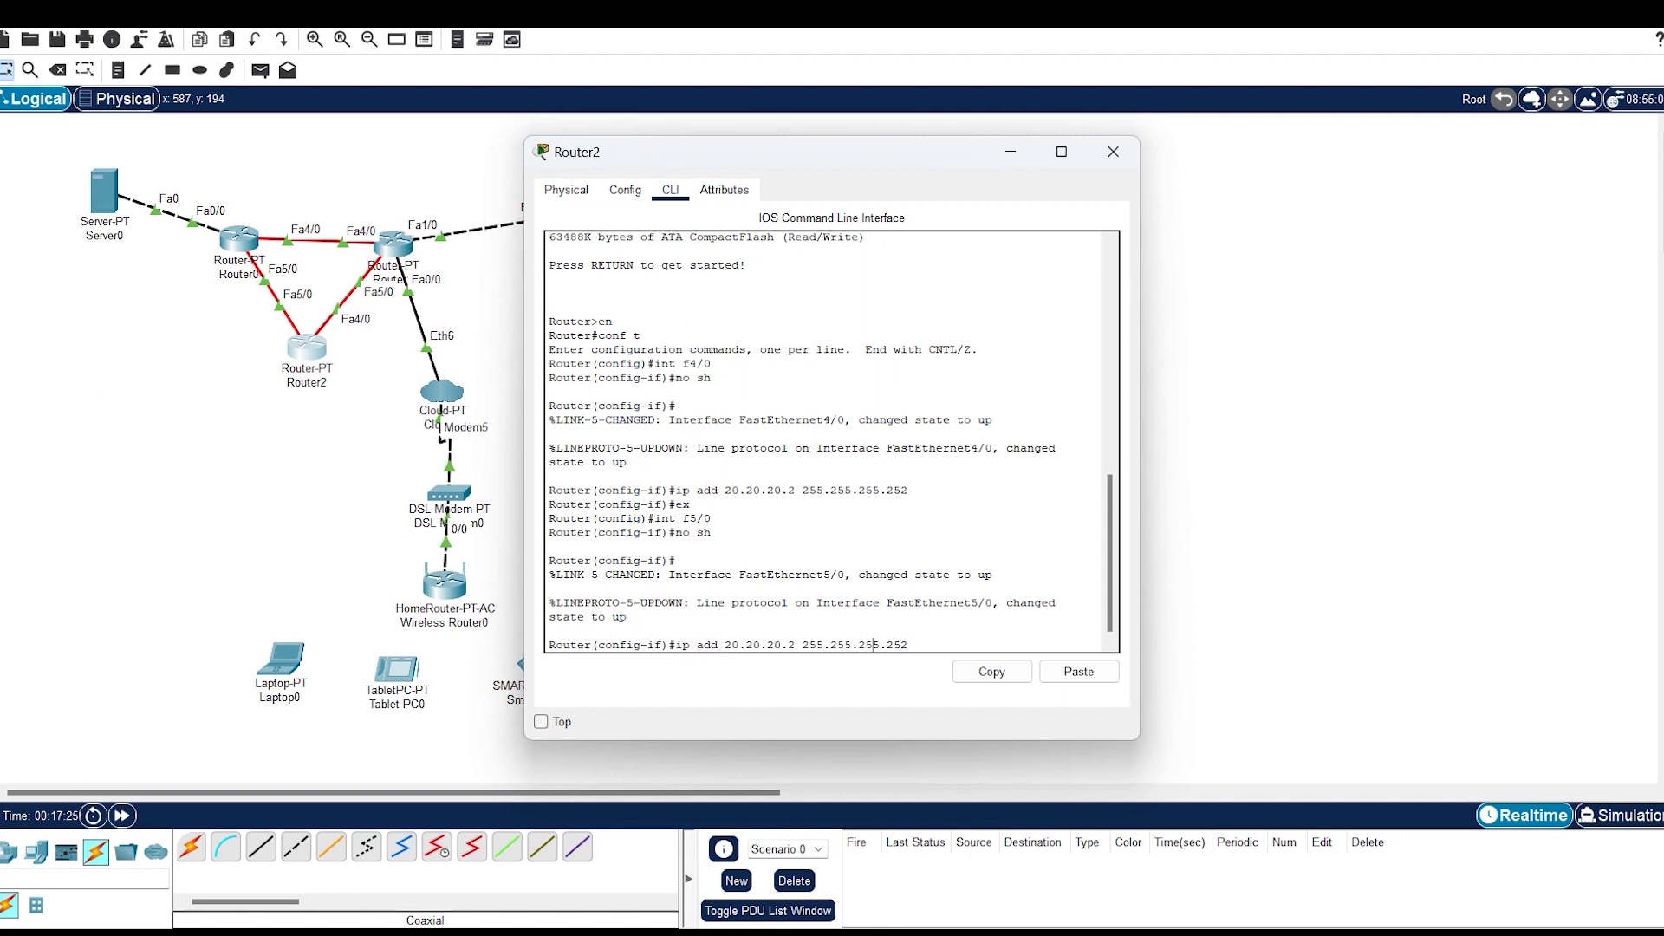
pyautogui.press('BackSpace')
pyautogui.write('3')
pyautogui.press('Return')
pyautogui.write('ex')
pyautogui.press('Return')
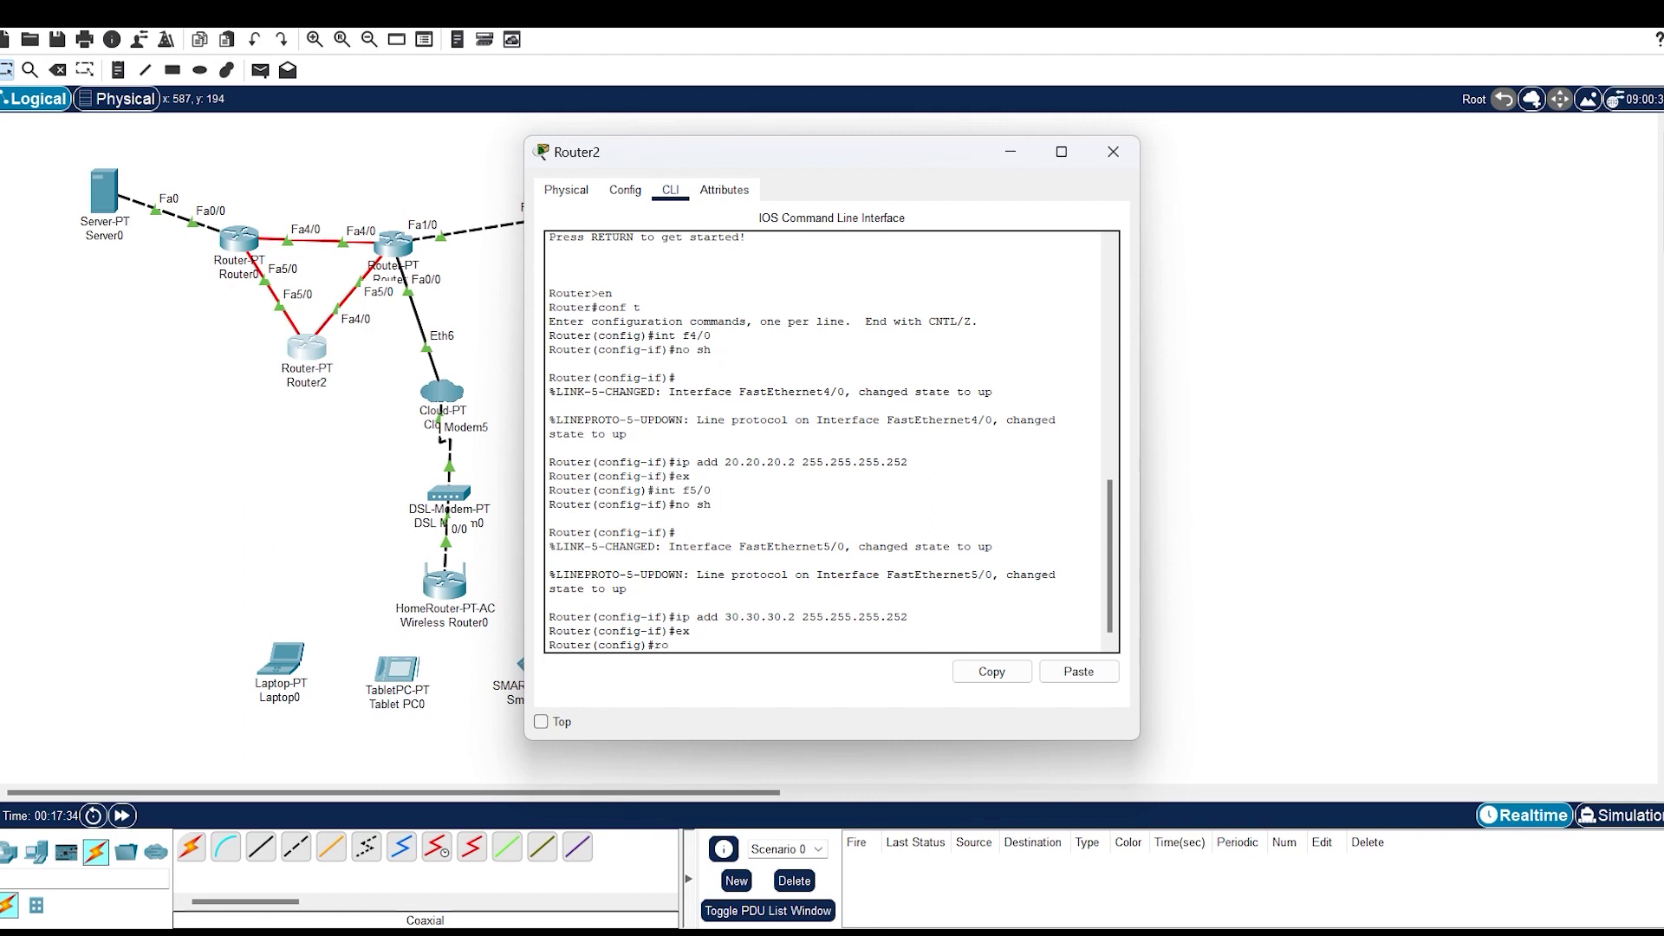
# Start RIP routing on Router2 and add networks 20.0.0.0 and 30.0.0.0
pyautogui.write('route rip')
pyautogui.press('Return')
pyautogui.write('net 20.0.0.0')
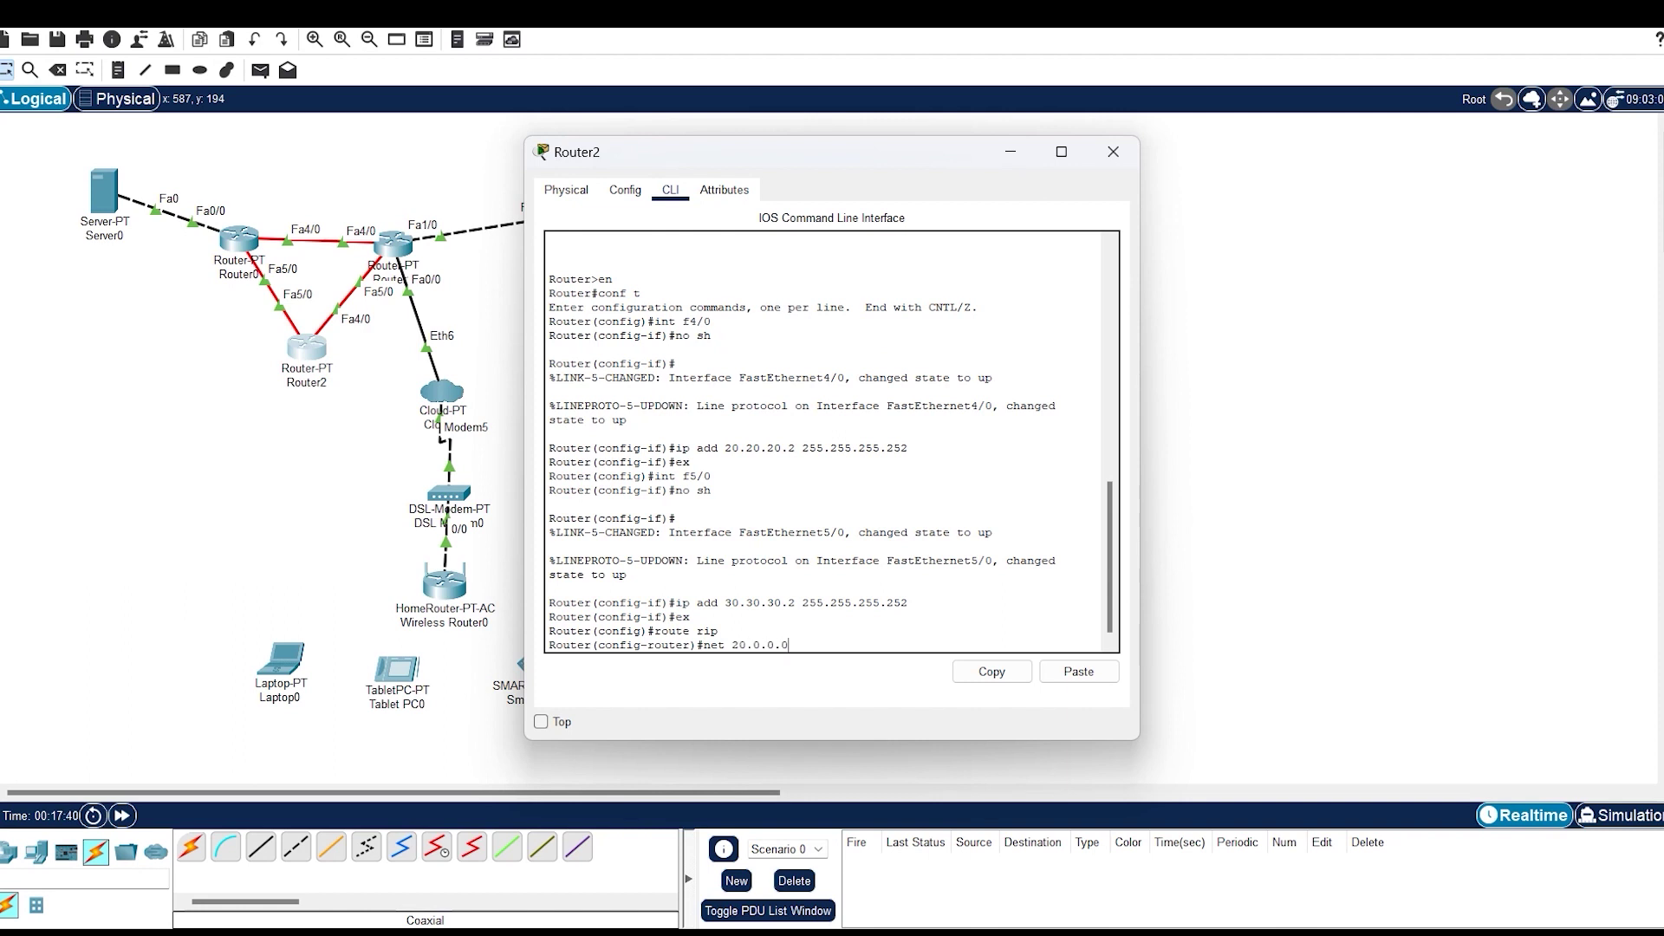
pyautogui.press('Return')
pyautogui.write('ne')
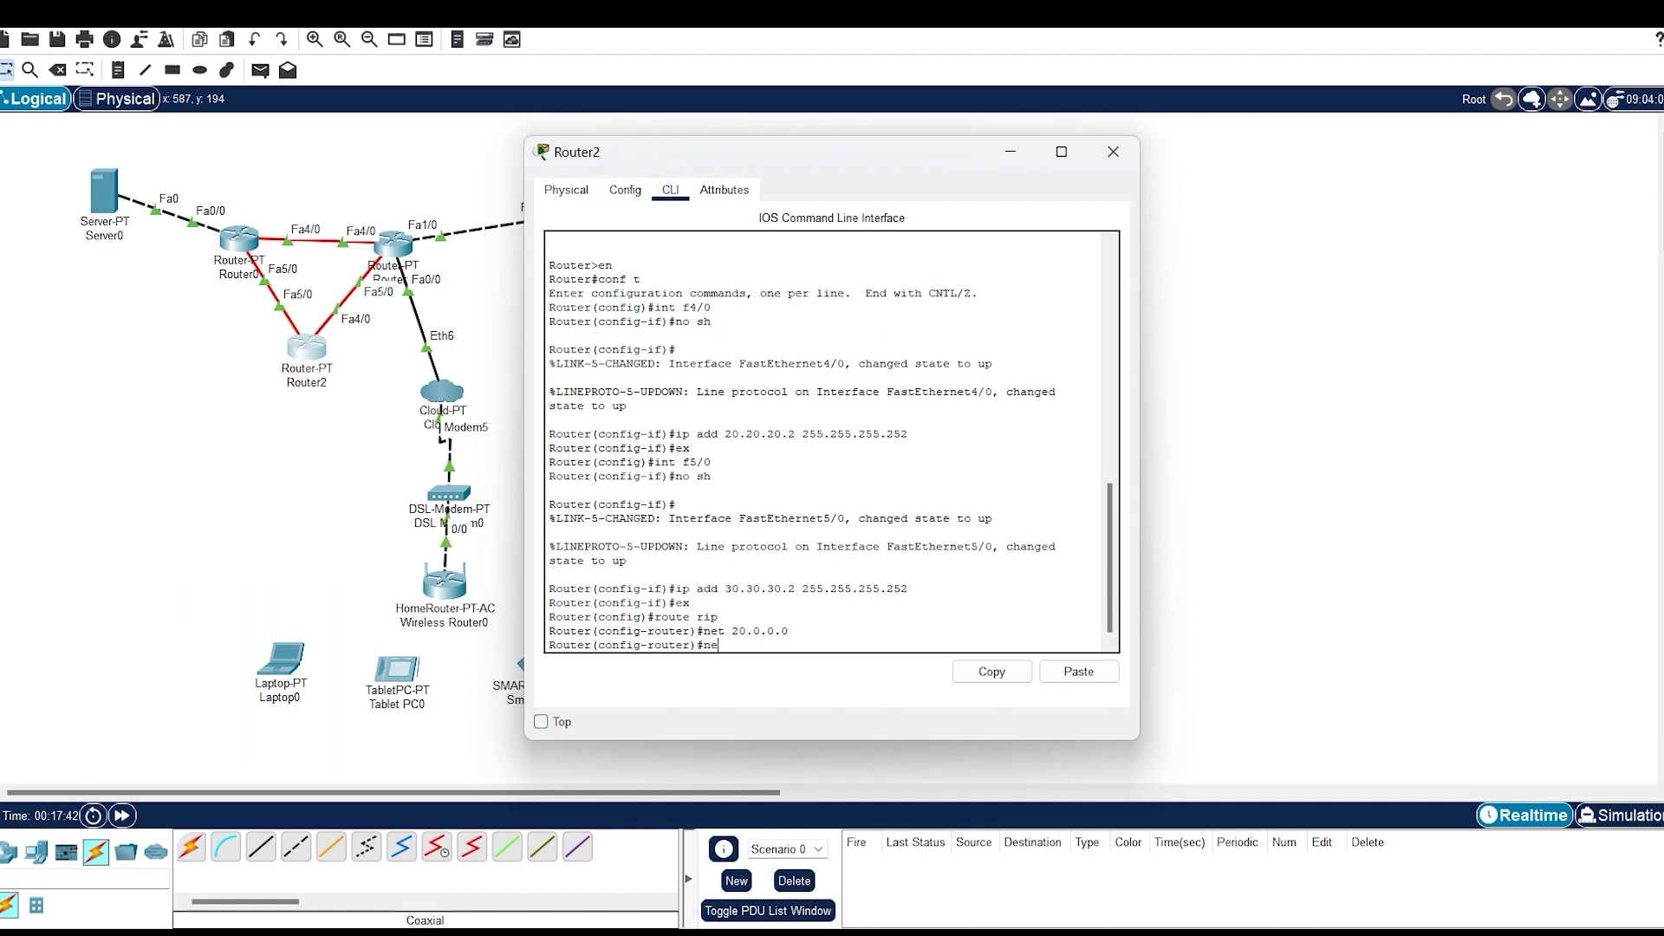
pyautogui.write('t 30.0.0.0')
pyautogui.press('Return')
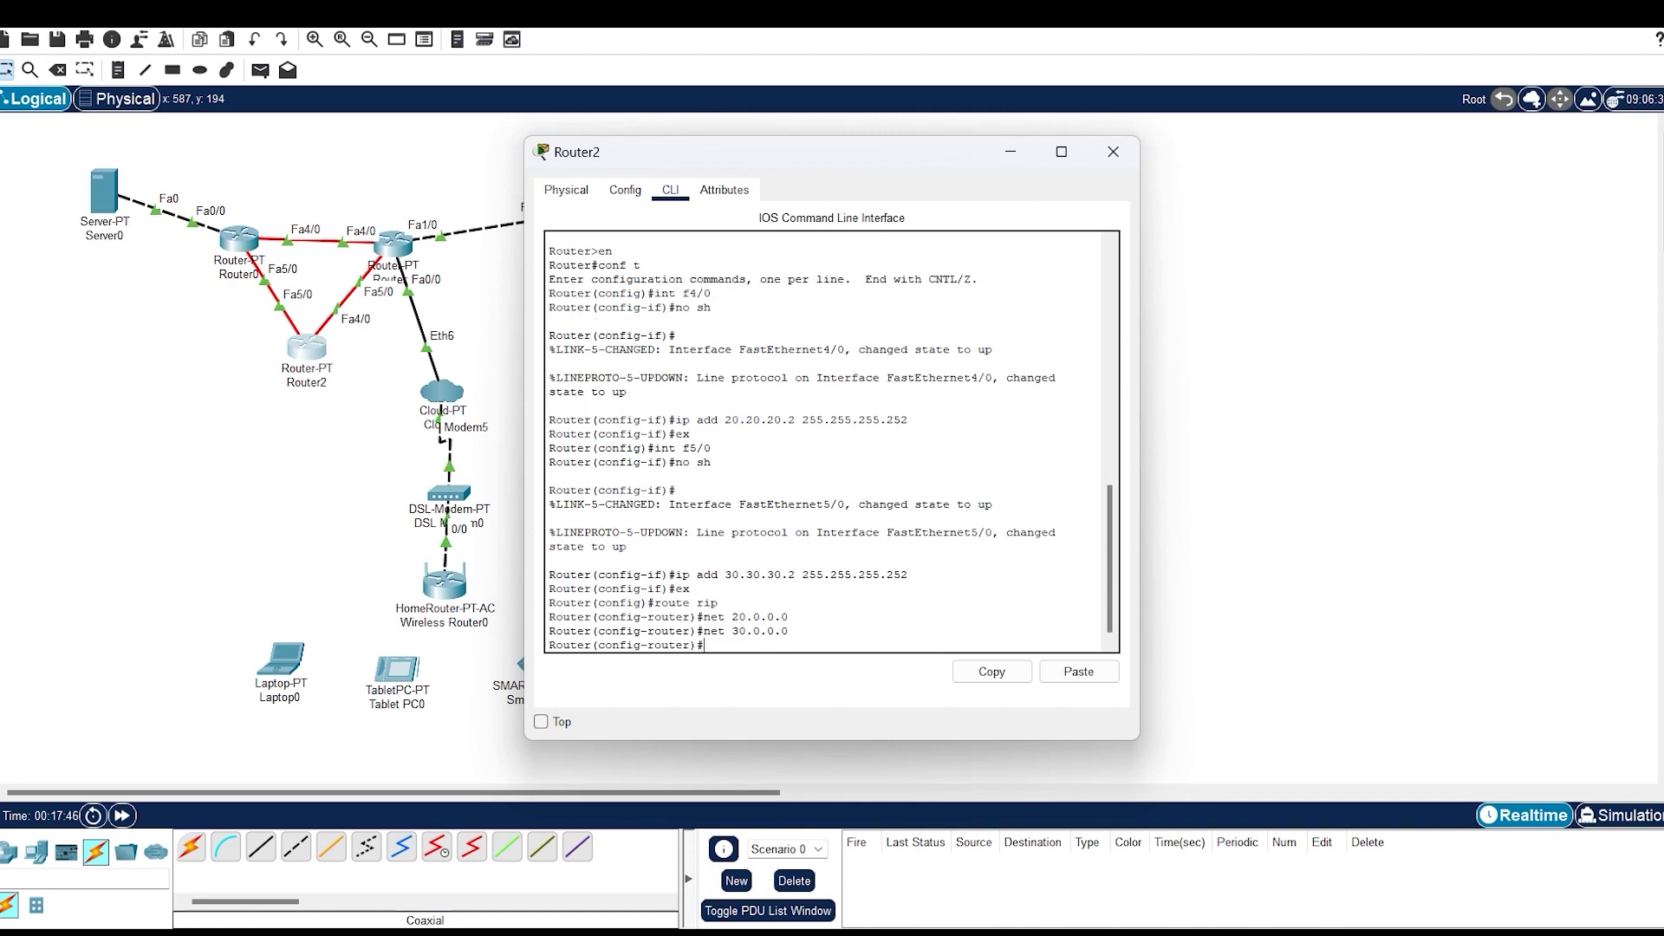
# Save Router2's configuration with do wr and minimize its window
pyautogui.write('do wr')
pyautogui.press('Return')
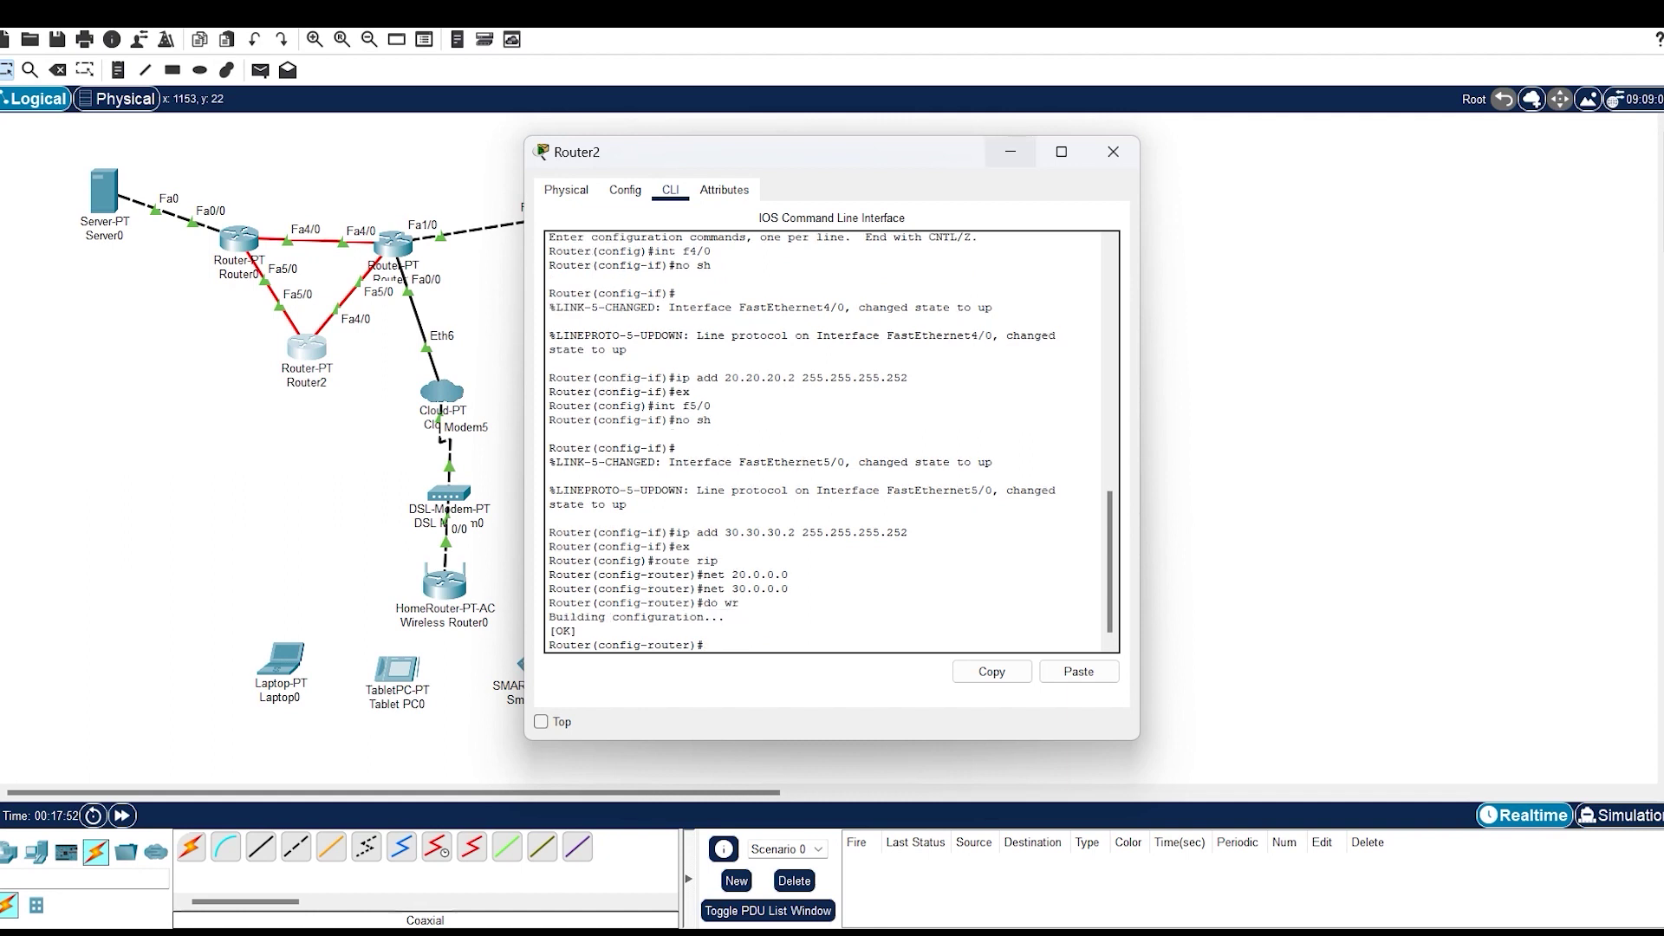
pyautogui.click(1010, 151)
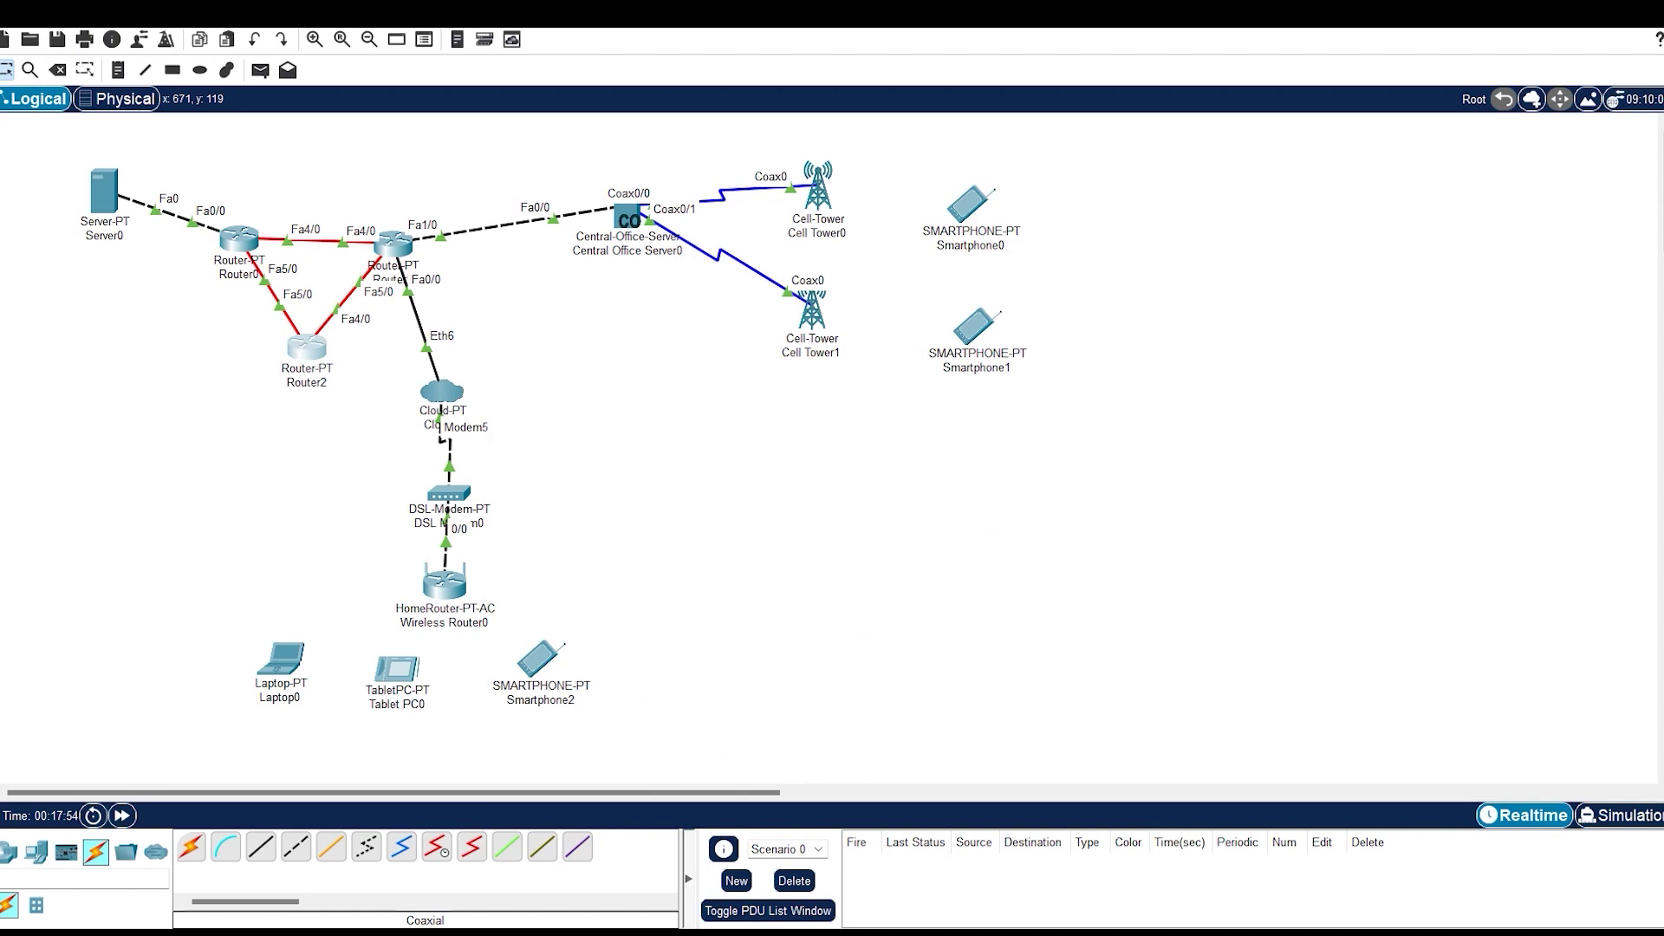
# Set Central Office Server0's Backbone interface to static addressing with IPv4 address 172.34.5.2 and subnet mask 255.255.255.0
pyautogui.click(628, 216)
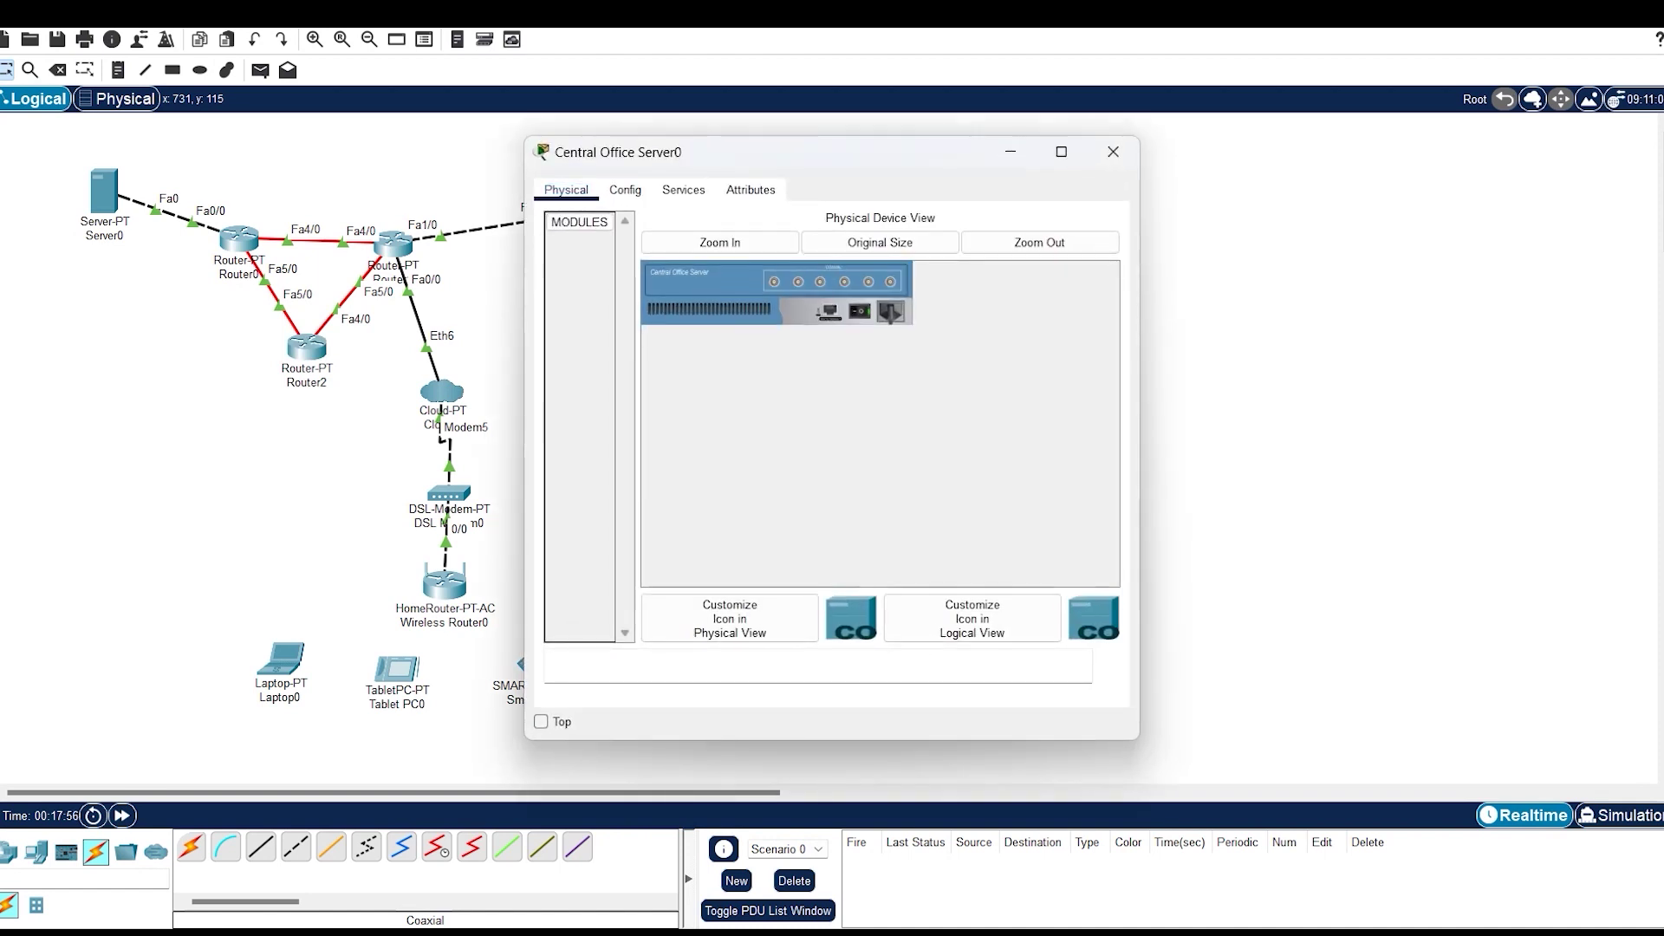
pyautogui.click(624, 190)
pyautogui.click(605, 299)
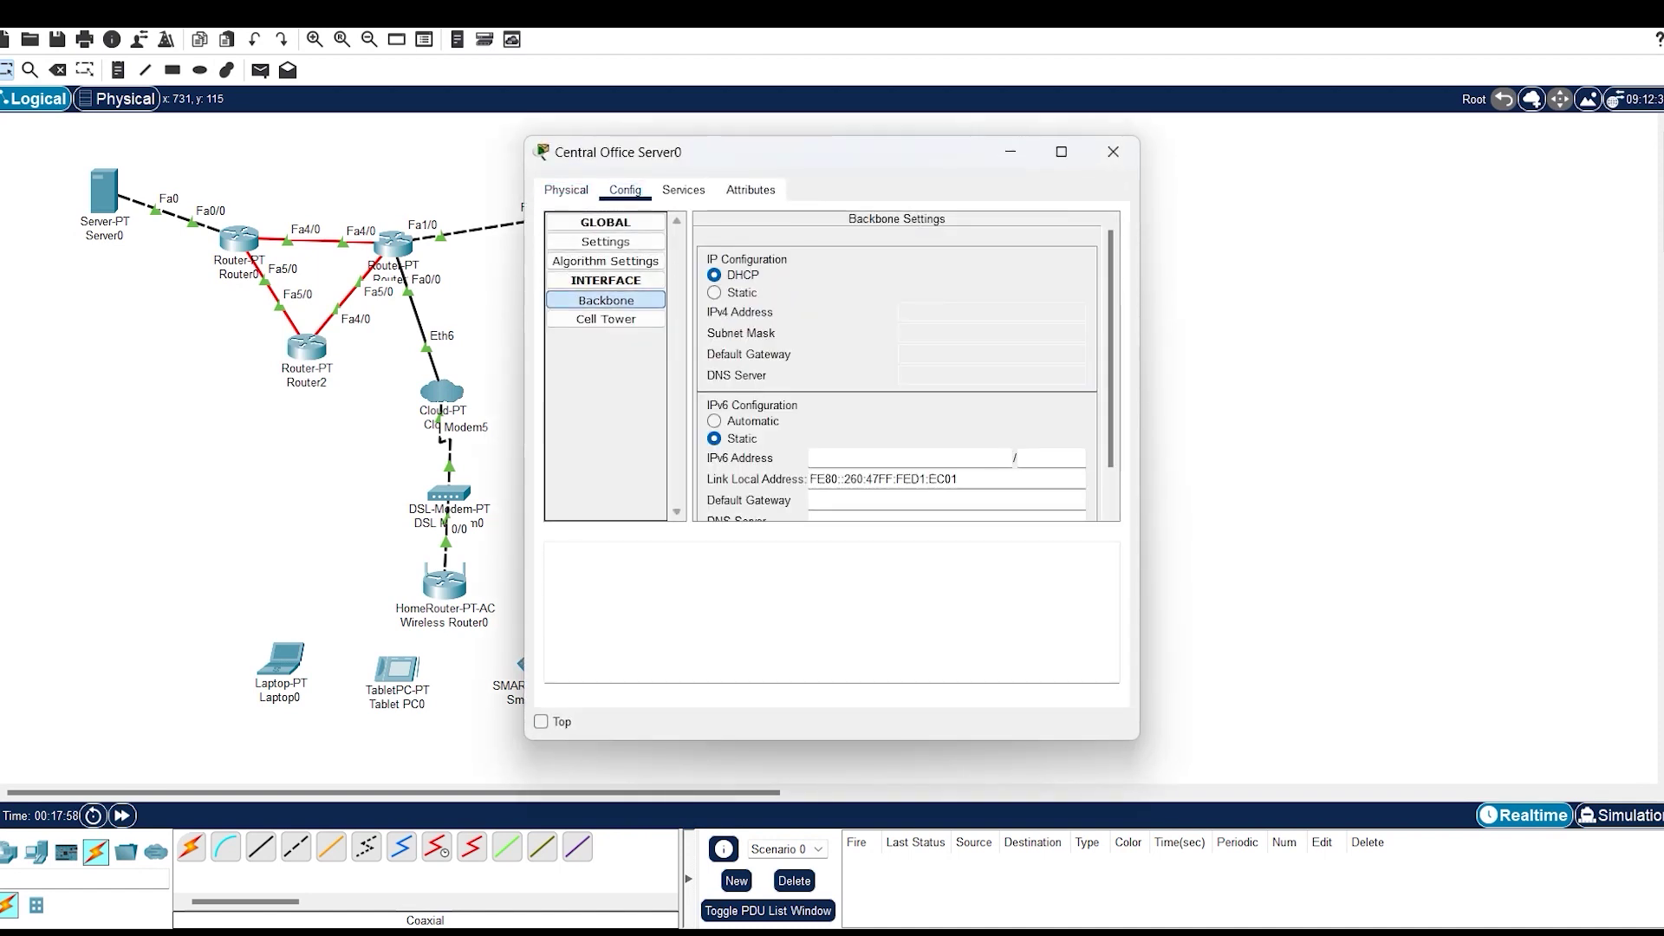
pyautogui.click(737, 292)
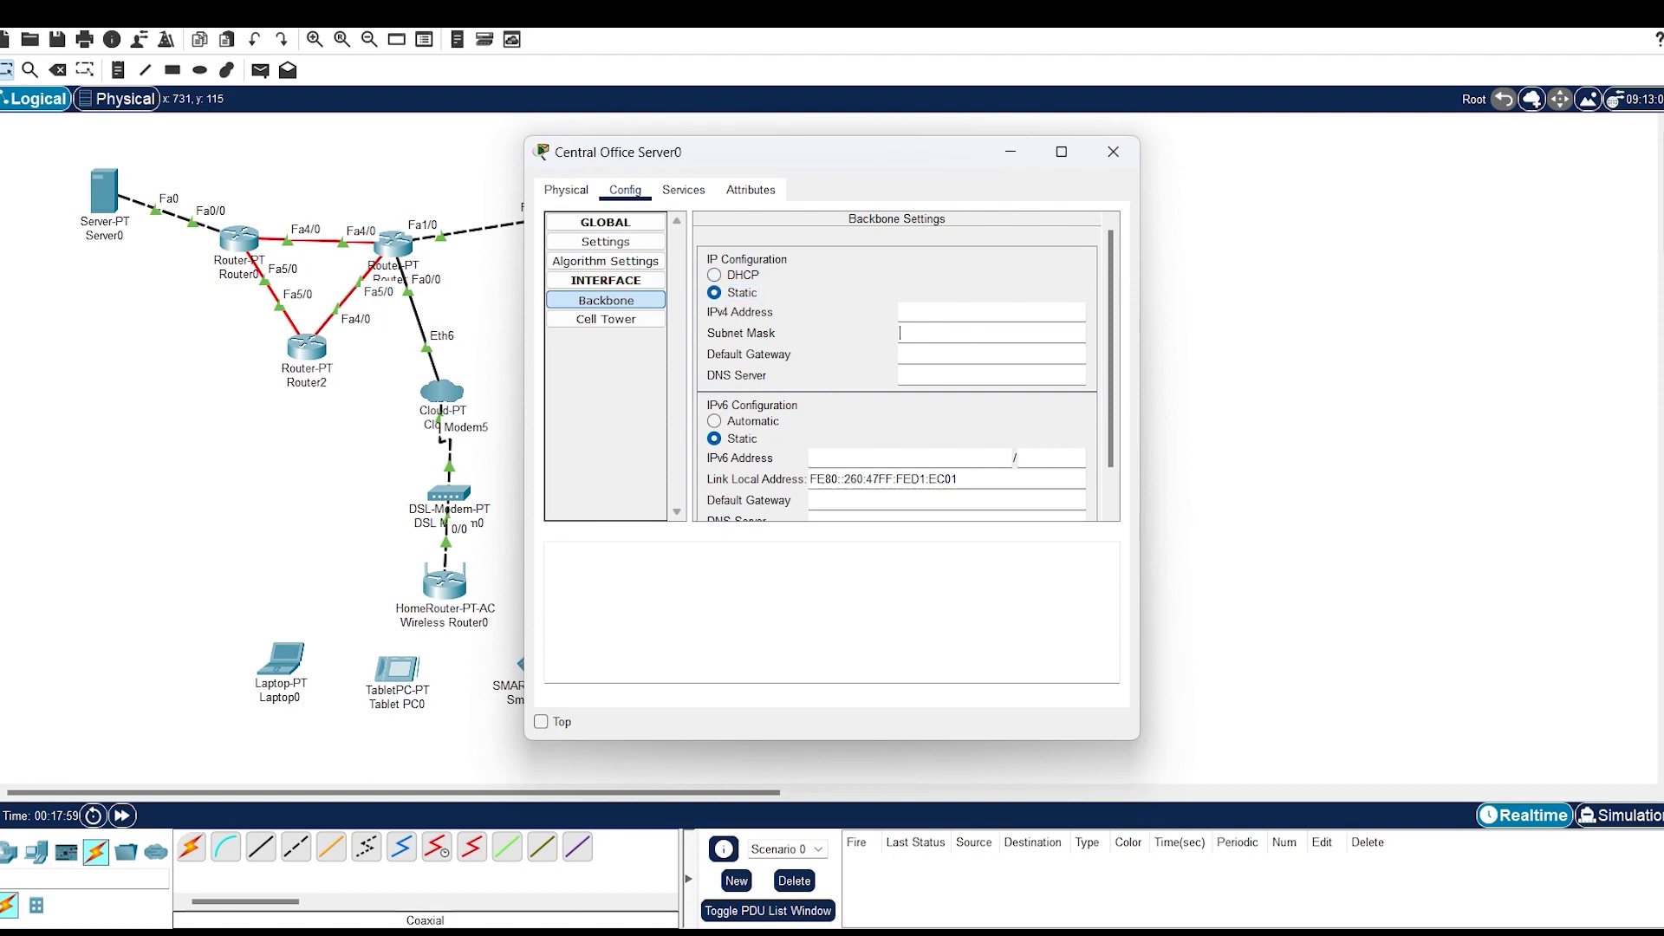
pyautogui.write('172.34.5.2')
pyautogui.press('Tab')
pyautogui.press('BackSpace')
pyautogui.press('BackSpace')
pyautogui.press('BackSpace')
pyautogui.write('255.0')
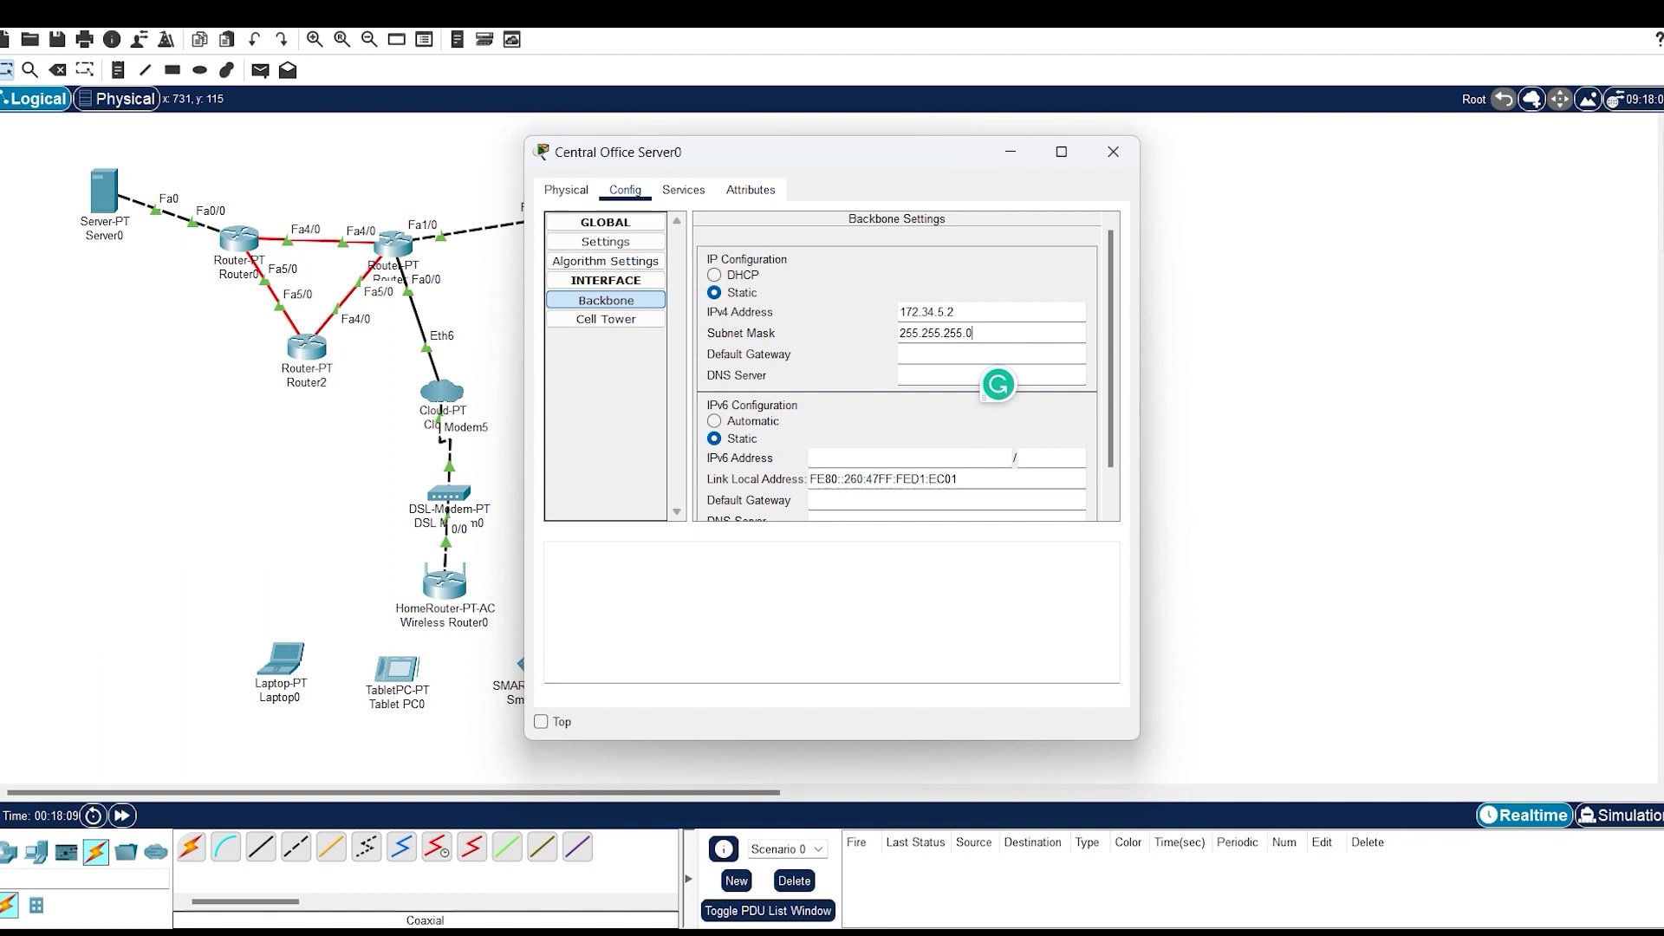
# Set the Backbone's default gateway to 172.34.5.1 and DNS server to 8.8.8.8, and open the Cell Tower interface settings
pyautogui.click(990, 354)
pyautogui.write('172.34.')
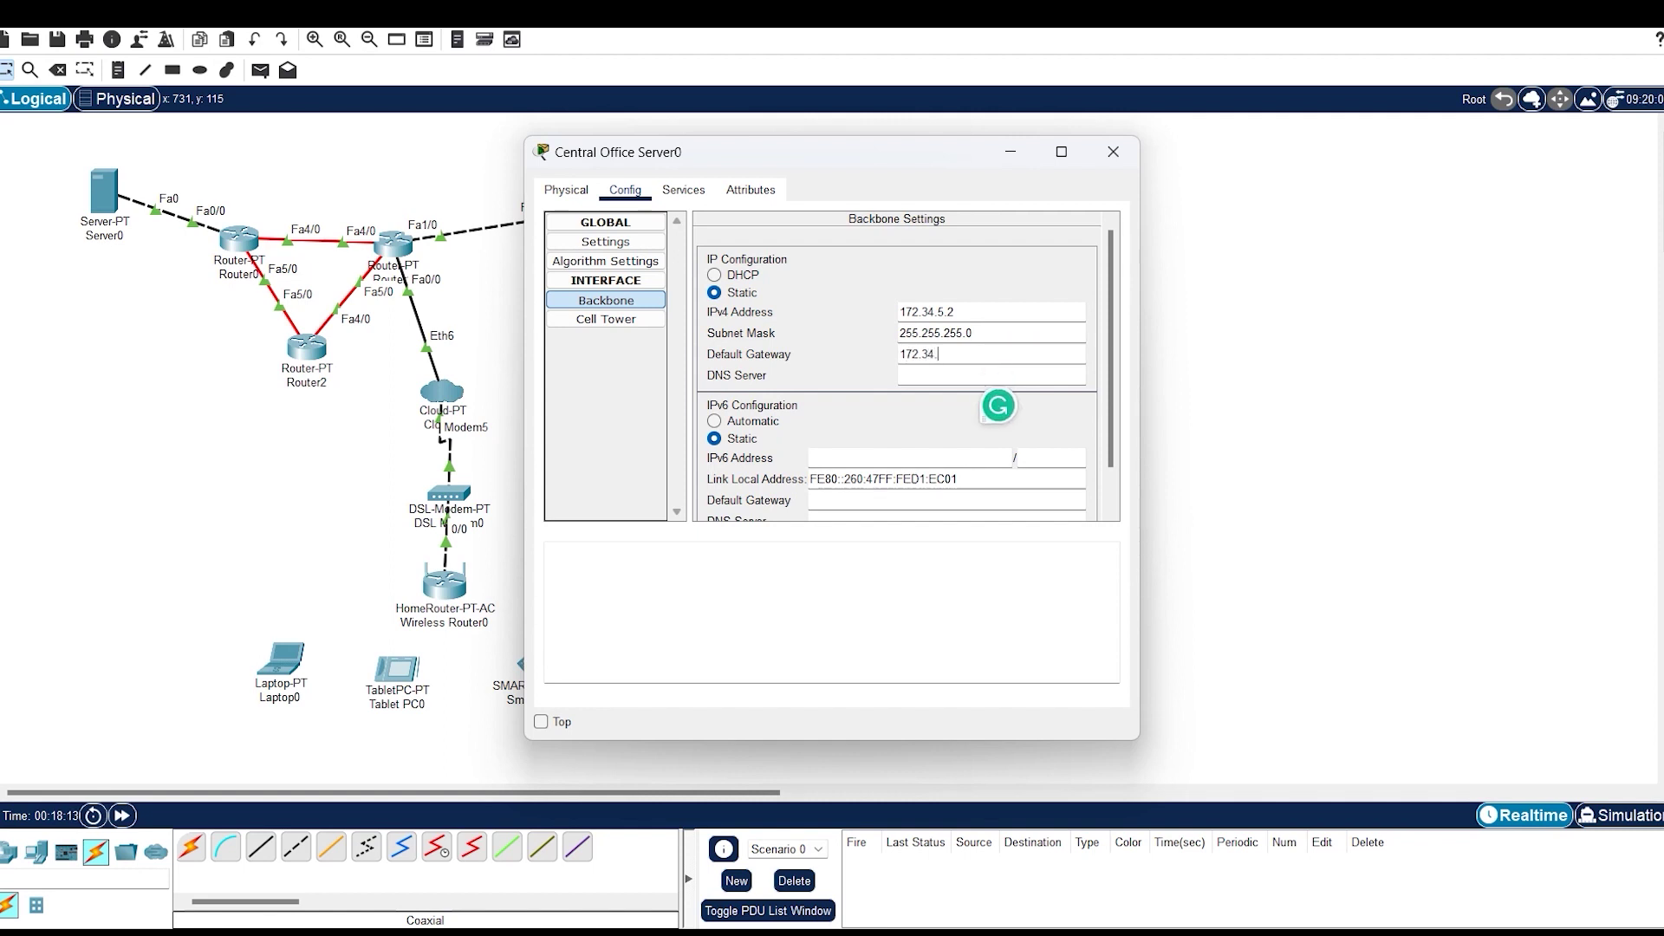
pyautogui.write('5.1')
pyautogui.click(990, 374)
pyautogui.write('8')
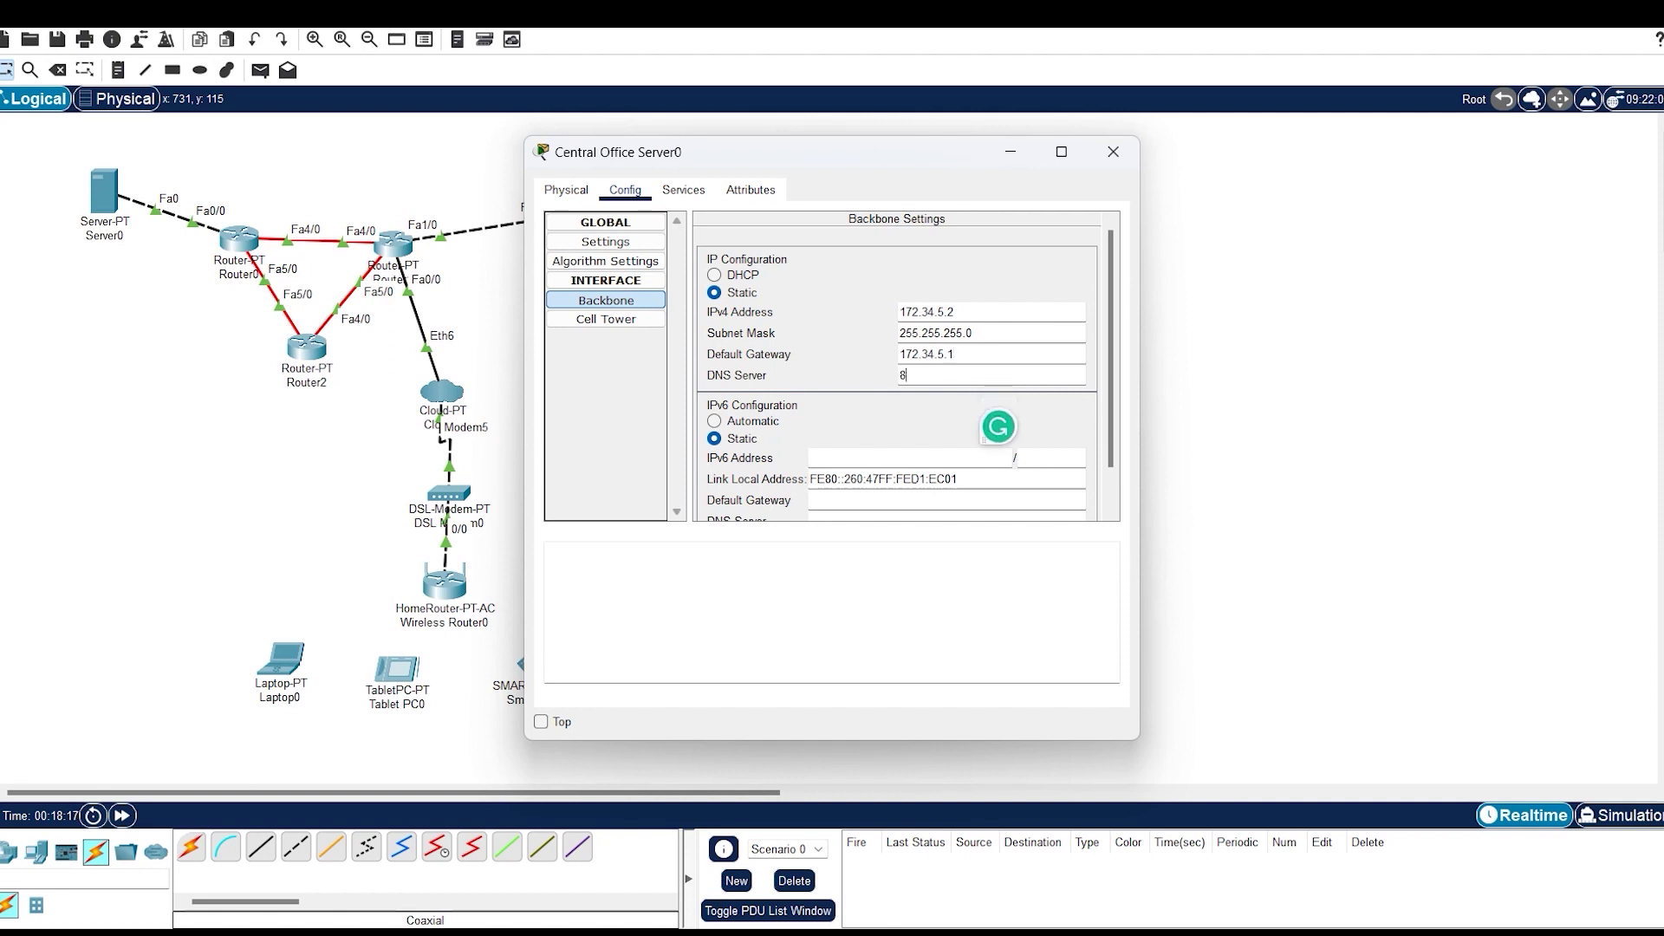
pyautogui.write('.8.8.8')
pyautogui.click(606, 319)
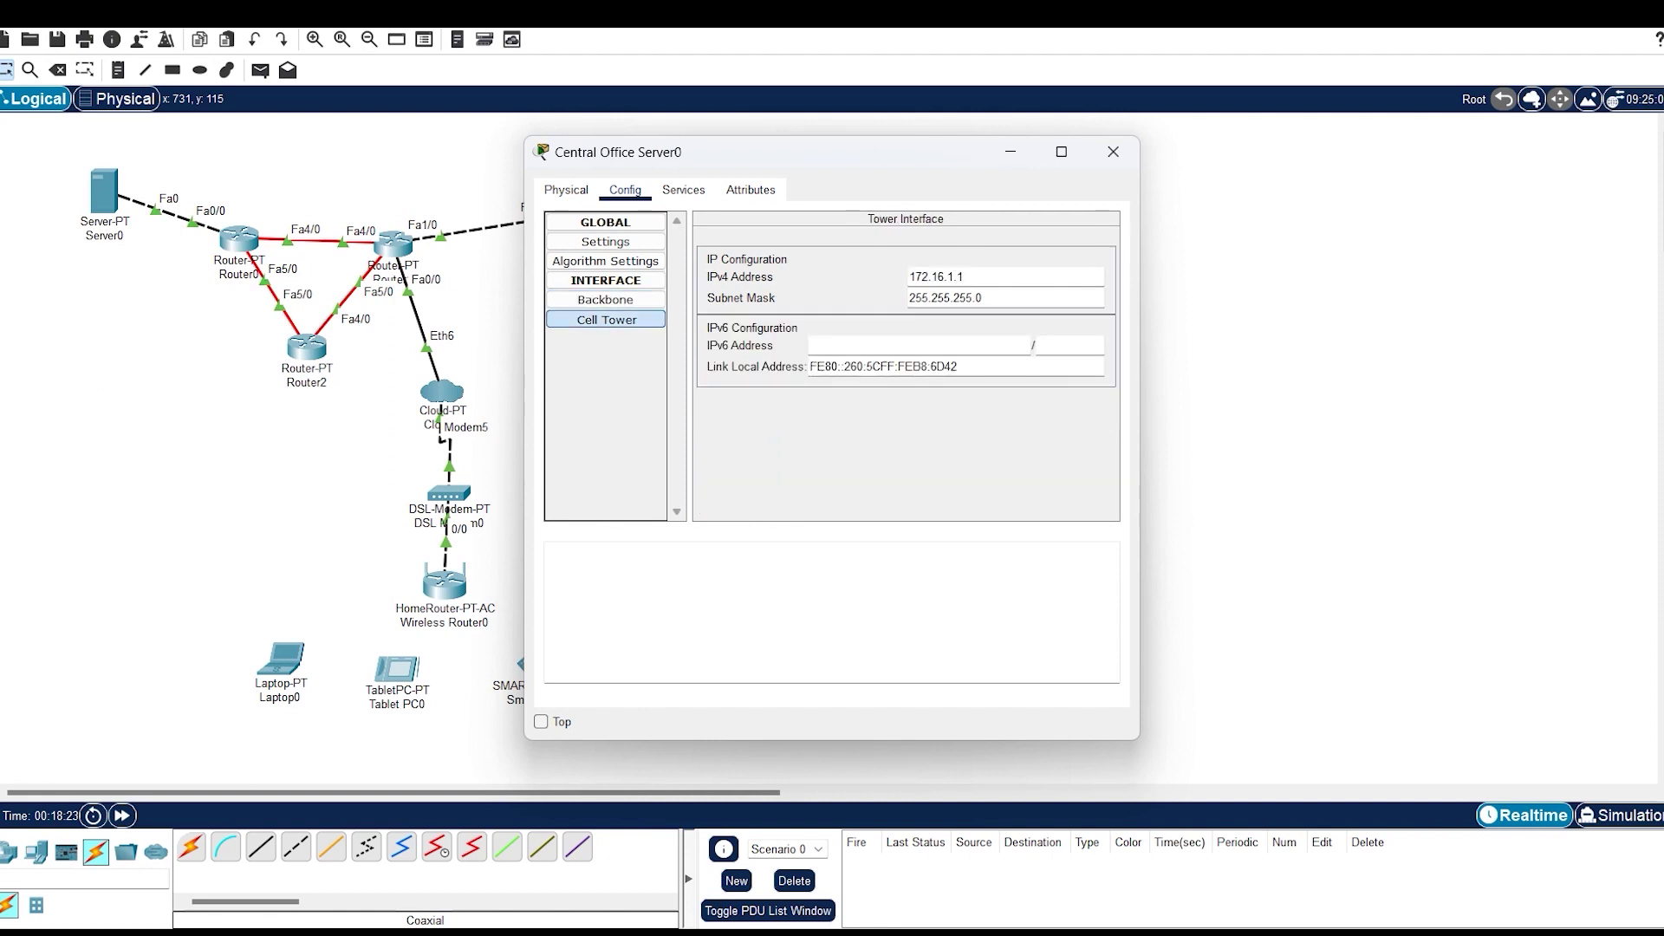
# Set the Cell Tower interface's IPv4 address to 192.168.2.2 and close Central Office Server0
pyautogui.click(963, 276)
pyautogui.press('BackSpace')
pyautogui.press('BackSpace')
pyautogui.press('BackSpace')
pyautogui.press('BackSpace')
pyautogui.press('BackSpace')
pyautogui.press('BackSpace')
pyautogui.press('BackSpace')
pyautogui.press('BackSpace')
pyautogui.press('BackSpace')
pyautogui.press('BackSpace')
pyautogui.write('192.168.2.2')
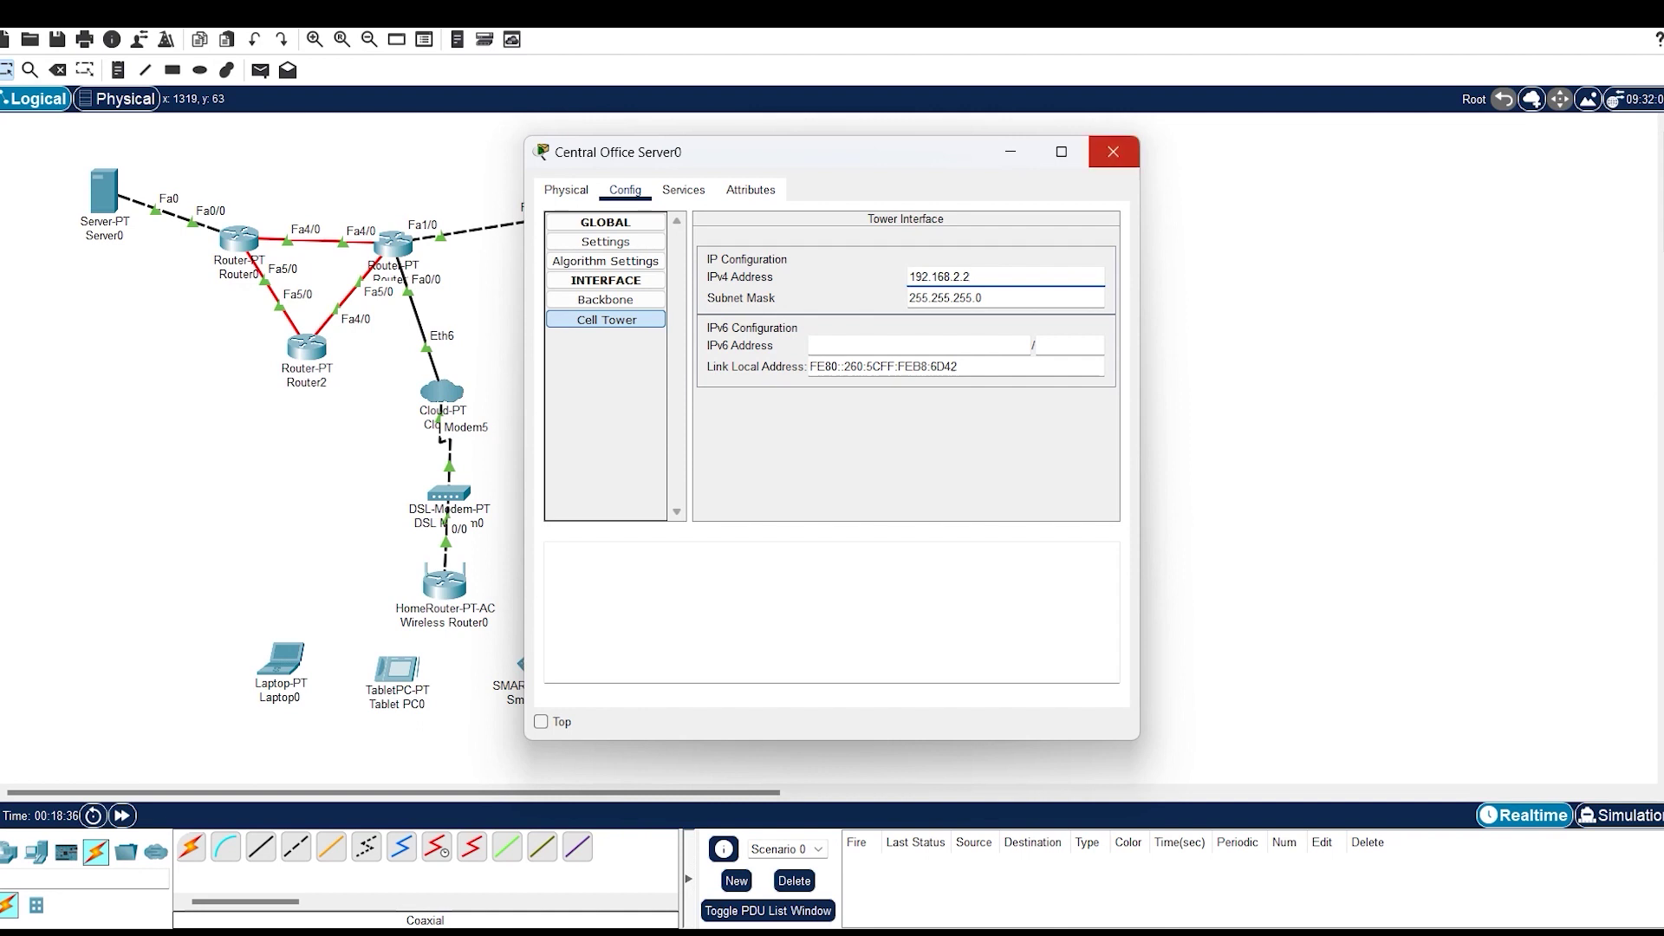
pyautogui.click(1113, 151)
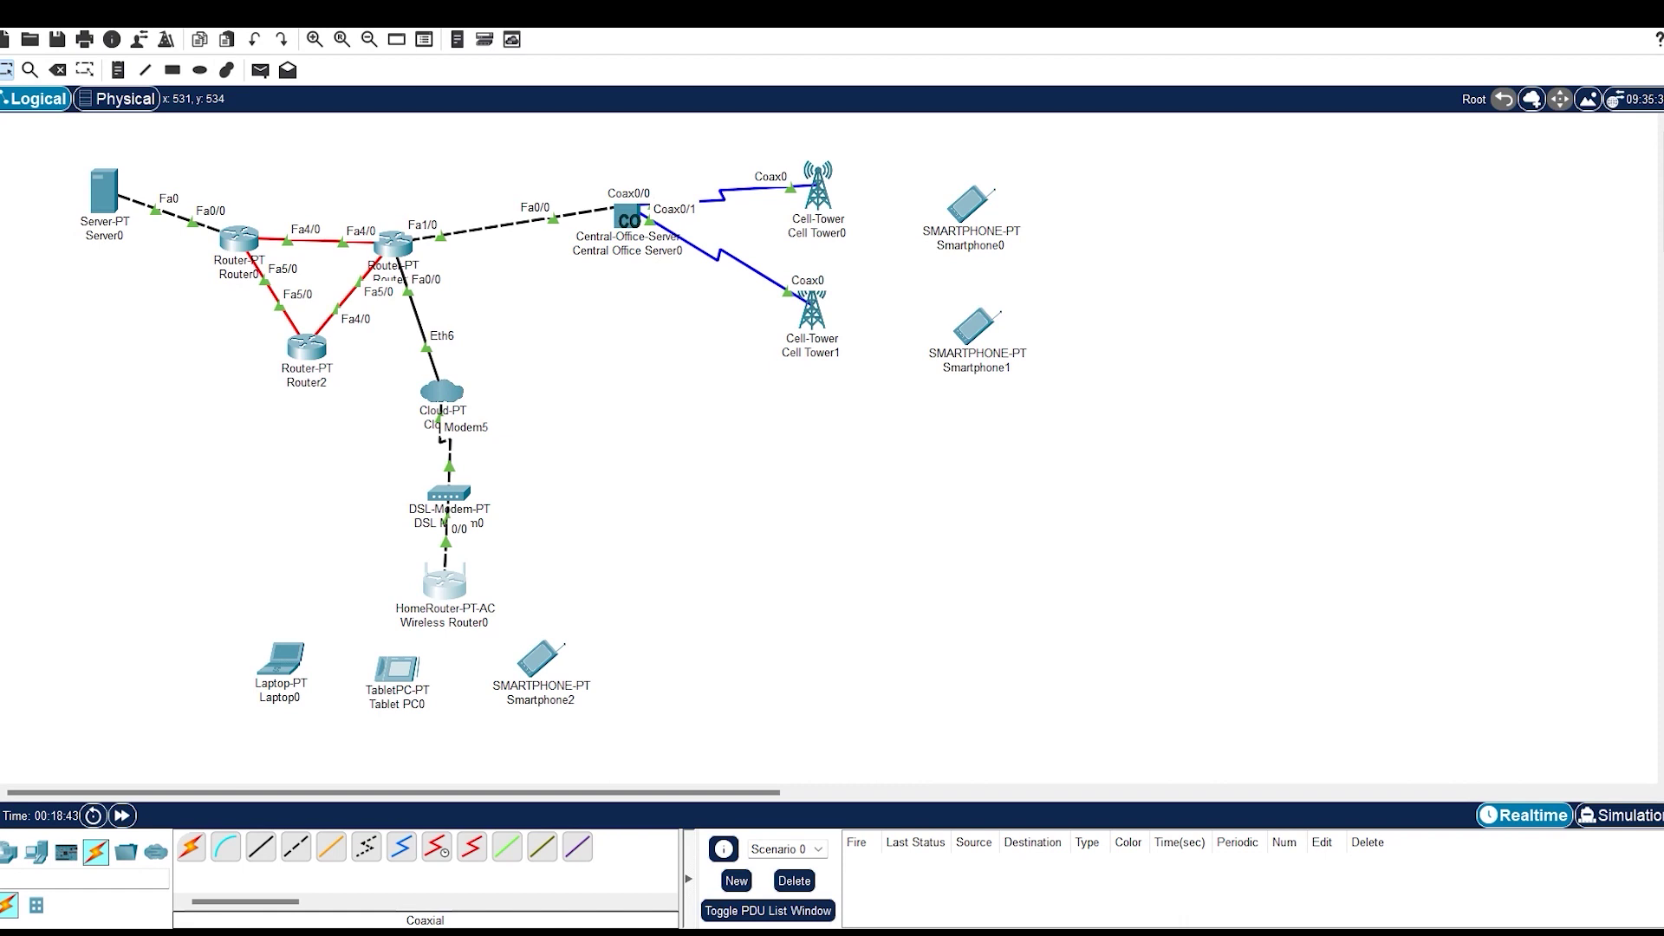
# Set Wireless Router0's Internet interface to static addressing with IPv4 address 172.33.5.2 and subnet mask 255.255.255.0
pyautogui.click(445, 583)
pyautogui.click(473, 190)
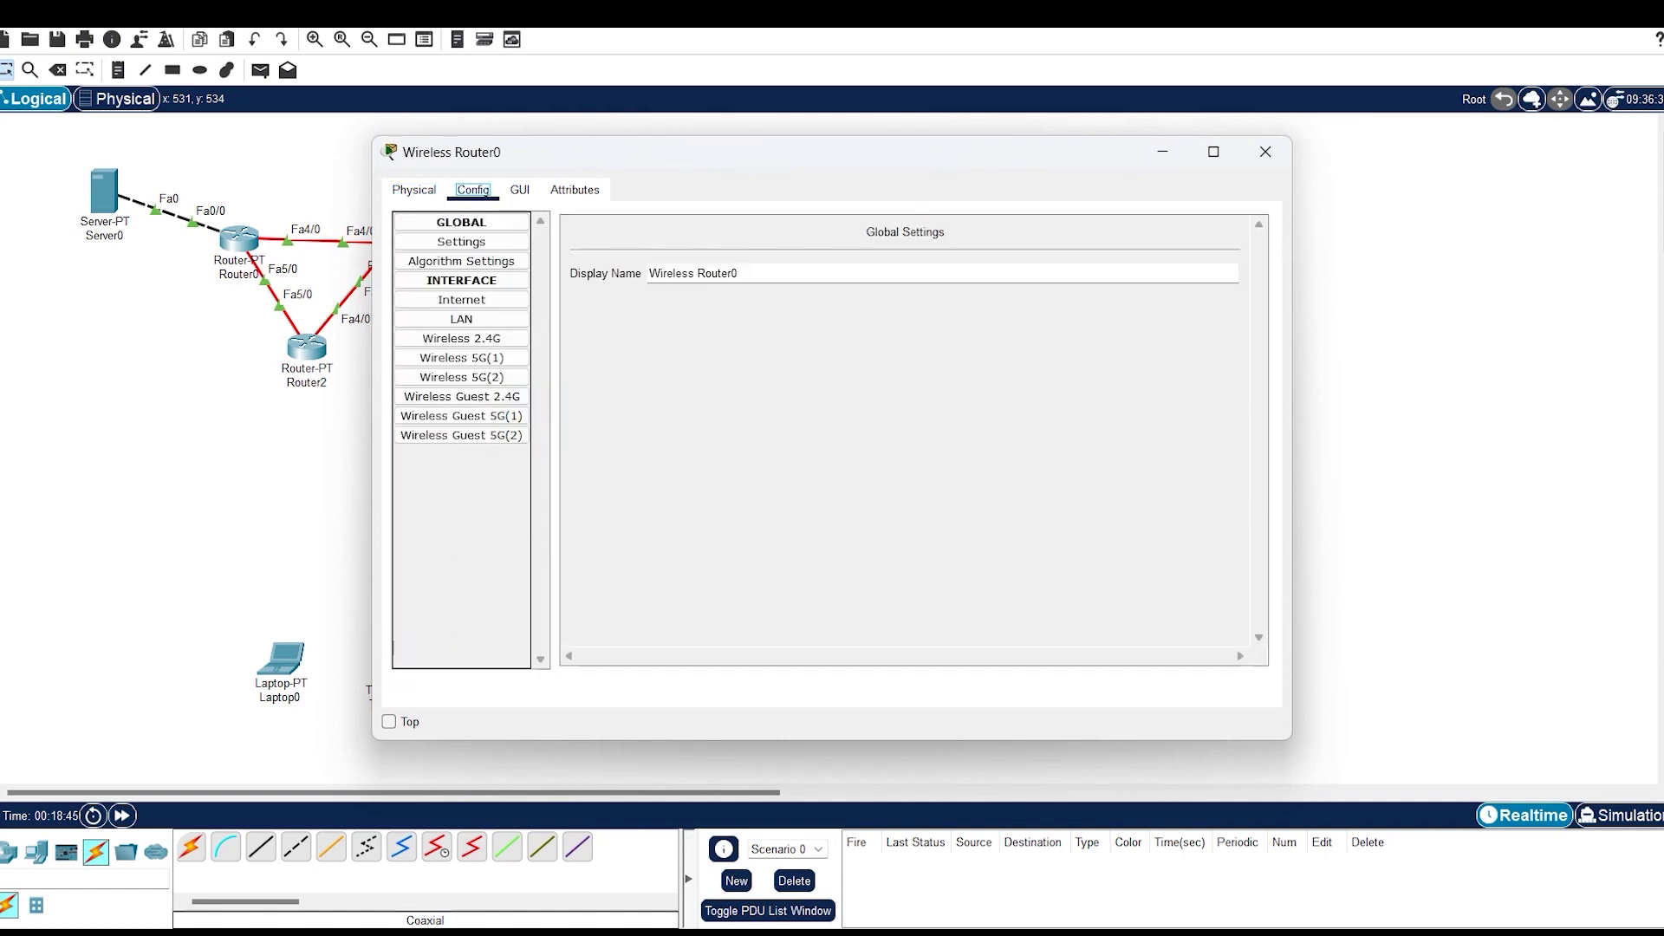
pyautogui.click(461, 319)
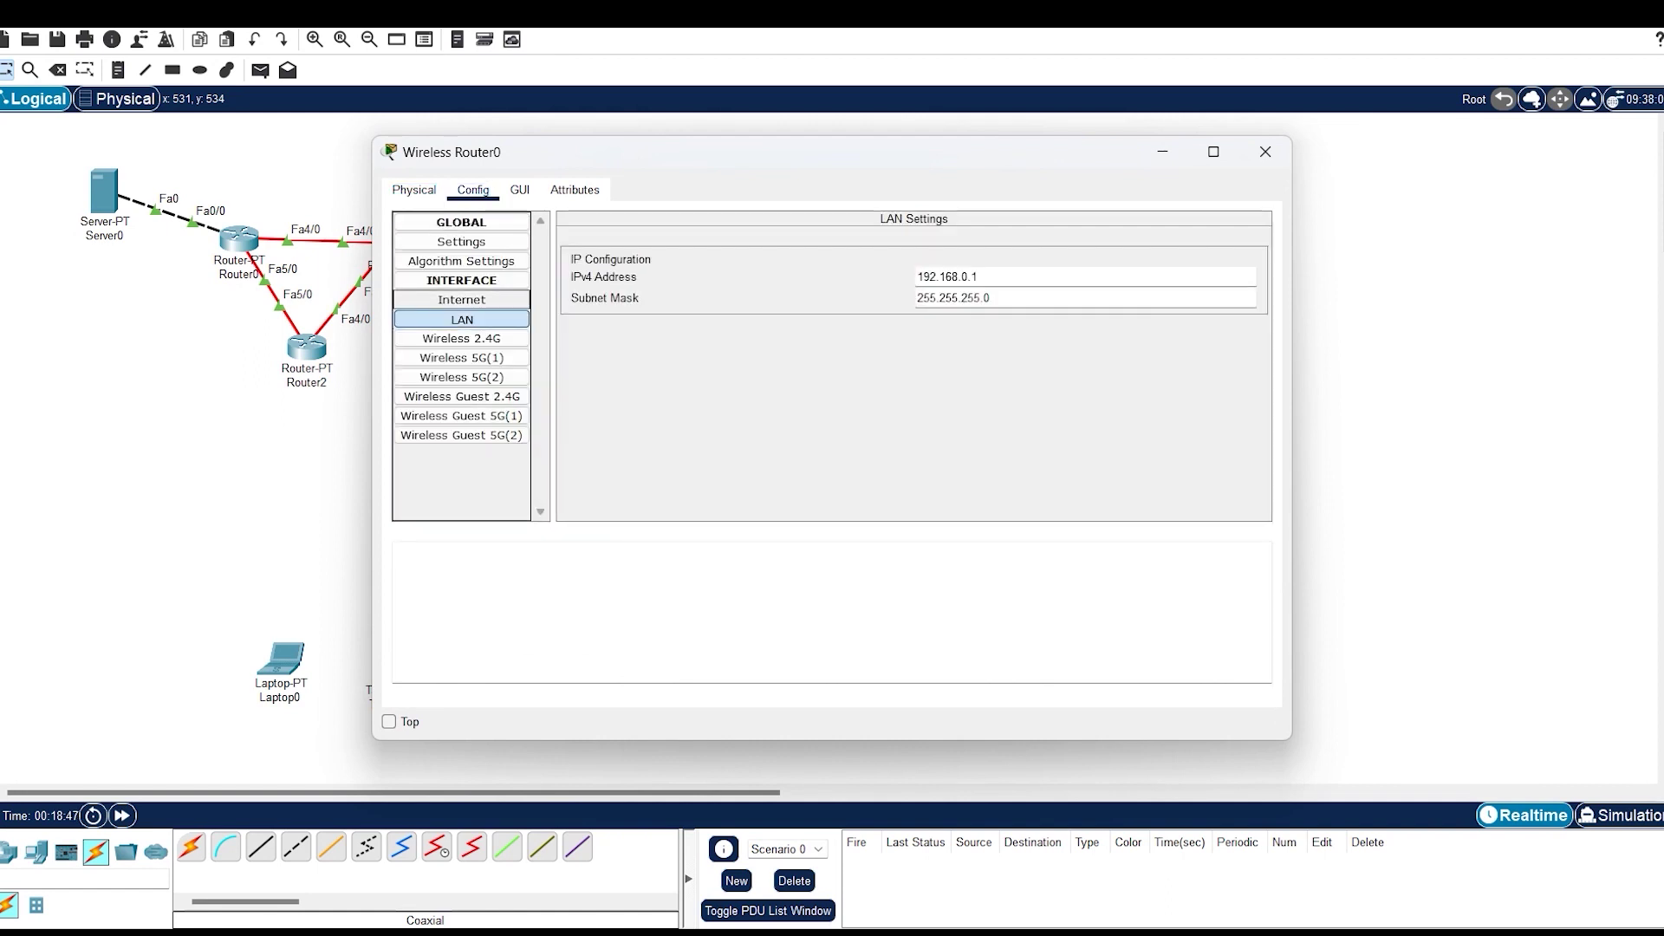
pyautogui.click(462, 300)
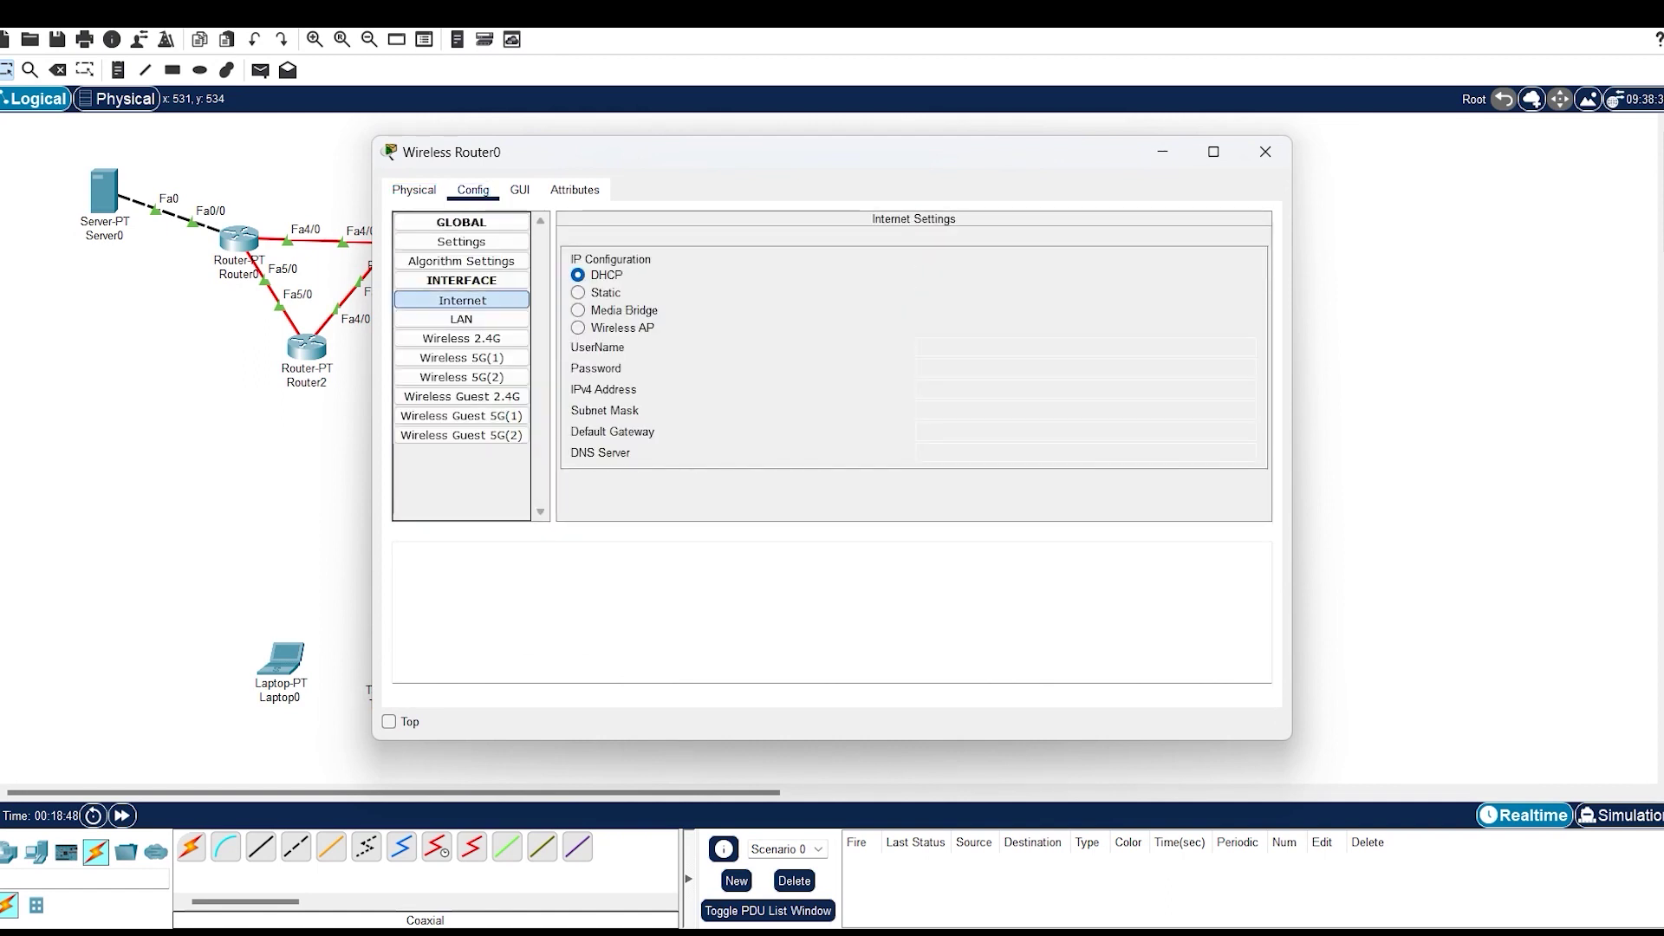
pyautogui.click(597, 292)
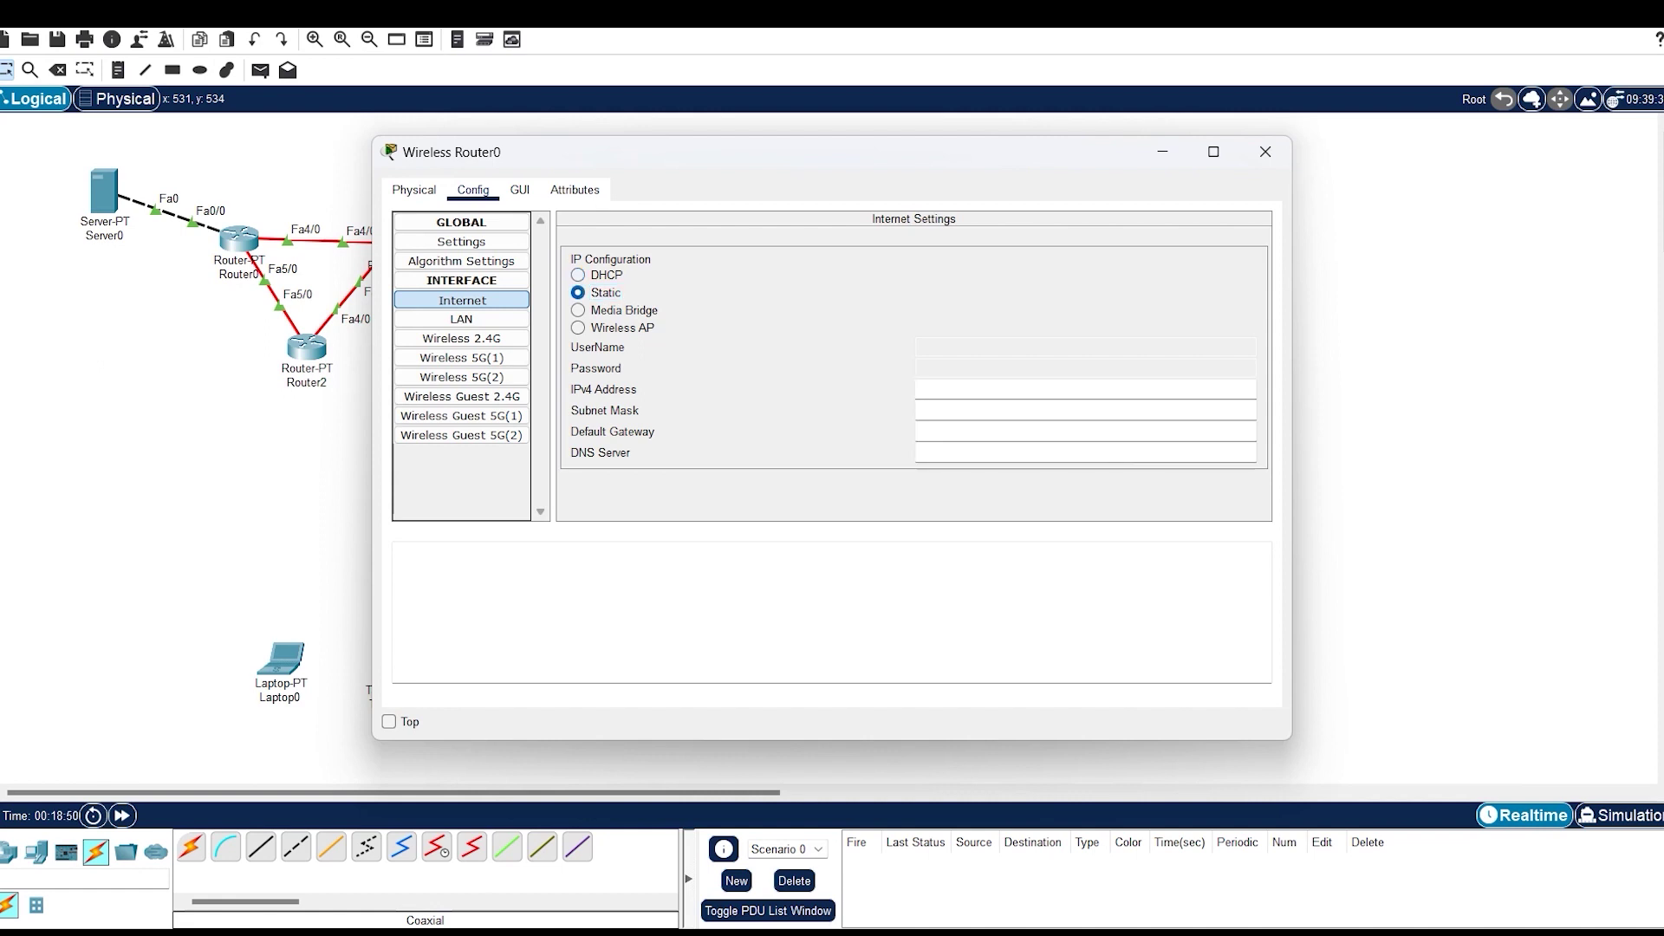
pyautogui.write('172.33.5.2')
pyautogui.press('Tab')
pyautogui.press('BackSpace')
pyautogui.write('255.255.255.0')
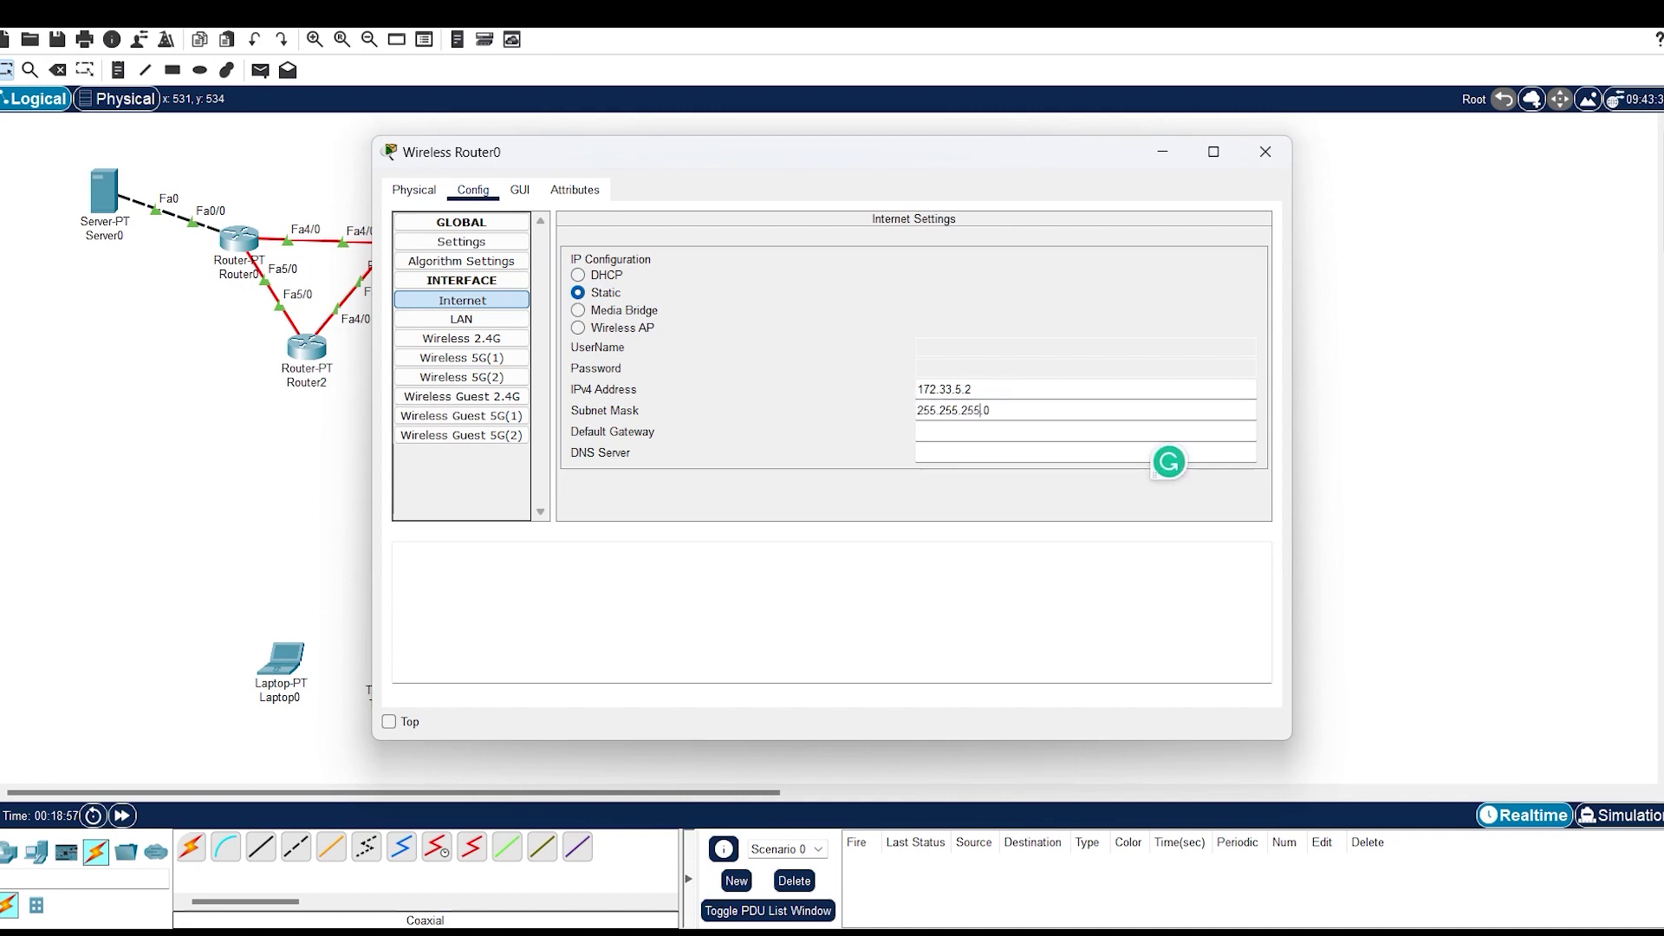
# Set the Internet interface's default gateway to 172.33.5.1 and DNS server to 8.8.8.8
pyautogui.press('Tab')
pyautogui.write('1')
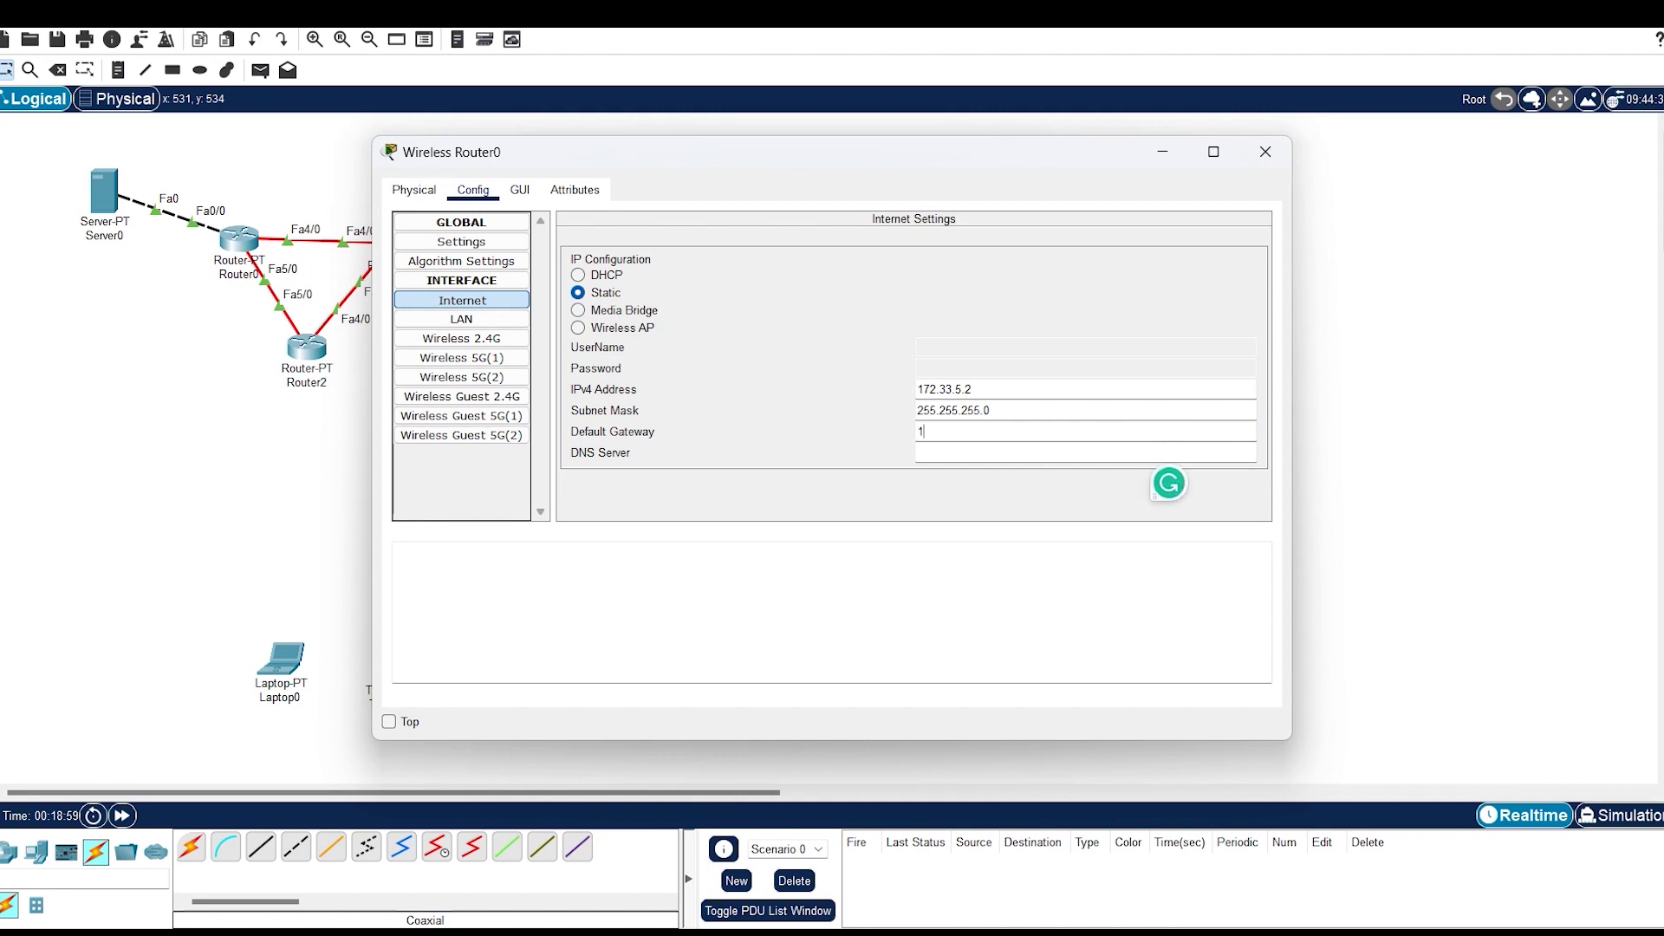
pyautogui.write('72.33.5.1')
pyautogui.press('Tab')
pyautogui.write('8.8.8.8')
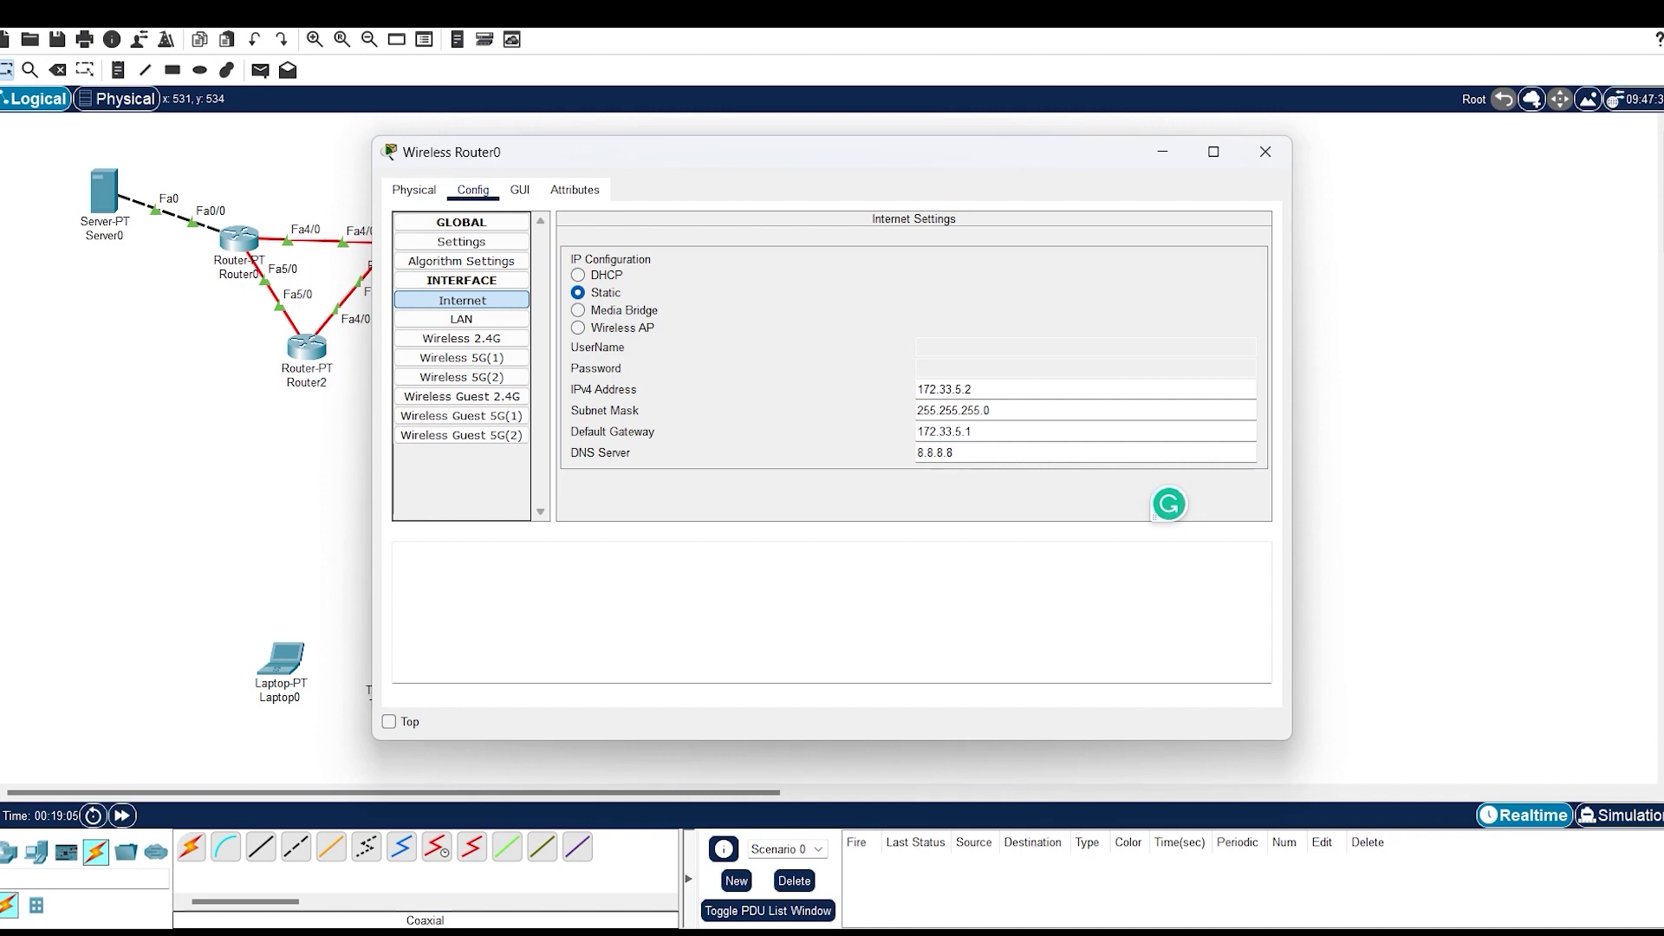
# Set Wireless Router0's LAN IPv4 address to 192.168.2.1 and close its window
pyautogui.click(462, 319)
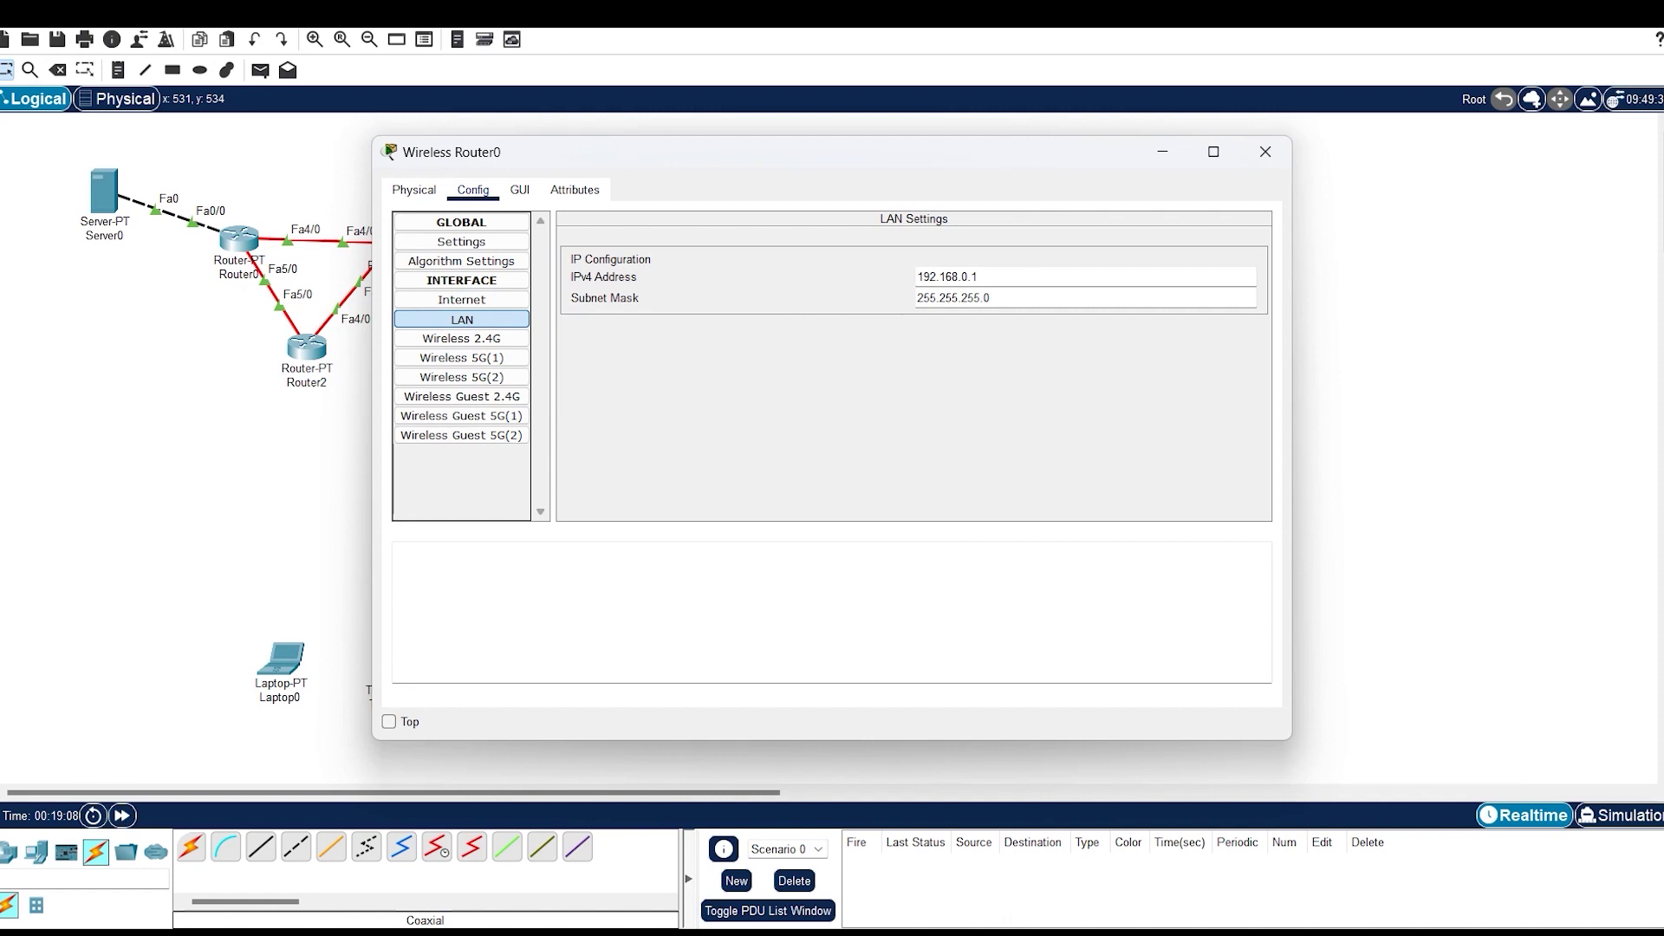
pyautogui.click(968, 276)
pyautogui.press('BackSpace')
pyautogui.write('2')
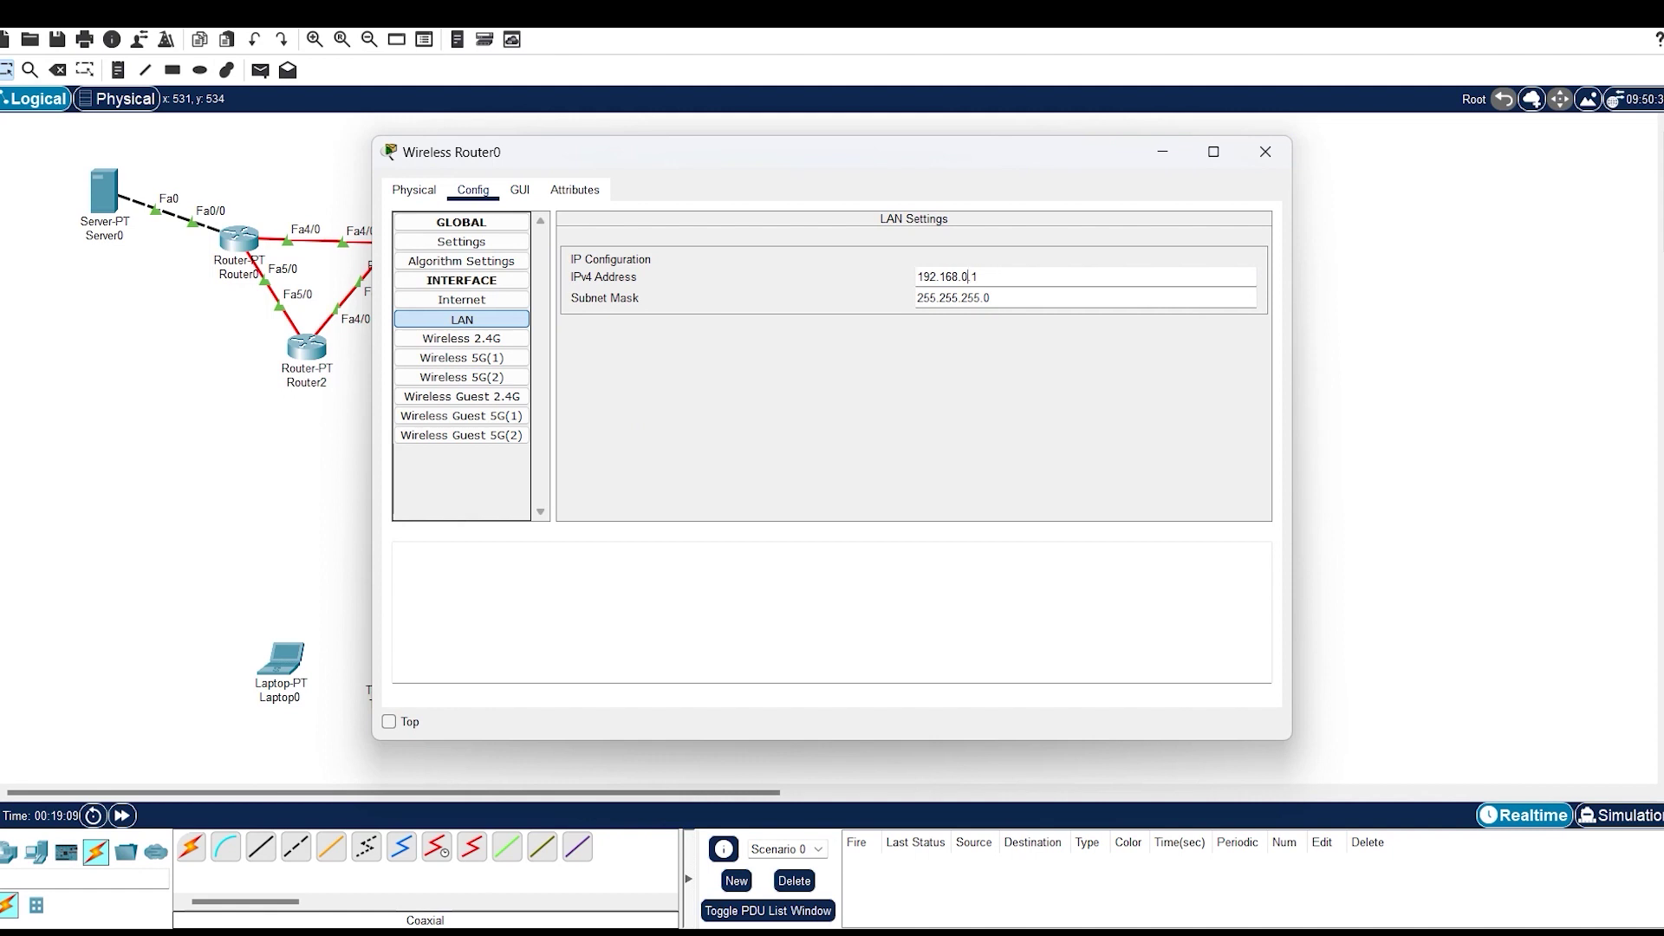
pyautogui.press('BackSpace')
pyautogui.write('2')
pyautogui.click(1265, 151)
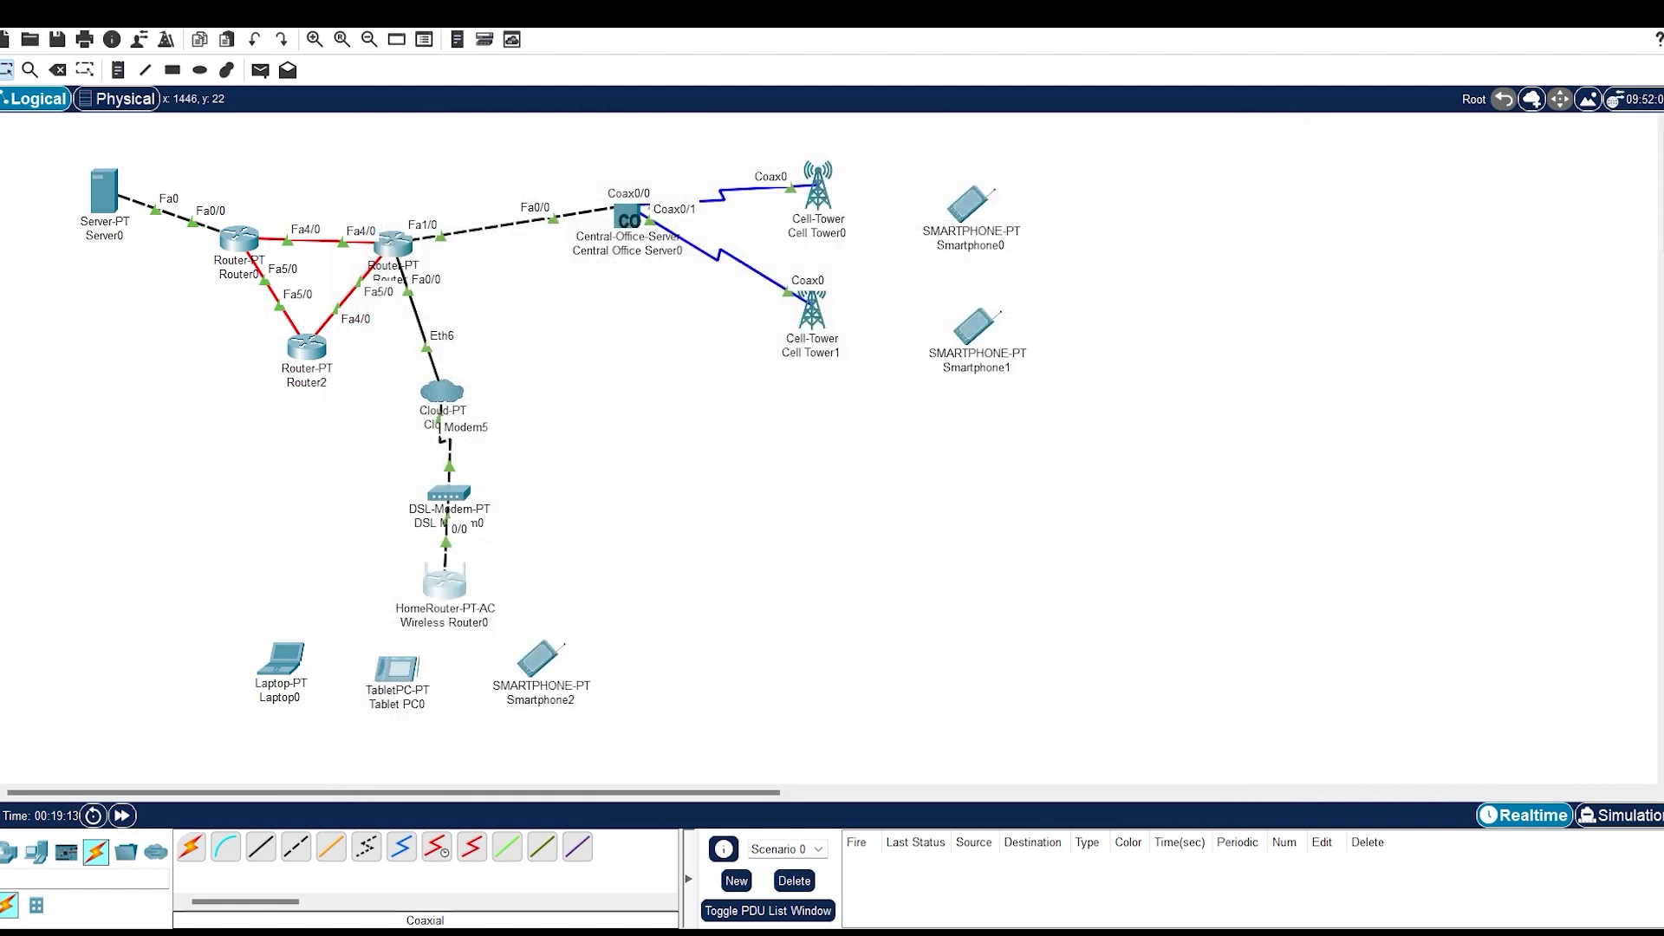
# Turn on Laptop0's Wireless0 port and close its window
pyautogui.click(280, 661)
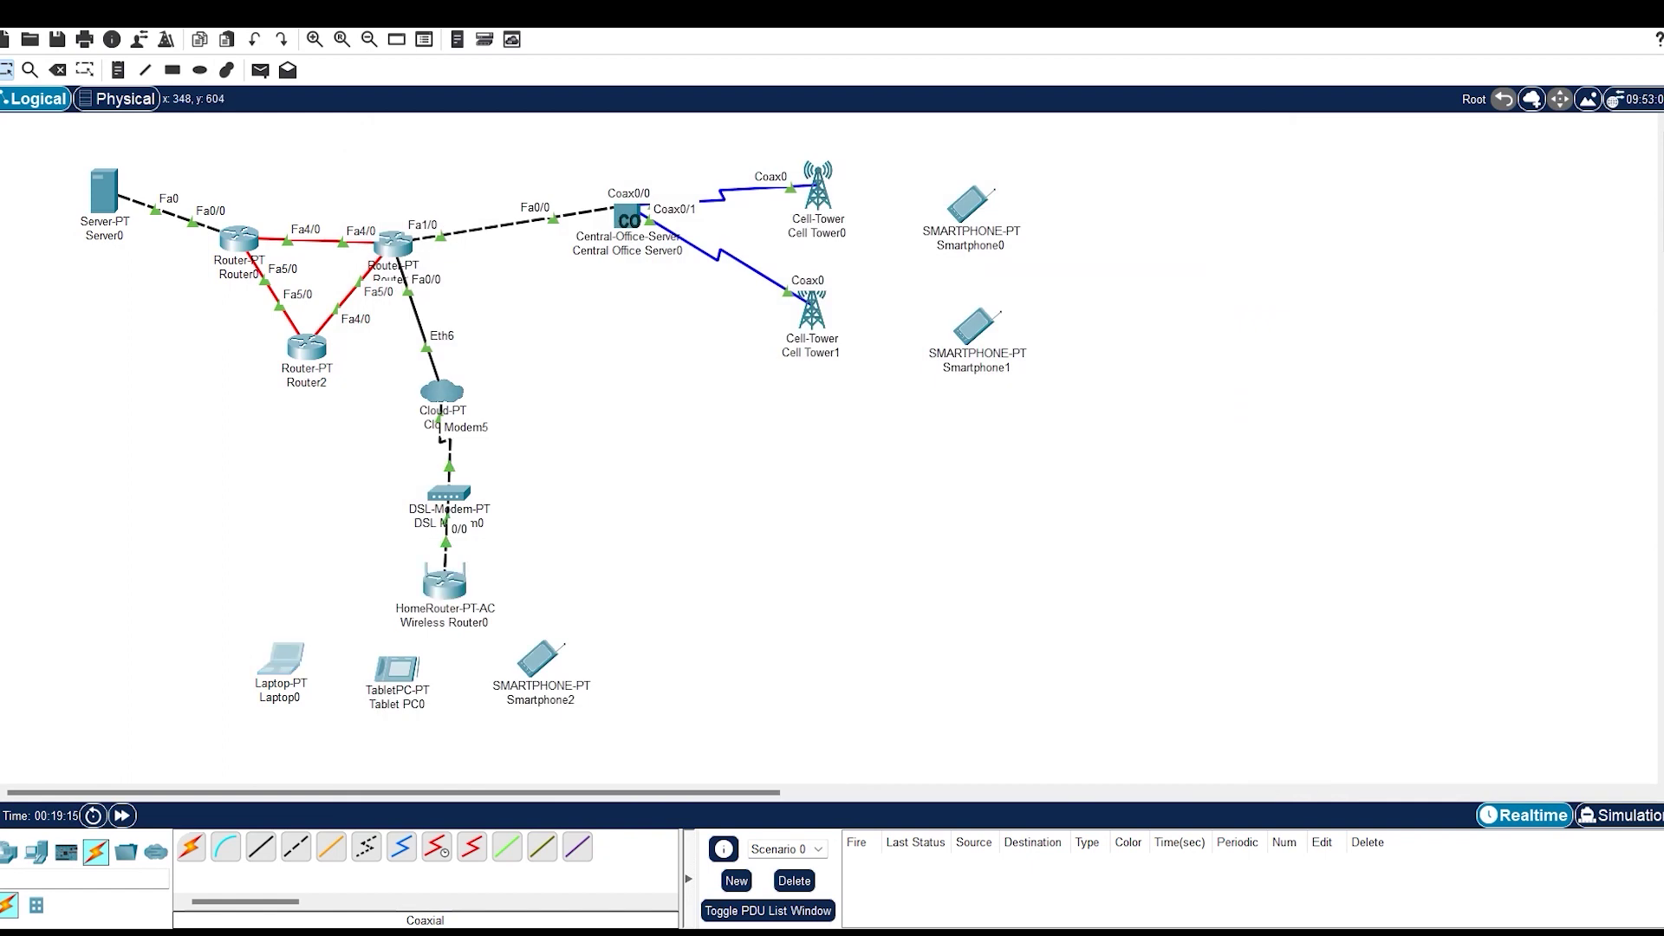
pyautogui.click(606, 301)
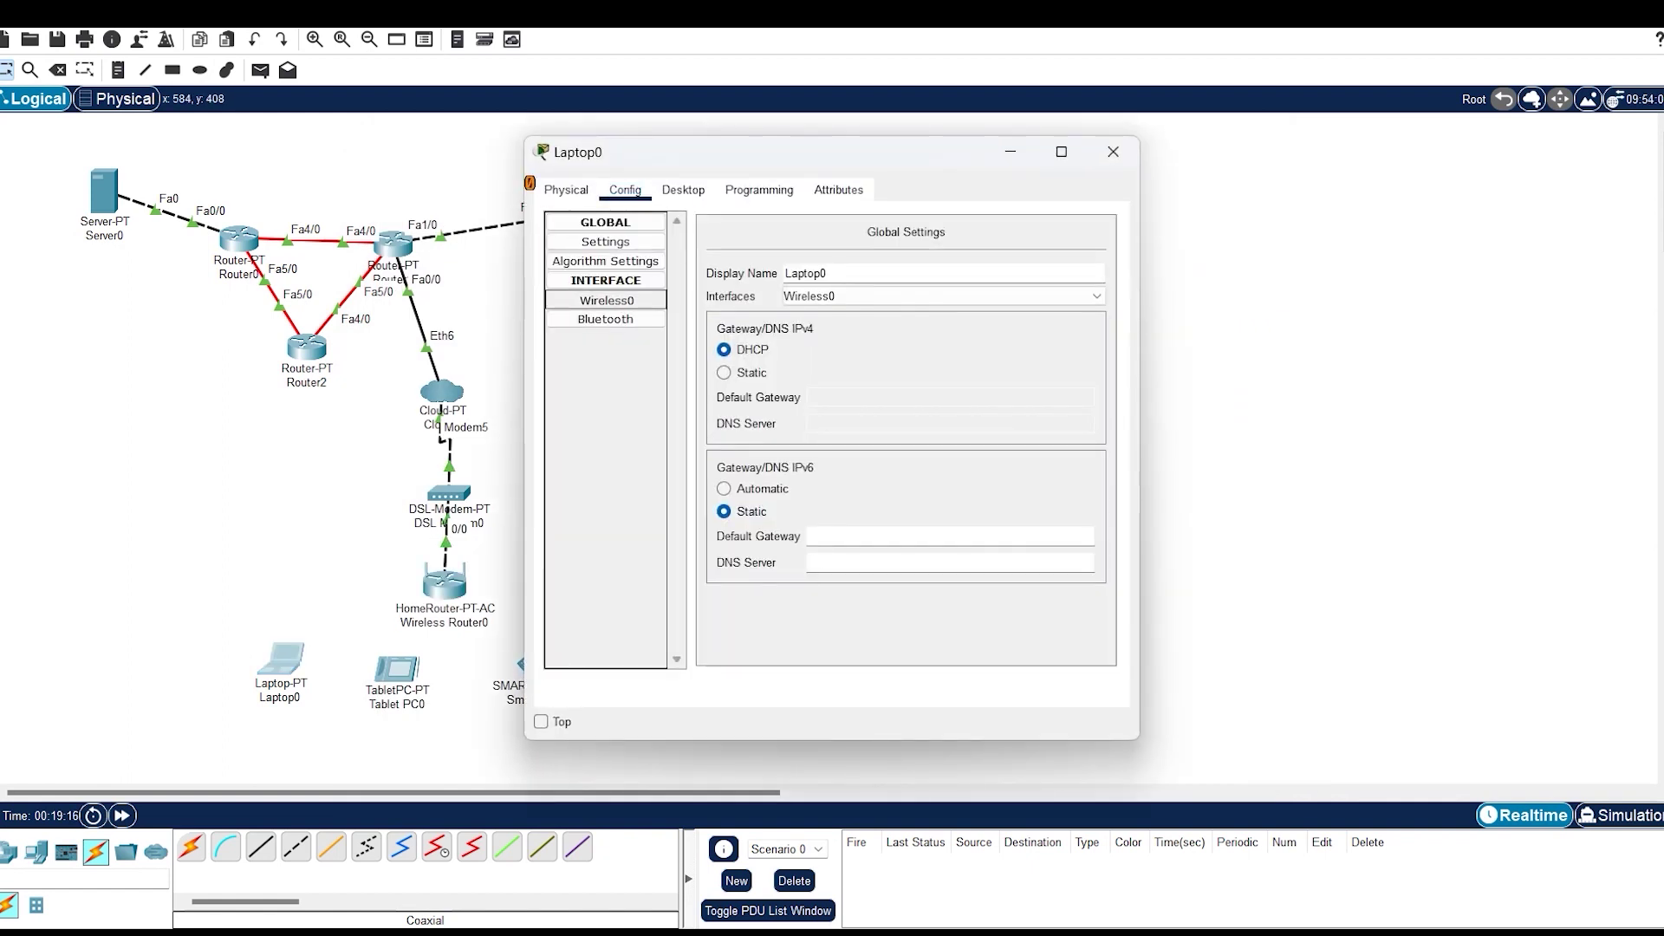
pyautogui.click(1076, 252)
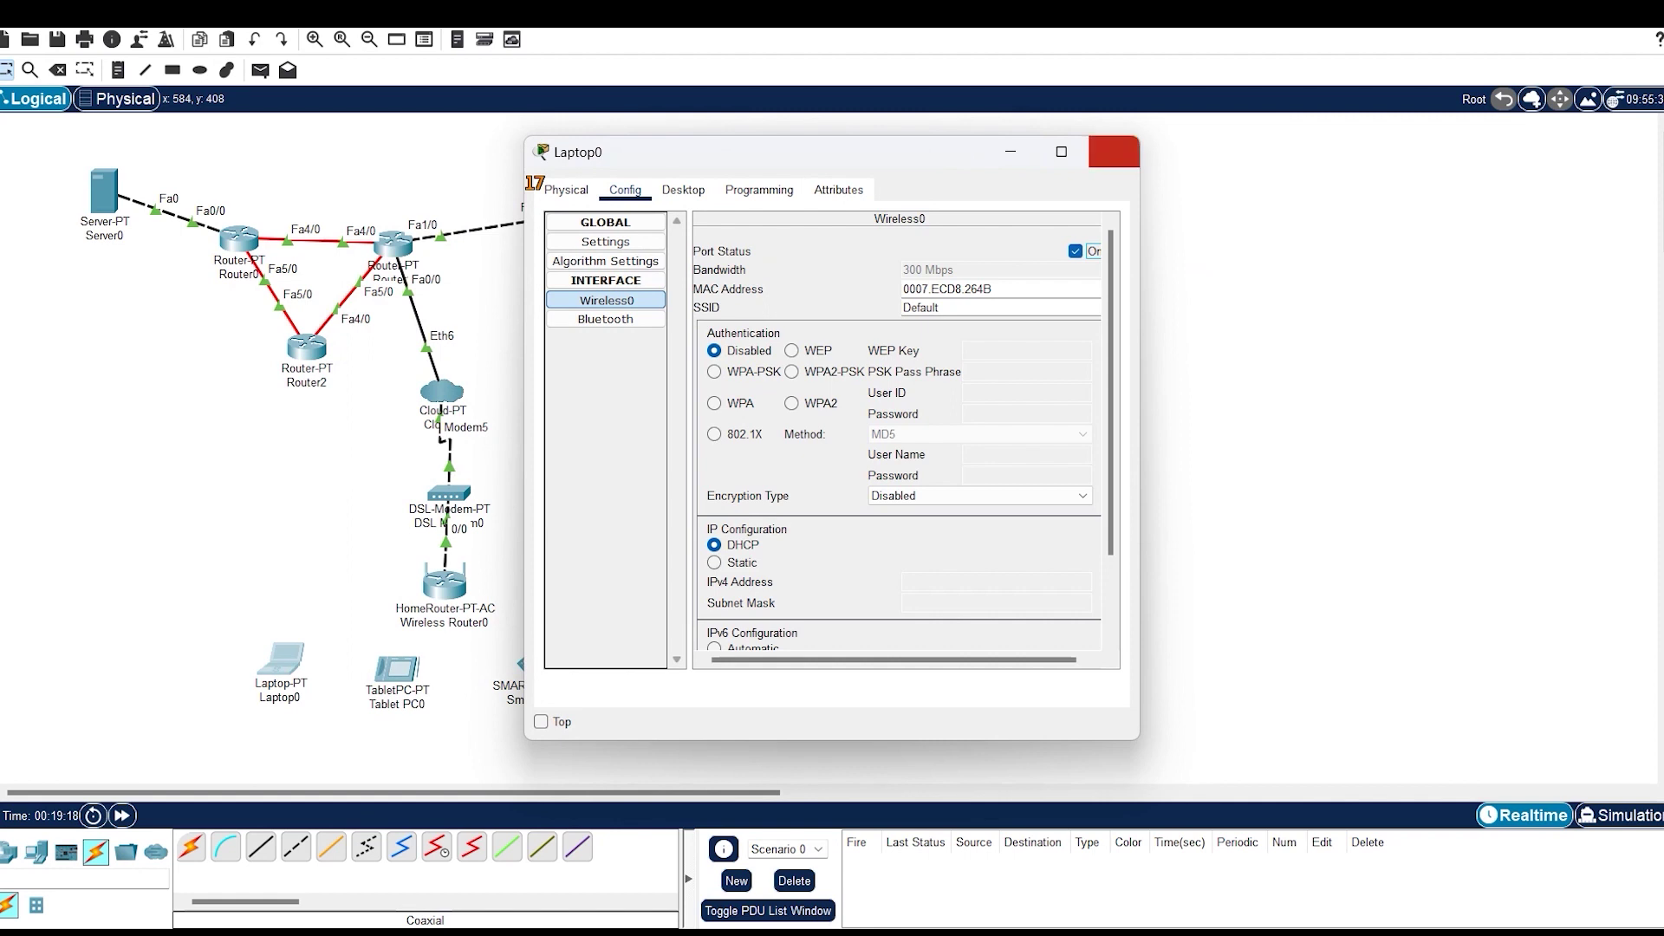
pyautogui.click(1113, 151)
# Turn on Tablet PC0's Wireless0 port, keep its 3G/4G Cell1 port off, and close its window
pyautogui.click(397, 669)
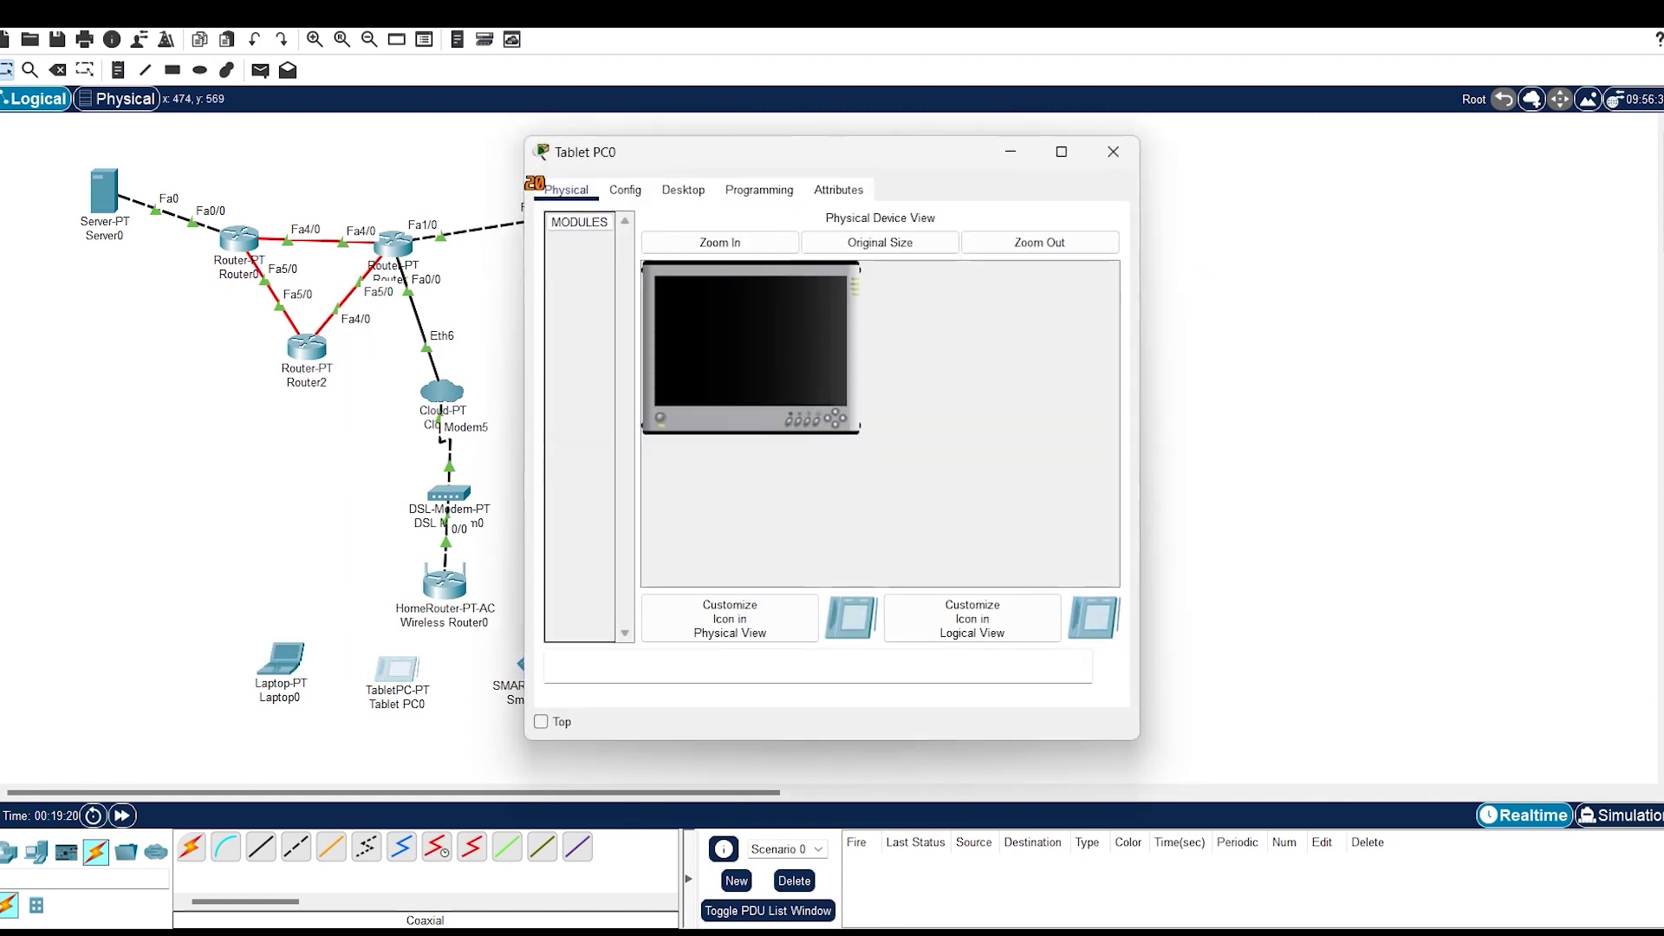
pyautogui.click(625, 190)
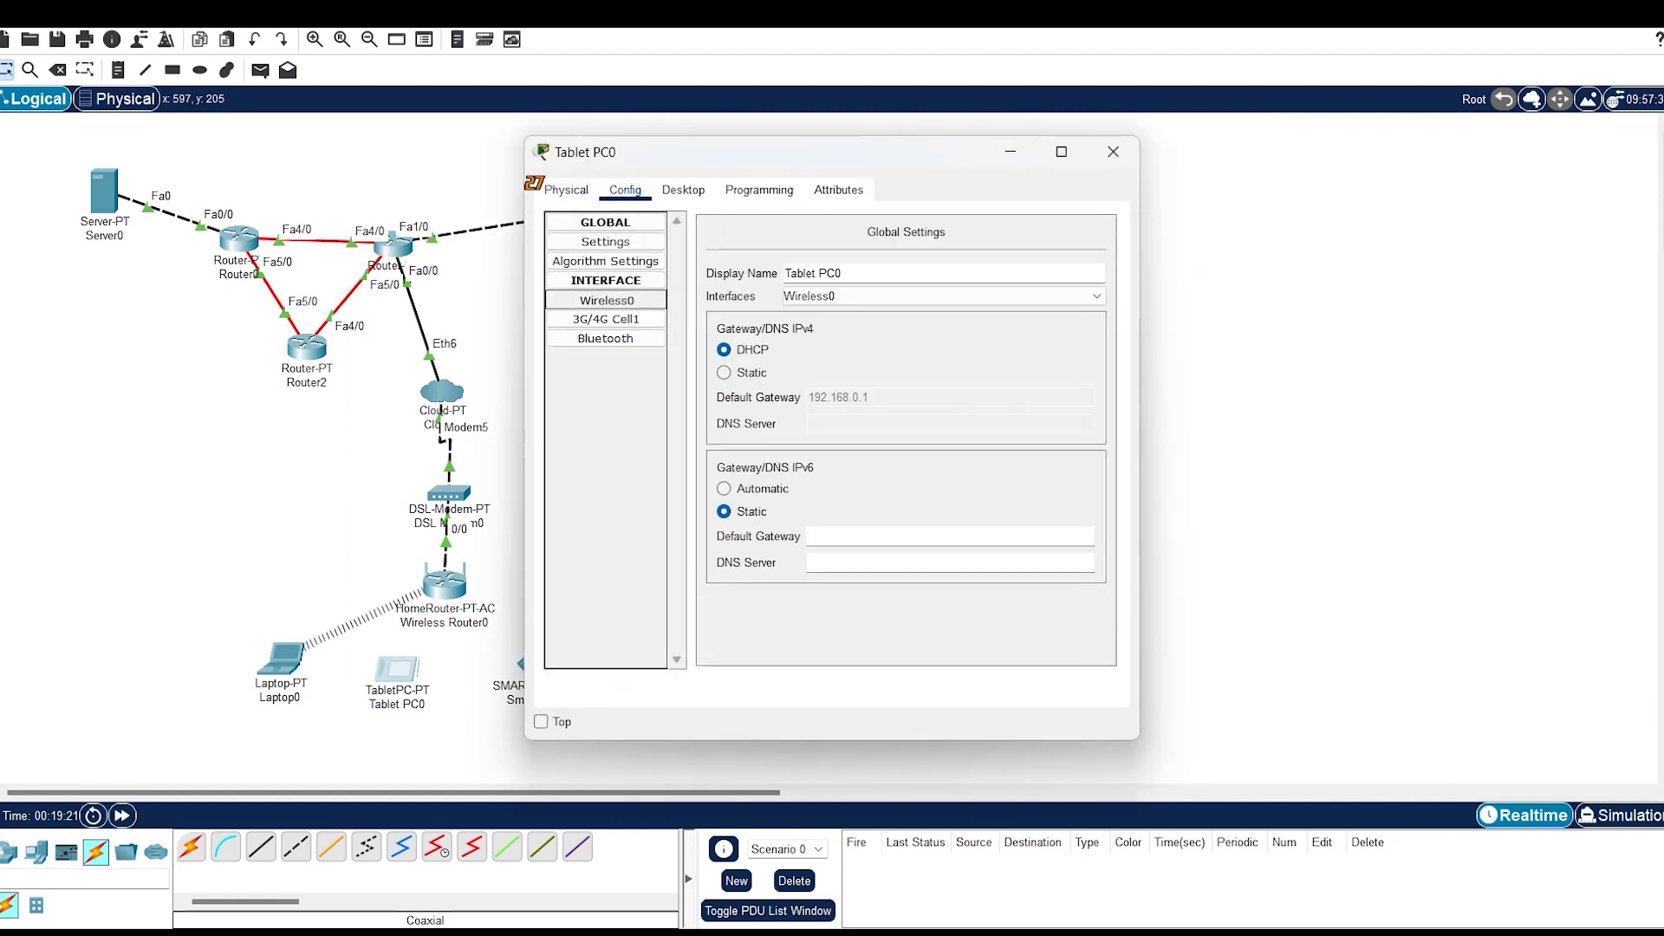
pyautogui.click(606, 300)
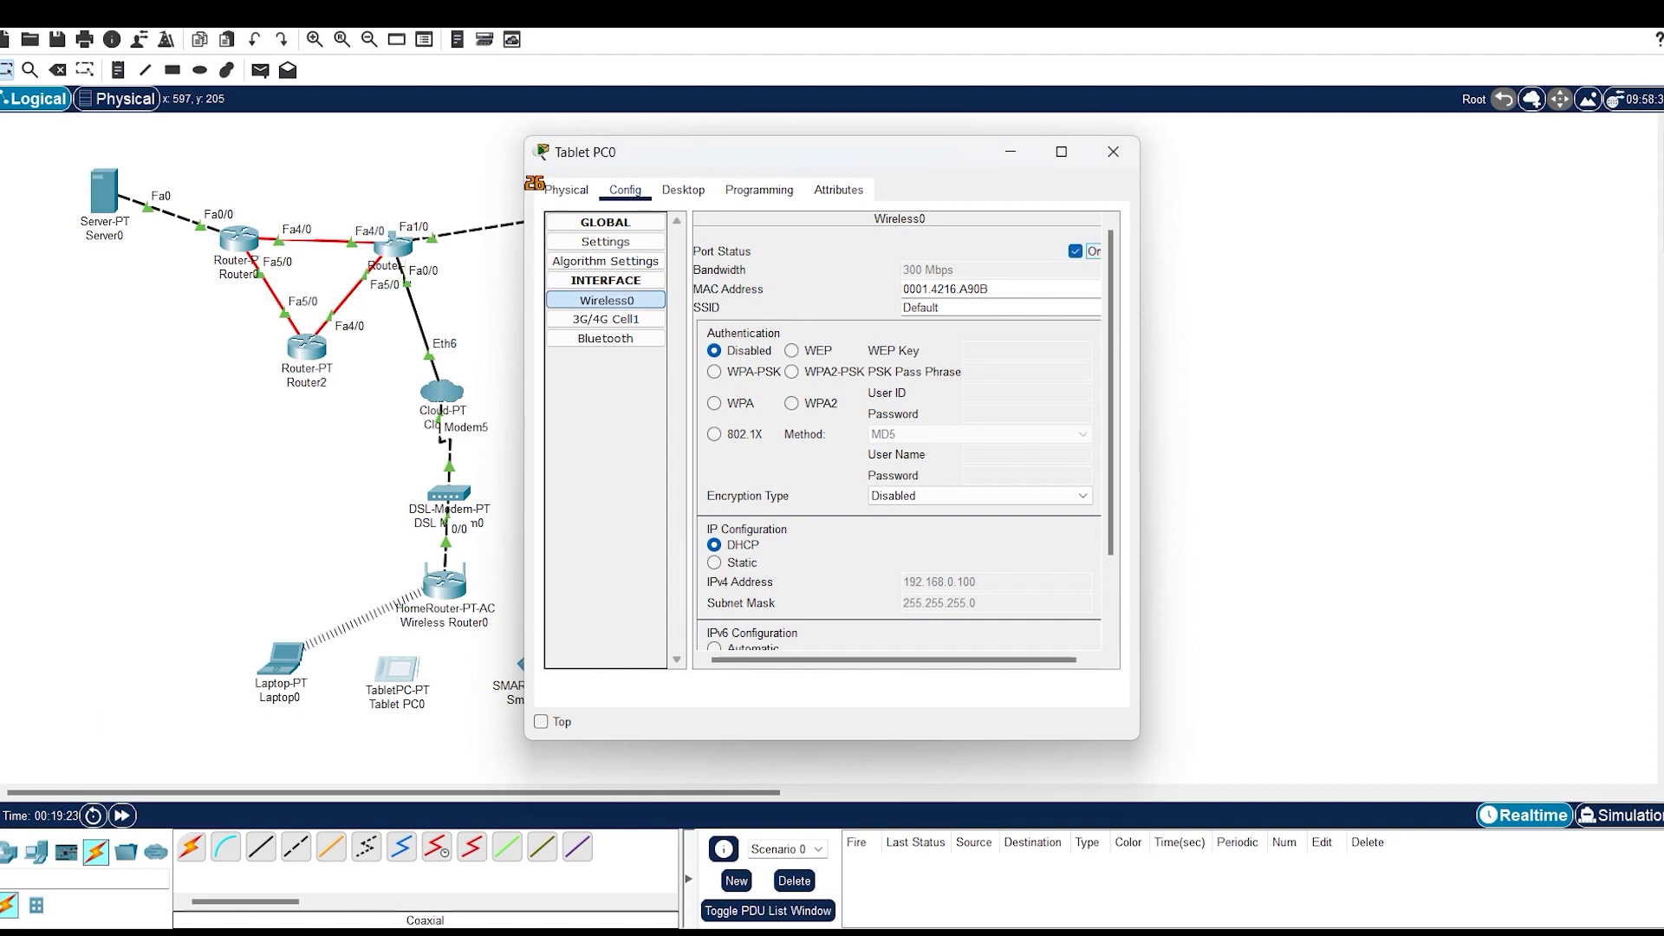
pyautogui.click(606, 319)
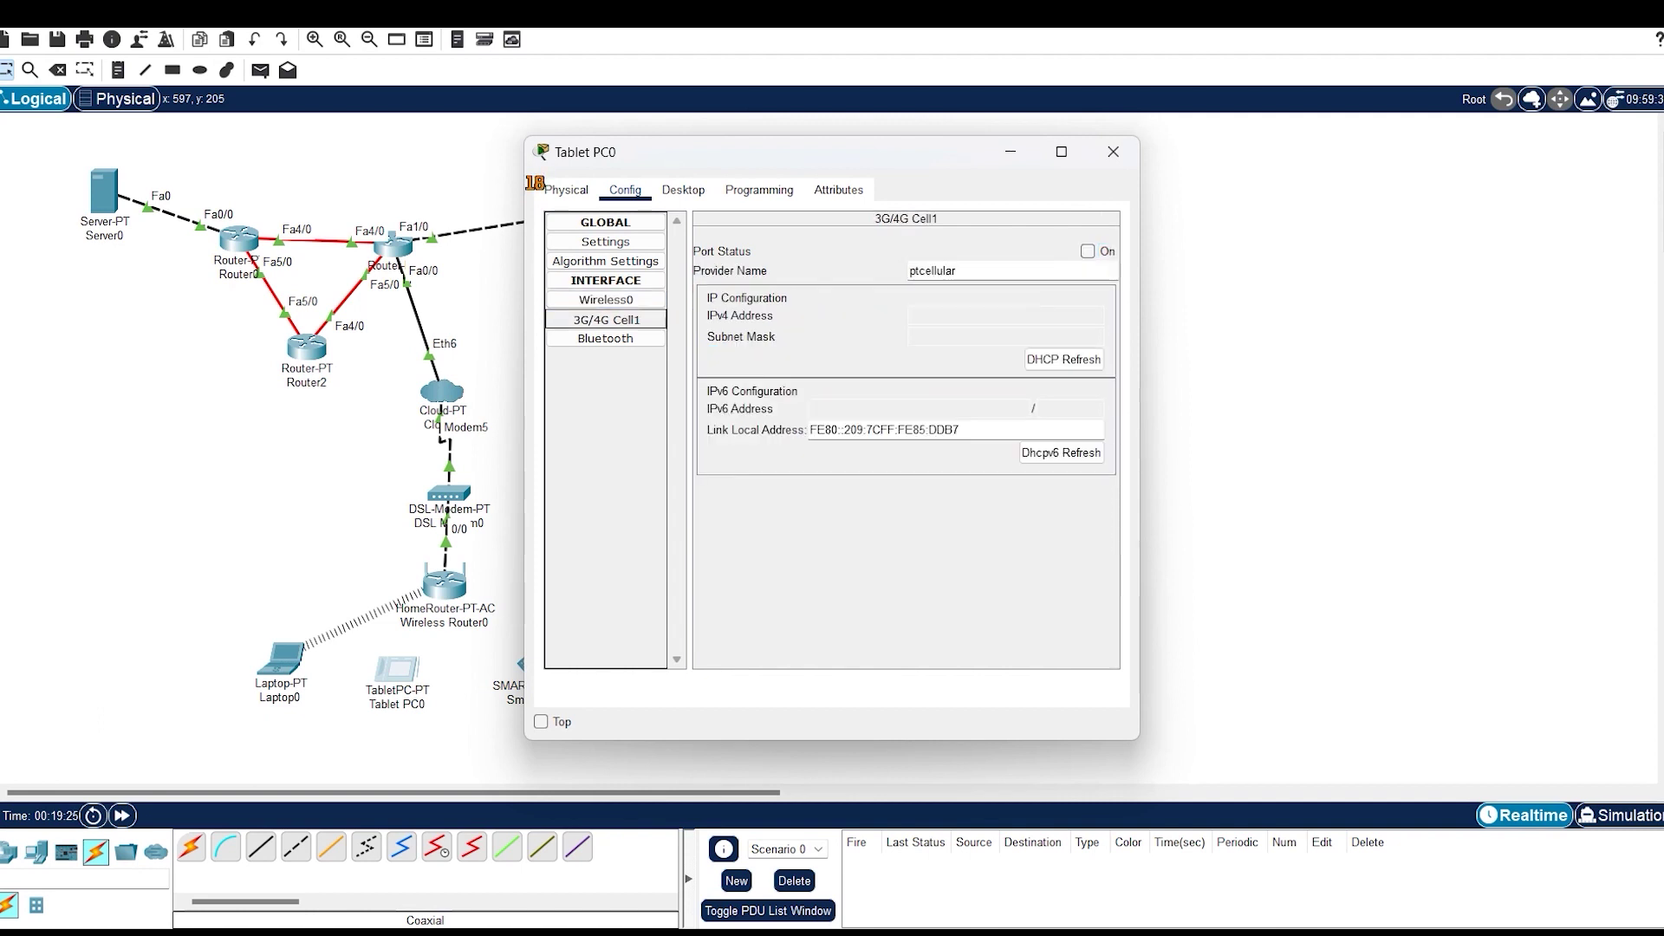
pyautogui.click(1113, 152)
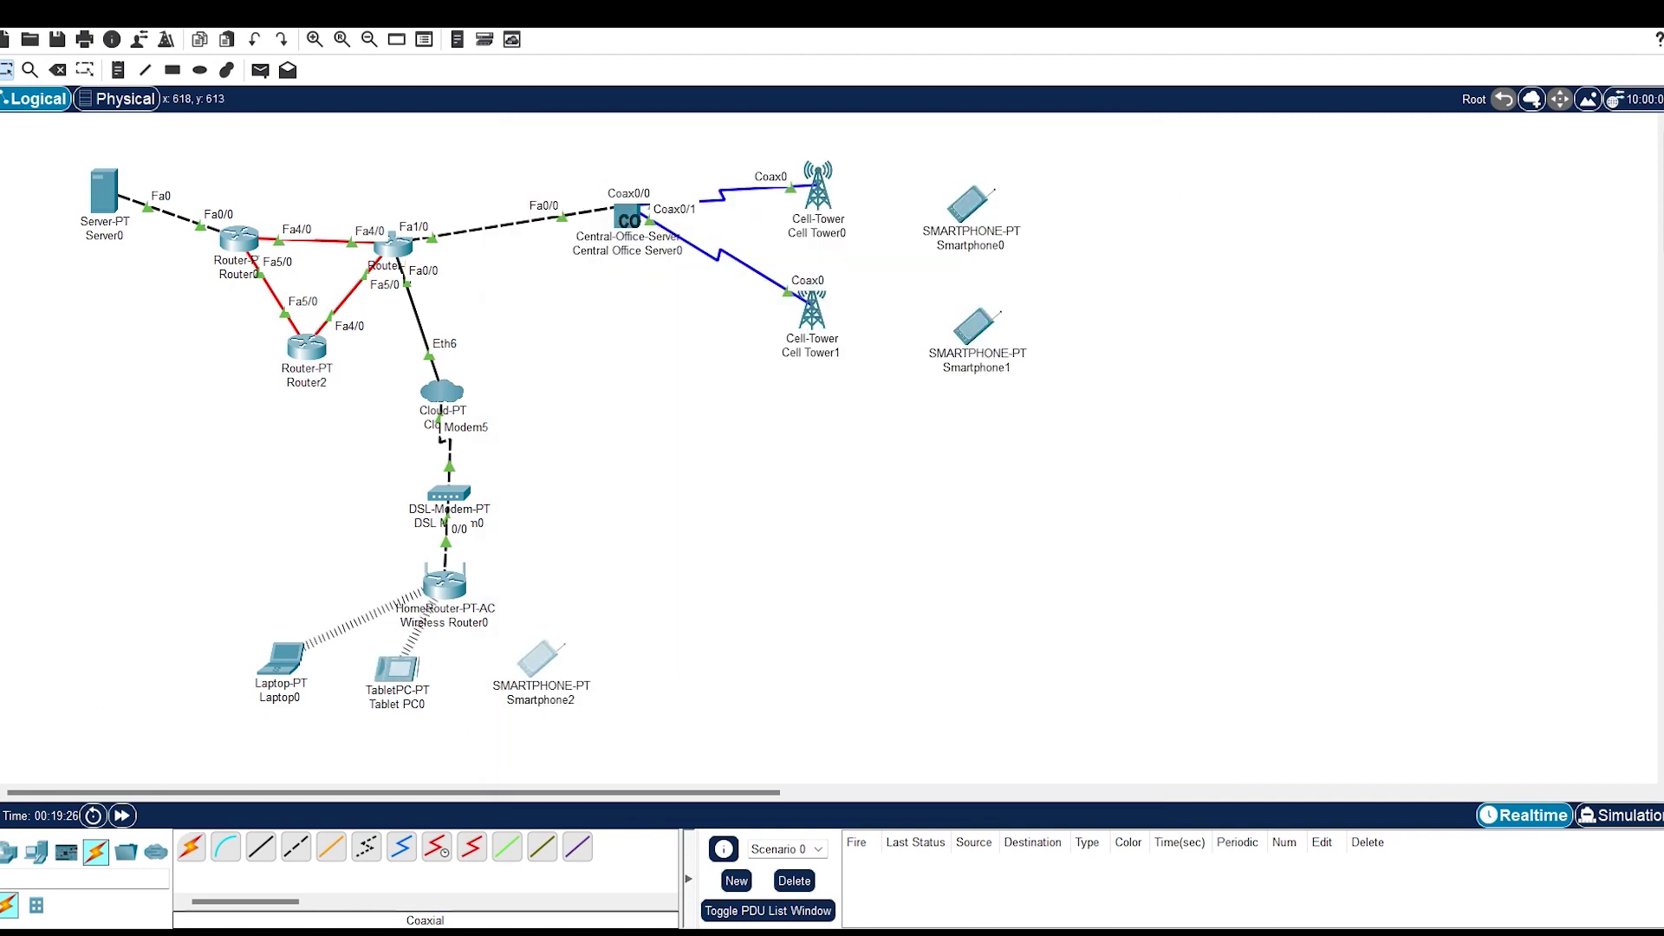
# Turn on Smartphone2's Wireless0 port and close its window
pyautogui.click(540, 660)
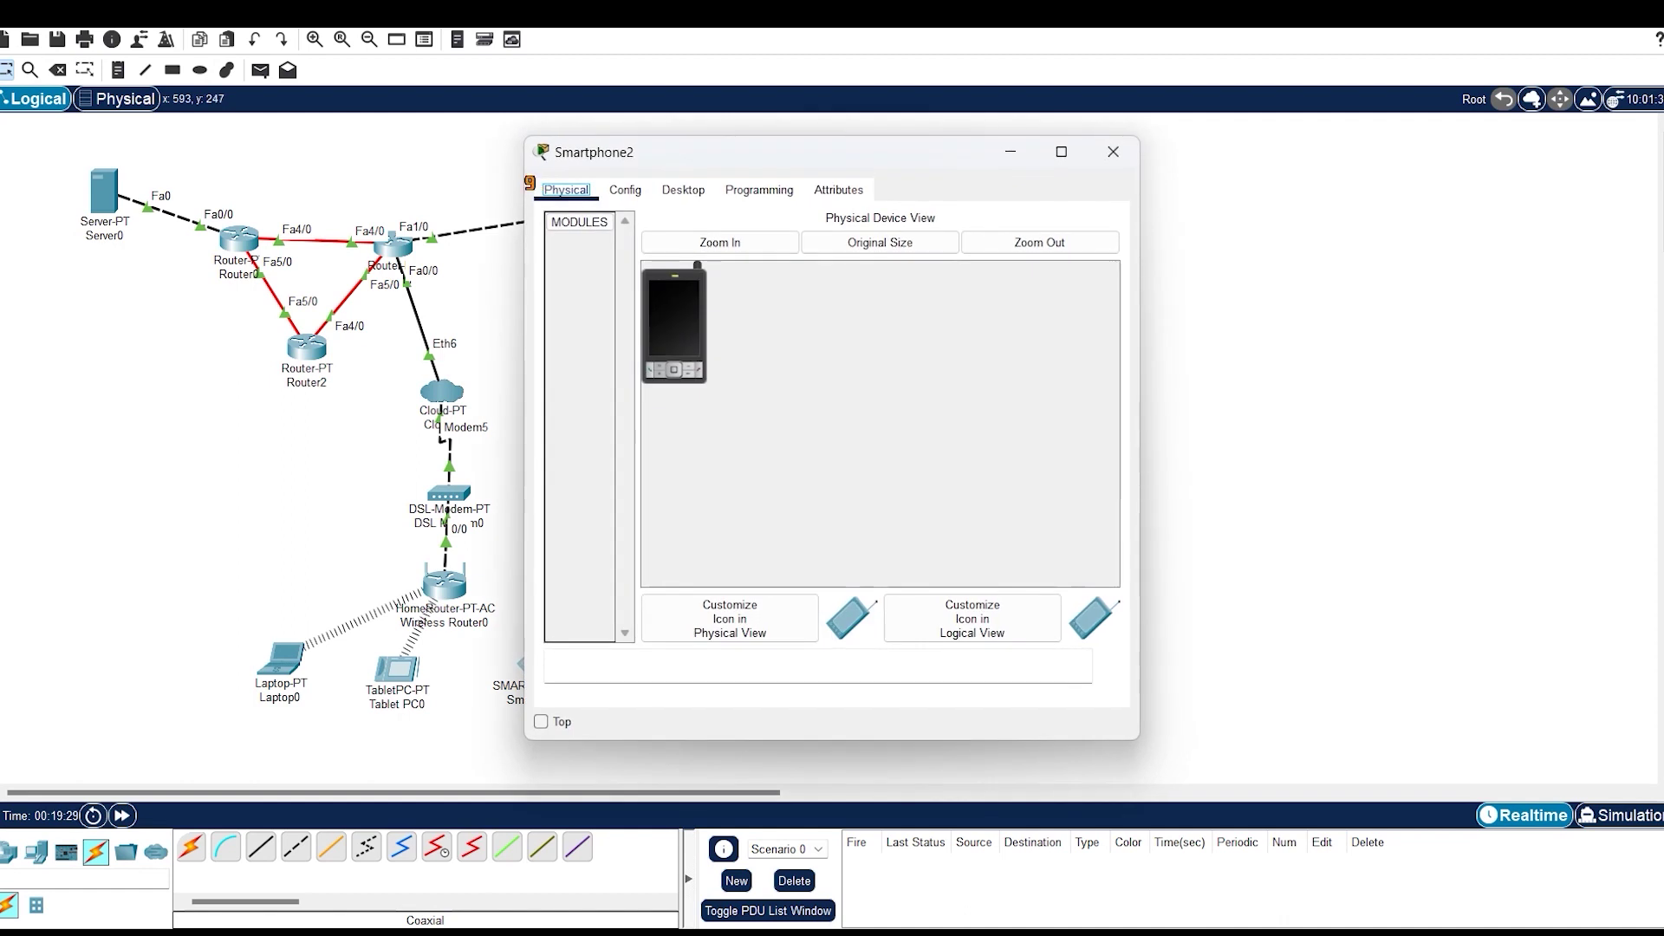
pyautogui.click(624, 190)
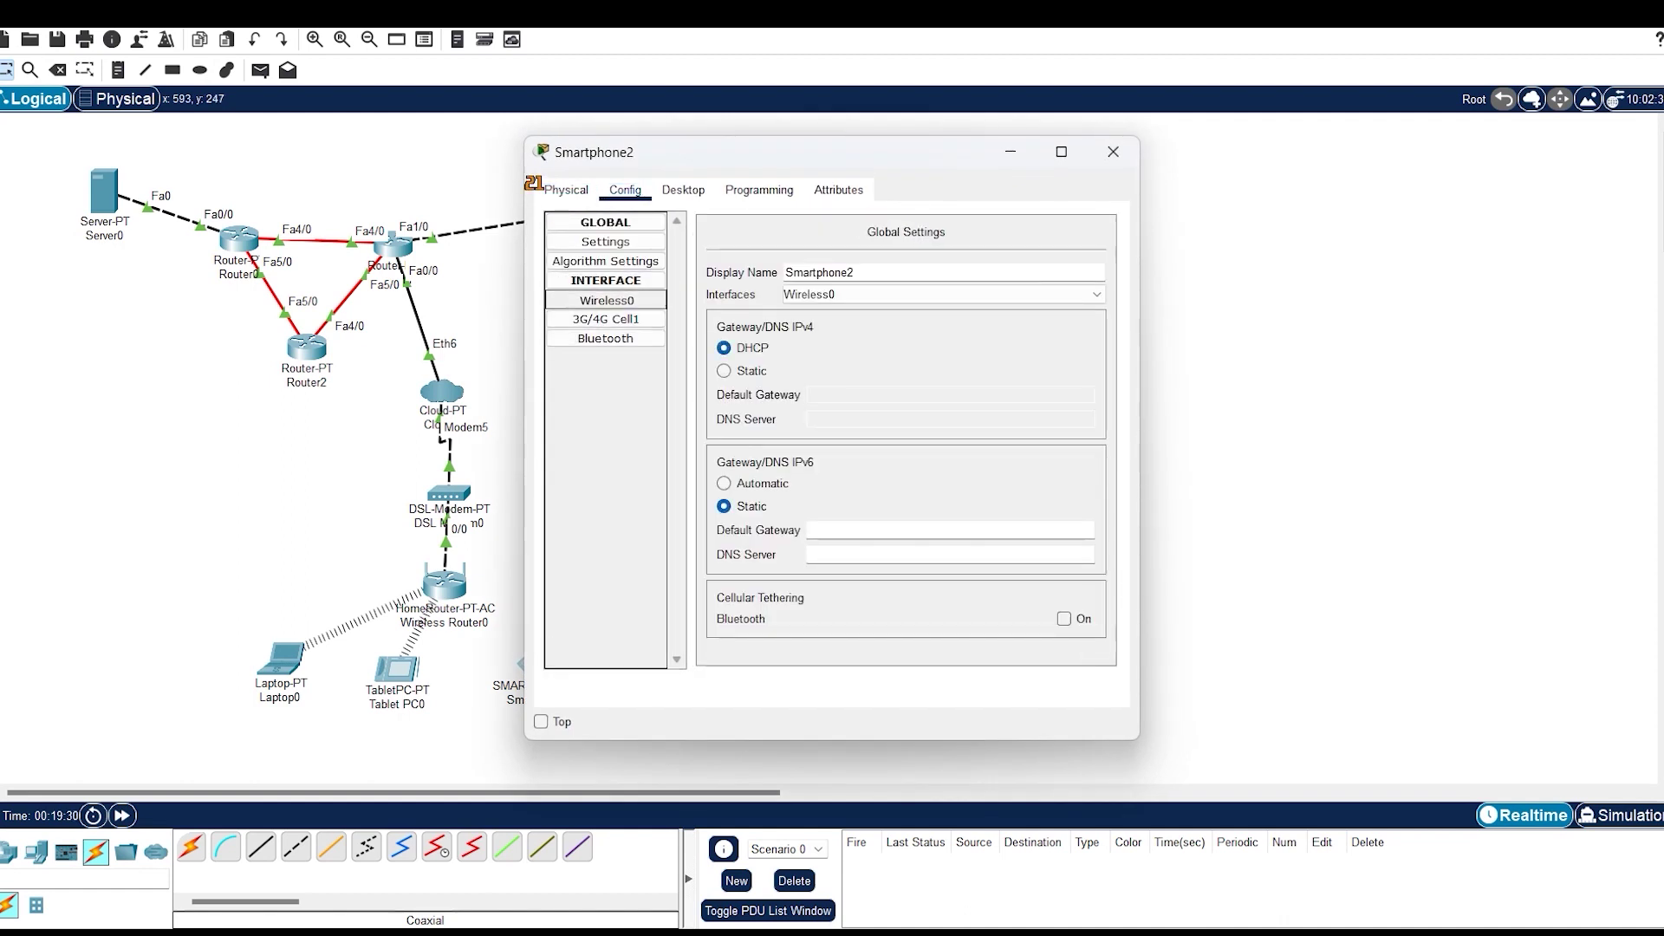
pyautogui.click(606, 300)
pyautogui.click(1075, 251)
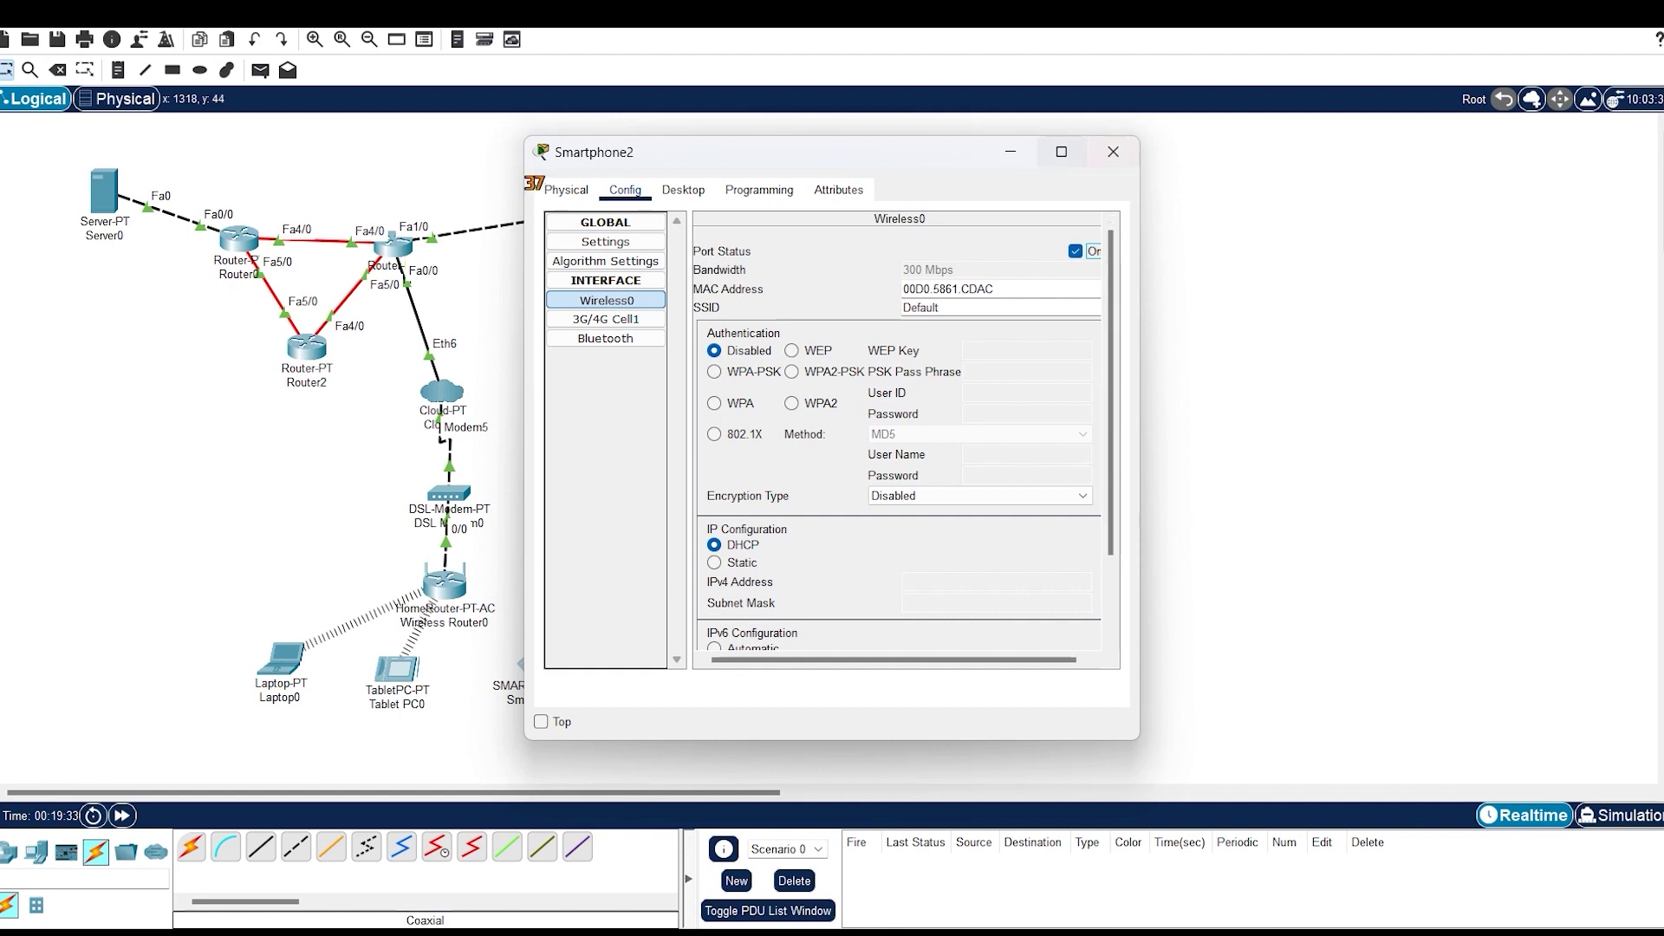
pyautogui.click(1113, 151)
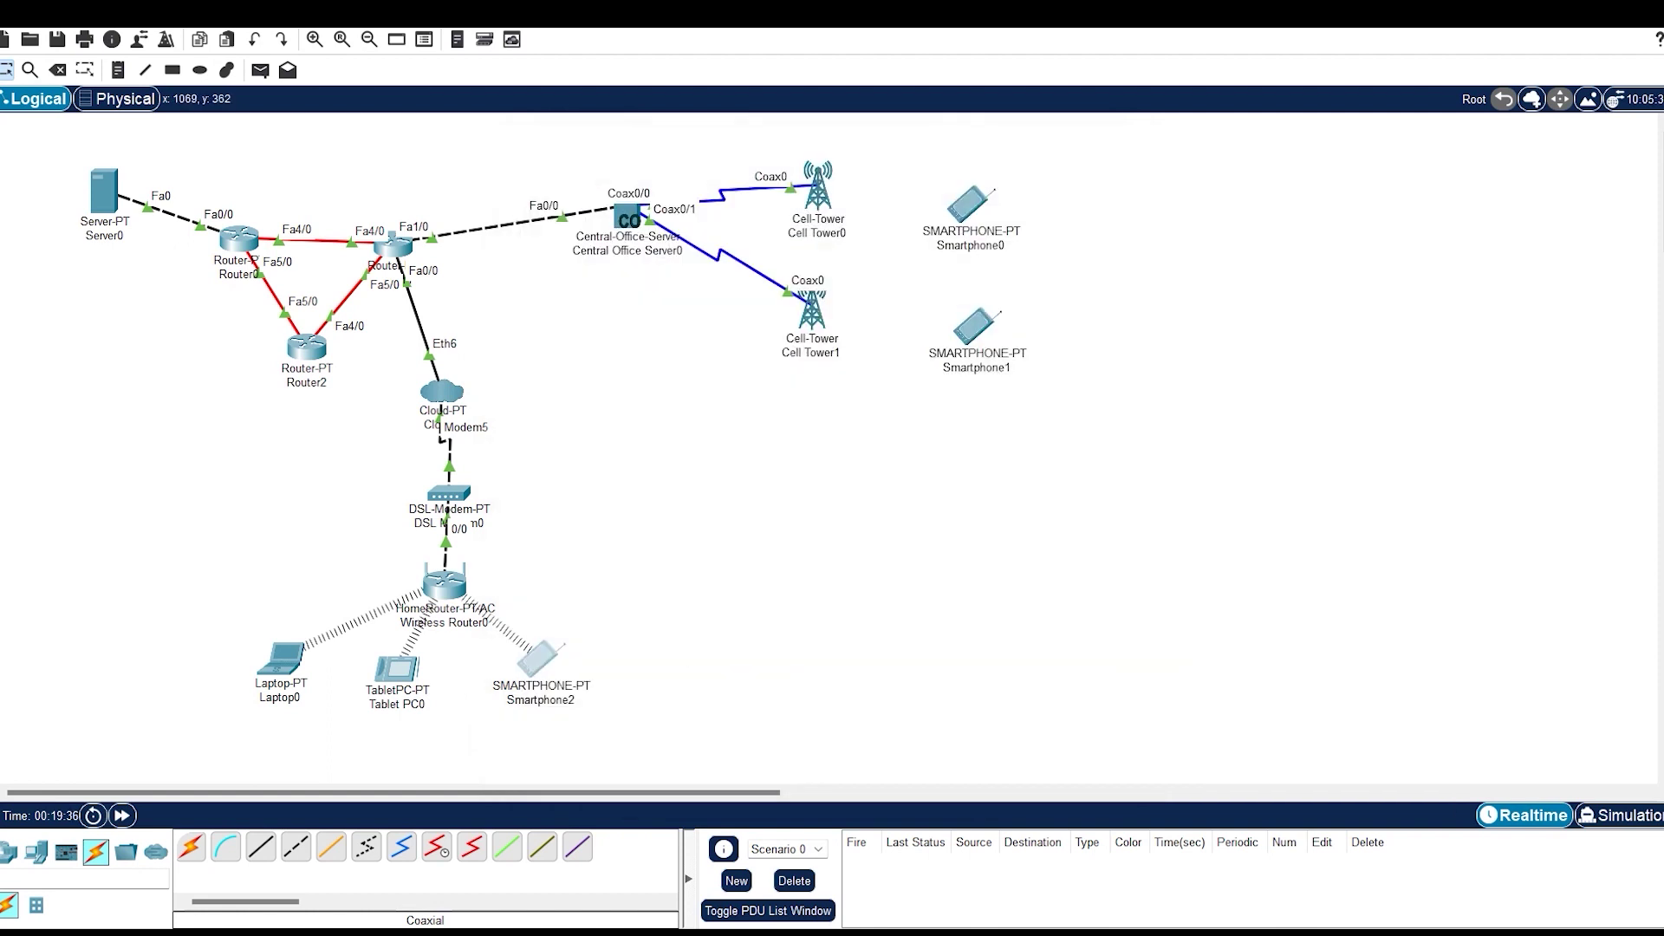
# Turn on Smartphone0's 3G/4G Cell1 port for provider ptcellular1 and close its window
pyautogui.click(968, 204)
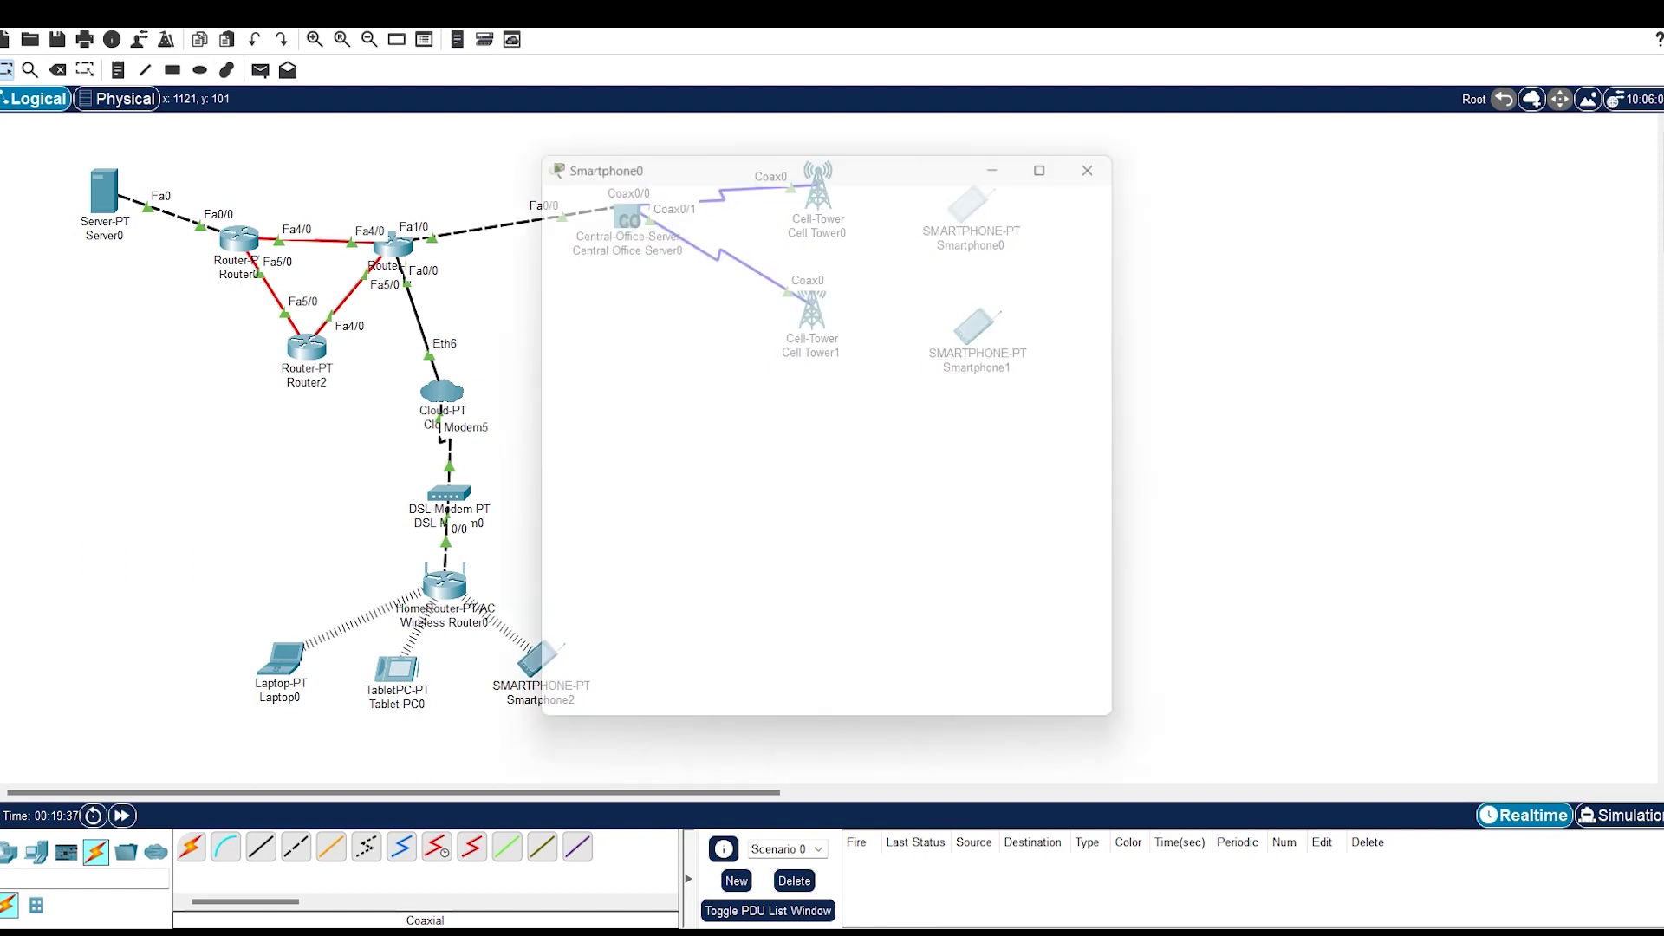
pyautogui.click(606, 319)
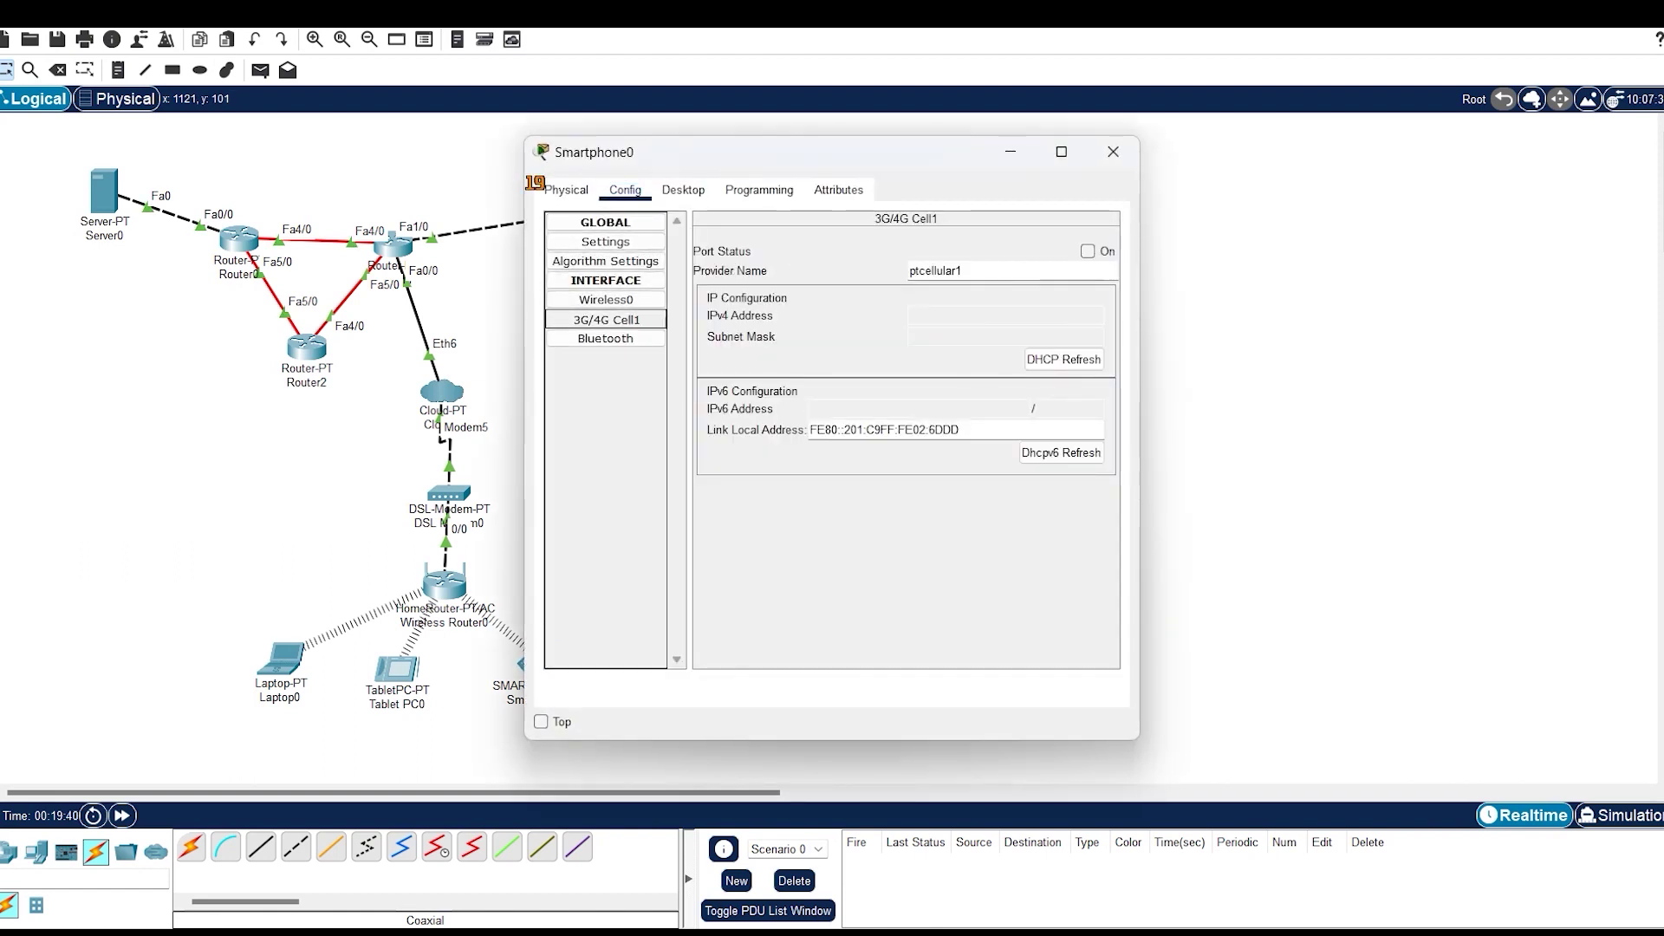
pyautogui.click(1088, 250)
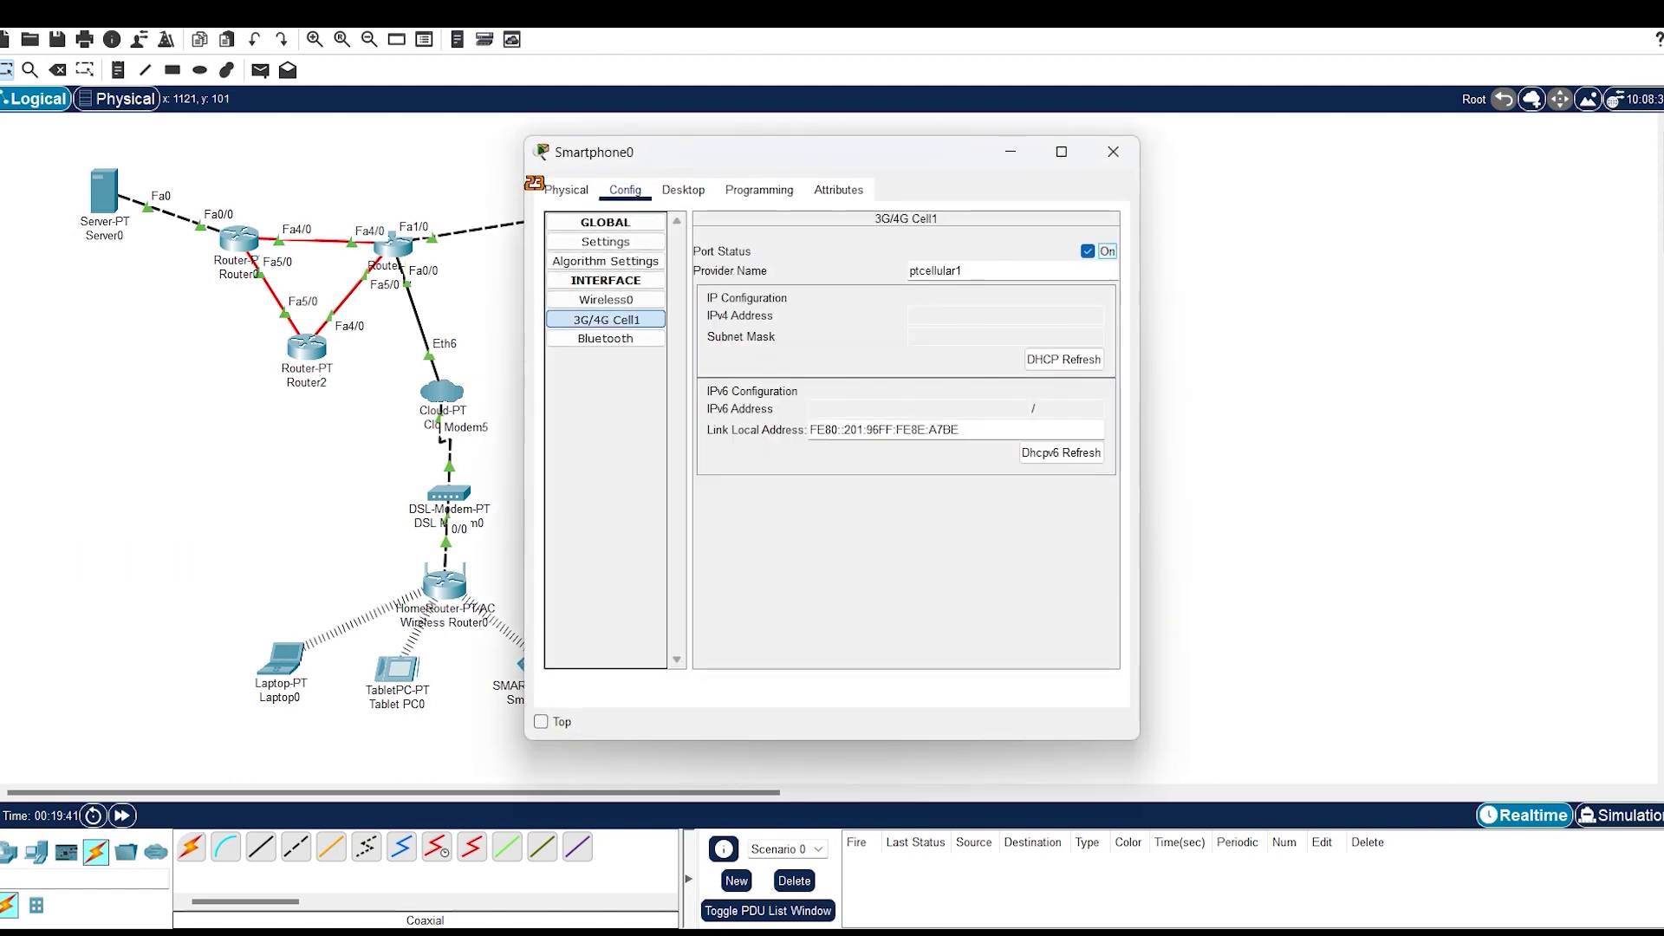
pyautogui.click(1113, 151)
# Turn on Smartphone1's 3G/4G Cell1 port for provider ptcellular2 and close its window
pyautogui.click(977, 328)
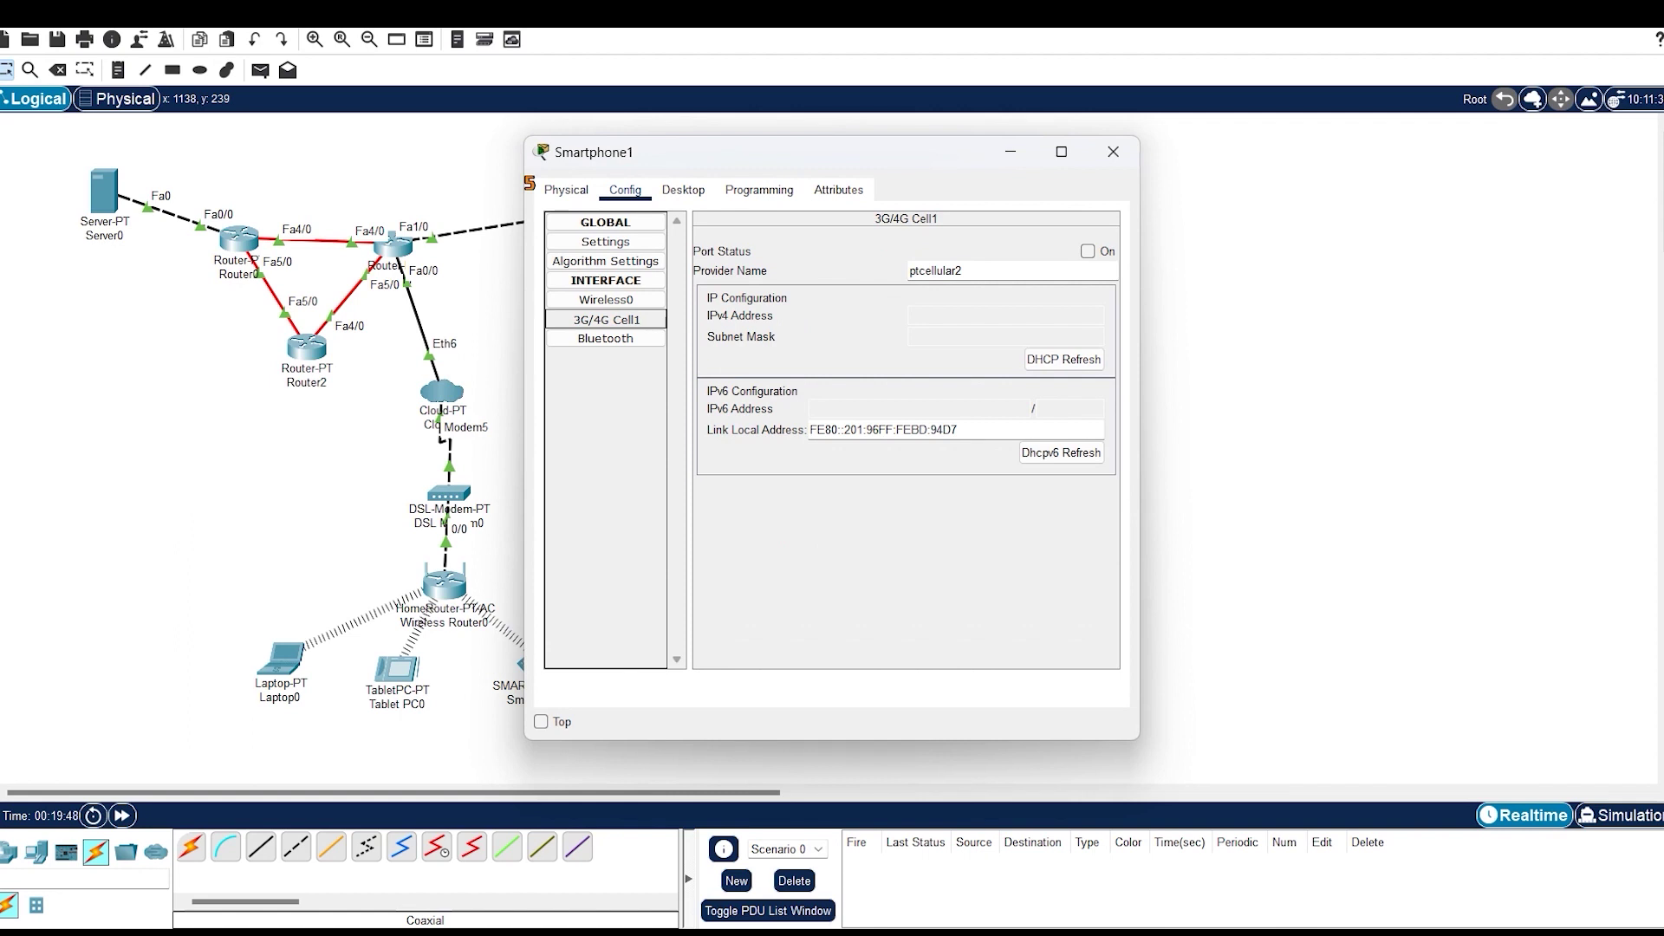
pyautogui.click(1088, 252)
pyautogui.click(1112, 153)
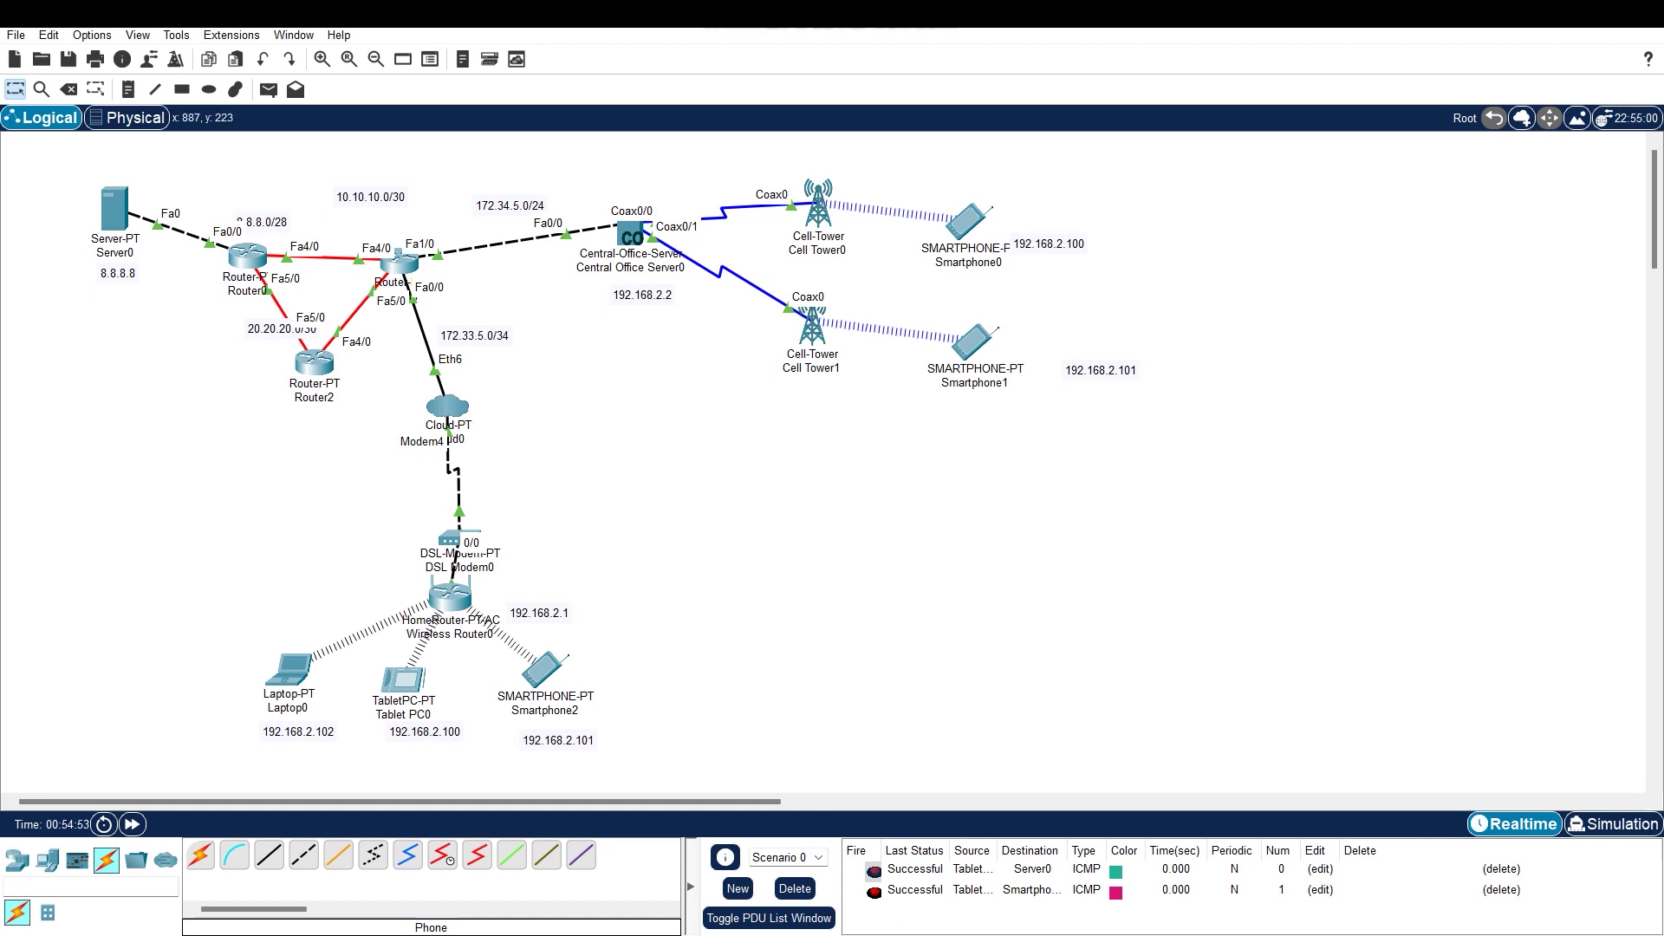
# Shift Smartphone0 slightly in the topology and ping 8.8.8.8 from its Command Prompt
pyautogui.moveTo(967, 222); pyautogui.dragTo(978, 208)
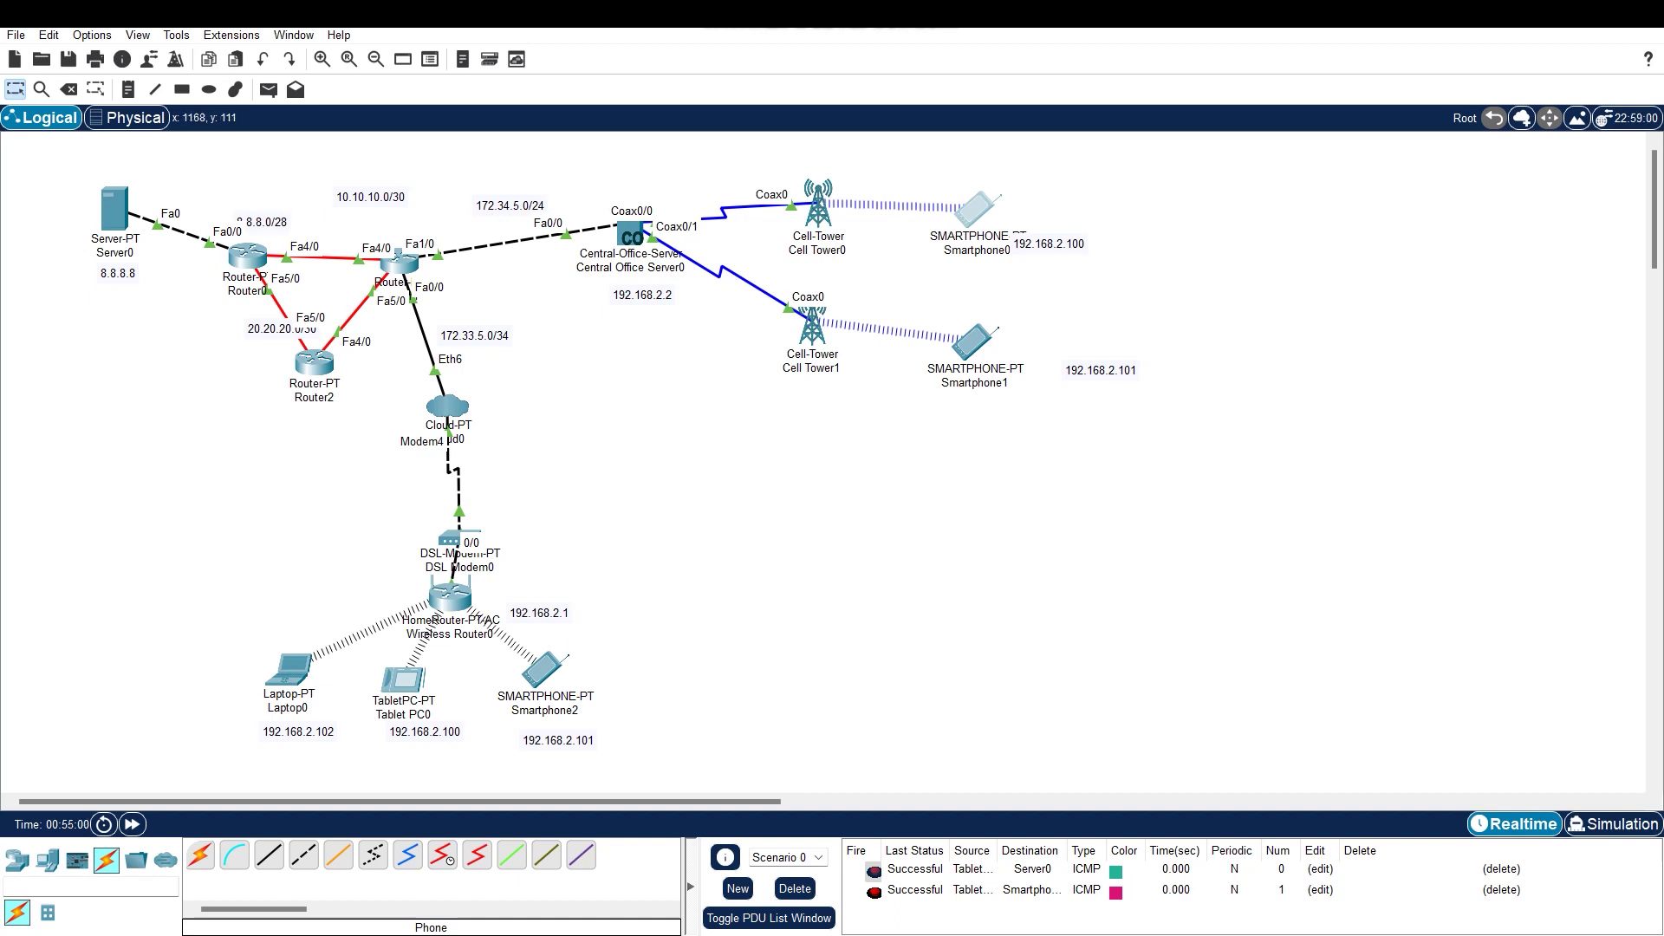
pyautogui.click(975, 207)
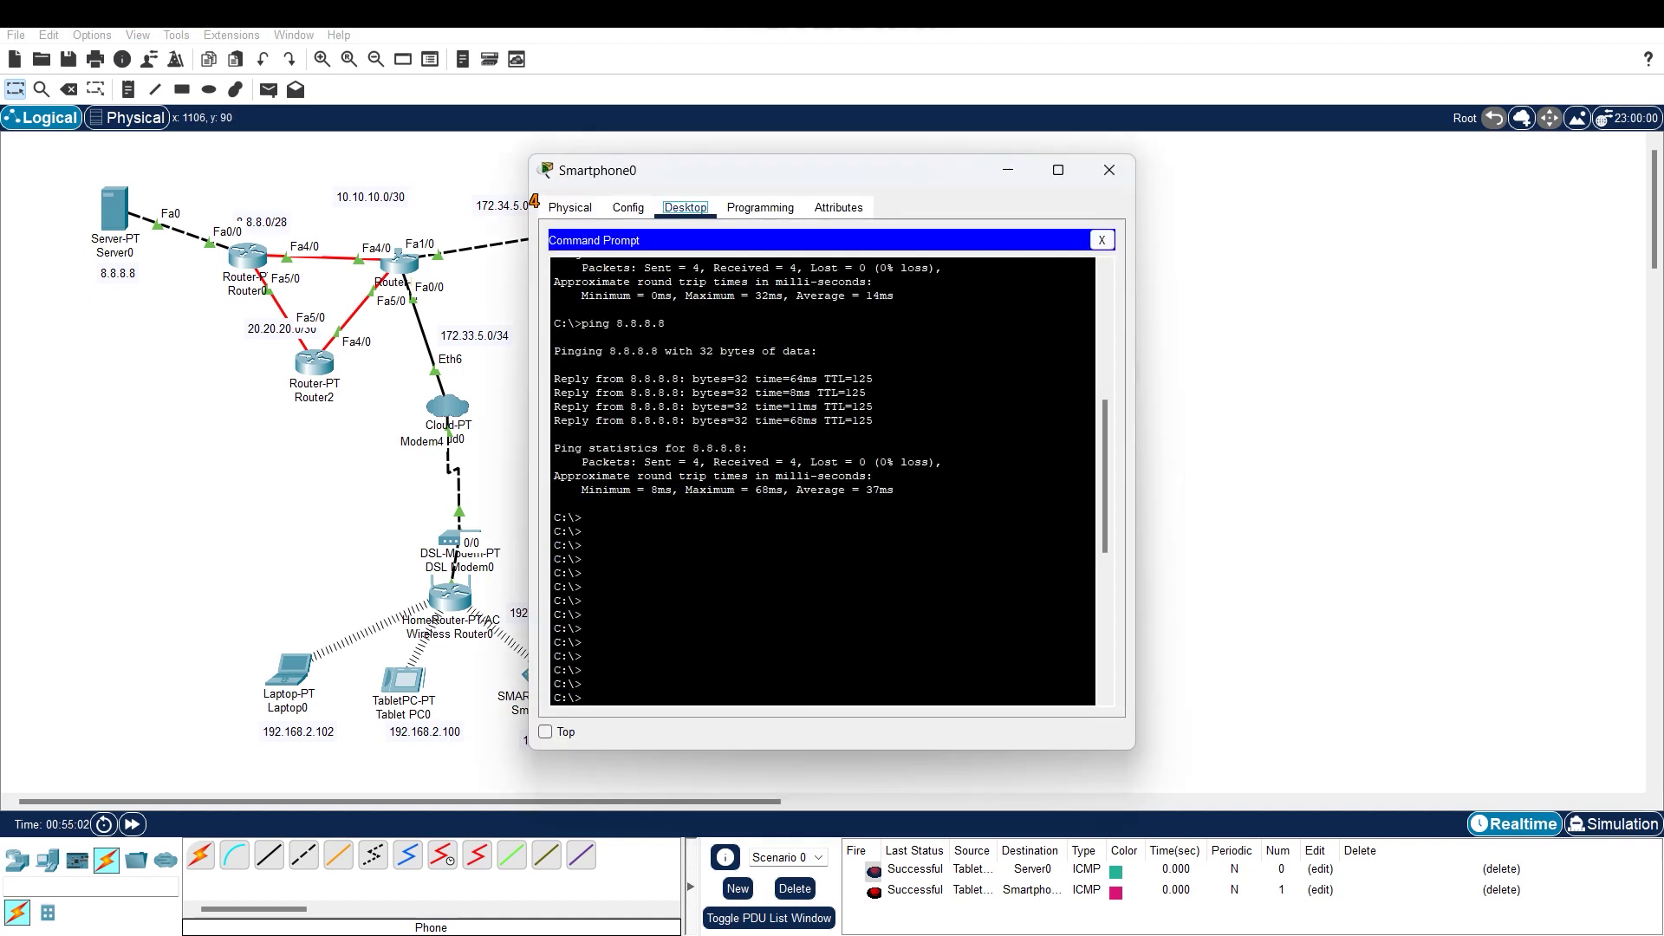
pyautogui.click(1101, 240)
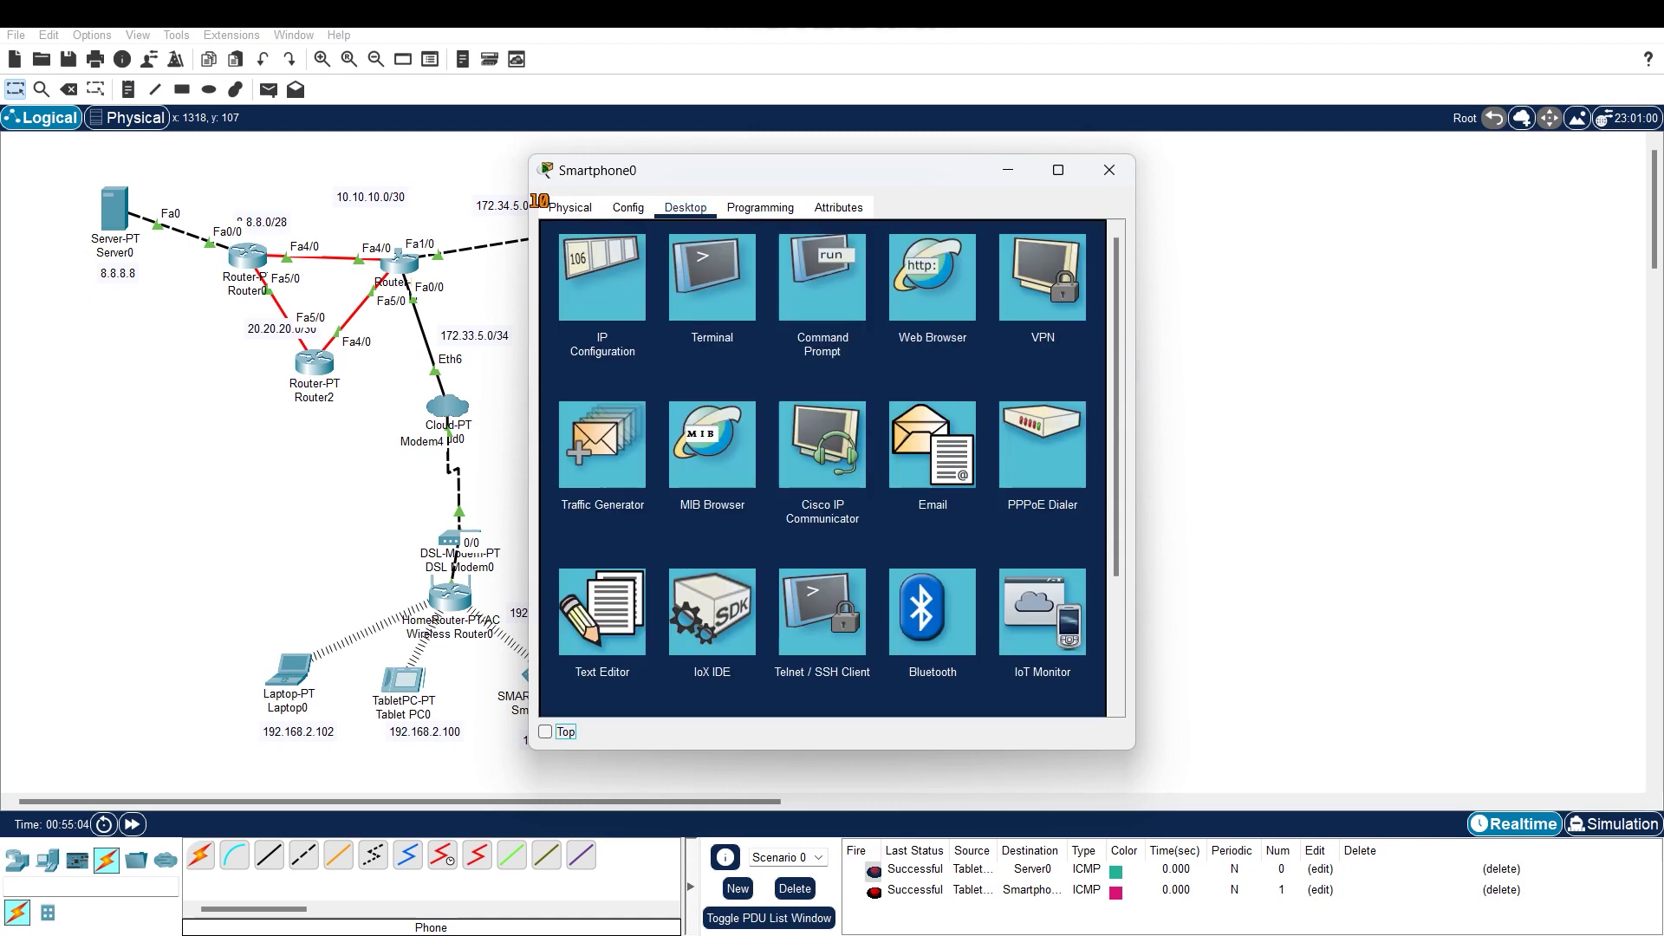
pyautogui.click(821, 277)
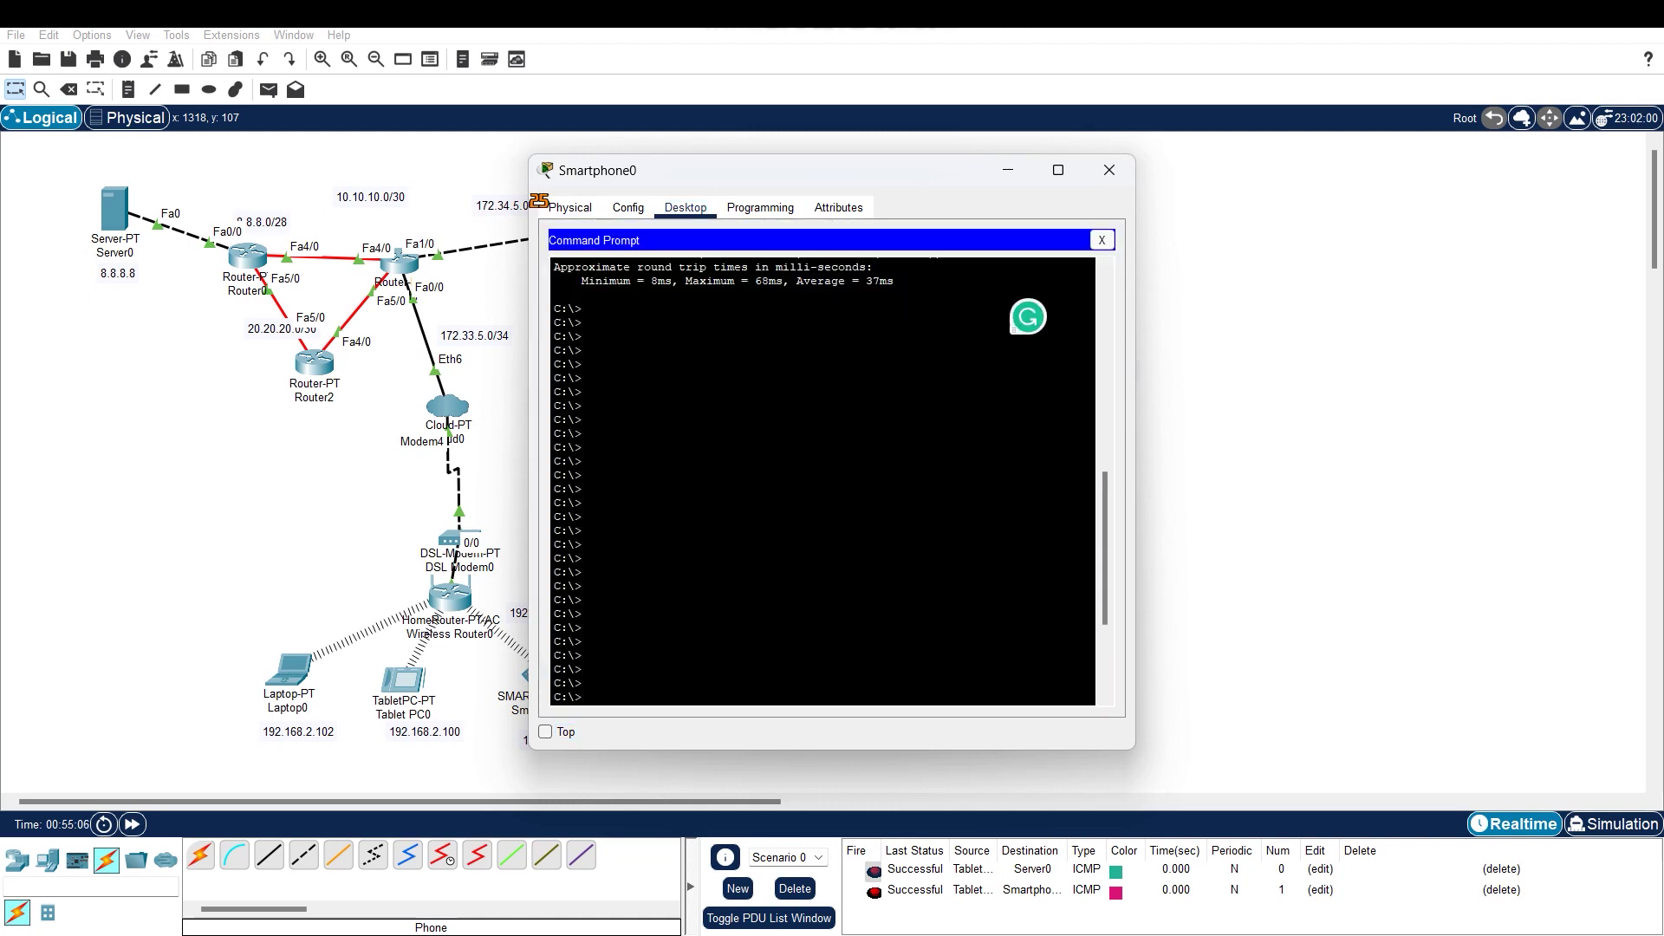
pyautogui.write('ping 8.8.8.8')
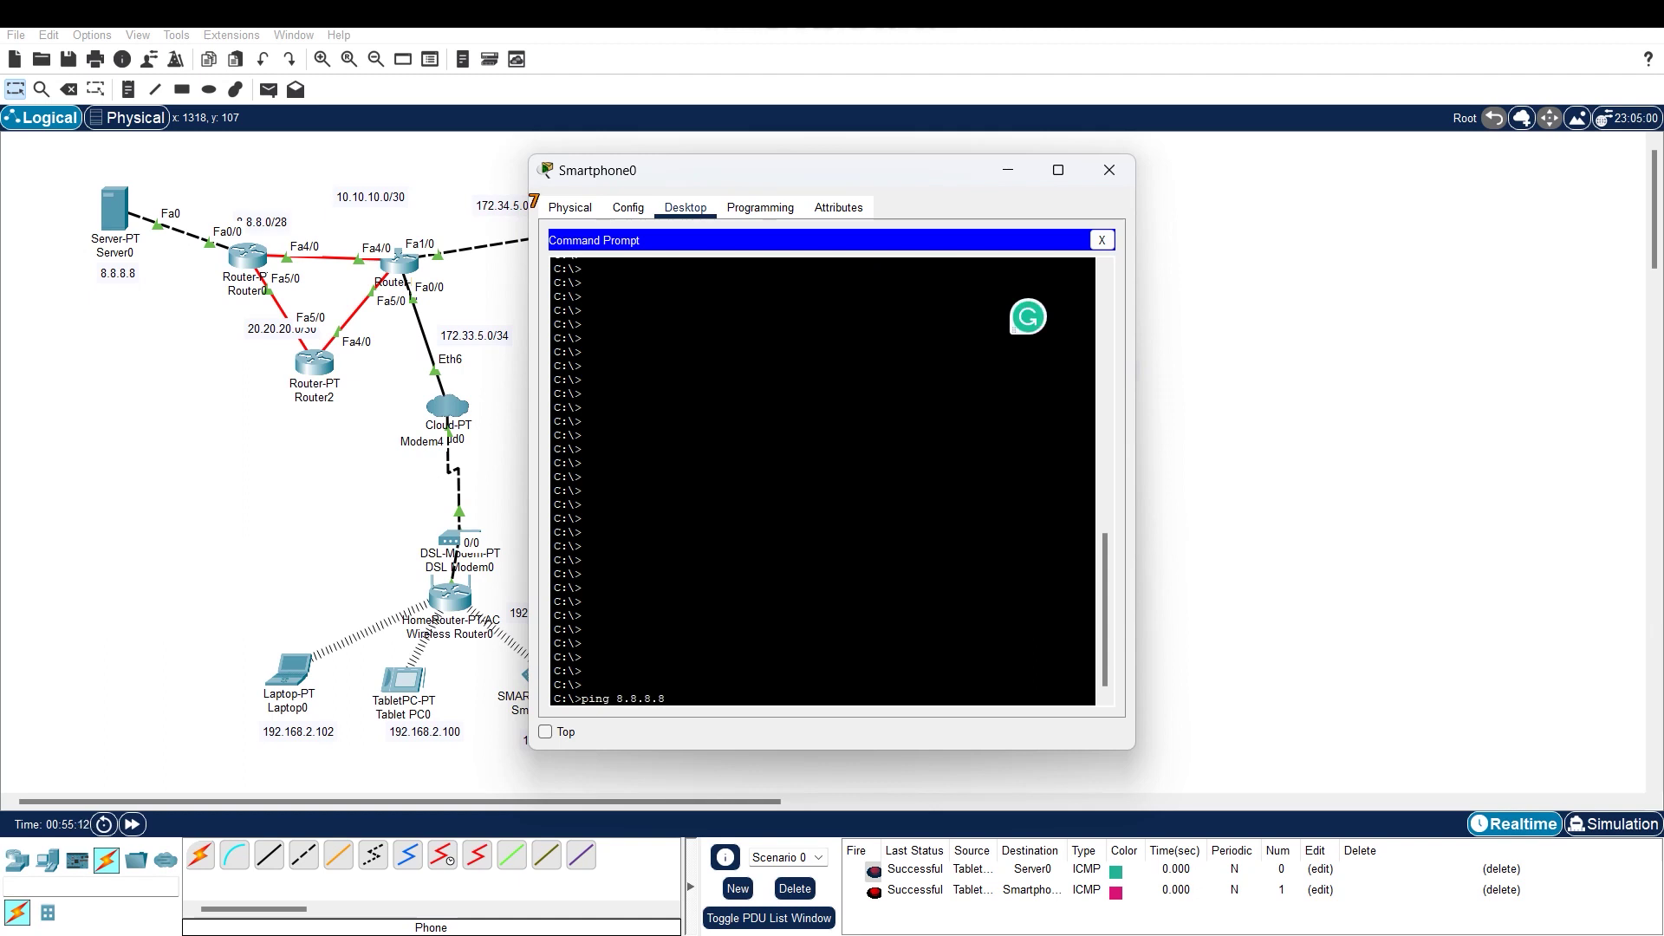
pyautogui.press('Return')
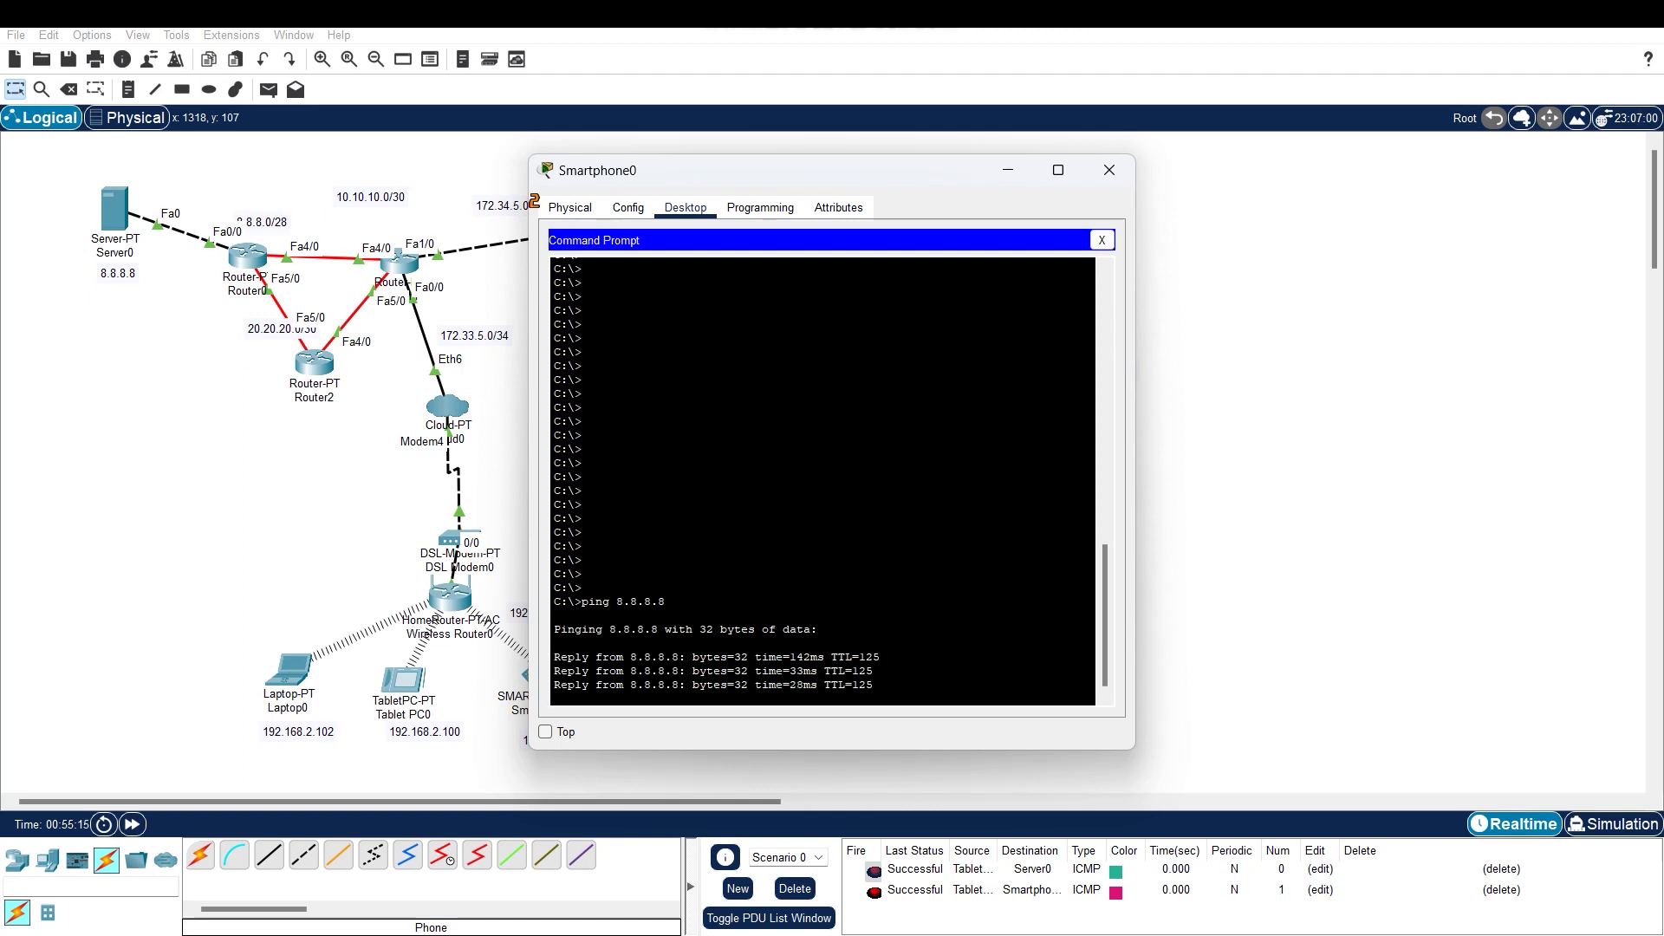
# Ping 192.168.2.100 from Smartphone0's Command Prompt and minimize its window
pyautogui.write('ping')
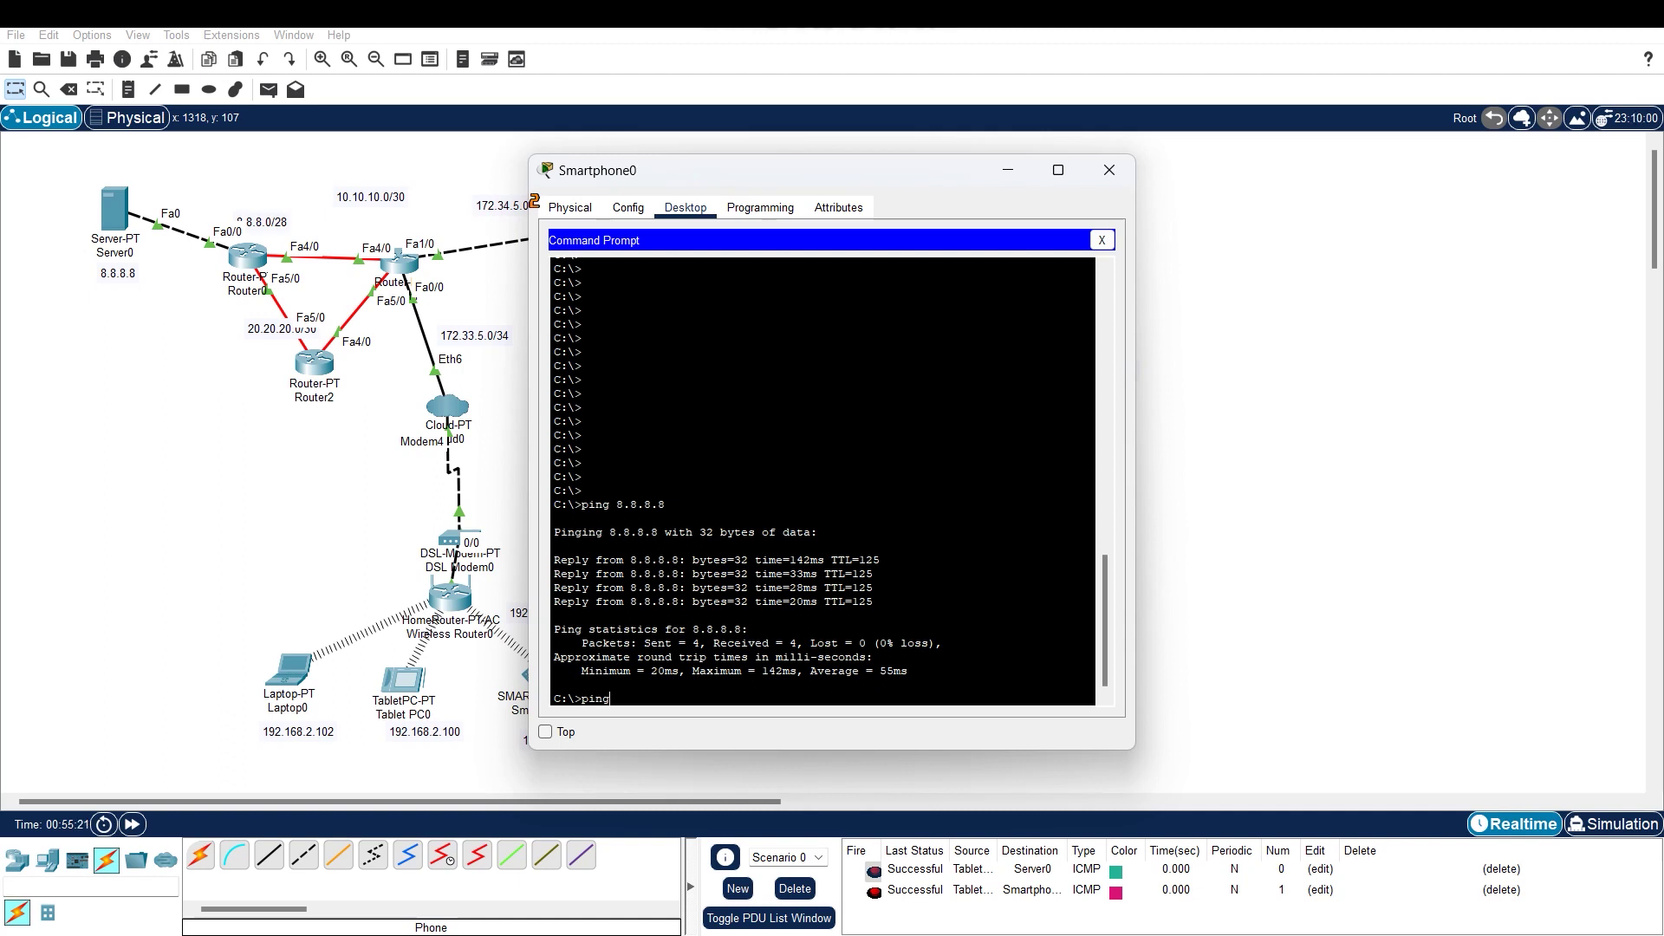
pyautogui.write(' 192.')
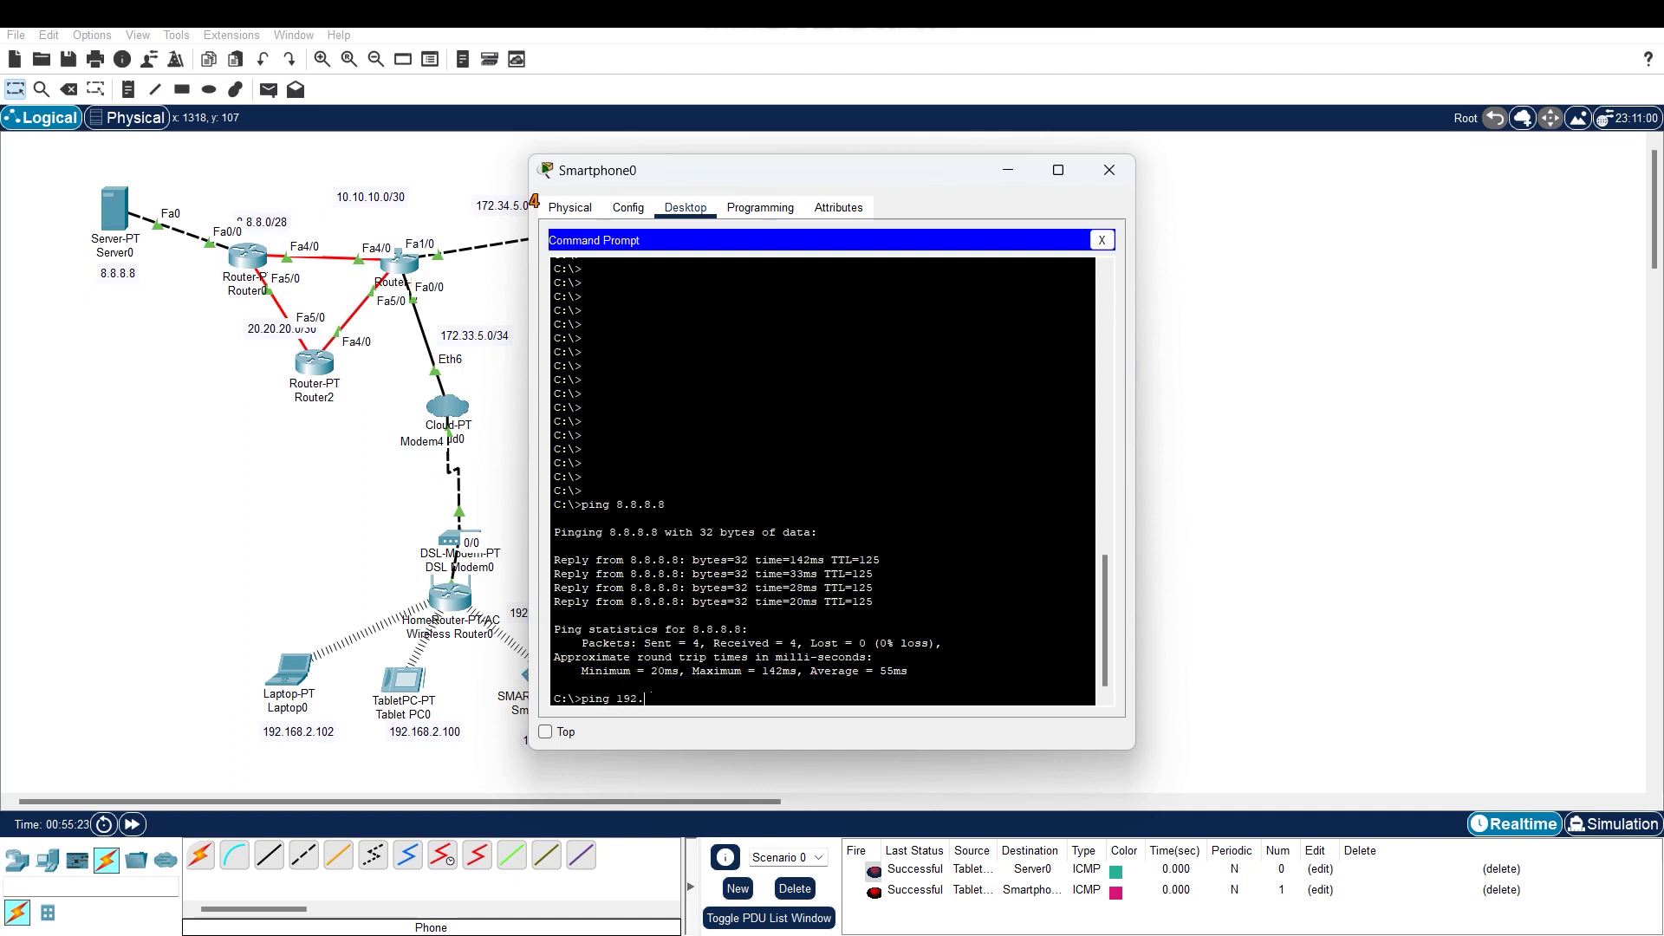
pyautogui.write('168.2')
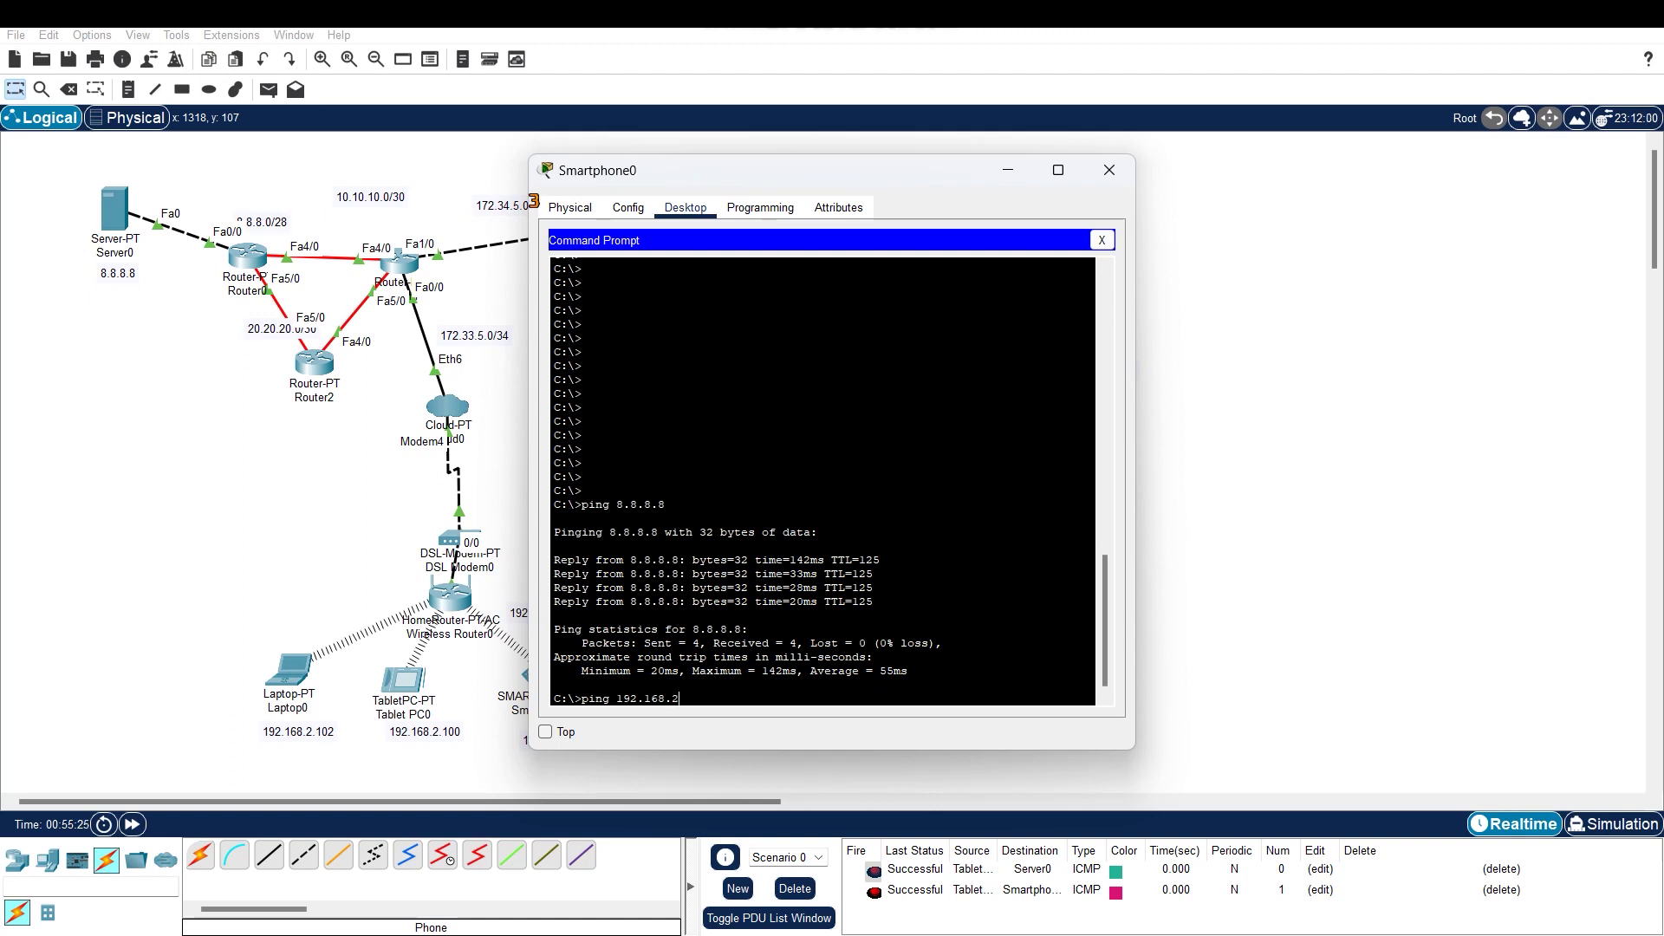
pyautogui.write('.100')
pyautogui.press('Return')
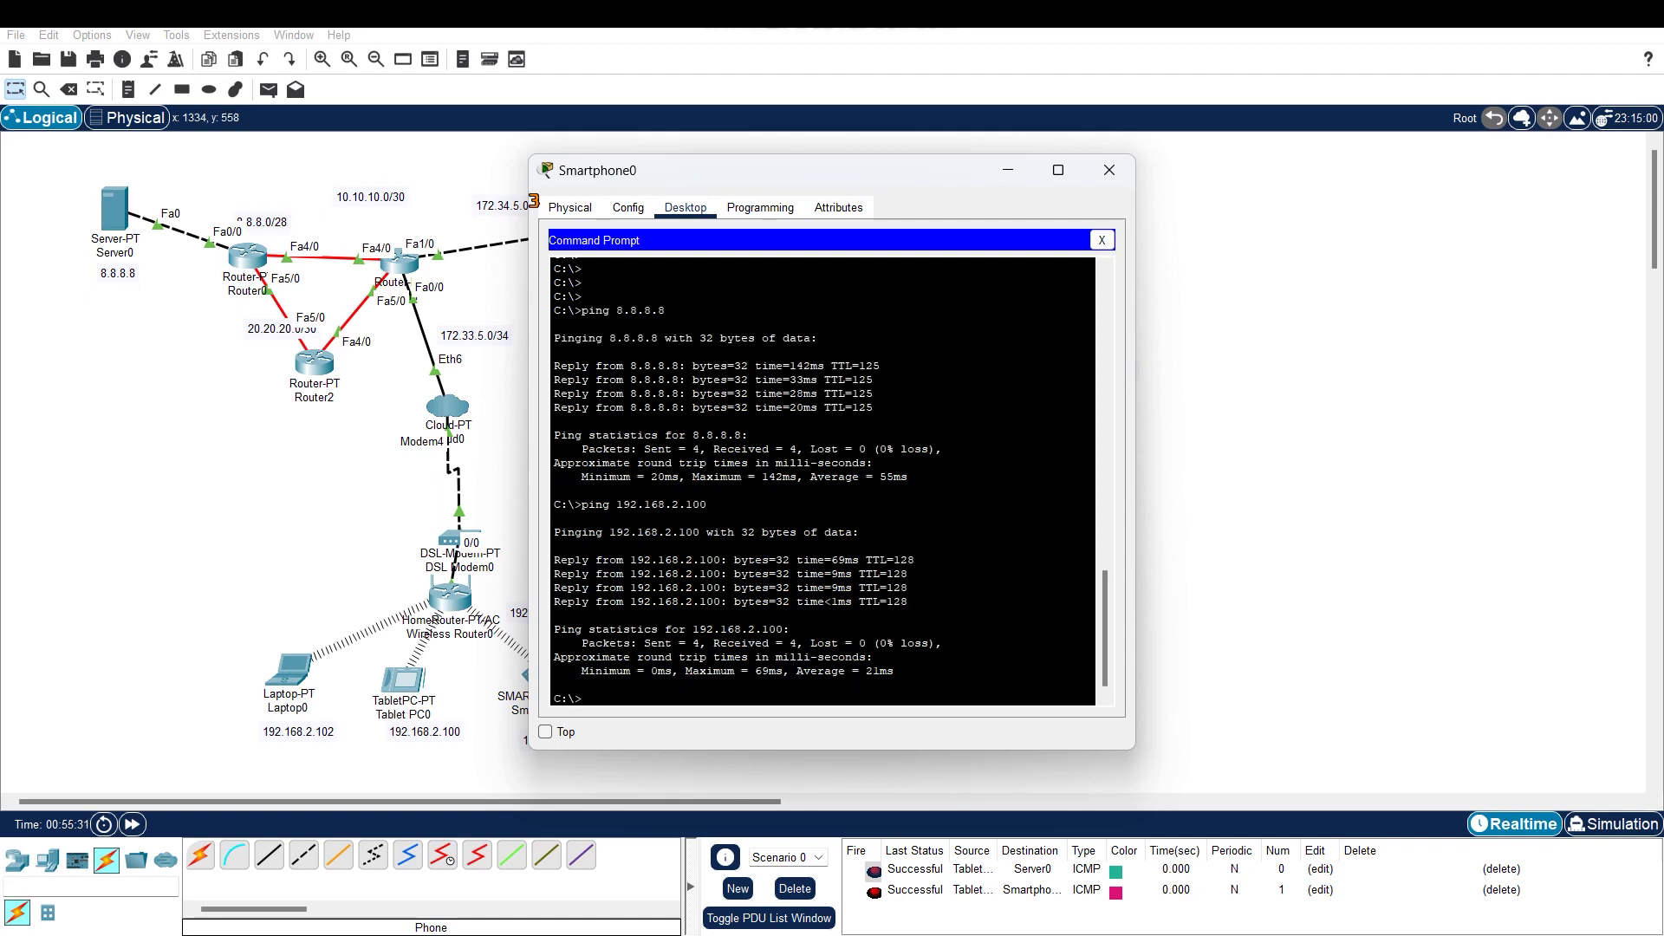
pyautogui.click(1008, 170)
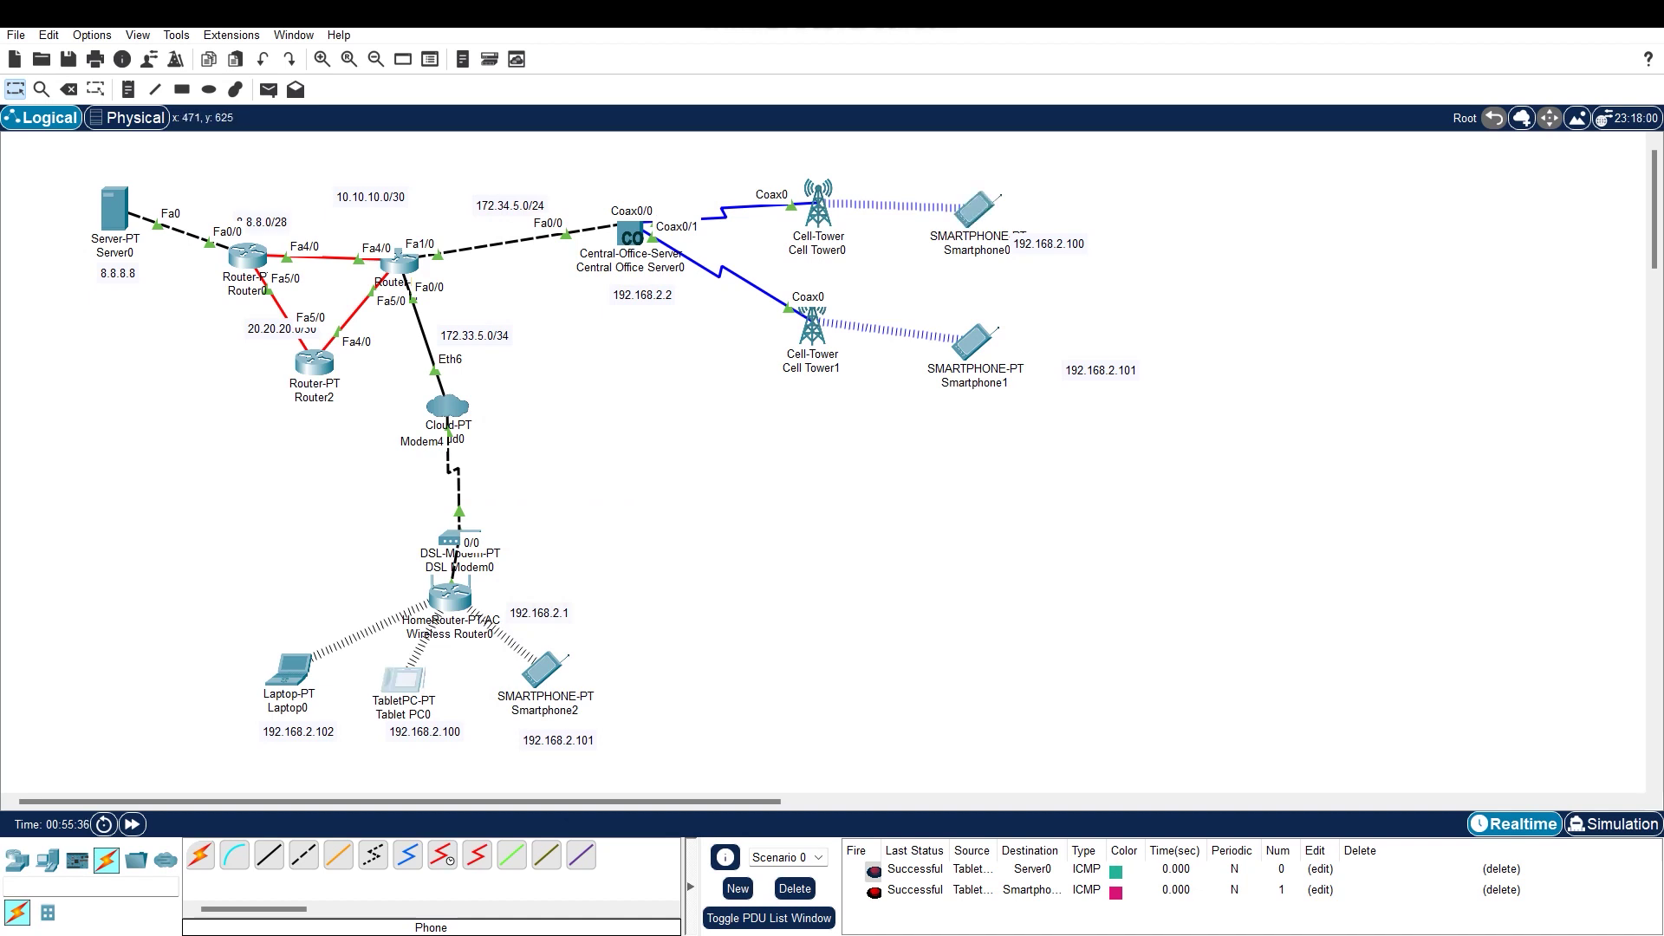
# Open Tablet PC0's Command Prompt and ping the server at 8.8.8.8
pyautogui.click(403, 680)
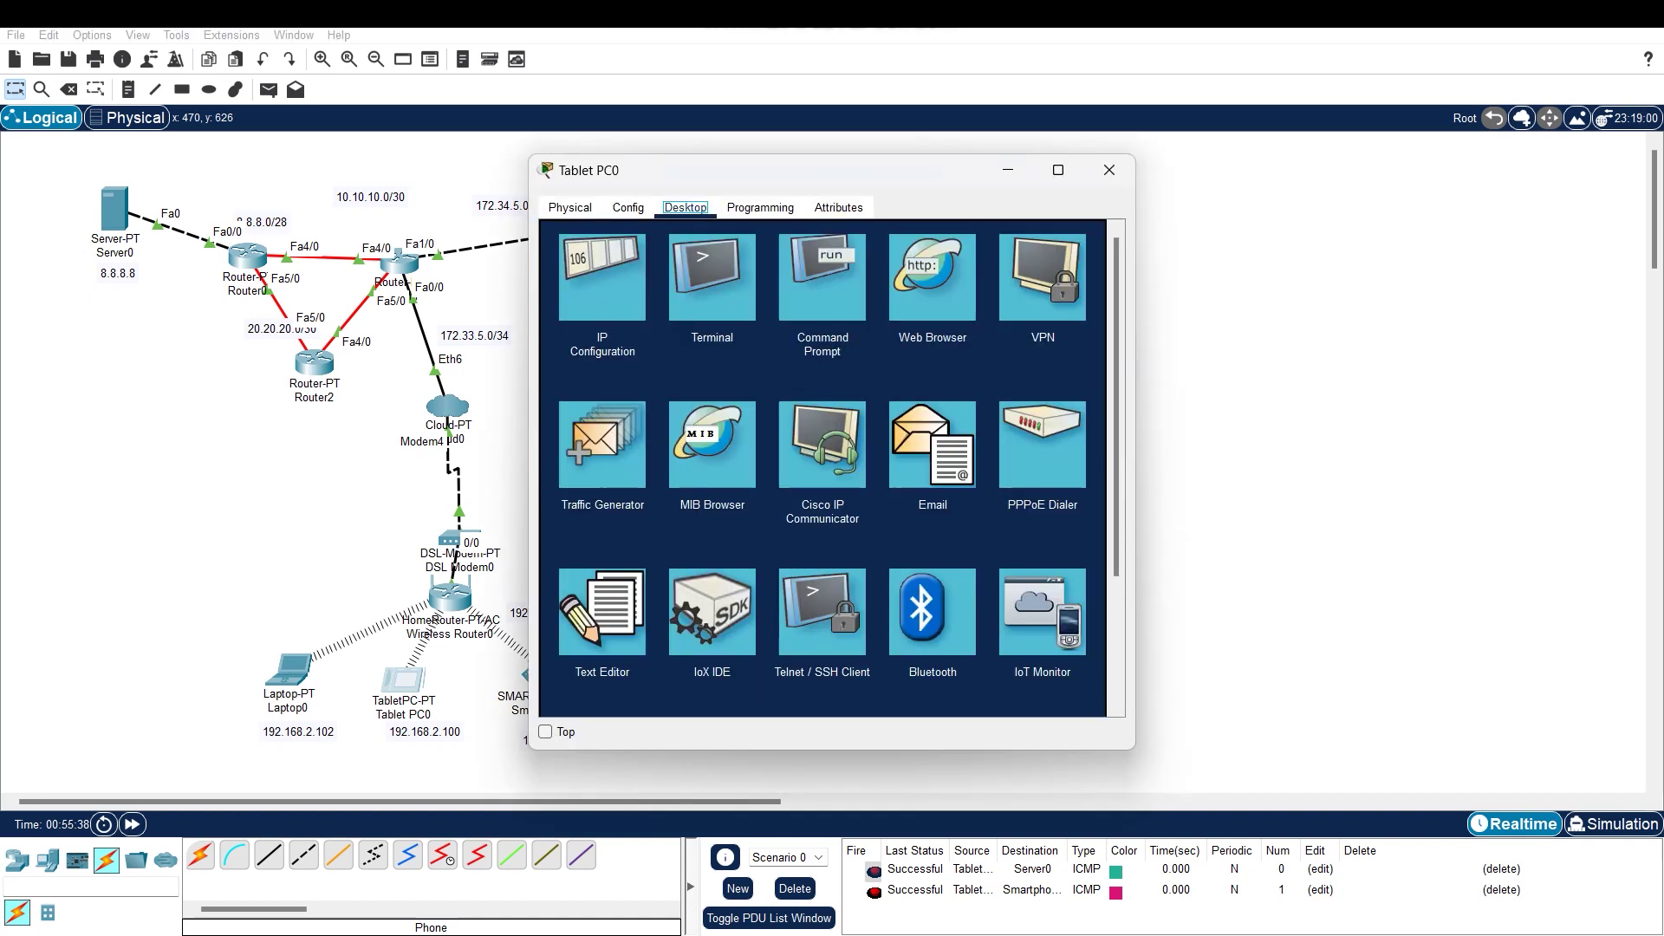
pyautogui.click(822, 277)
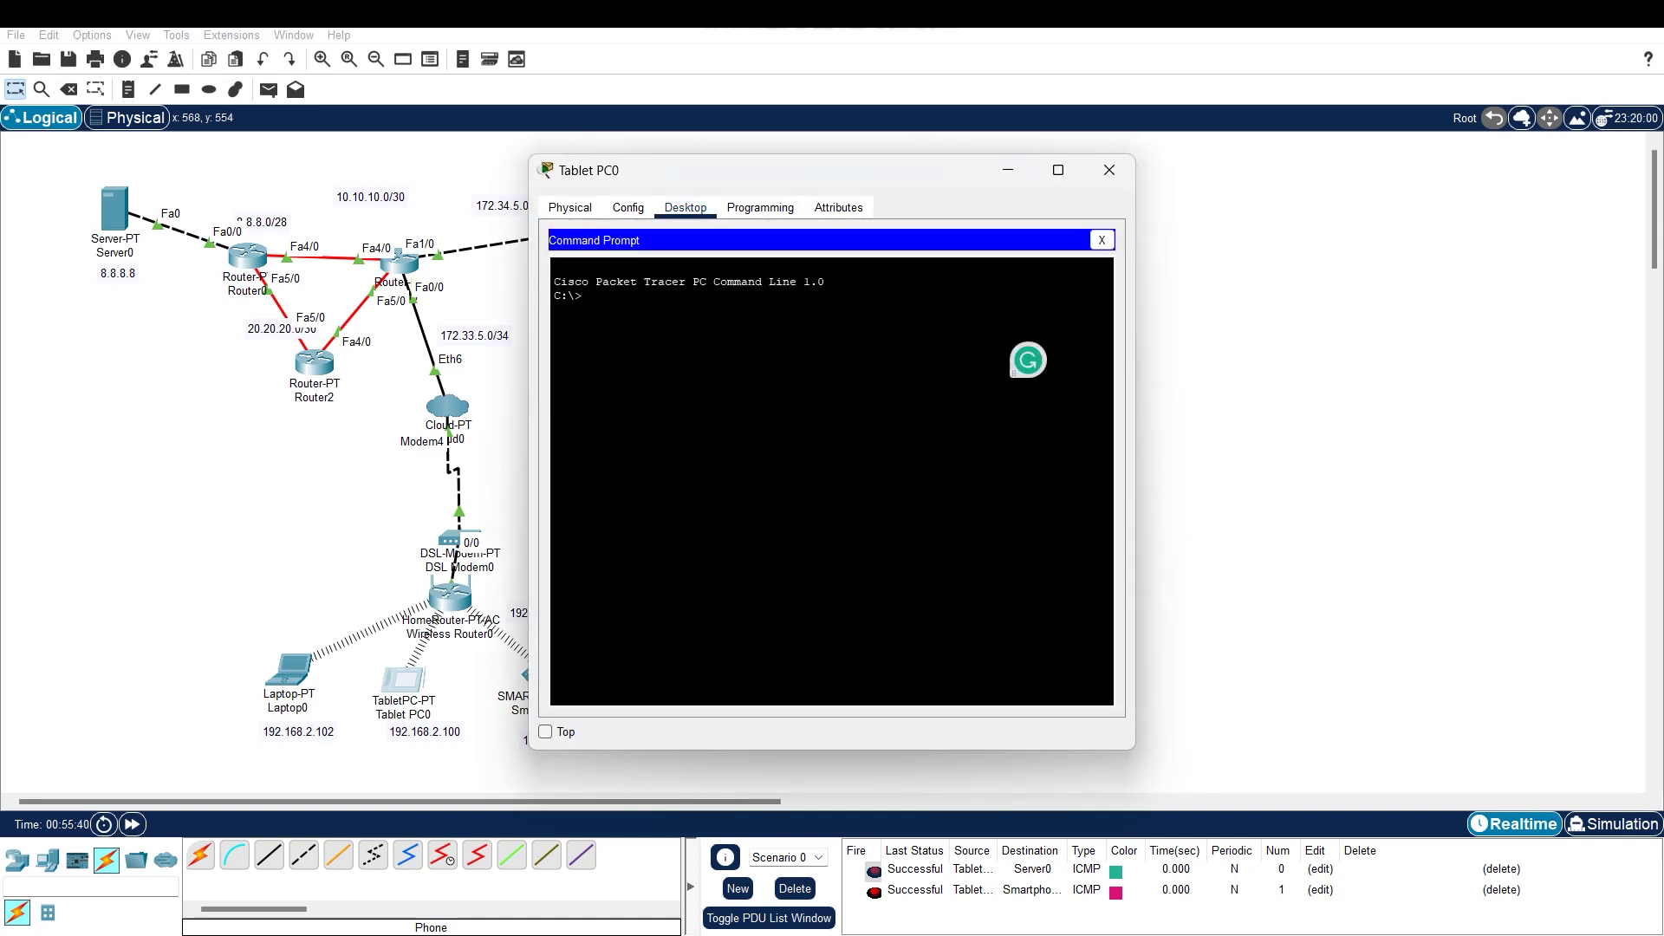
pyautogui.write('ping 8.8.8.8')
pyautogui.press('Return')
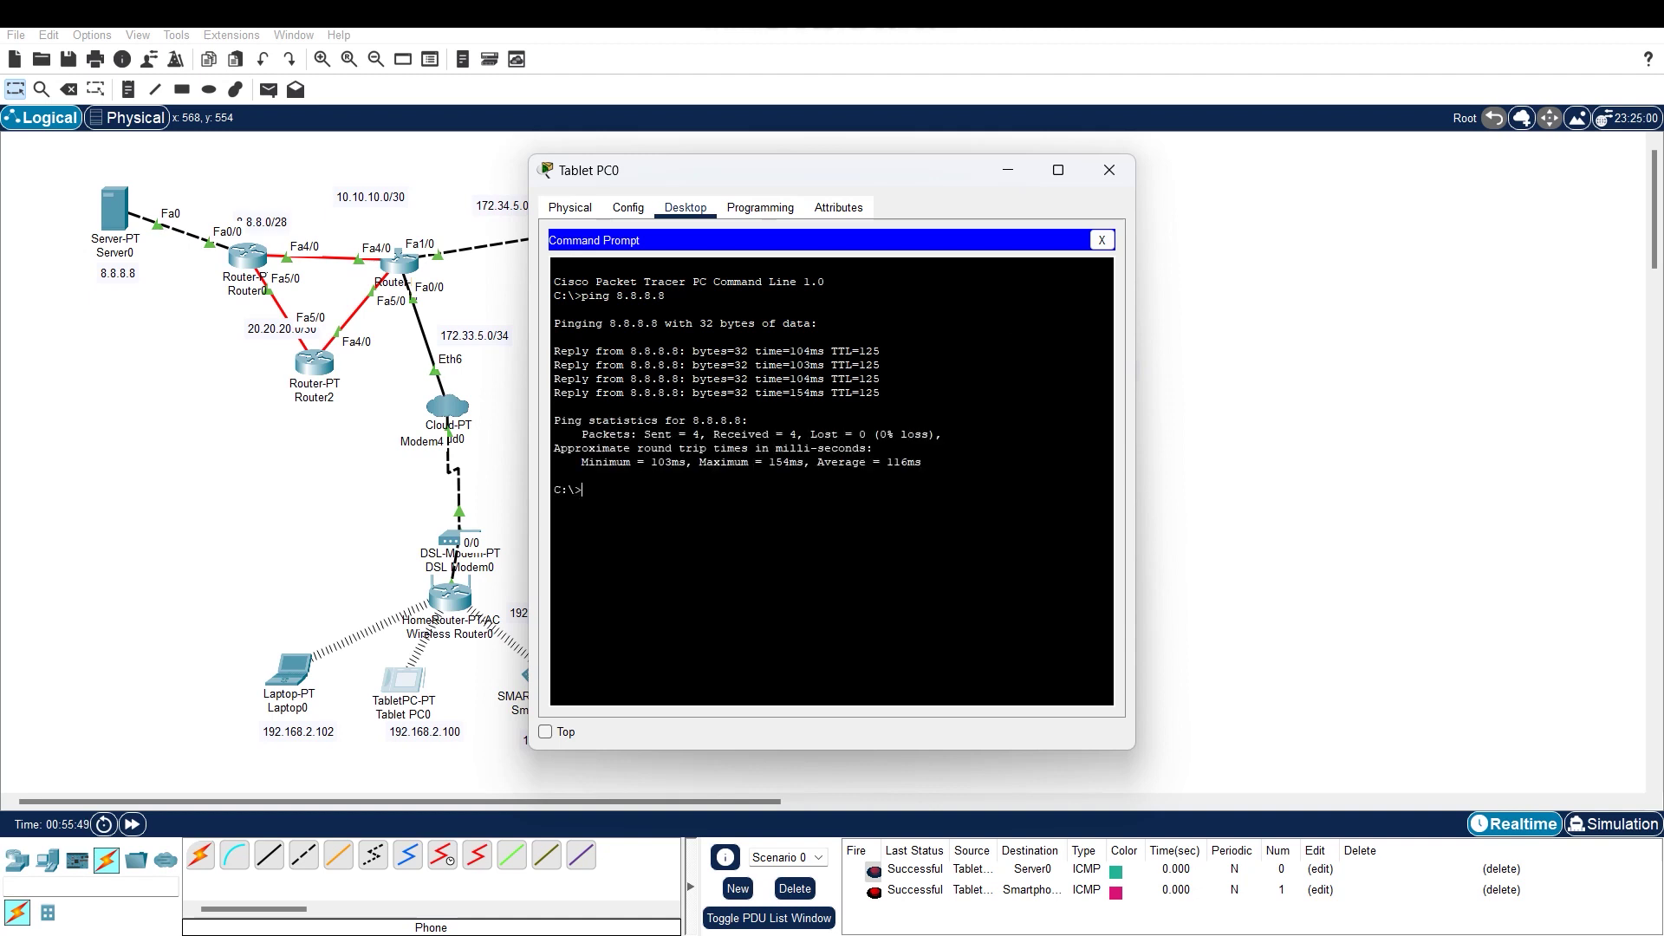
# Ping 192.168.2.101 from Tablet PC0 and close its window
pyautogui.moveTo(783, 166); pyautogui.dragTo(558, 144)
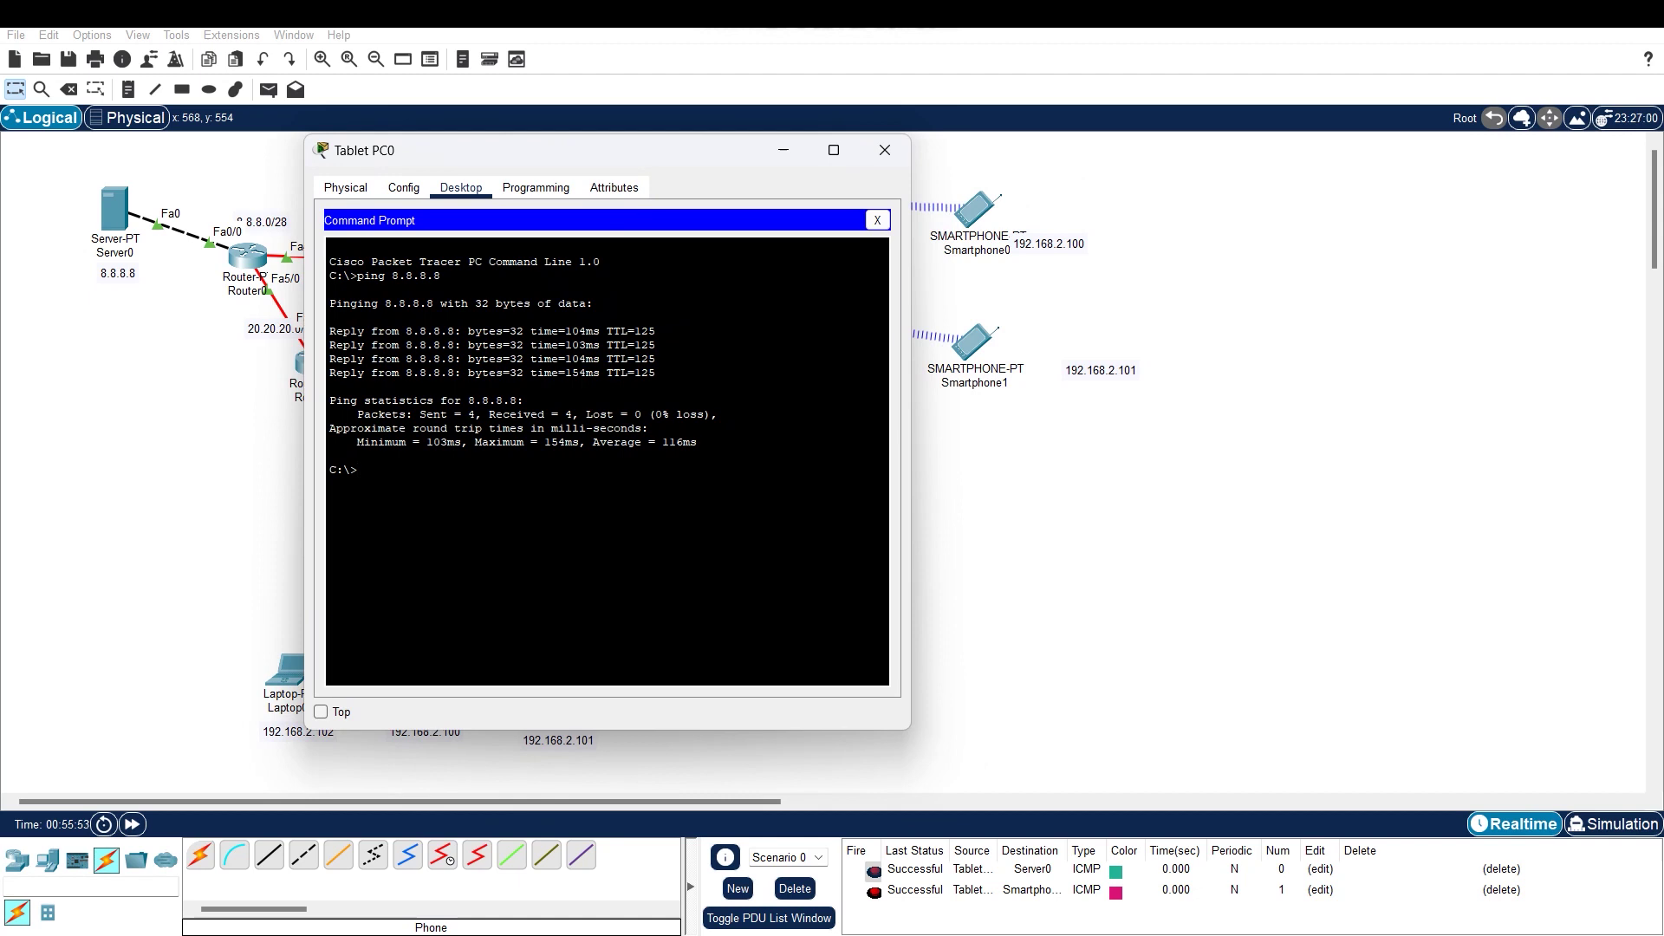
pyautogui.write('ping 192.168.2.101')
pyautogui.press('Return')
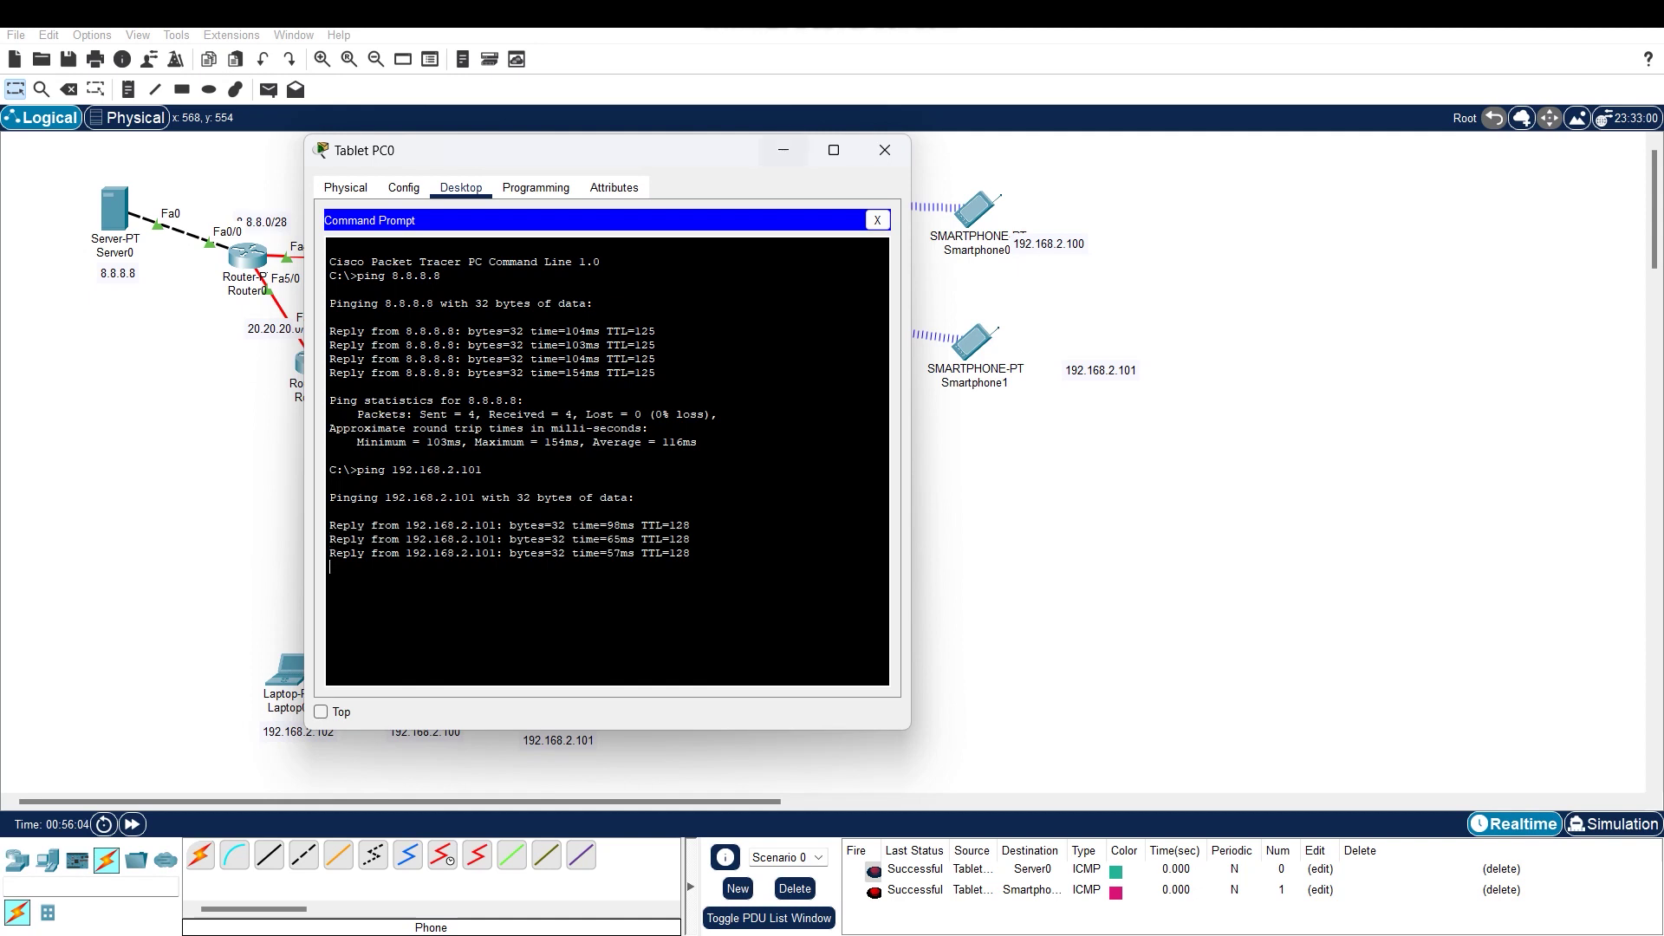
pyautogui.click(885, 150)
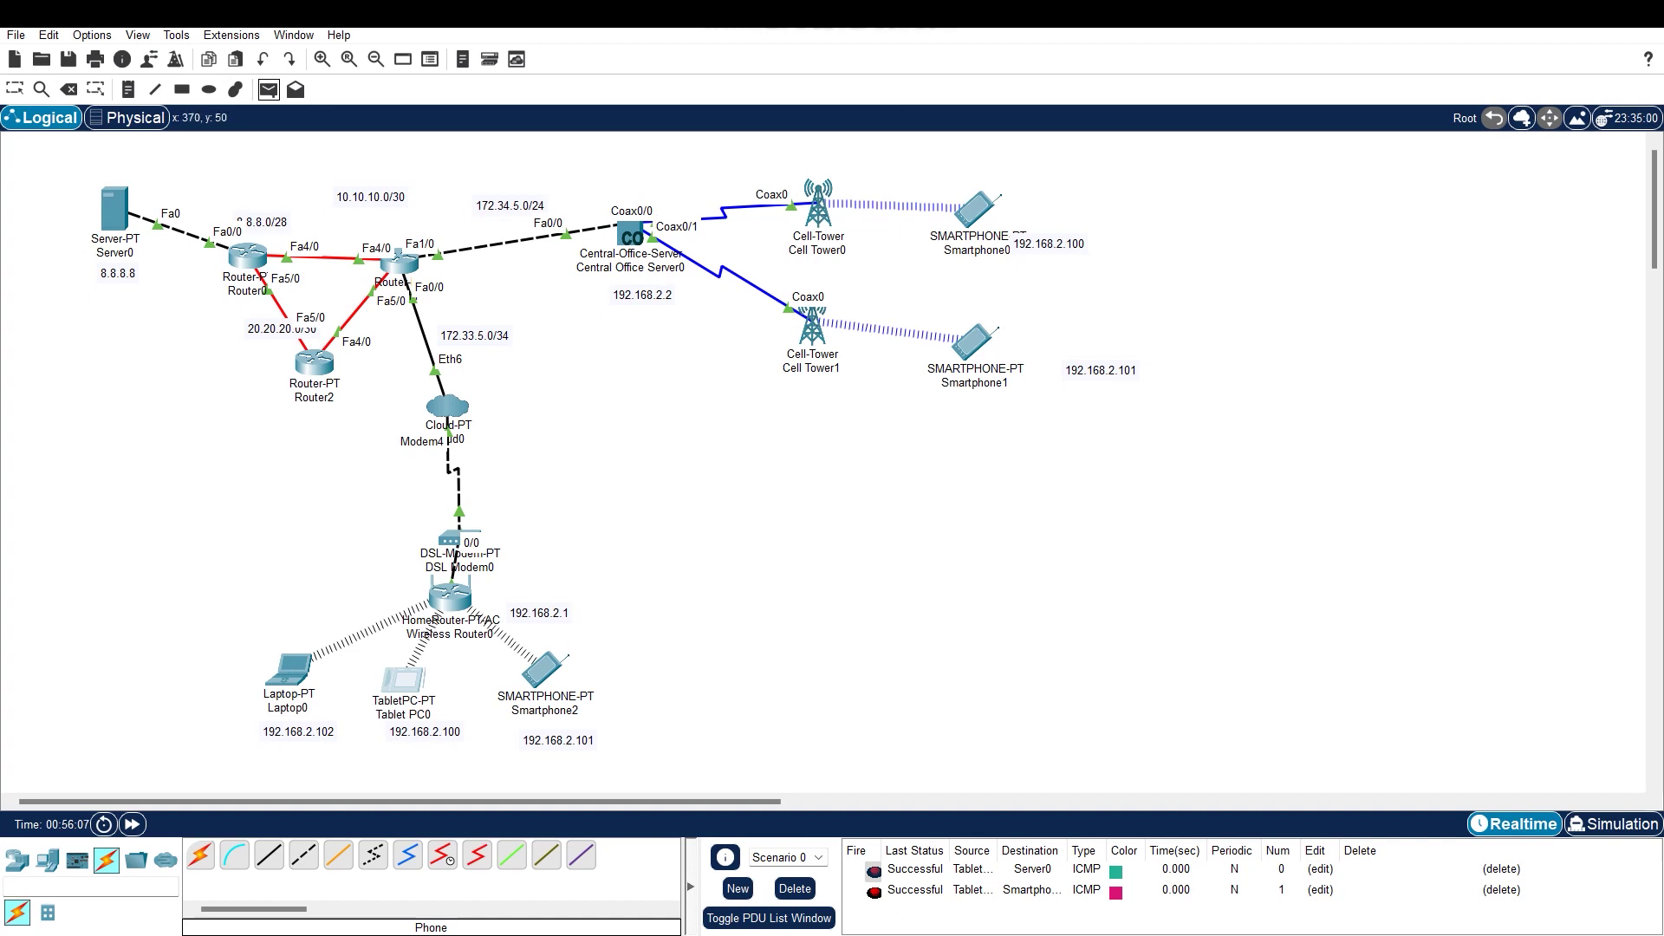
# Clear Scenario 0's PDU list and send a simple PDU from Smartphone0 to Server0
pyautogui.click(794, 888)
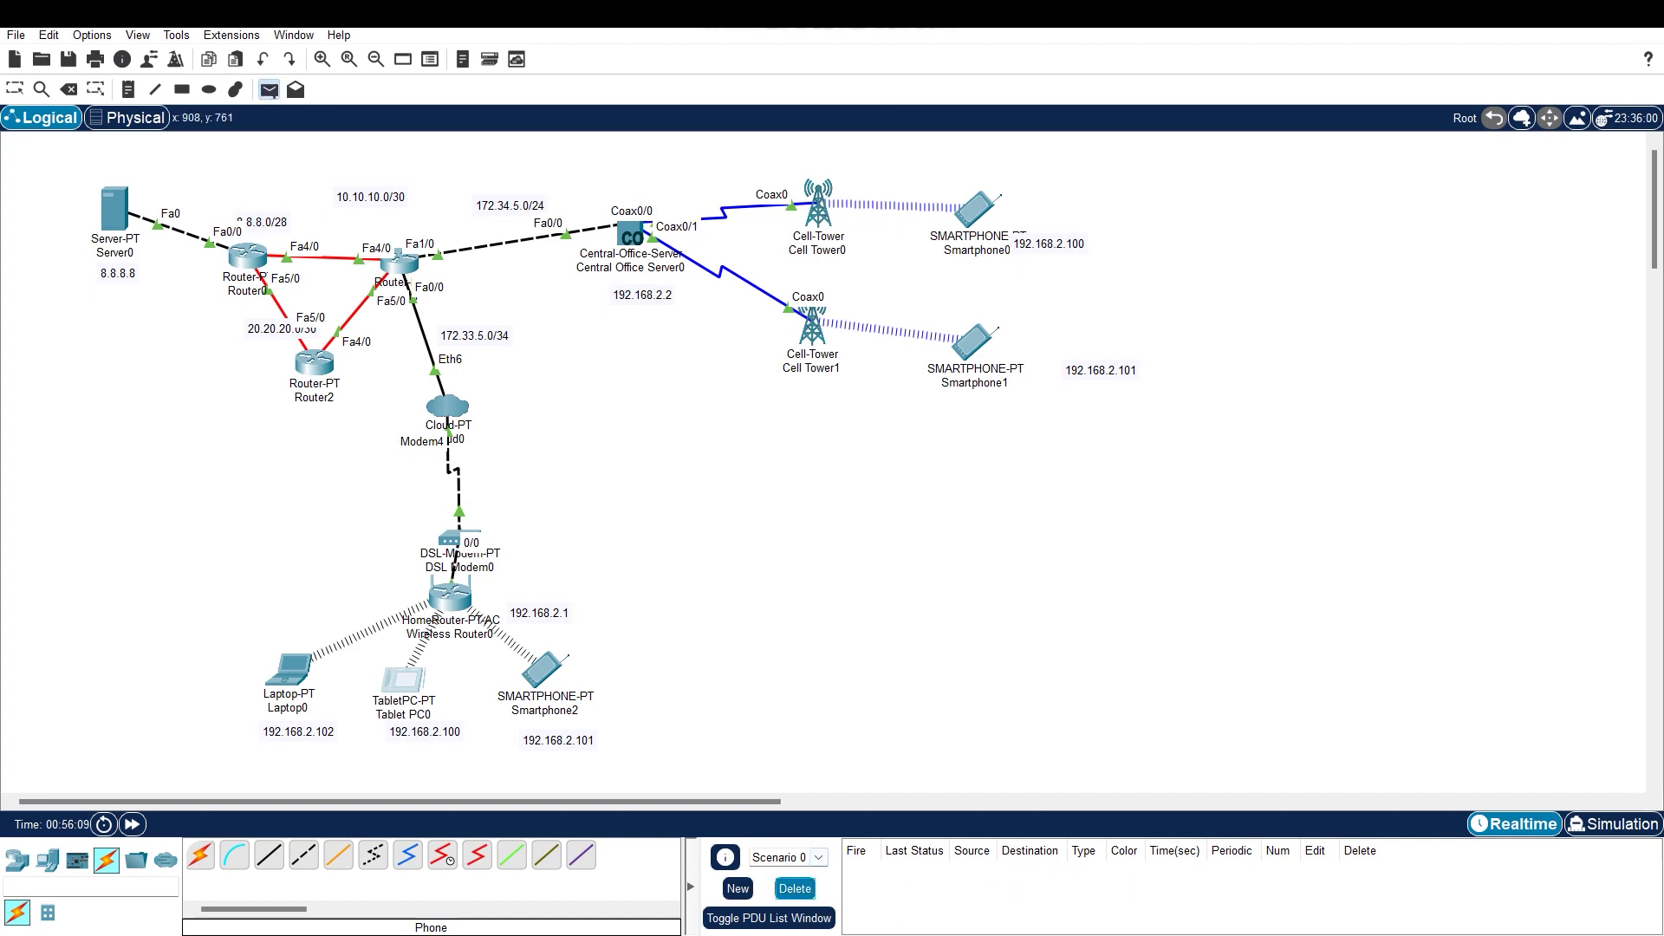
pyautogui.click(403, 678)
pyautogui.click(979, 211)
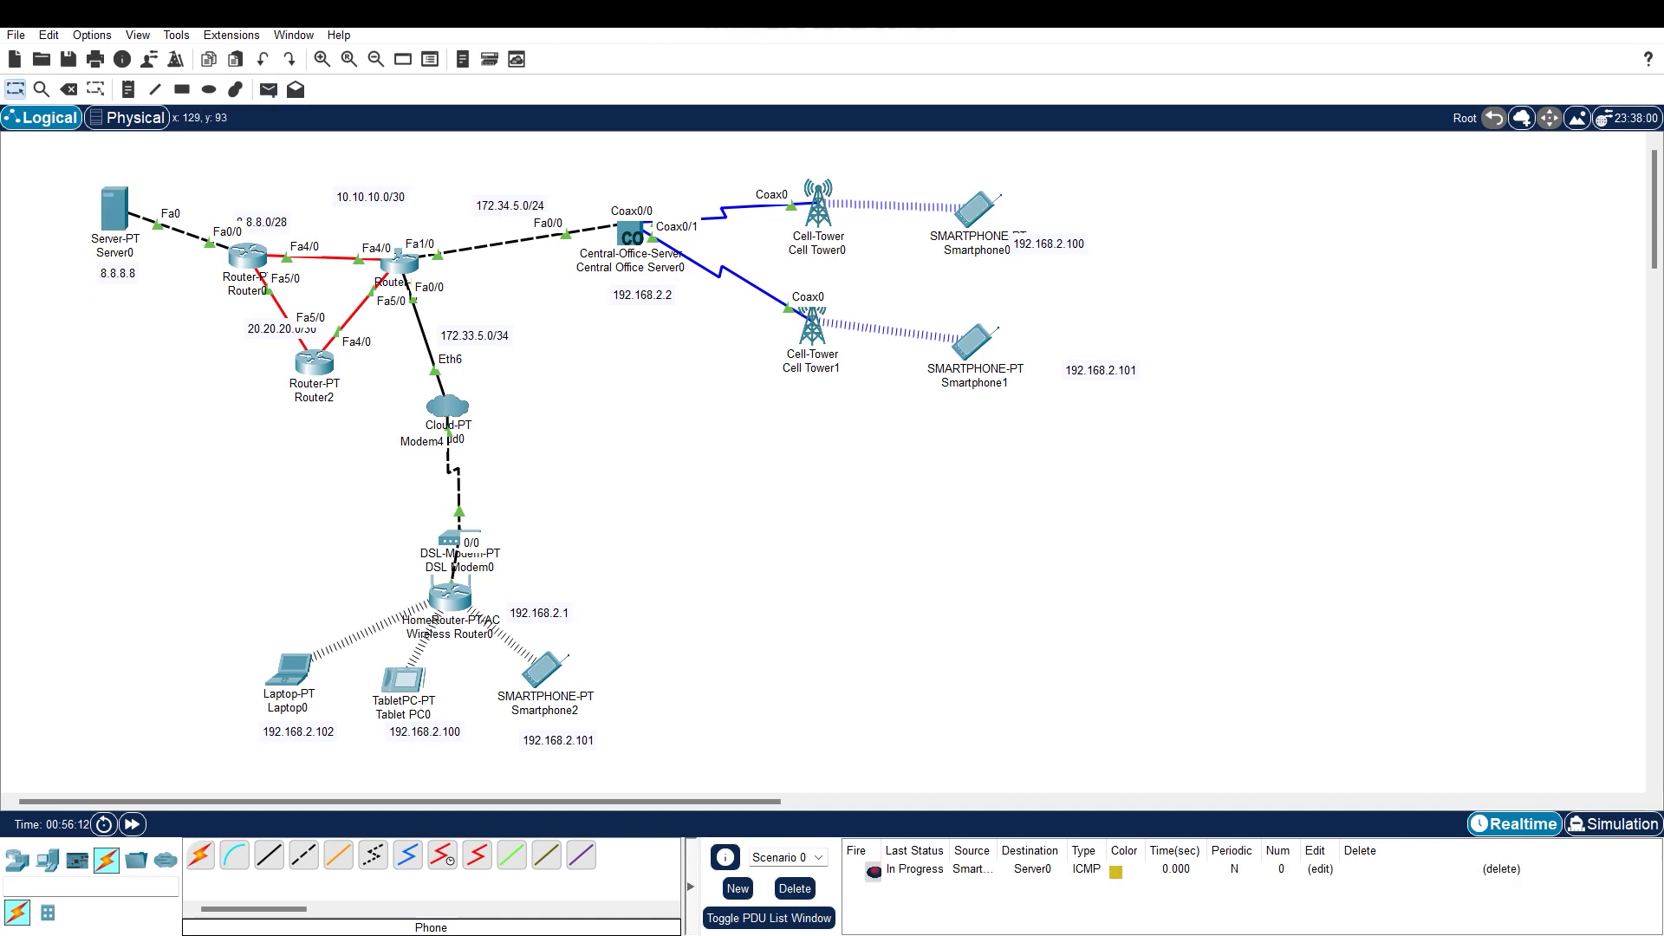
# Send simple PDUs from Smartphone0 to Tablet PC0 and from Tablet PC0 to Server0
pyautogui.click(269, 89)
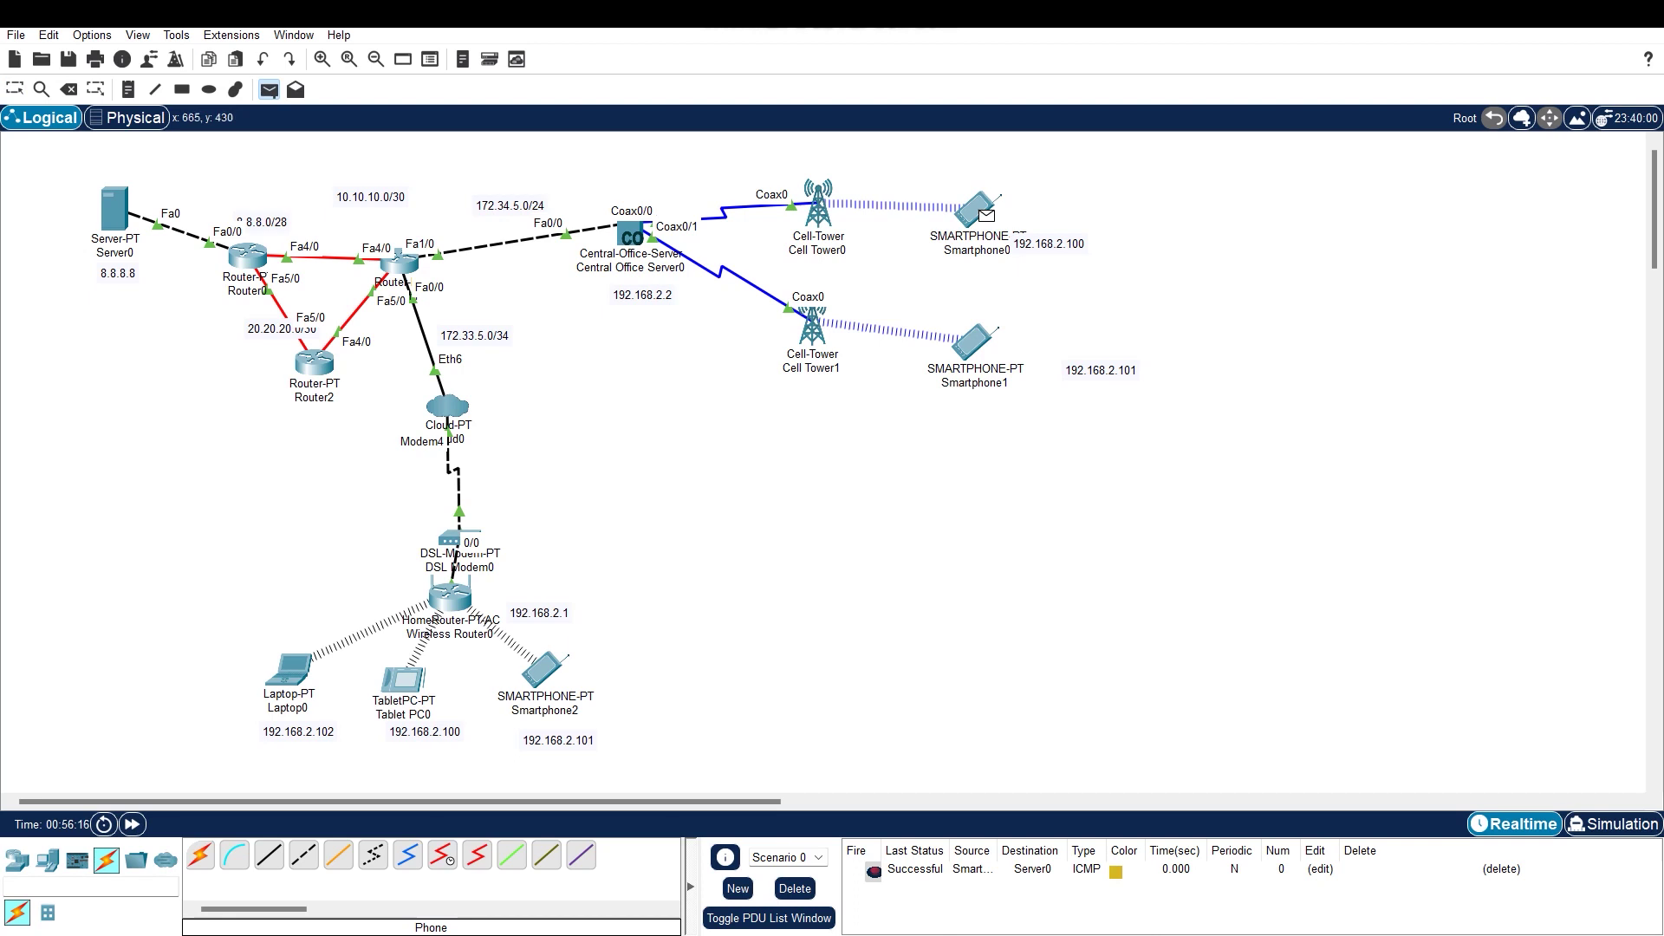
pyautogui.click(403, 680)
pyautogui.click(269, 90)
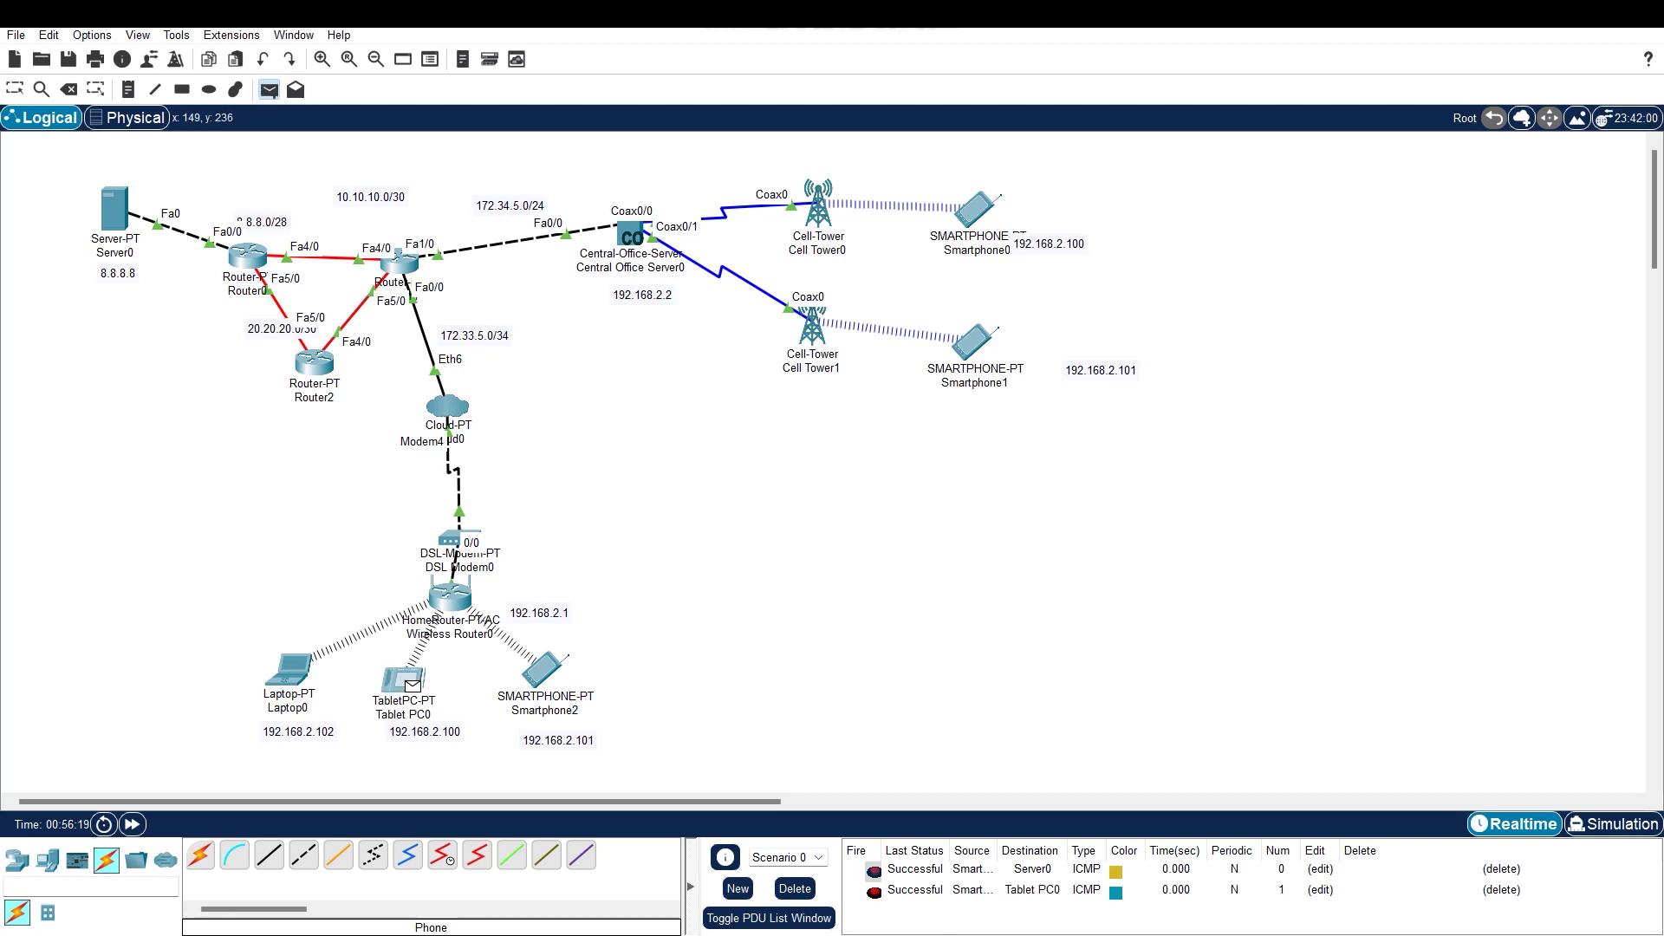
pyautogui.click(114, 208)
# Send a simple PDU from Tablet PC0 to Smartphone1
pyautogui.click(269, 90)
pyautogui.click(402, 678)
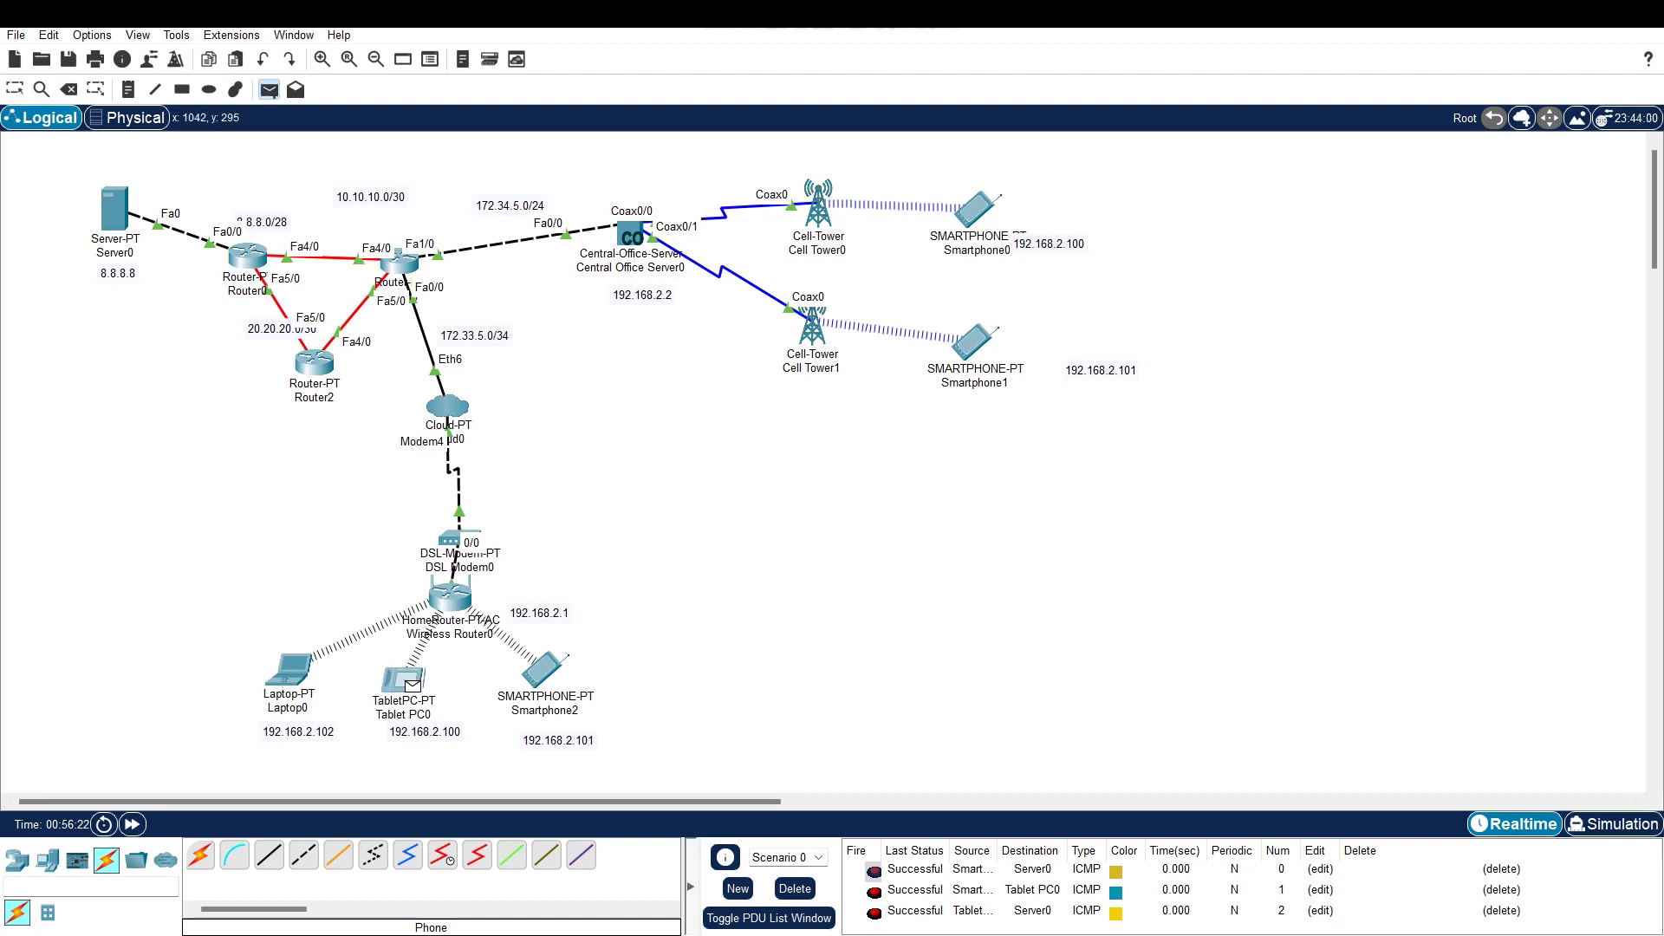
pyautogui.click(972, 340)
pyautogui.press('Delete')
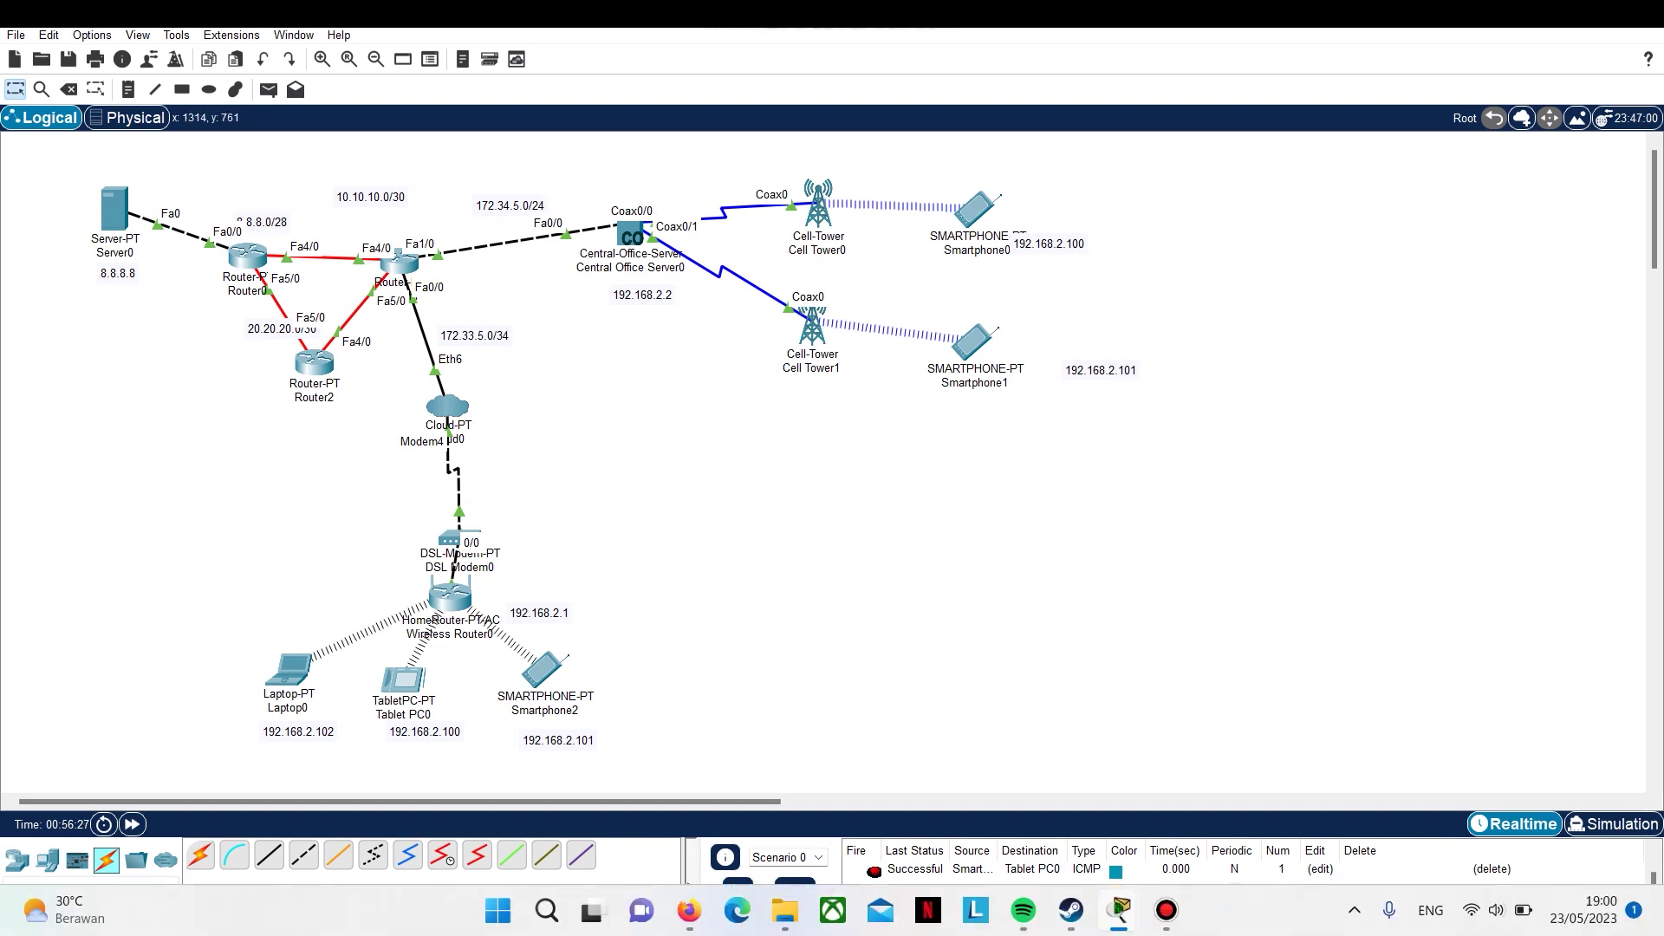
pyautogui.click(1166, 912)
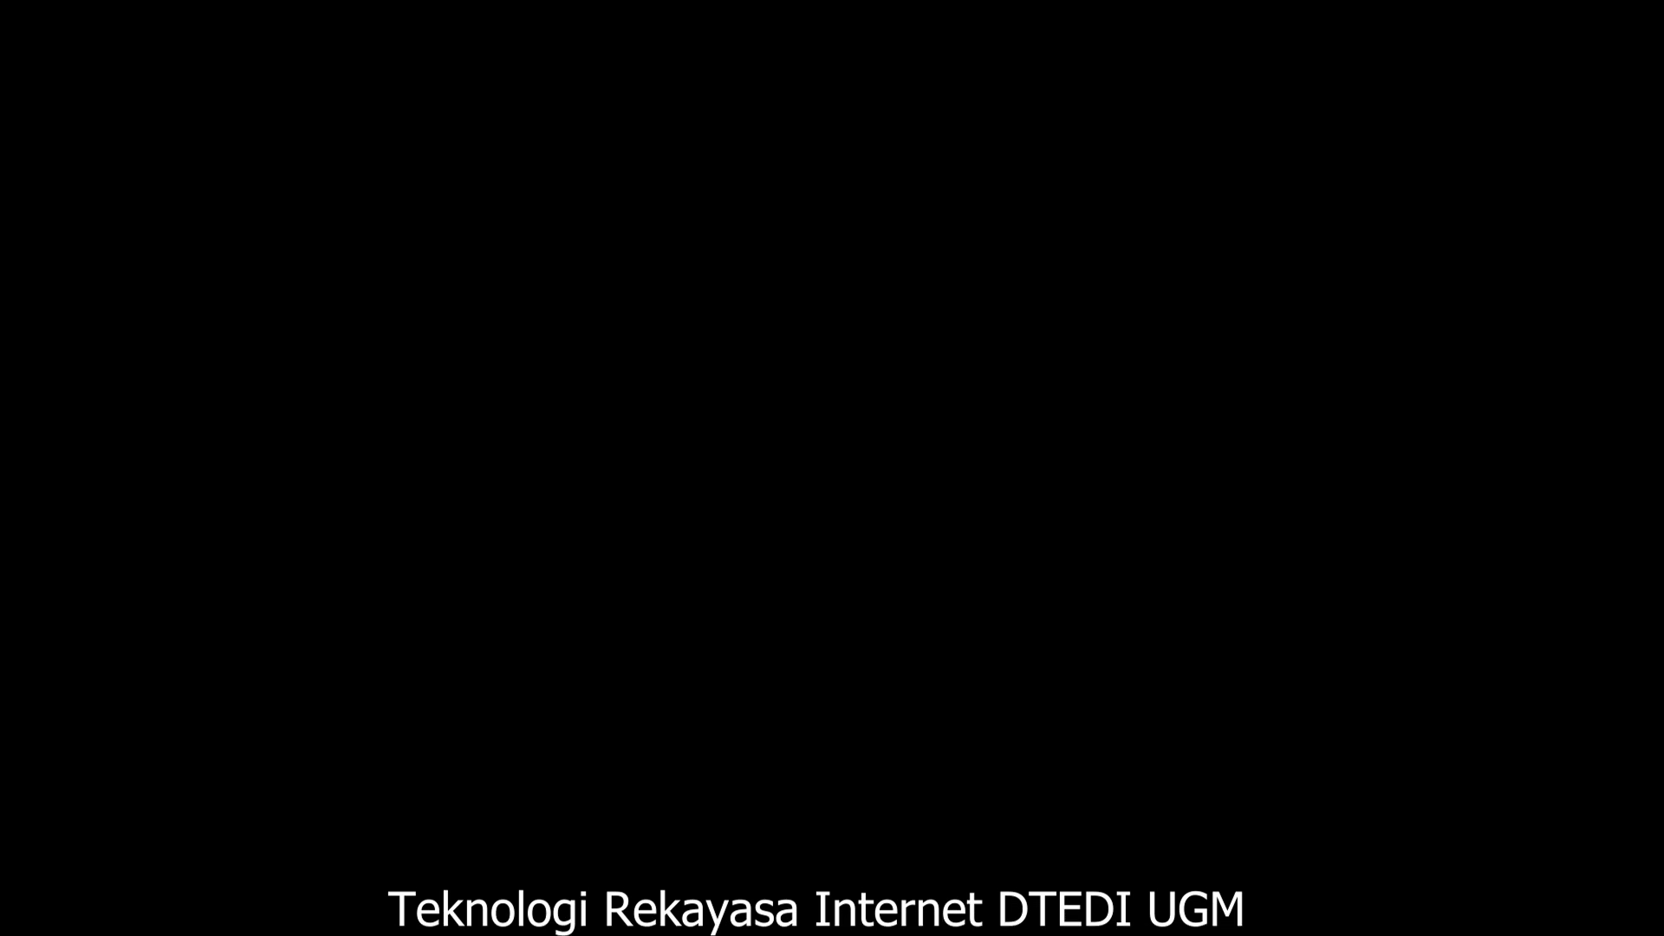